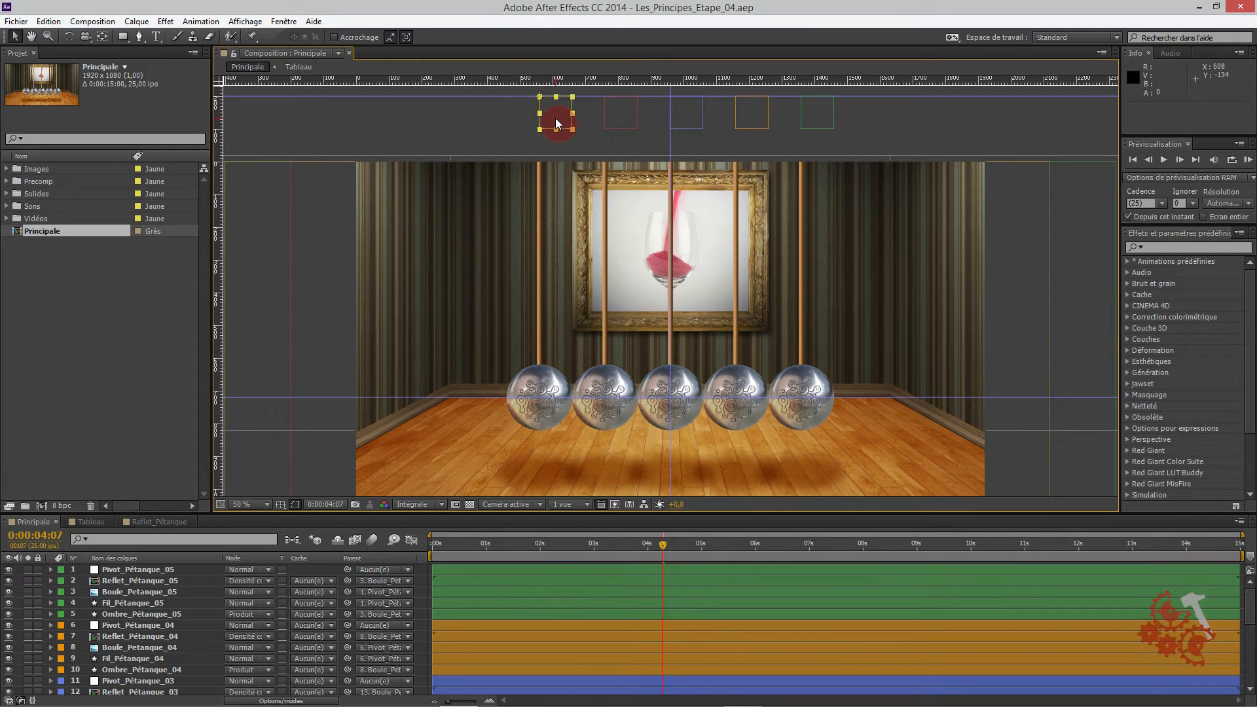
# - Try rotating the Pivot_Pétanque_01 null by about 17° with the Rotation tool, and undo the rotation
pyautogui.click(69, 37)
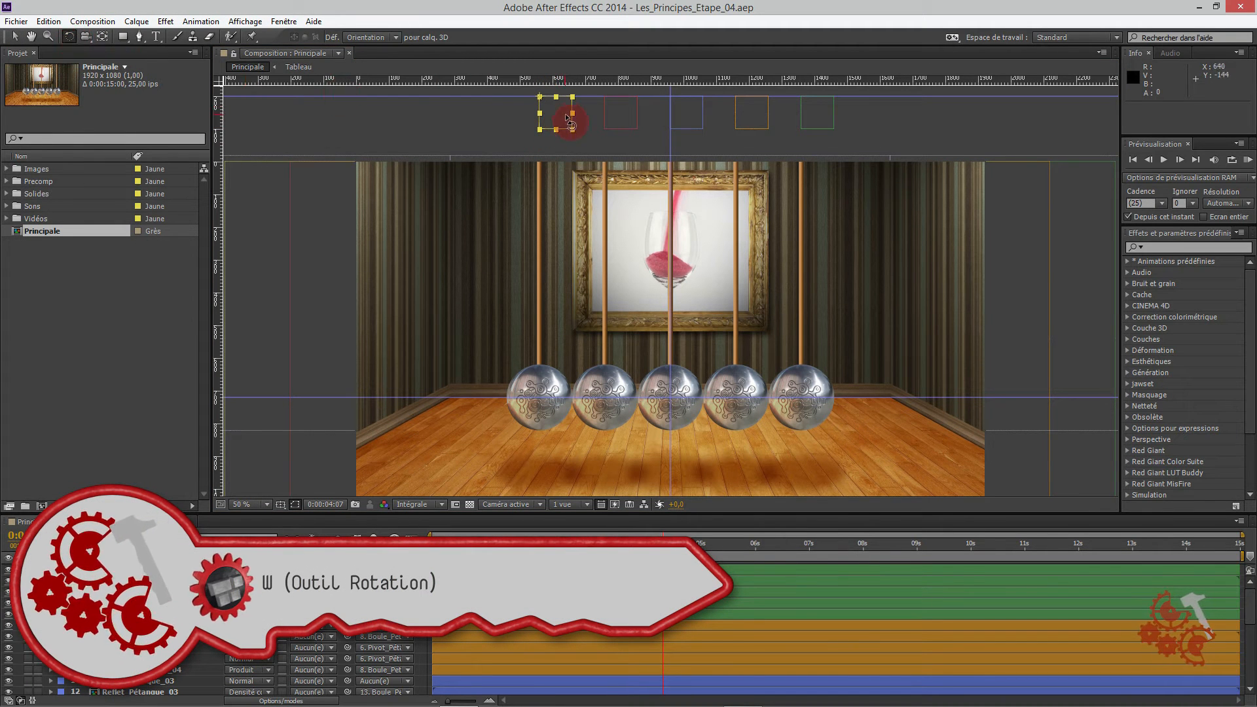
pyautogui.moveTo(560, 116)
pyautogui.mouseDown()
pyautogui.moveTo(553, 130)
pyautogui.moveTo(569, 129)
pyautogui.moveTo(556, 135)
pyautogui.mouseUp()
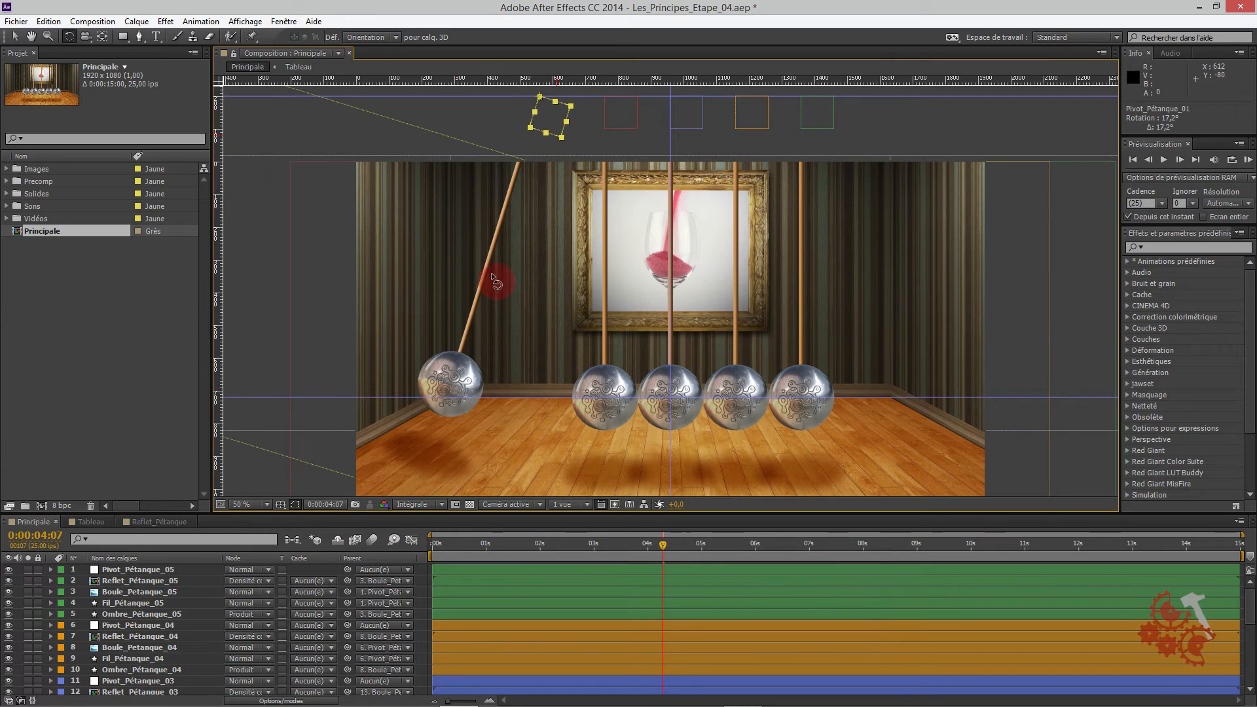
pyautogui.click(587, 369)
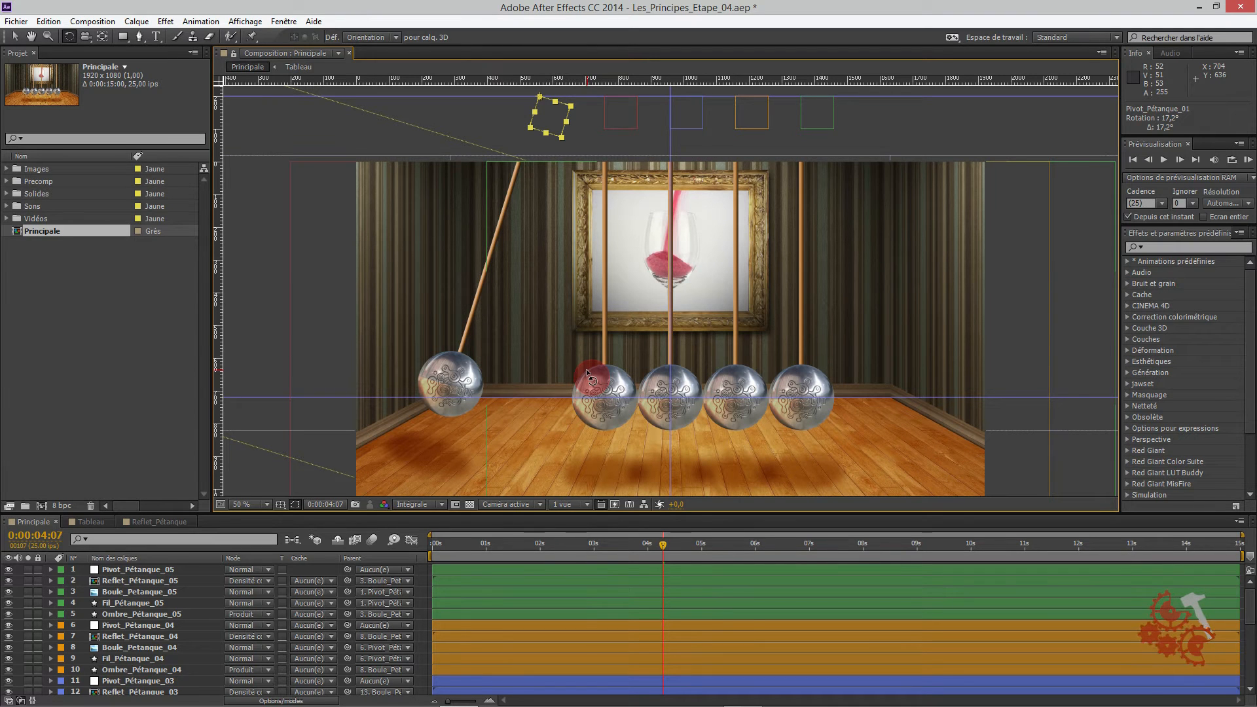
pyautogui.click(368, 184)
pyautogui.hotkey('ctrl', 'z')
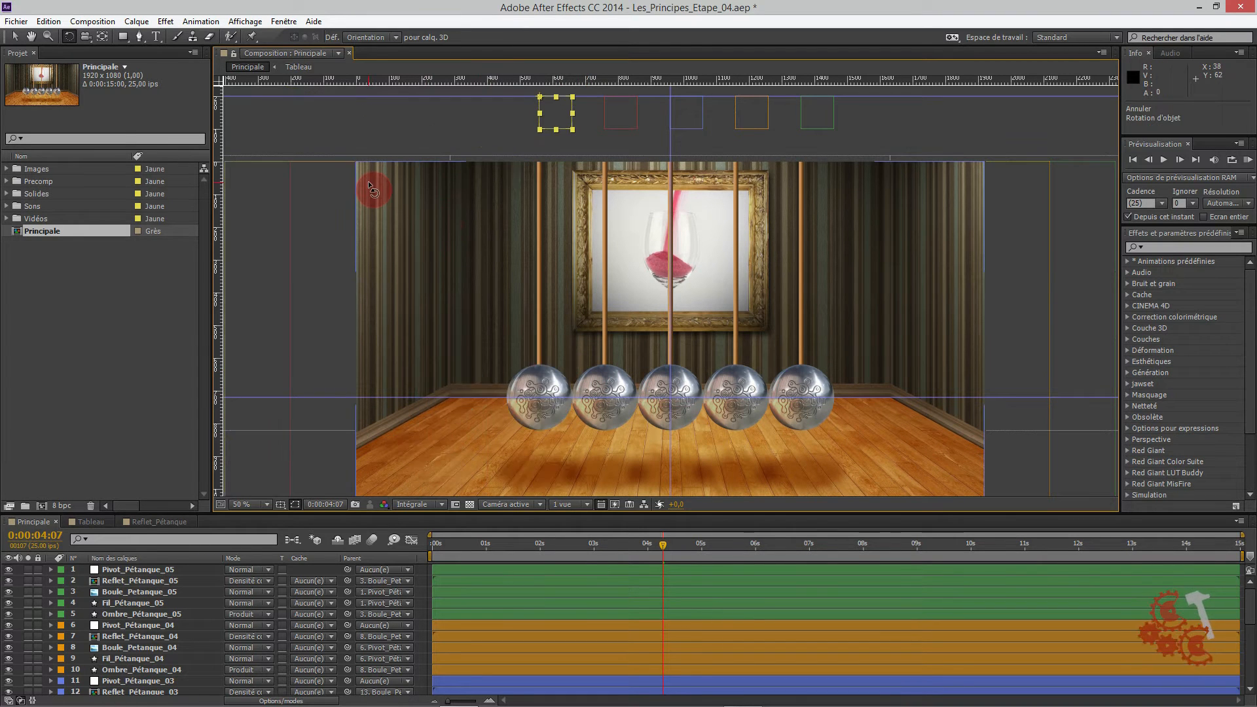
# - Unparent the five shadow layers, Ombre_Pétanque_01 to Ombre_Pétanque_05, by setting their parent to Aucun(e)
pyautogui.moveTo(194, 514); pyautogui.dragTo(224, 302)
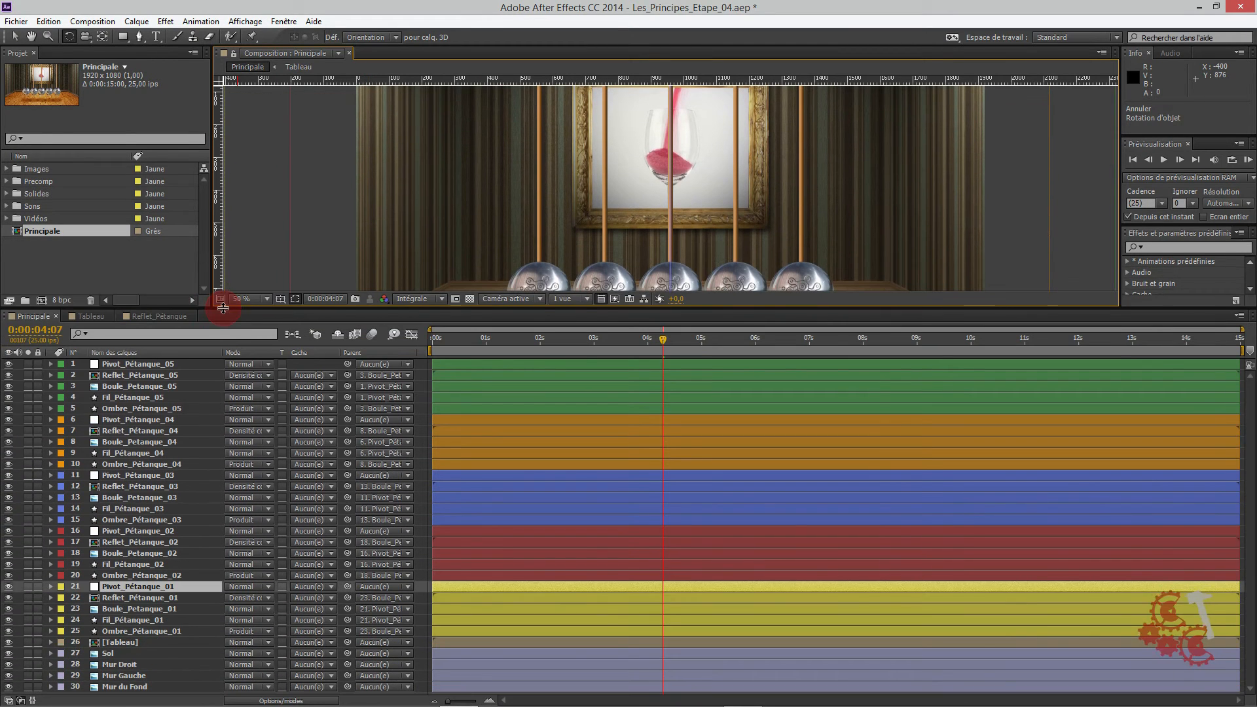
pyautogui.click(115, 411)
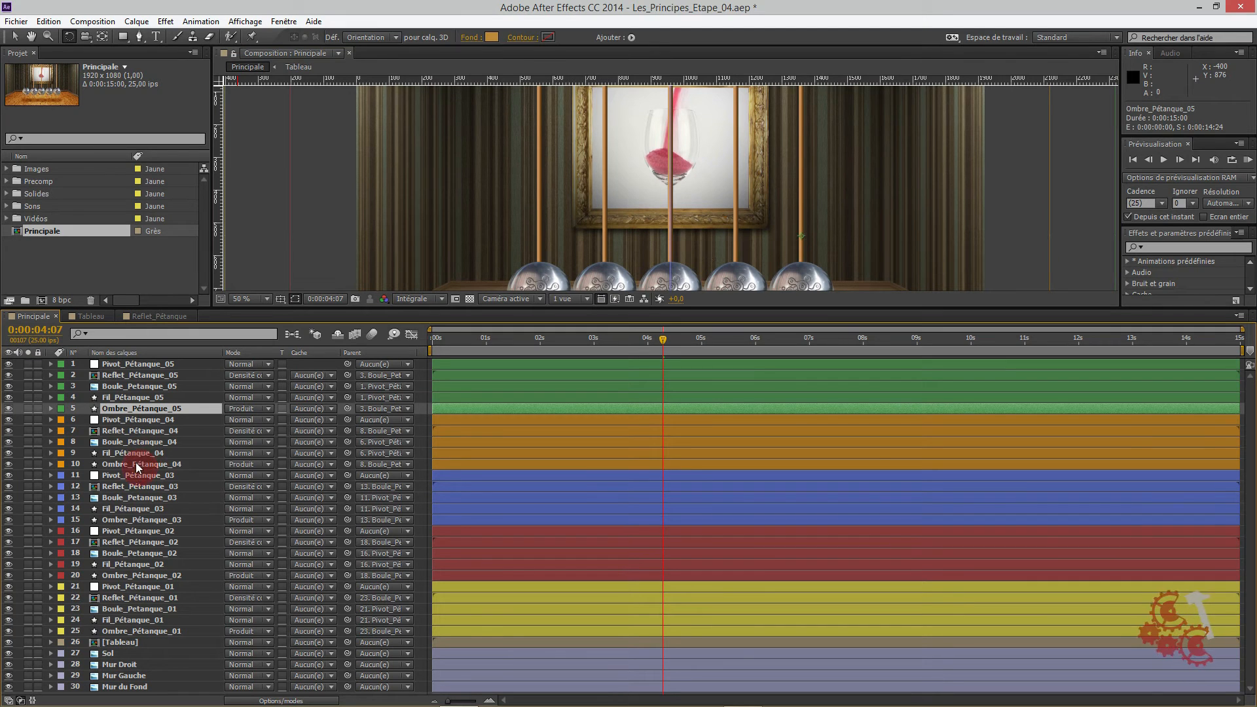
pyautogui.keyDown('ctrl'); pyautogui.click(134, 464); pyautogui.keyUp('ctrl')
pyautogui.keyDown('ctrl'); pyautogui.click(128, 520); pyautogui.keyUp('ctrl')
pyautogui.keyDown('ctrl'); pyautogui.click(120, 576); pyautogui.keyUp('ctrl')
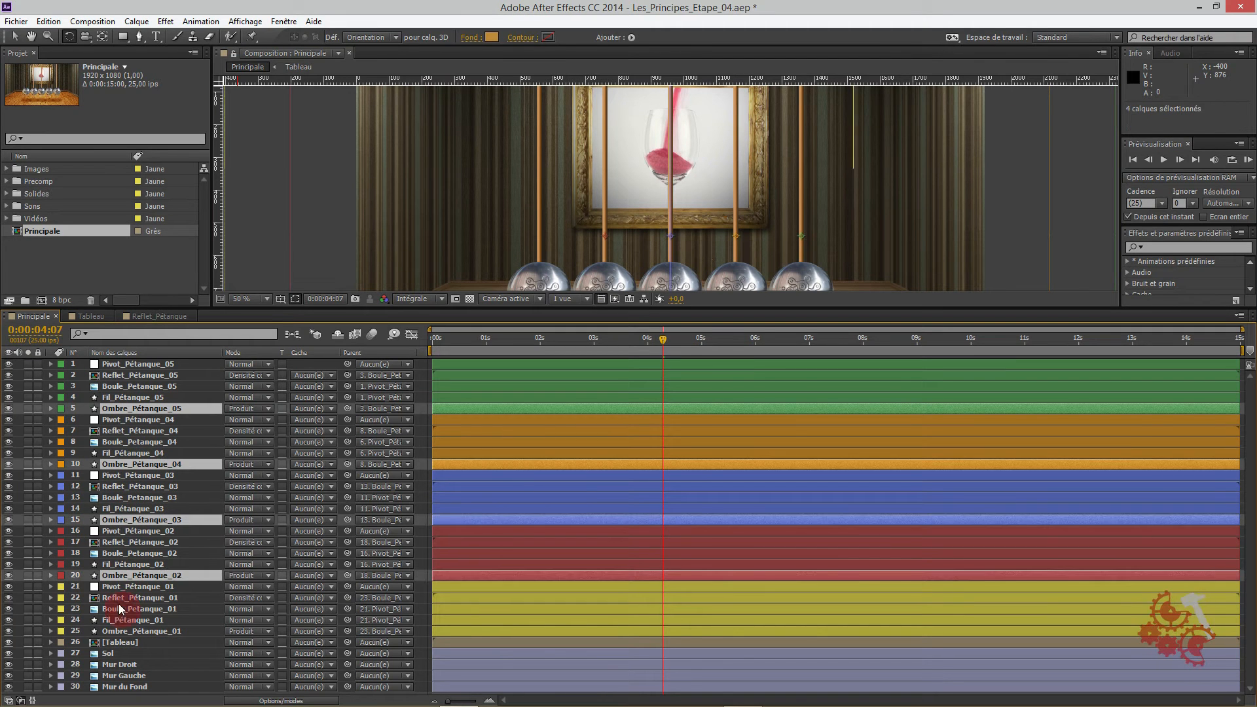
pyautogui.keyDown('ctrl'); pyautogui.click(127, 631); pyautogui.keyUp('ctrl')
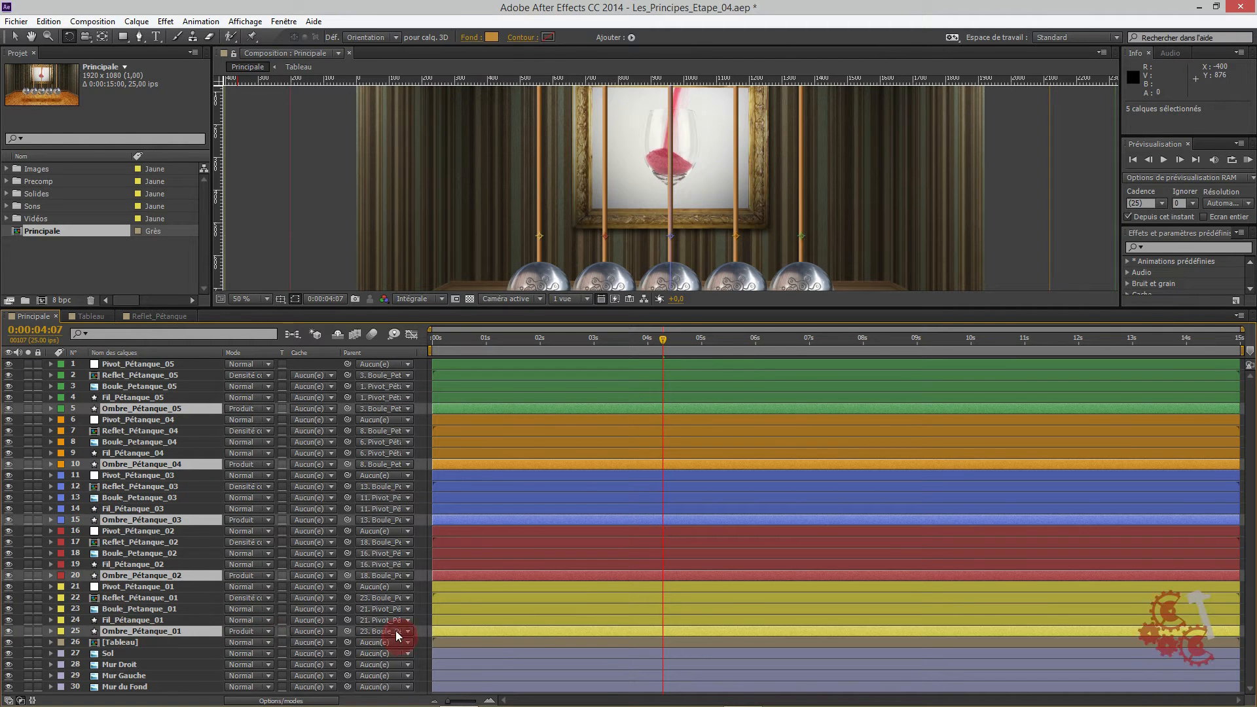
pyautogui.click(372, 633)
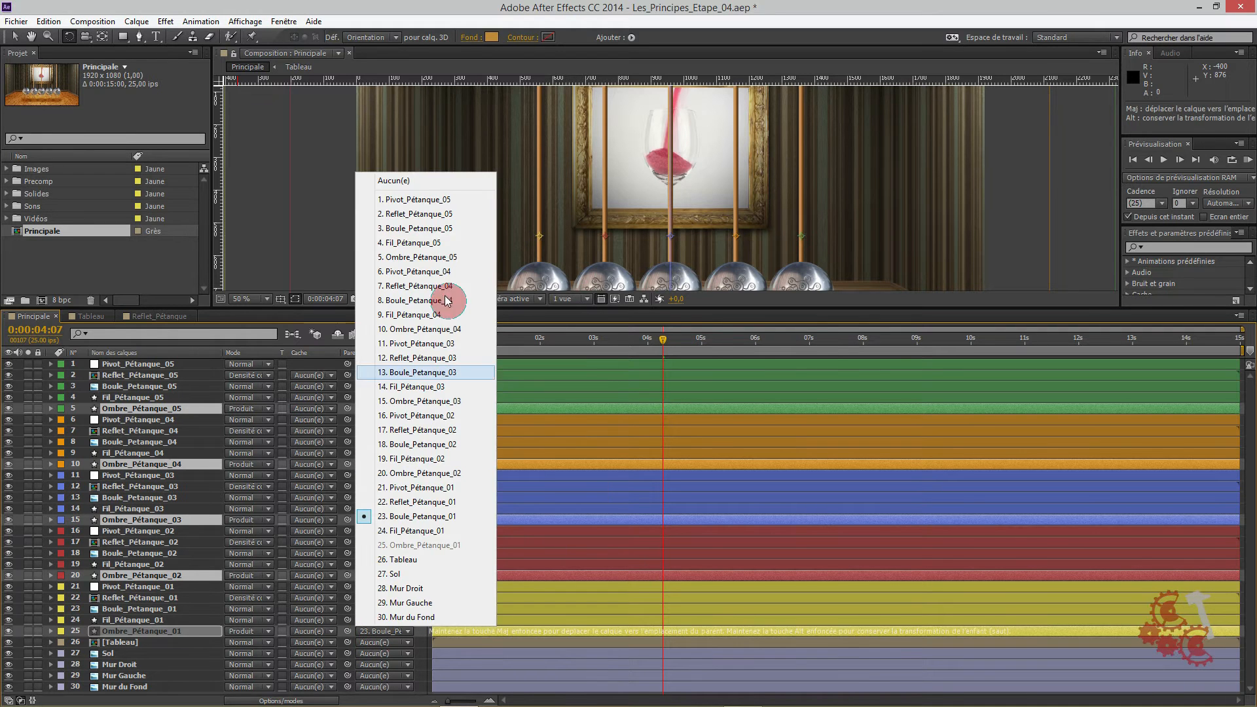
pyautogui.click(415, 185)
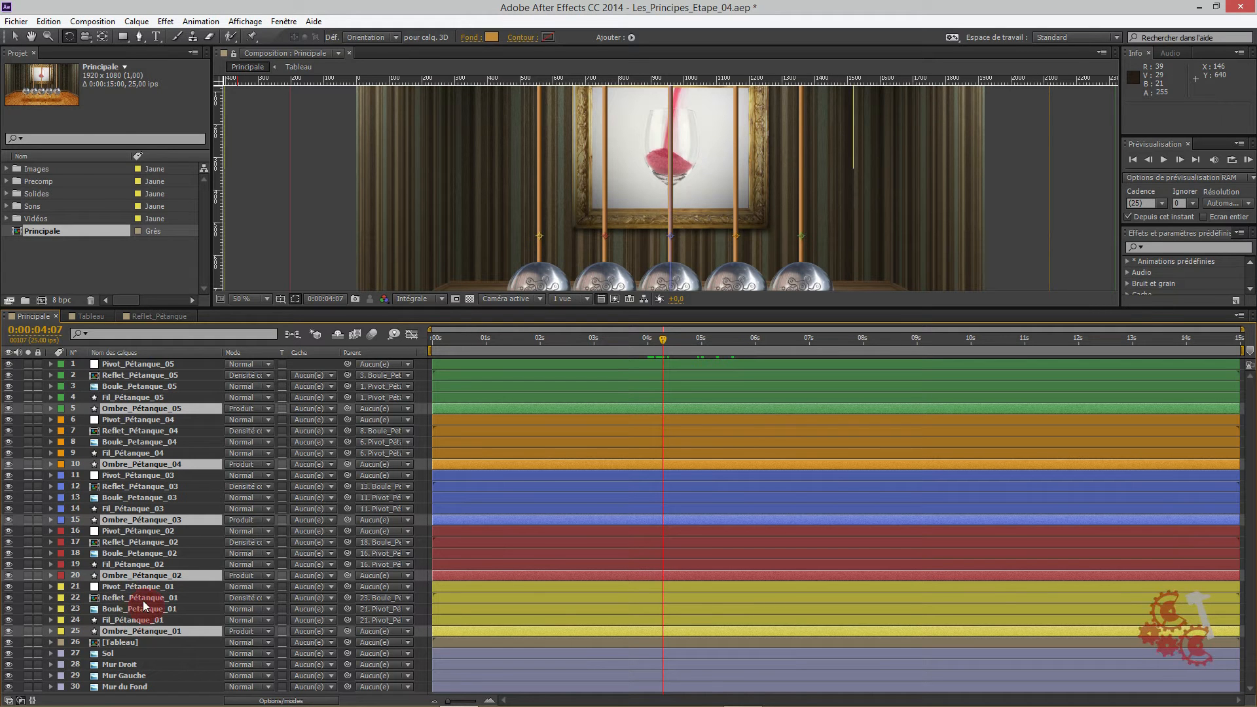
# - Try rotating Pivot_Pétanque_01 in the composition again with the shadows unparented, and undo the rotation
pyautogui.moveTo(435, 309); pyautogui.dragTo(394, 510)
pyautogui.moveTo(413, 392); pyautogui.dragTo(410, 400)
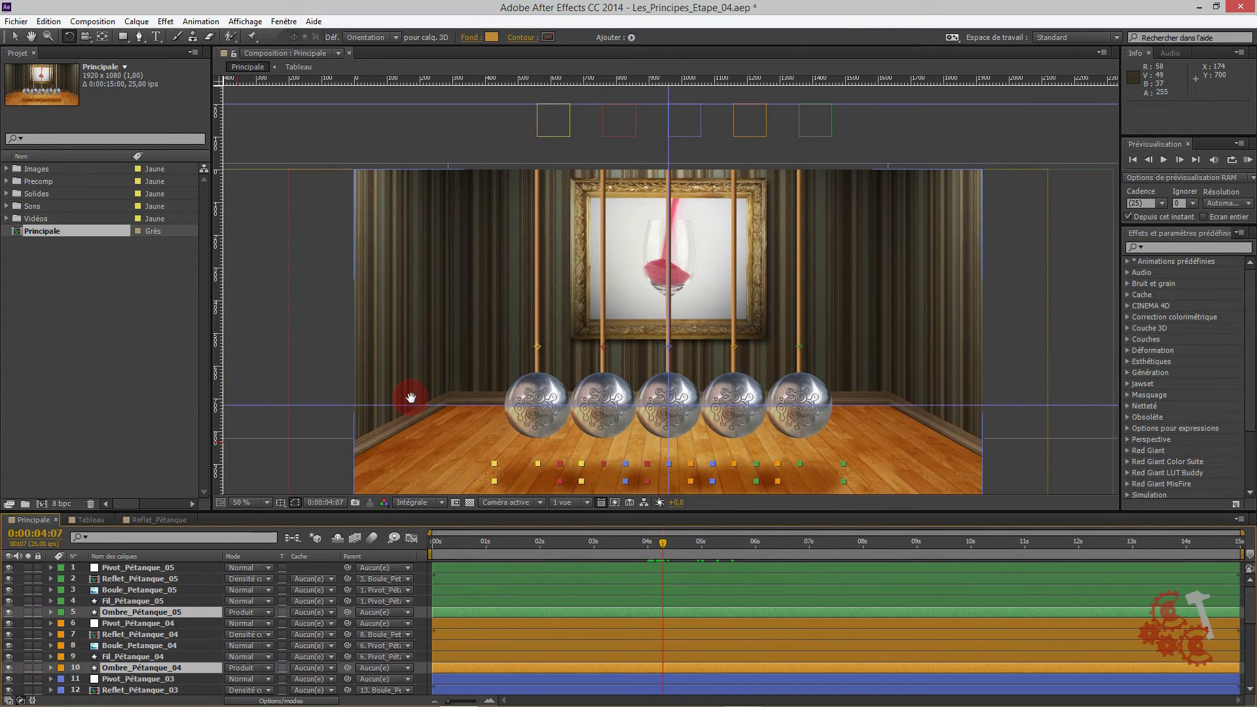
pyautogui.moveTo(550, 115); pyautogui.dragTo(567, 147)
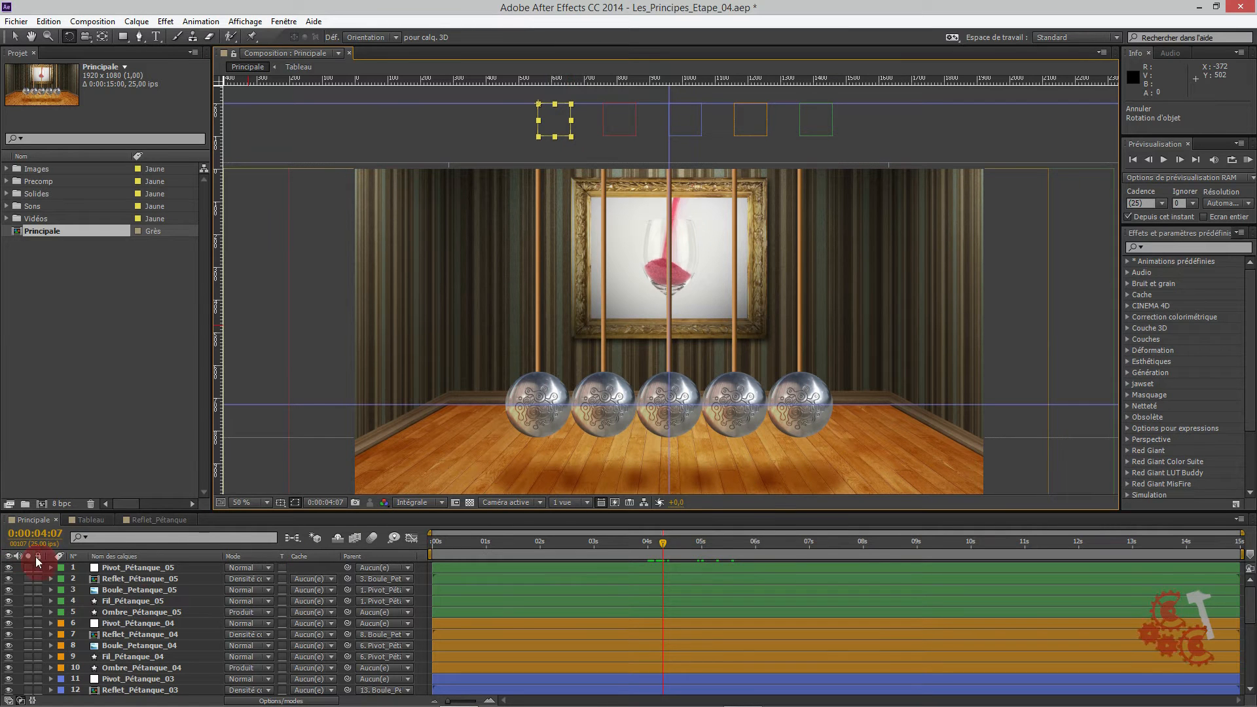
# - Set the current time of the Principale composition to 0:00:04:00
pyautogui.click(680, 555)
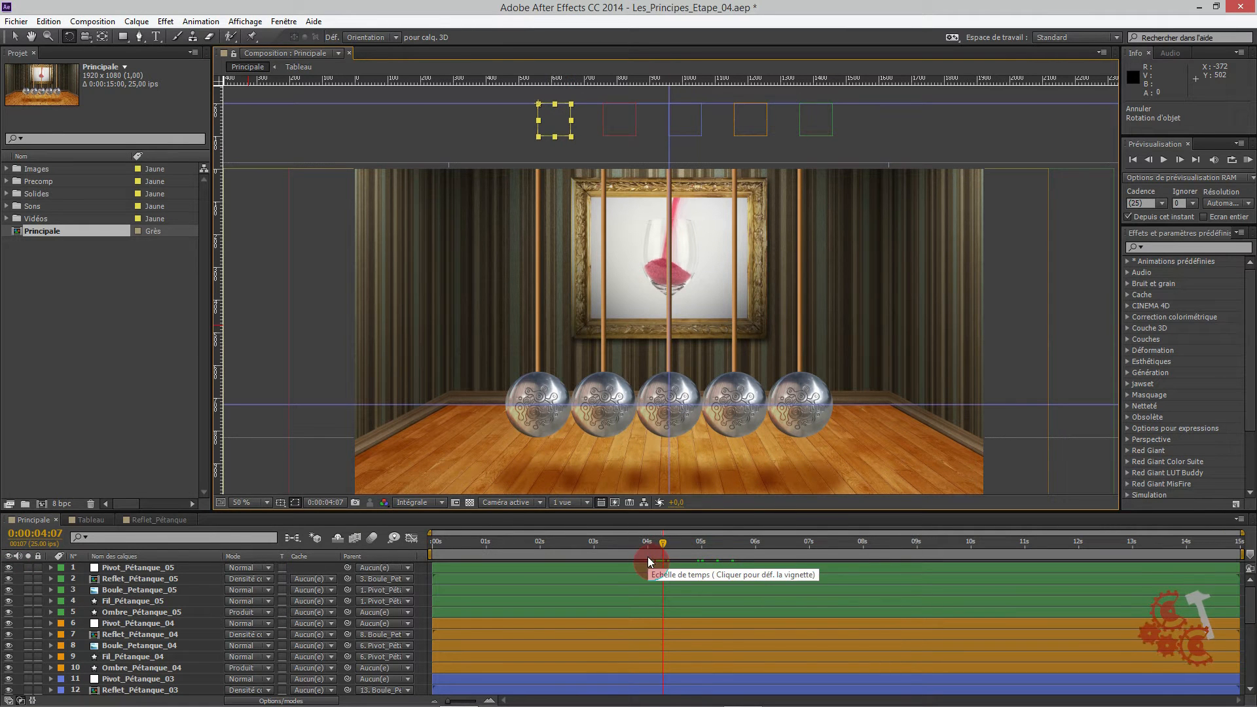
pyautogui.press('pagedown')
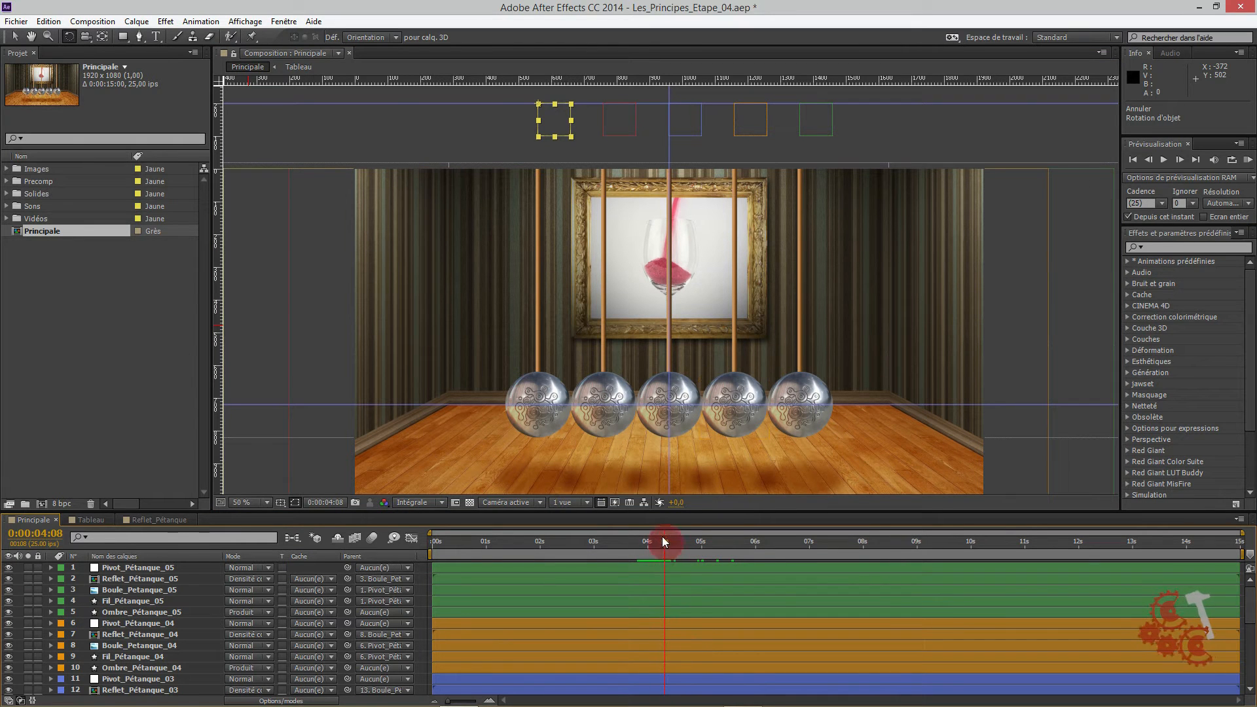
pyautogui.moveTo(659, 546); pyautogui.dragTo(686, 556)
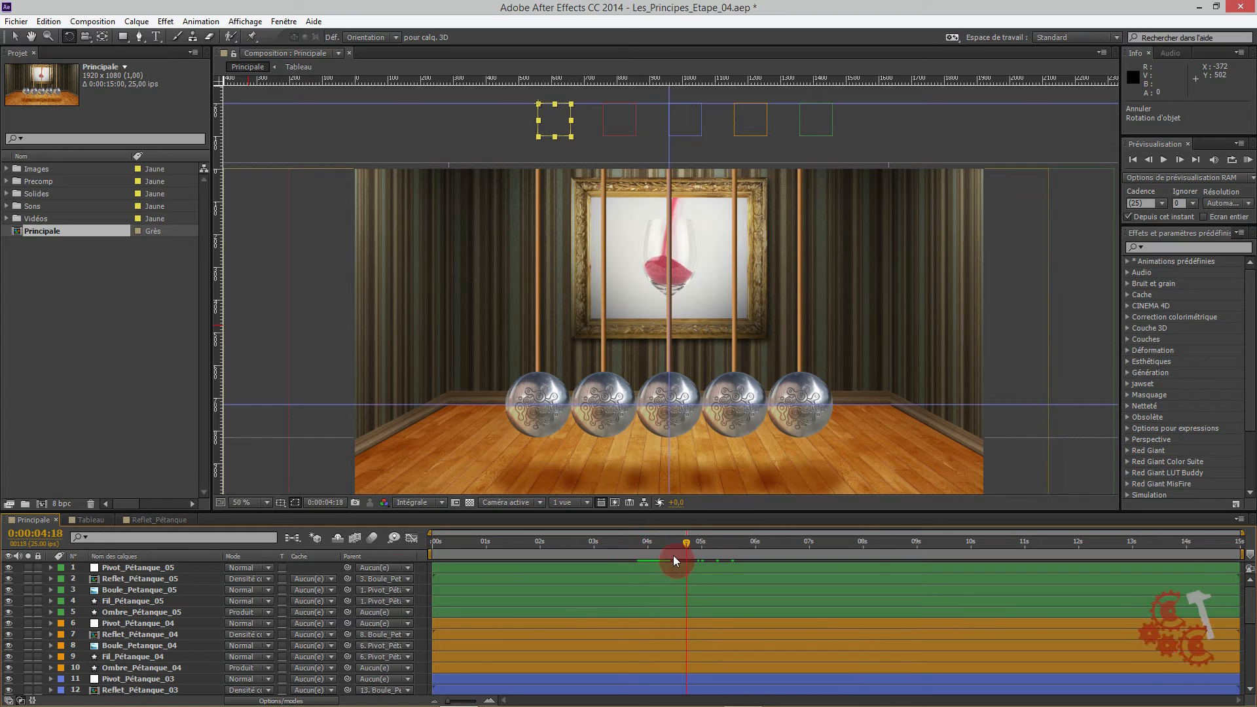
pyautogui.click(37, 538)
pyautogui.write('400')
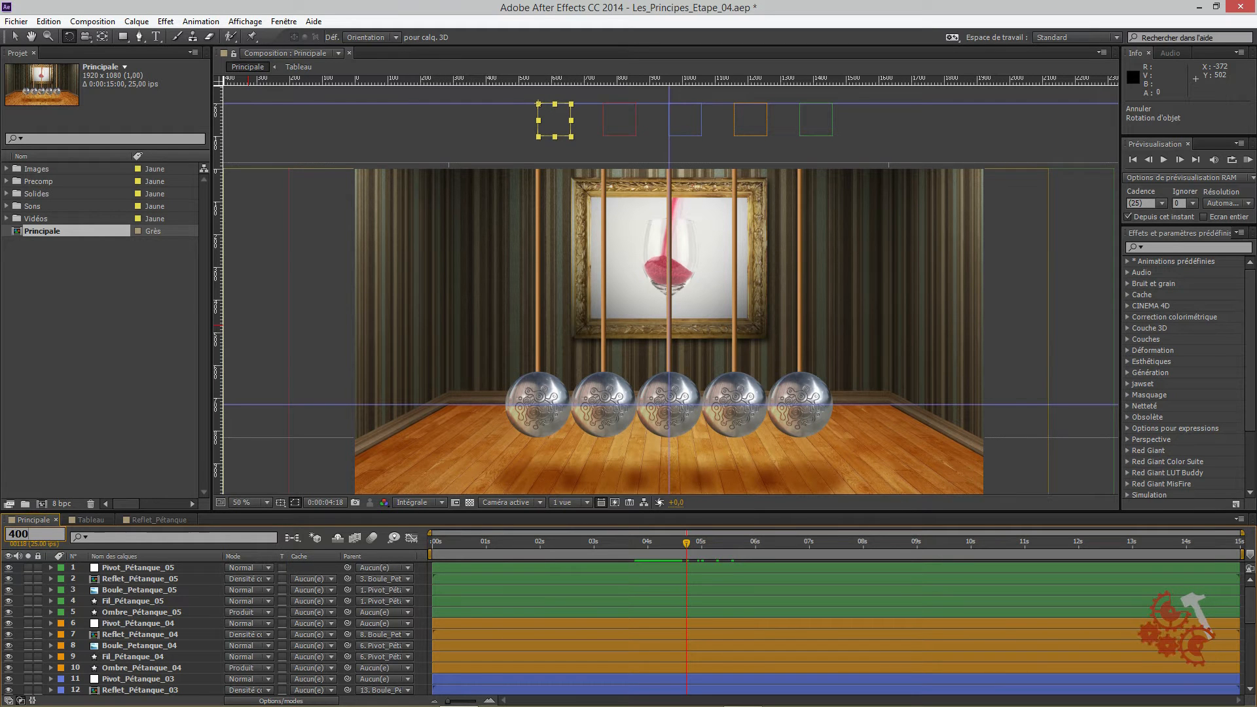
pyautogui.press('Return')
# - Reveal the Transformer properties of Pivot_Pétanque_01 and add a first Rotation keyframe at 0:00:04:00
pyautogui.moveTo(302, 509); pyautogui.dragTo(319, 306)
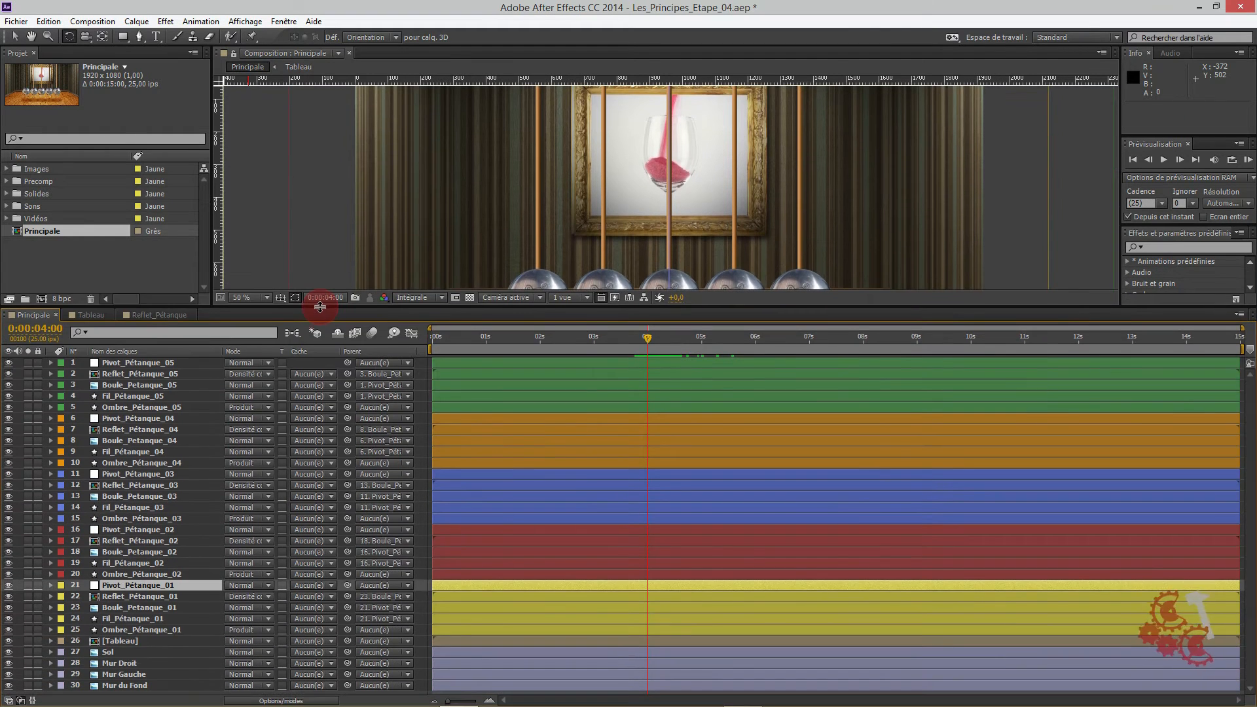
pyautogui.click(51, 585)
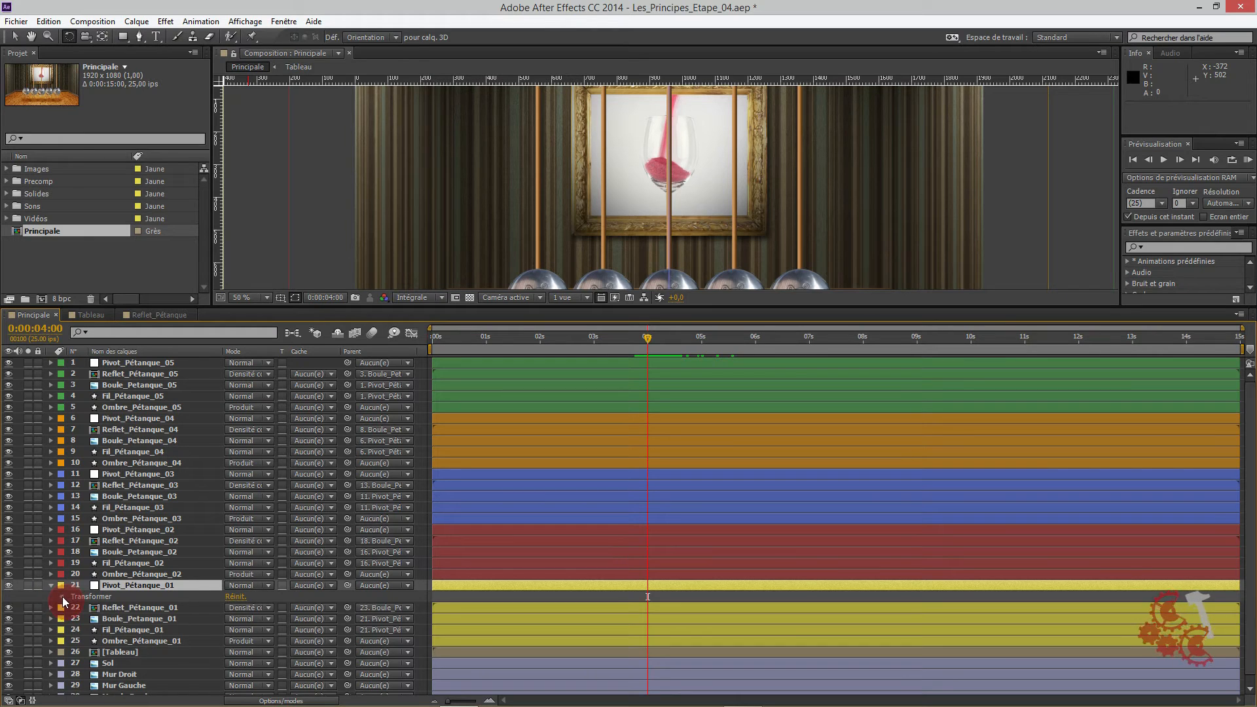
pyautogui.click(63, 598)
pyautogui.click(108, 642)
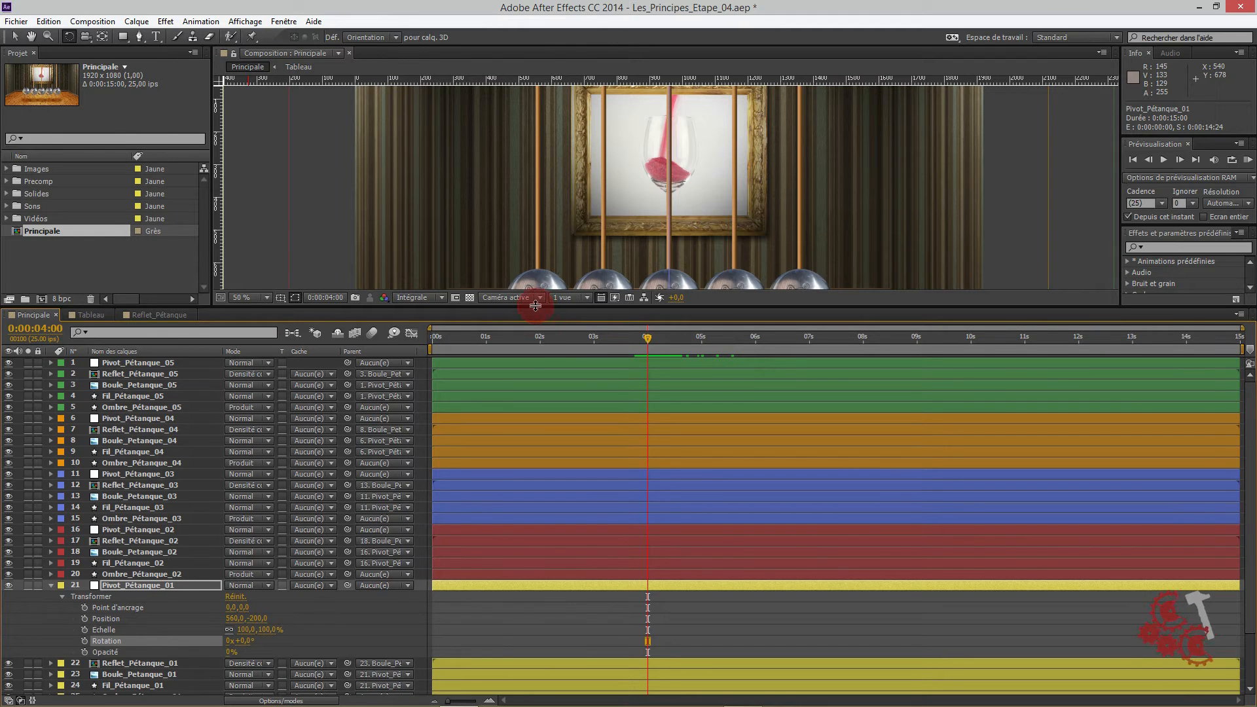
pyautogui.moveTo(537, 306); pyautogui.dragTo(524, 374)
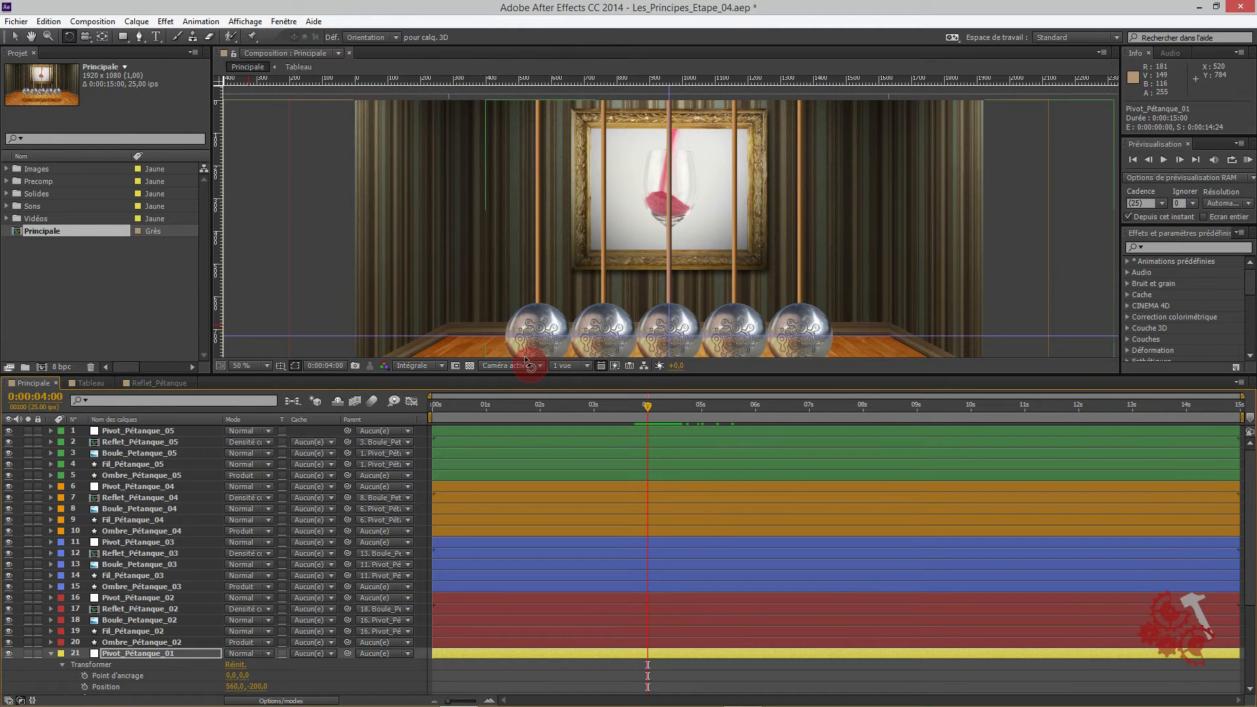
pyautogui.scroll(-4, 1245, 523)
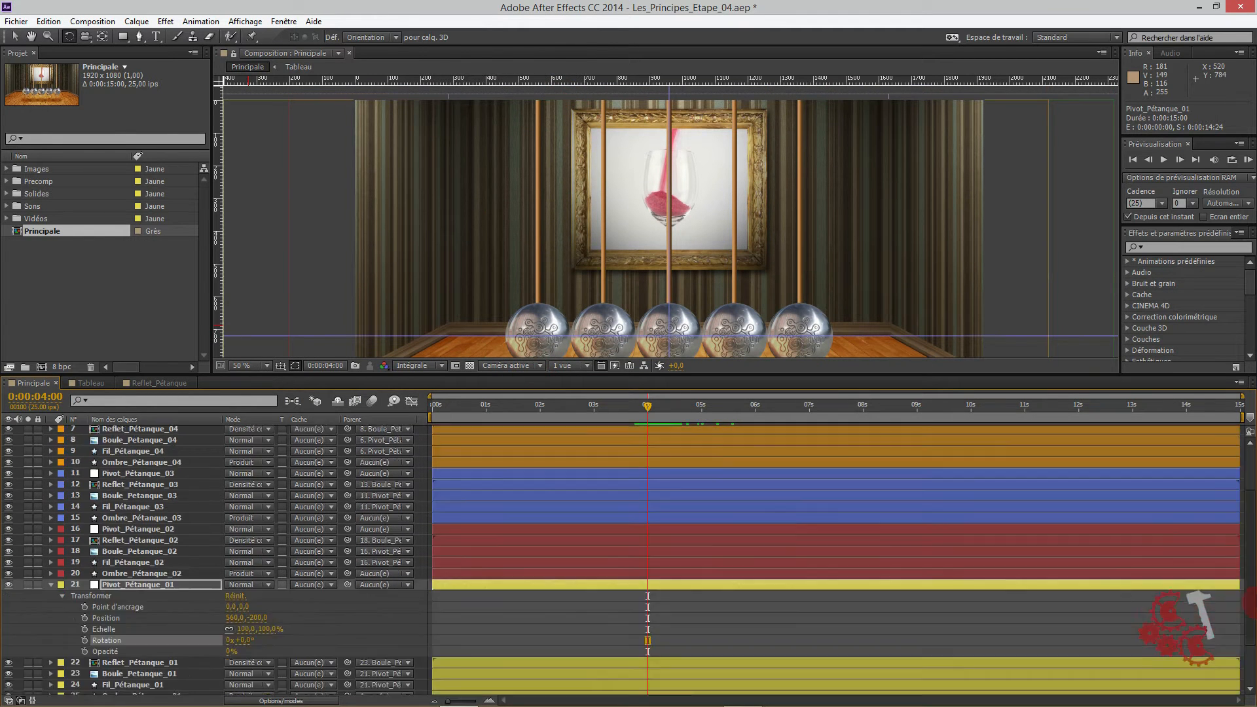
pyautogui.moveTo(607, 374); pyautogui.dragTo(603, 435)
pyautogui.click(186, 648)
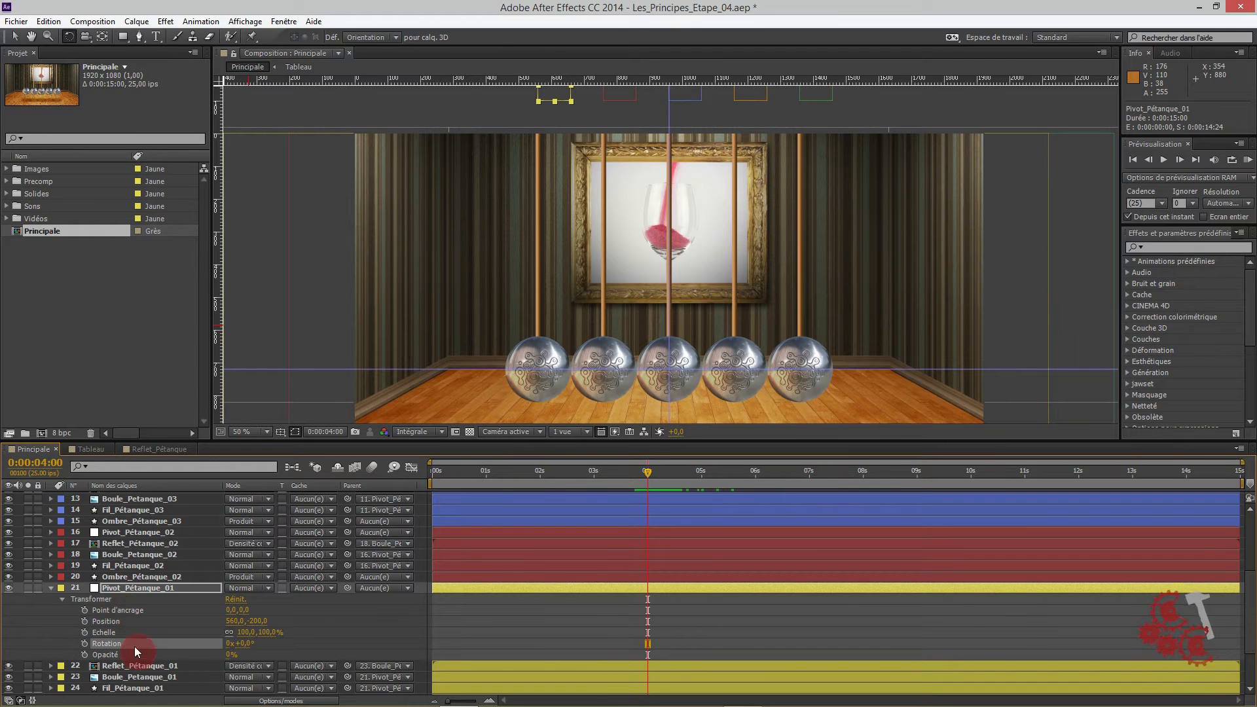
pyautogui.click(85, 645)
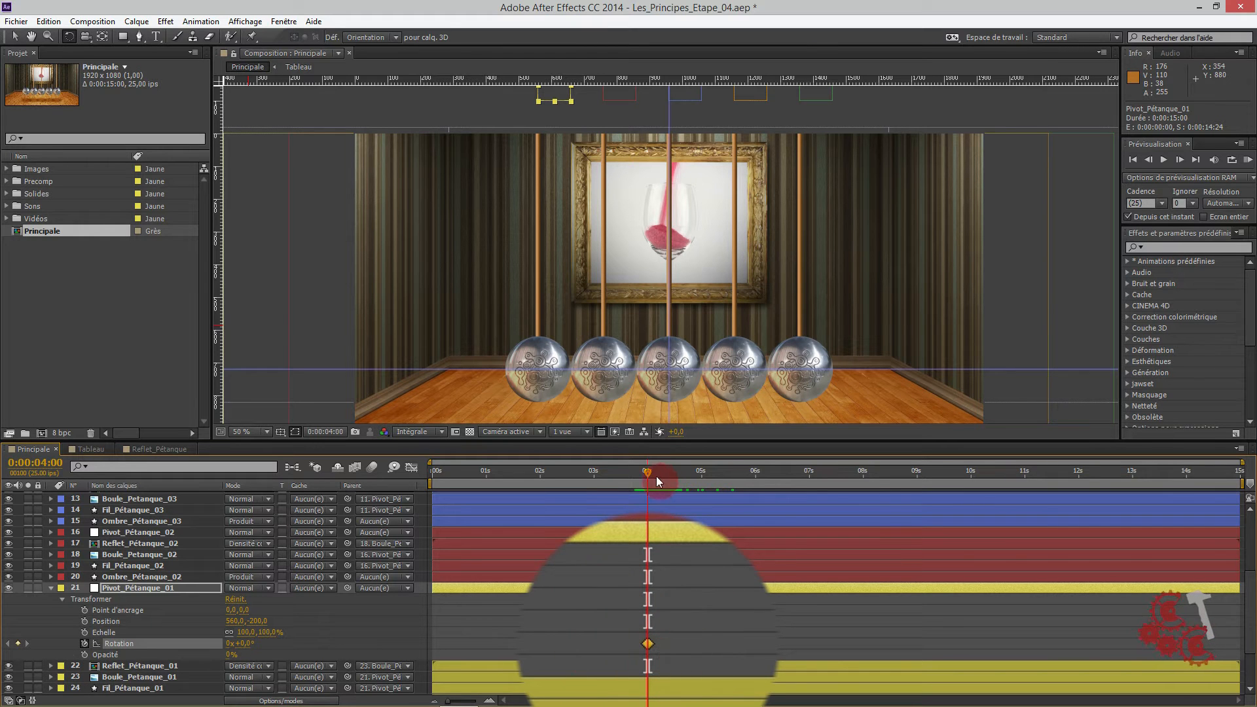
# - Add a second Rotation keyframe for Pivot_Pétanque_01 at 0:00:05:00 with a value of 20°
pyautogui.moveTo(651, 470); pyautogui.dragTo(690, 481)
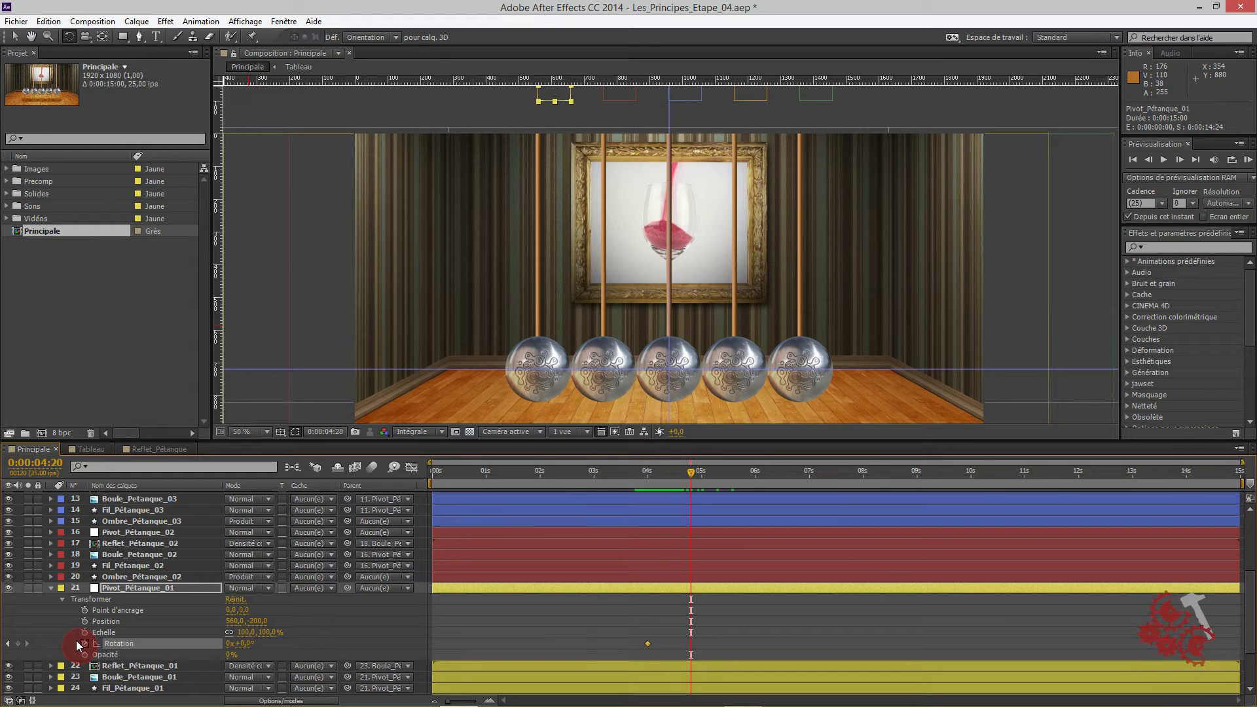
pyautogui.click(49, 462)
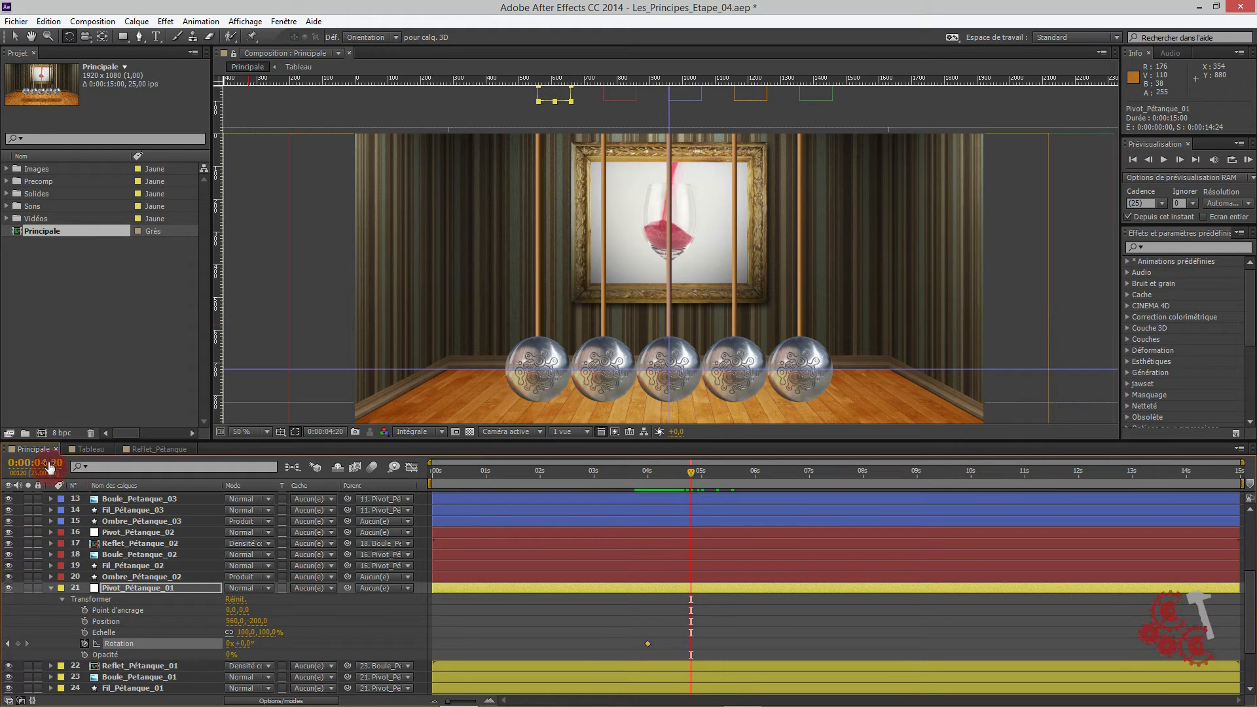
pyautogui.write('500')
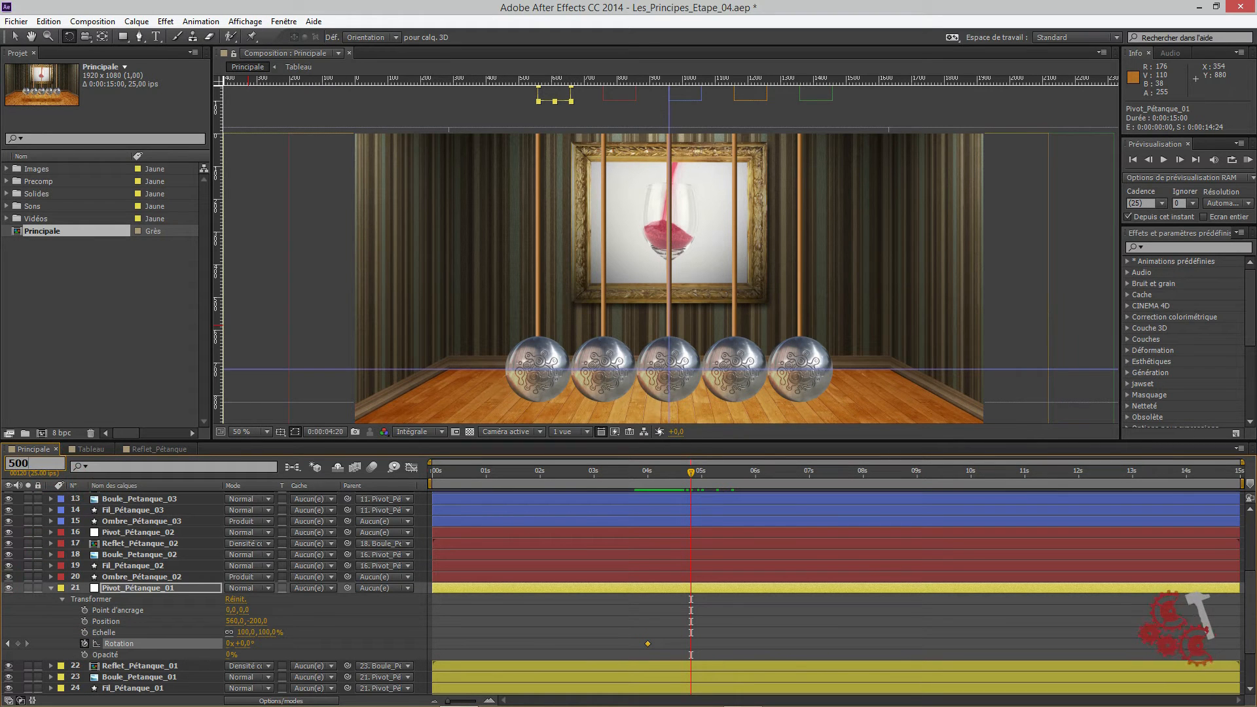
pyautogui.click(47, 464)
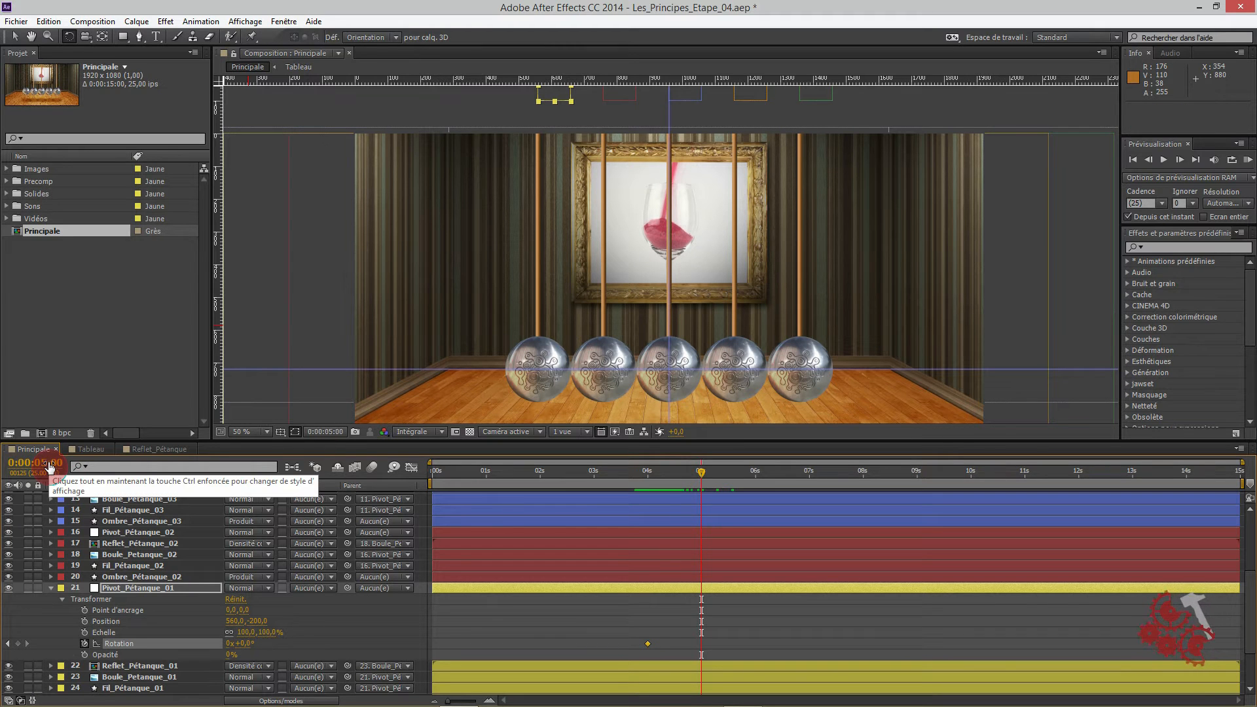
pyautogui.click(294, 609)
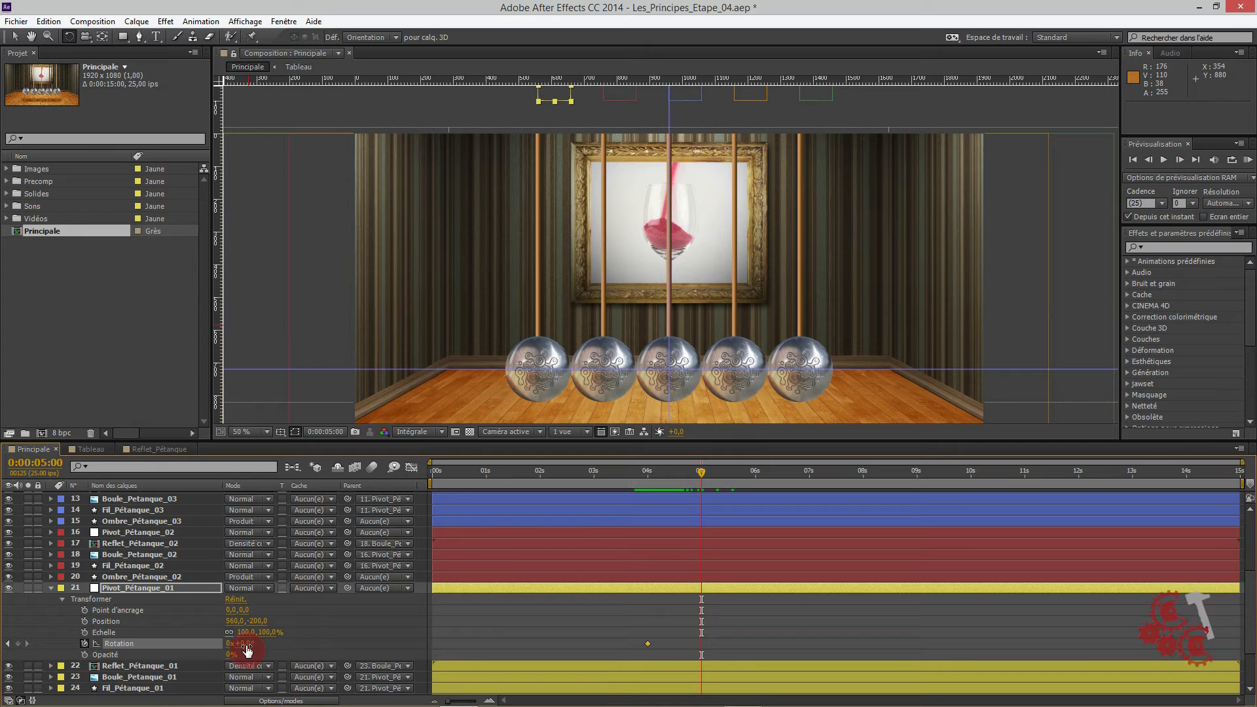
pyautogui.moveTo(249, 644); pyautogui.dragTo(669, 647)
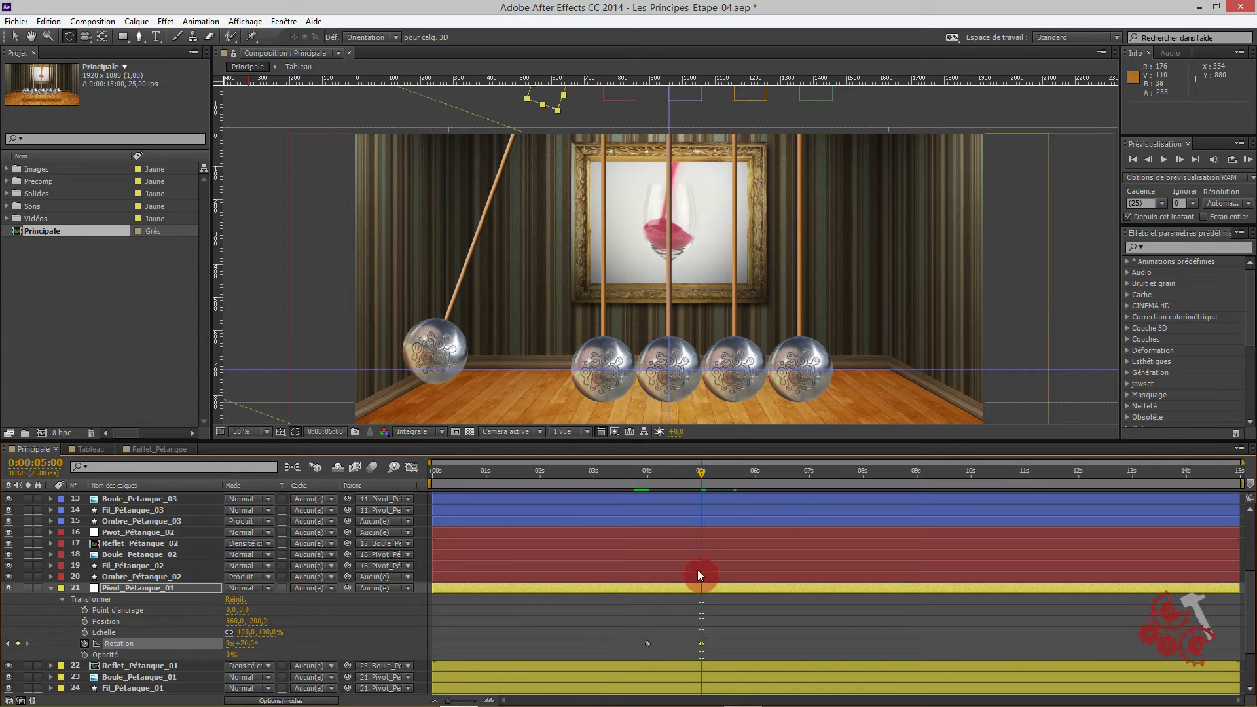
# - Try disabling keyframe animation on the Rotation of Pivot_Pétanque_01, and undo the deactivation
pyautogui.moveTo(703, 470); pyautogui.dragTo(730, 470)
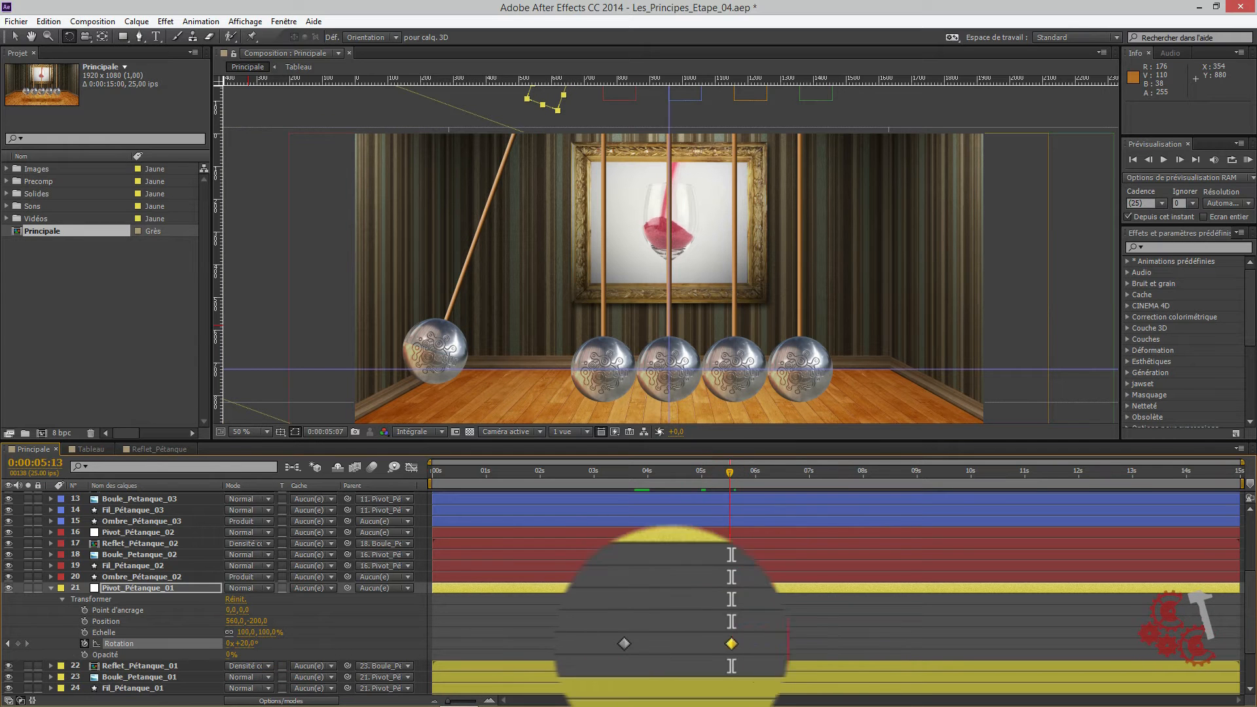
pyautogui.click(734, 644)
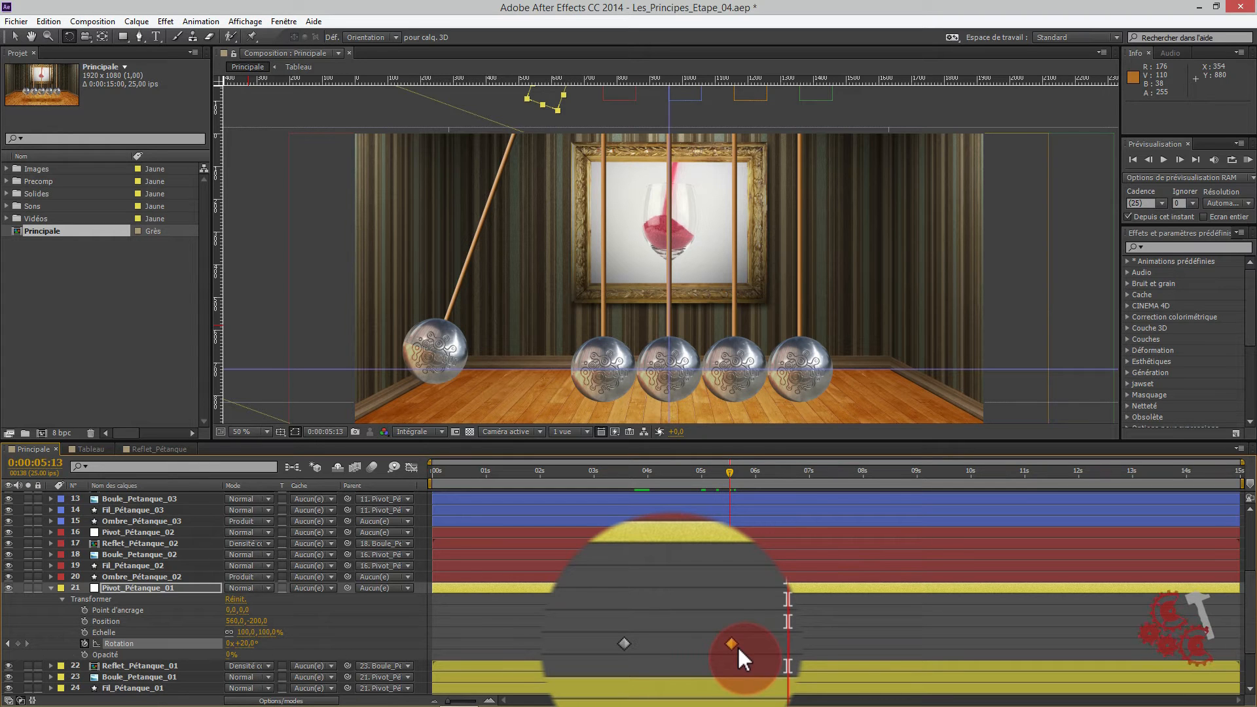
pyautogui.click(85, 644)
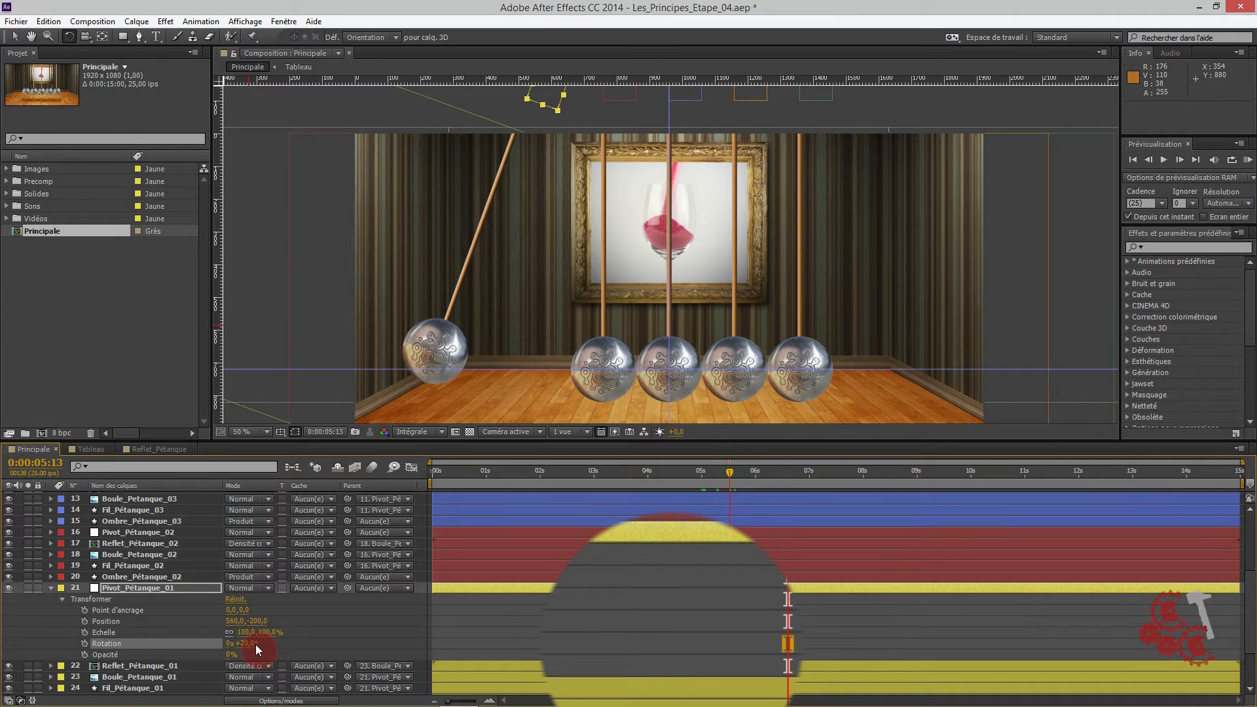
pyautogui.hotkey('ctrl', 'z')
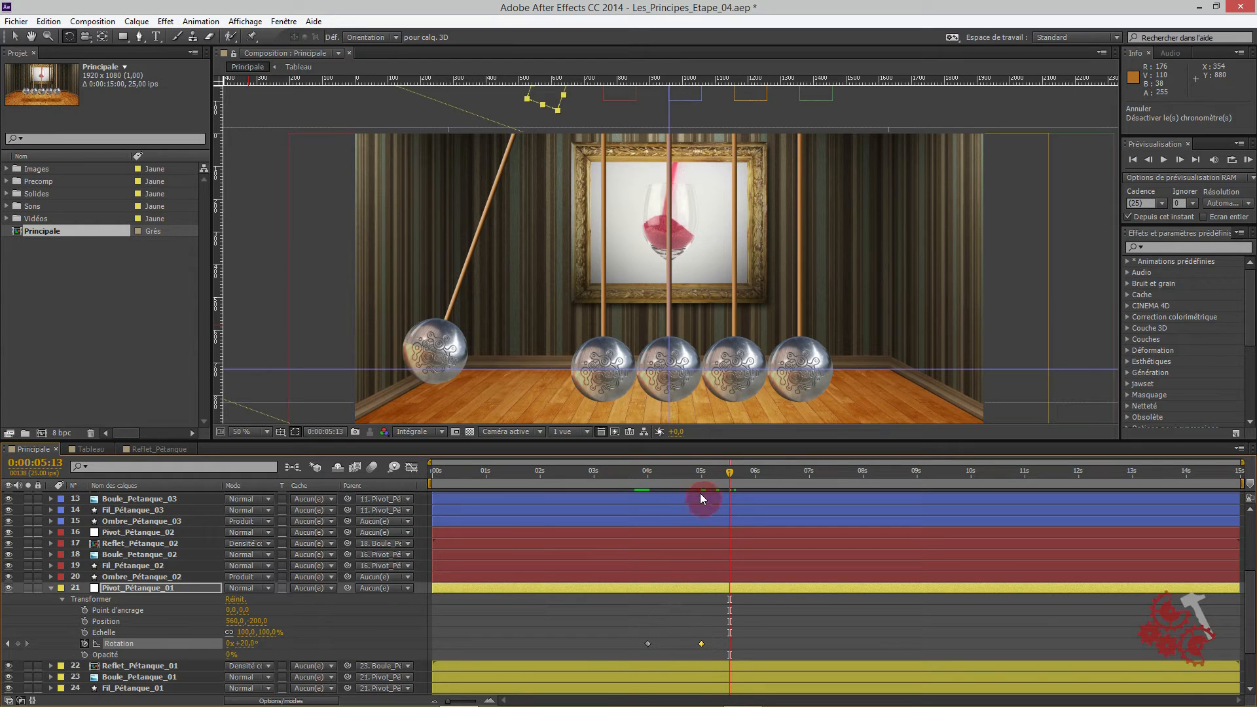
# - Scrub through the first ball's swing between its two Rotation keyframes and compare its motion with its shadow on the floor
pyautogui.moveTo(623, 474)
pyautogui.mouseDown()
pyautogui.moveTo(710, 492)
pyautogui.moveTo(627, 488)
pyautogui.mouseUp()
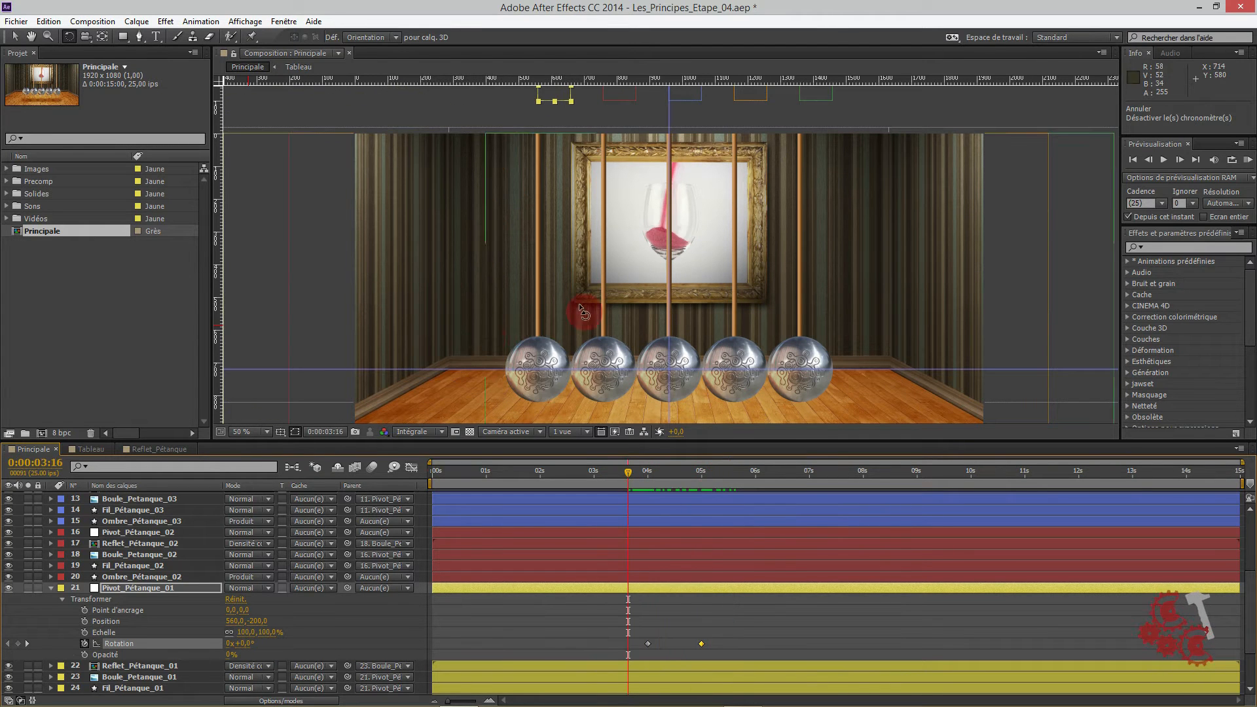
pyautogui.moveTo(491, 347); pyautogui.dragTo(508, 261)
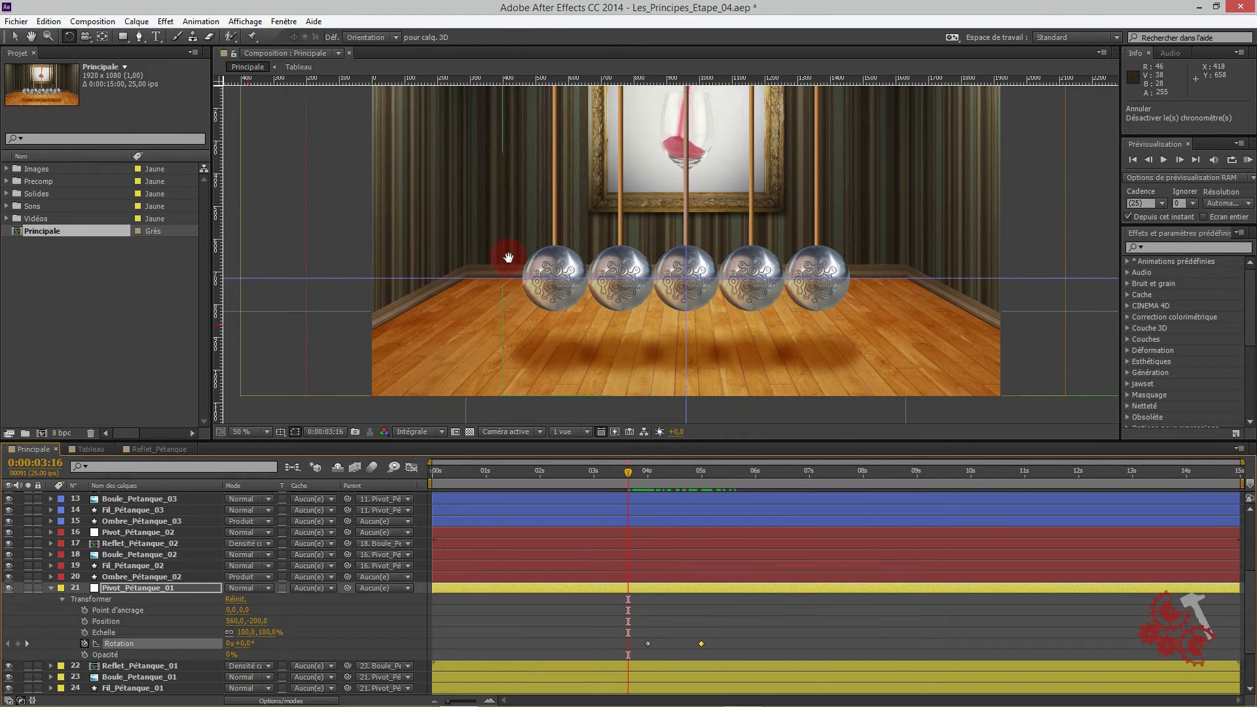
pyautogui.moveTo(633, 469); pyautogui.dragTo(694, 499)
# - Select the Ombre_Pétanque_01 layer and reveal its Transformer properties
pyautogui.scroll(-2, 403, 610)
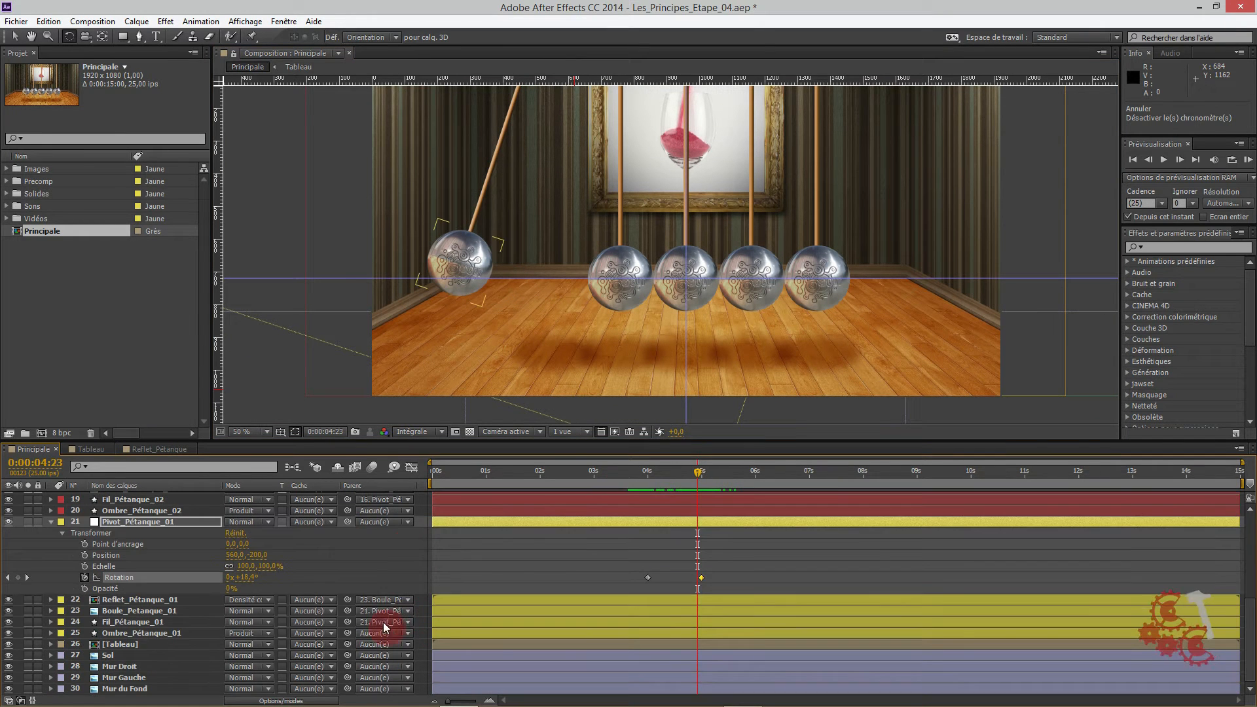
pyautogui.click(131, 633)
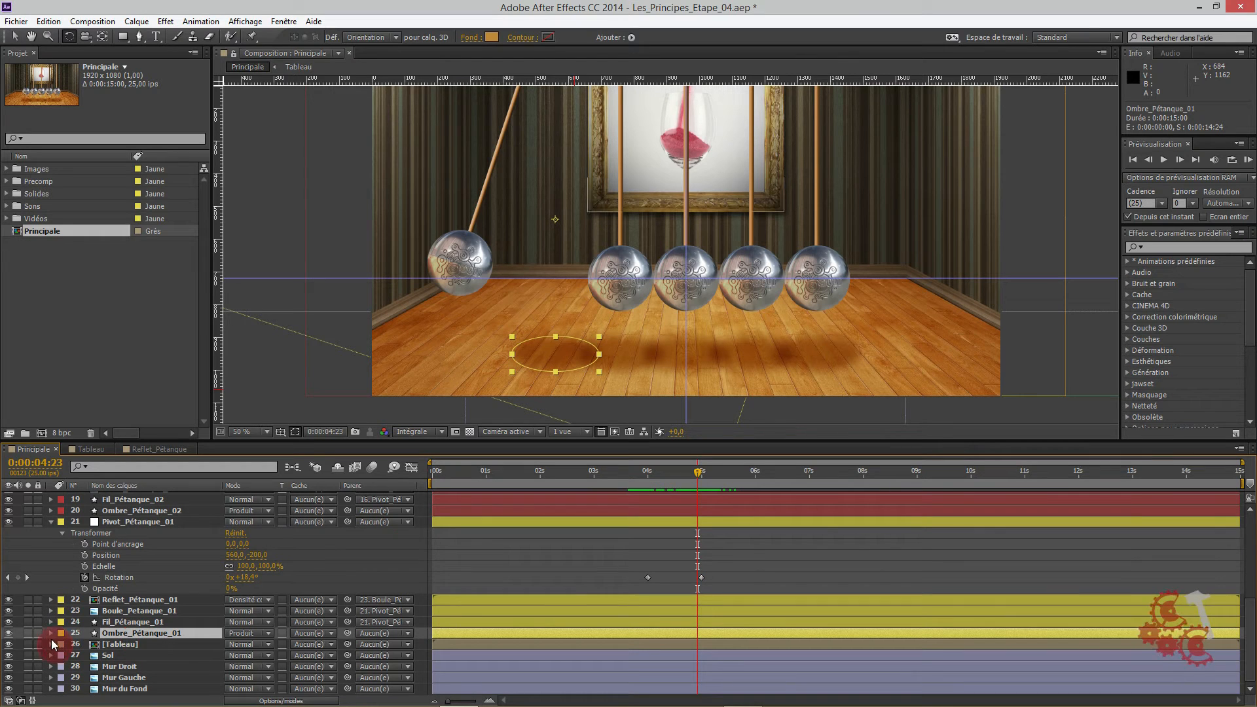
pyautogui.click(51, 633)
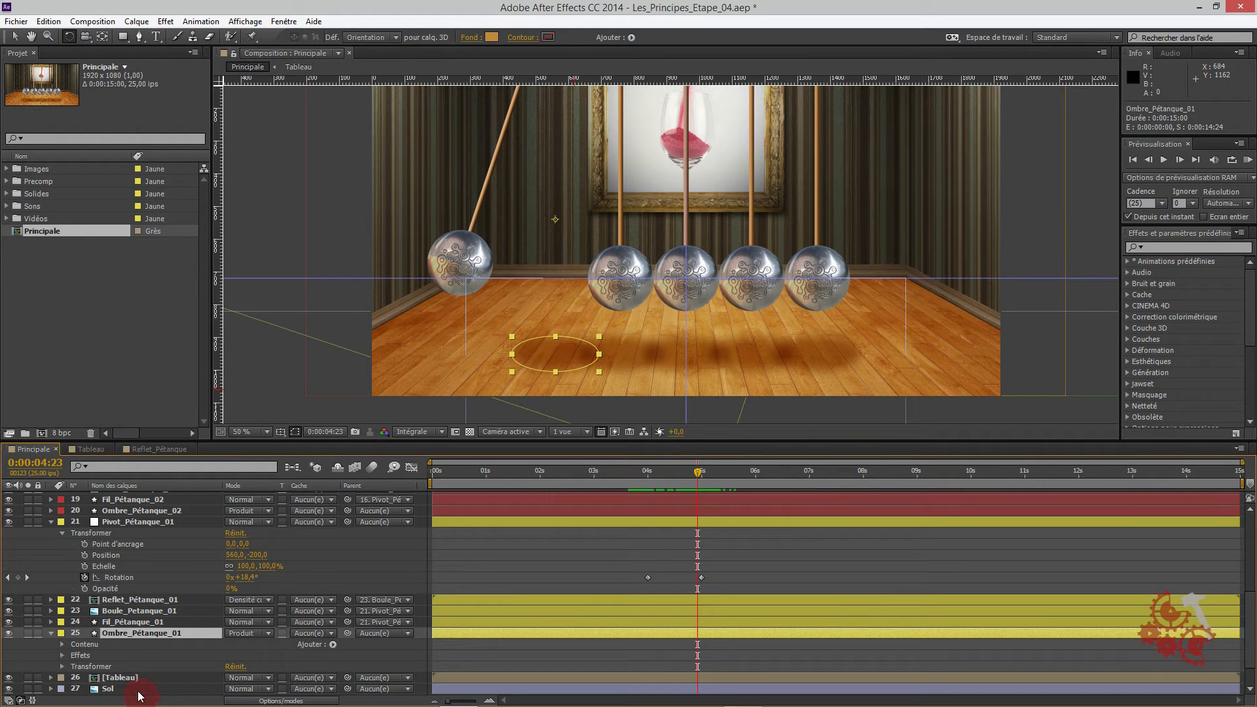
pyautogui.click(62, 666)
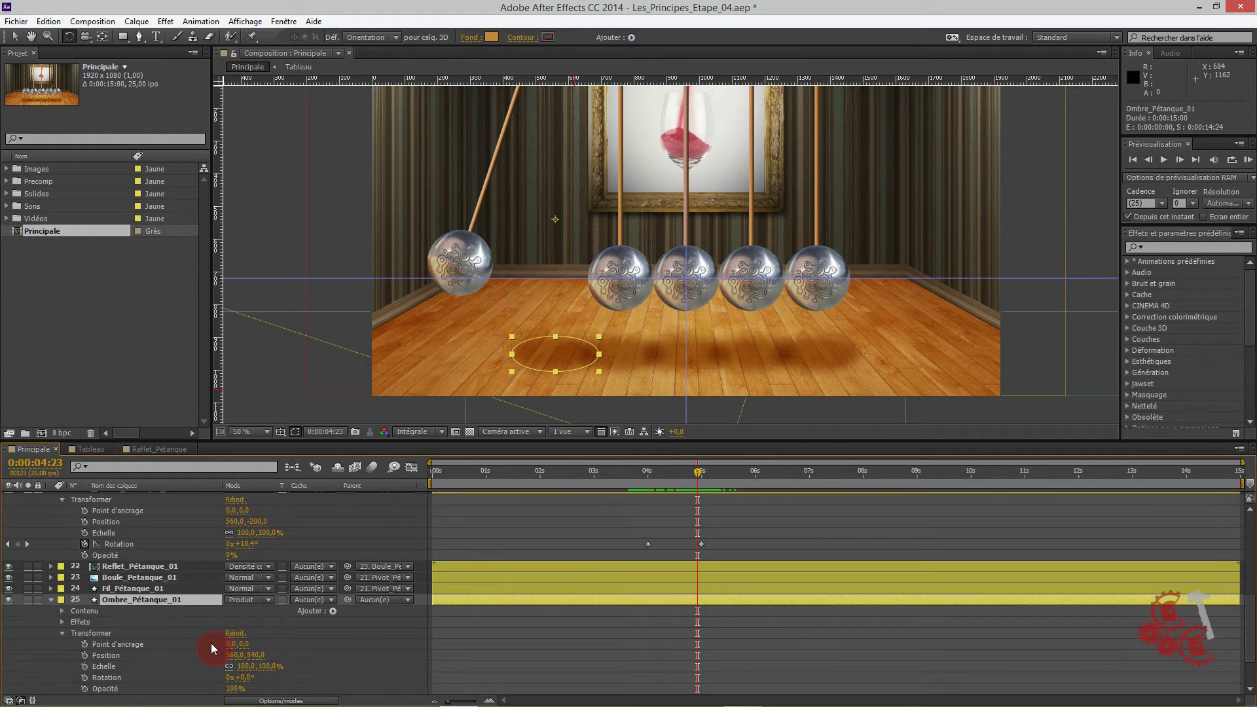
pyautogui.scroll(-1, 224, 643)
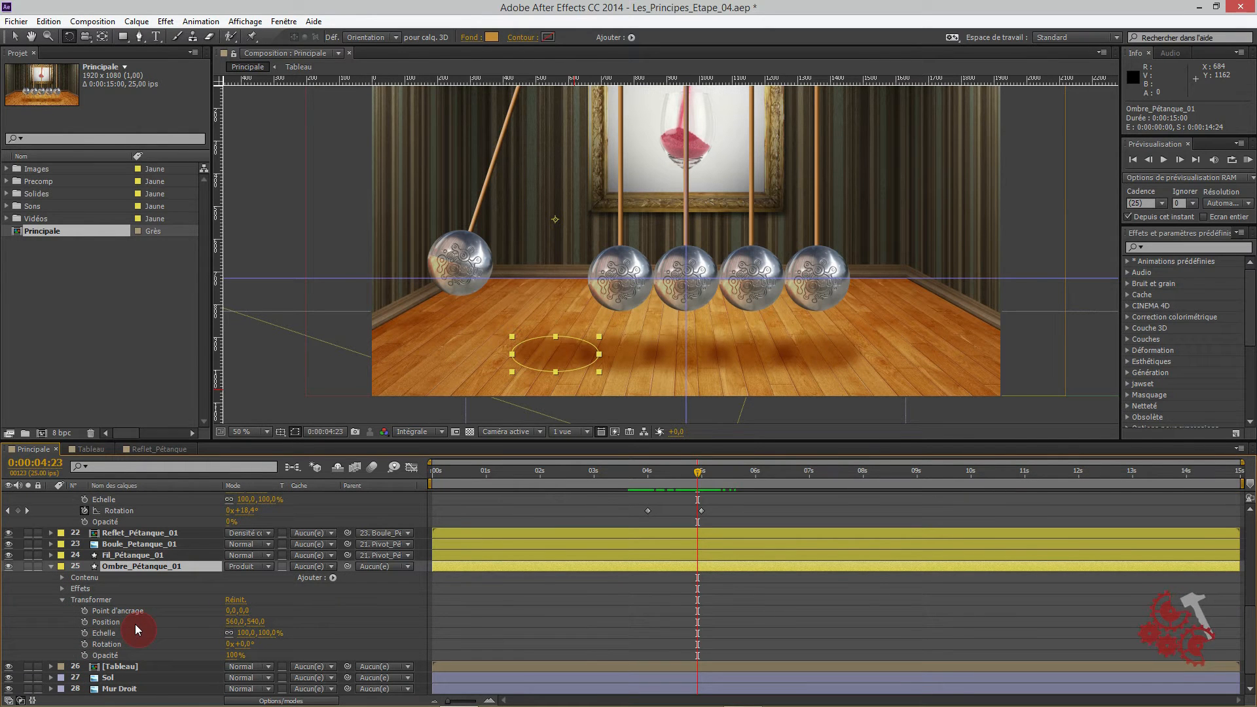
# - Set the current time to 0:00:04:00 and add a first Position keyframe for Ombre_Pétanque_01
pyautogui.moveTo(694, 470); pyautogui.dragTo(650, 480)
pyautogui.click(27, 467)
pyautogui.write('400')
pyautogui.press('Return')
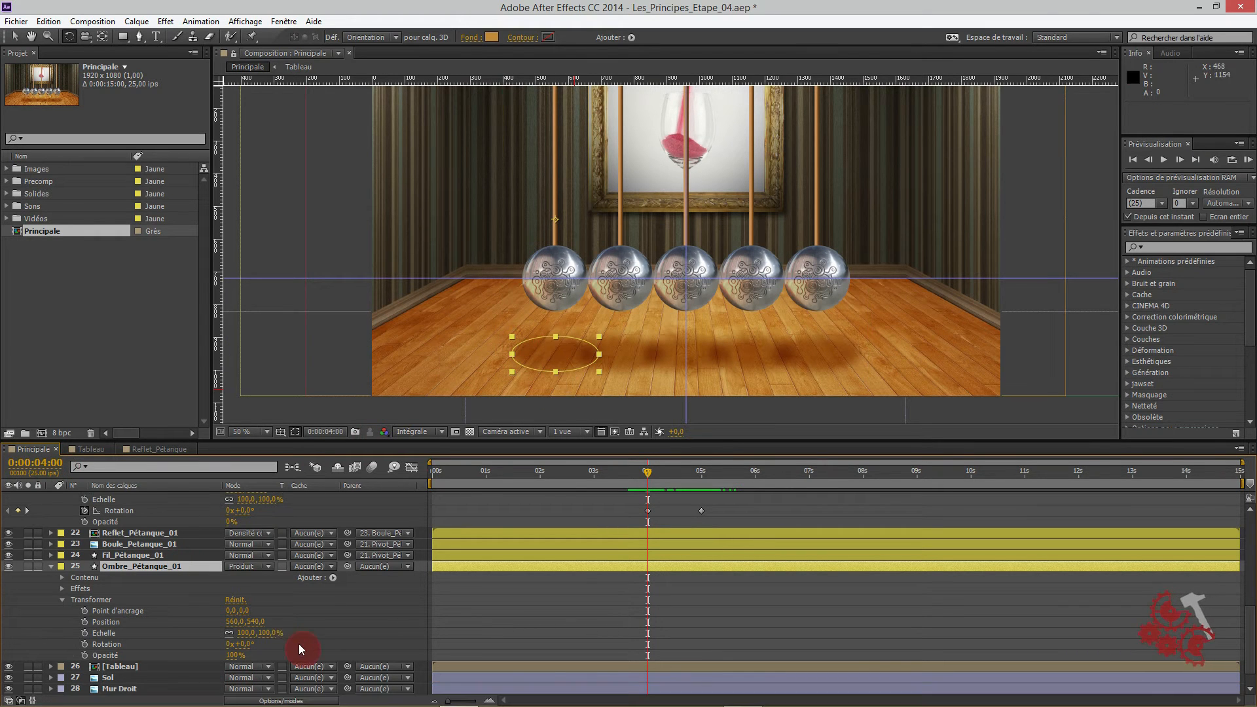
pyautogui.click(85, 621)
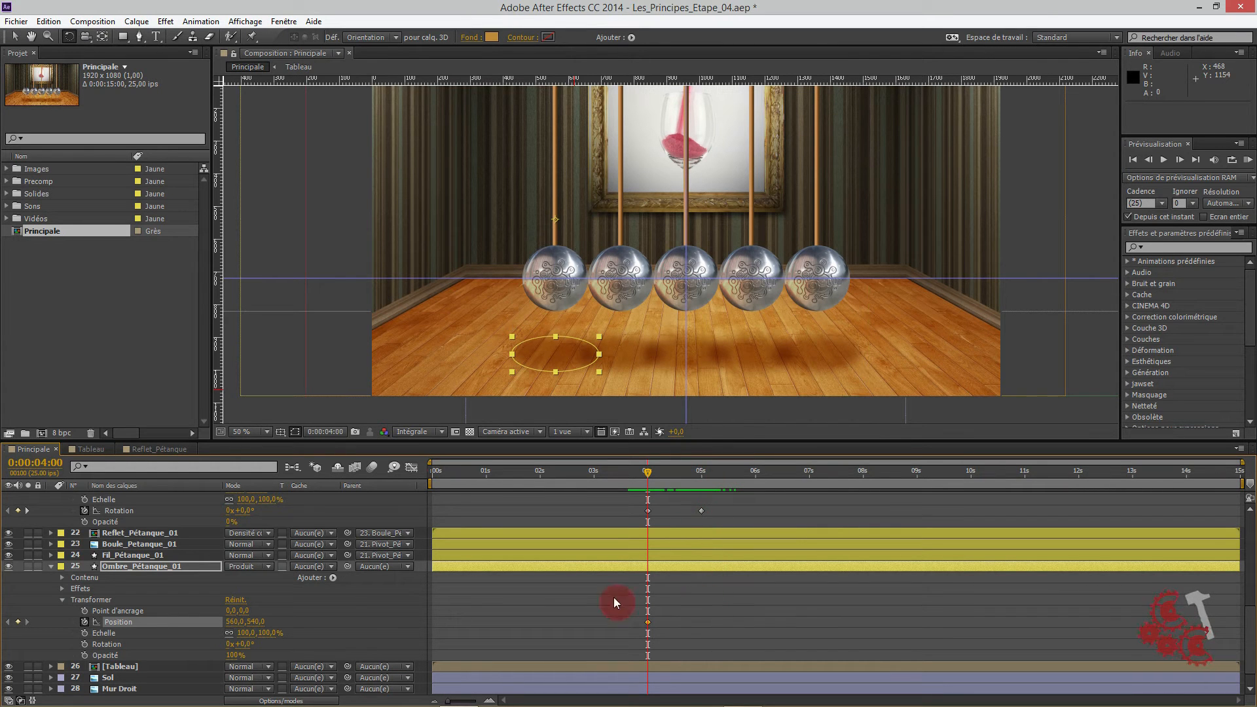
# - At 0:00:05:00, move Ombre_Pétanque_01 horizontally under the raised ball to Position 196, 540, and scrub through the movement
pyautogui.click(31, 463)
pyautogui.write('500')
pyautogui.press('Return')
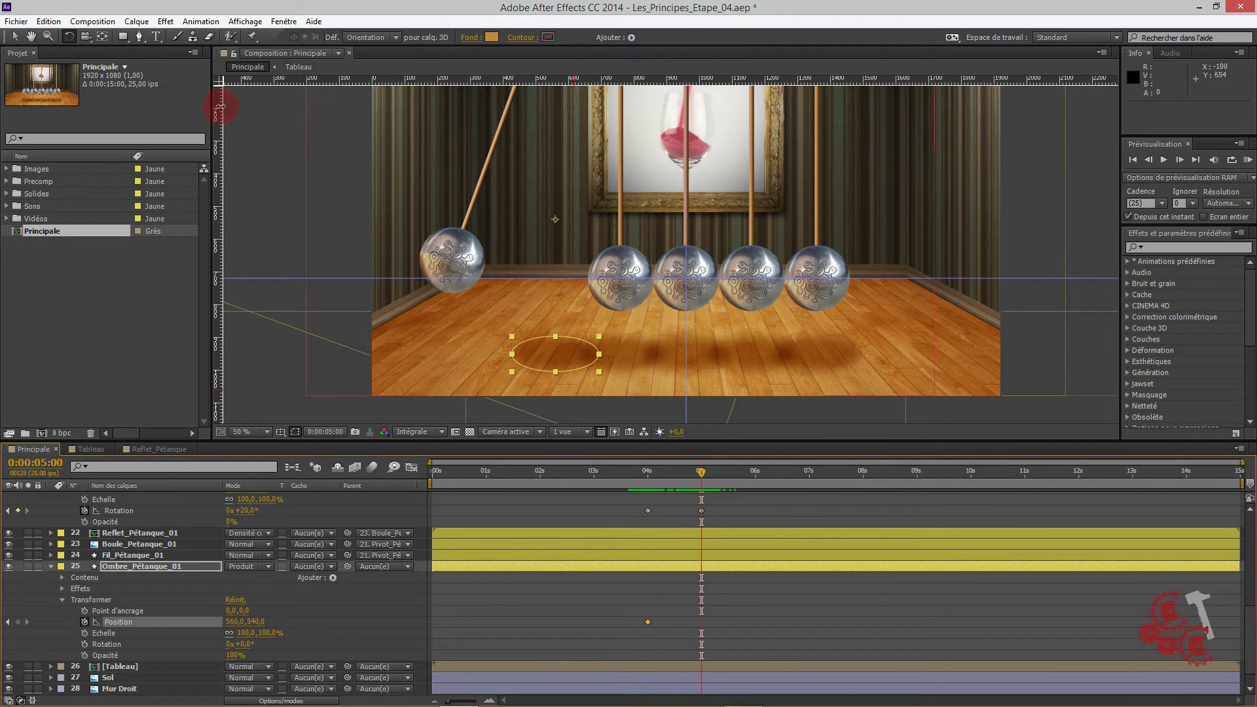
pyautogui.click(14, 36)
pyautogui.moveTo(575, 354); pyautogui.dragTo(455, 360)
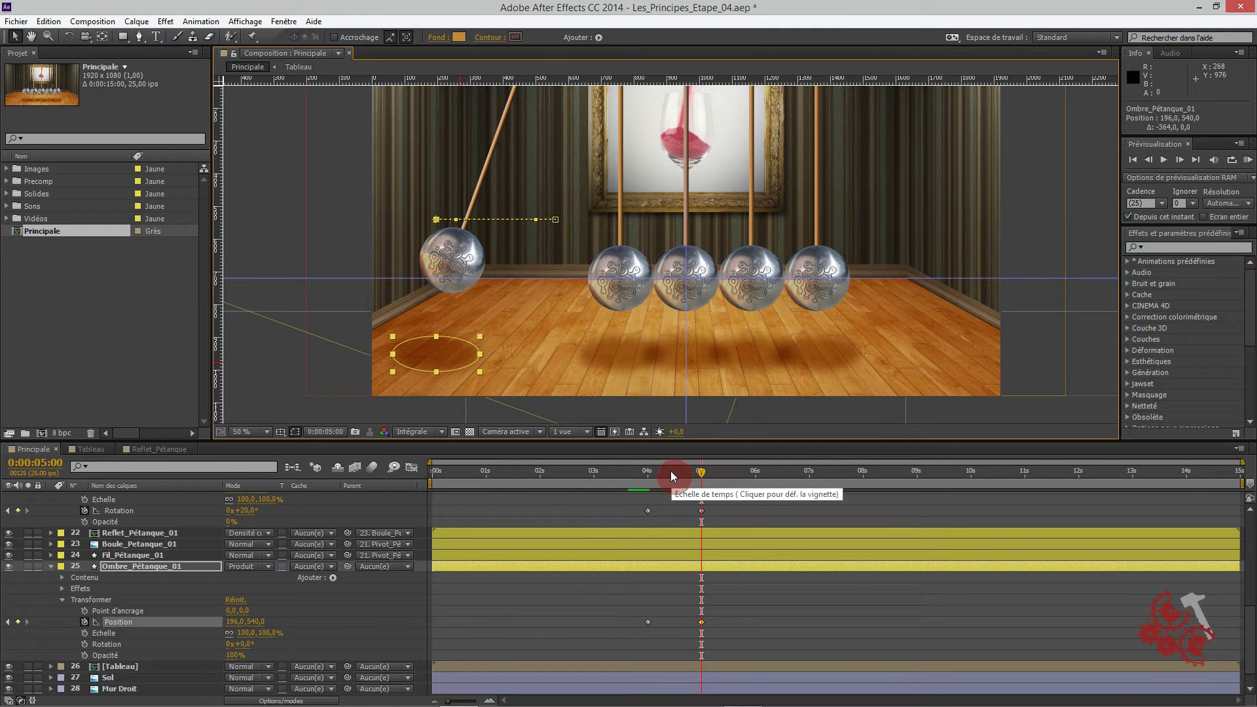
pyautogui.moveTo(626, 465); pyautogui.dragTo(614, 517)
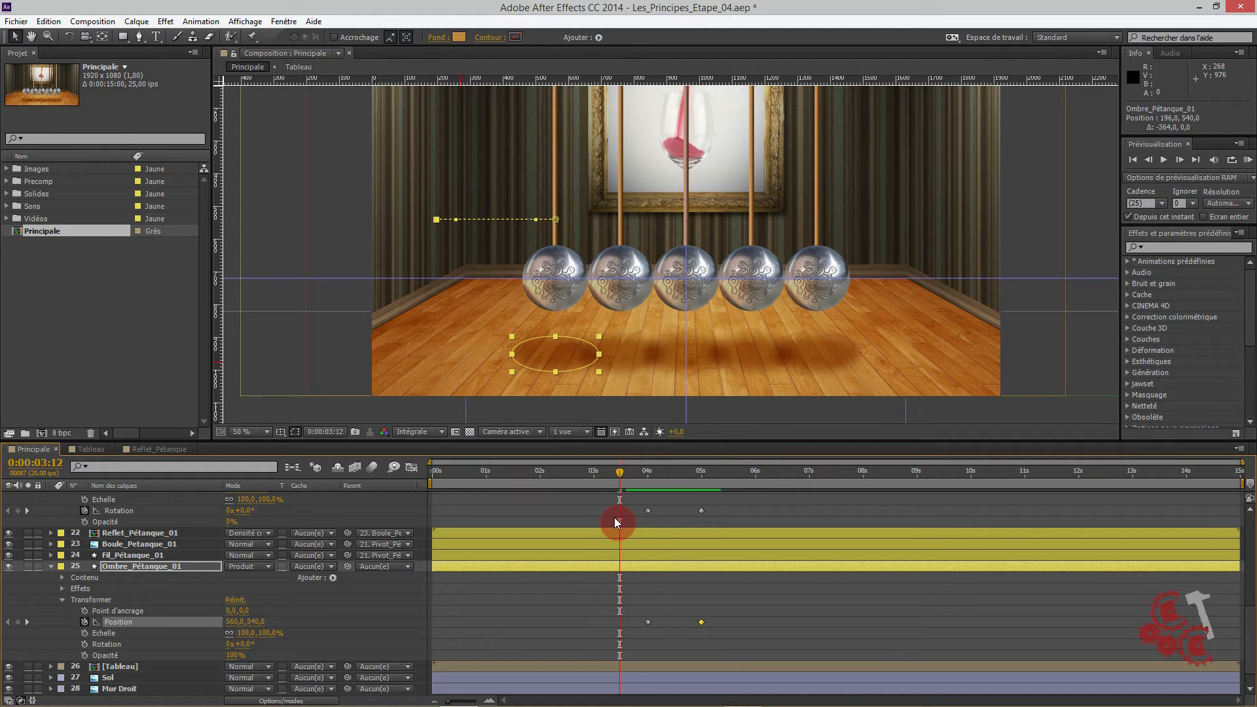
# - Copy the 0:00:04:00 Rotation keyframe of Pivot_Pétanque_01 and paste it at 0:00:06:00
pyautogui.moveTo(637, 470); pyautogui.dragTo(755, 493)
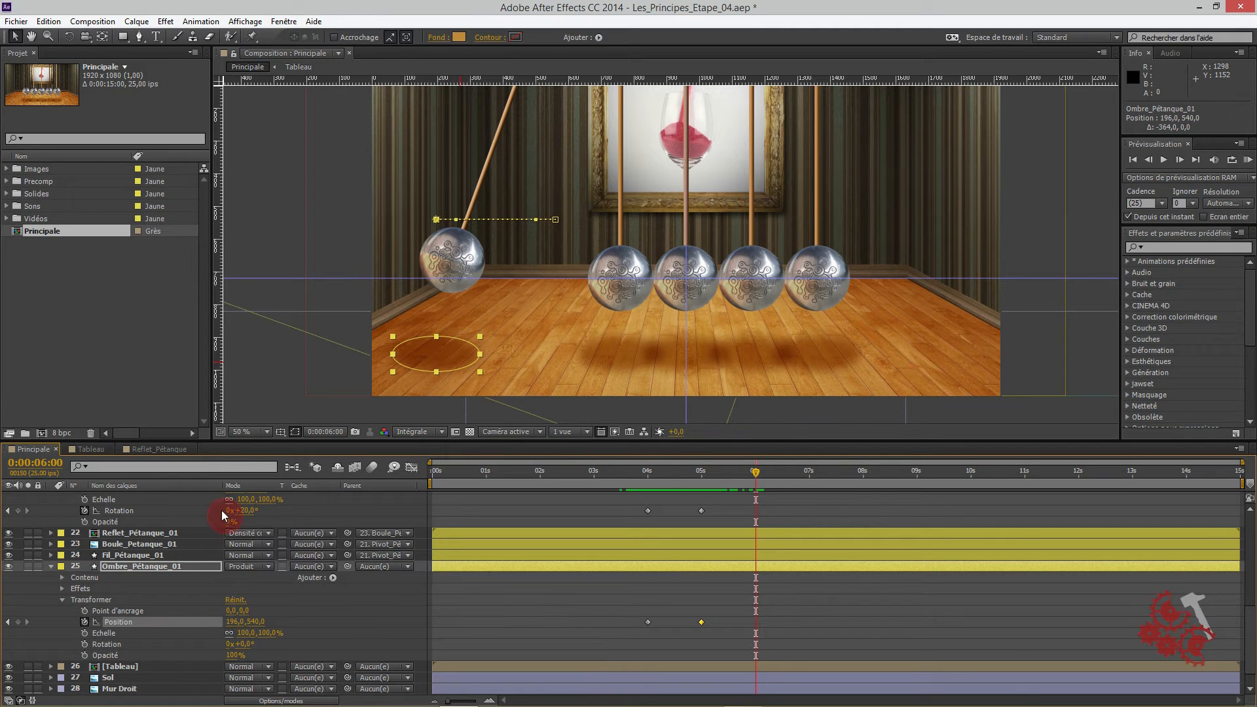
pyautogui.scroll(3, 250, 517)
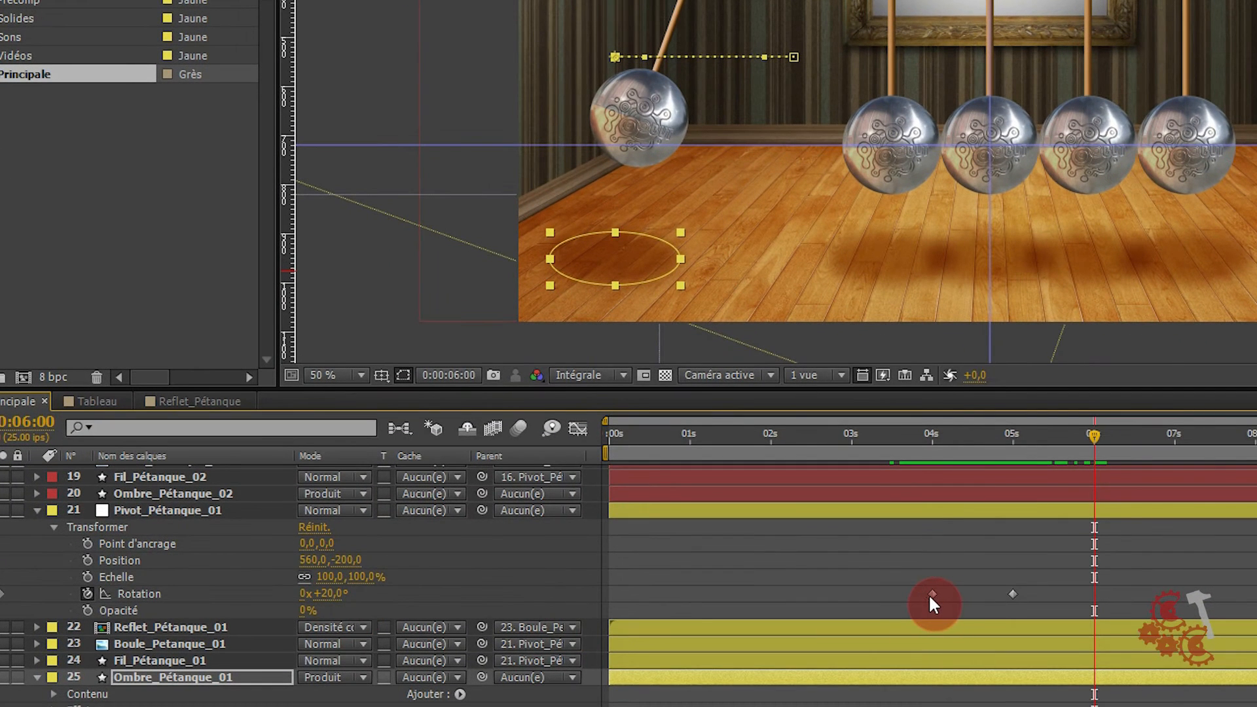
pyautogui.click(875, 590)
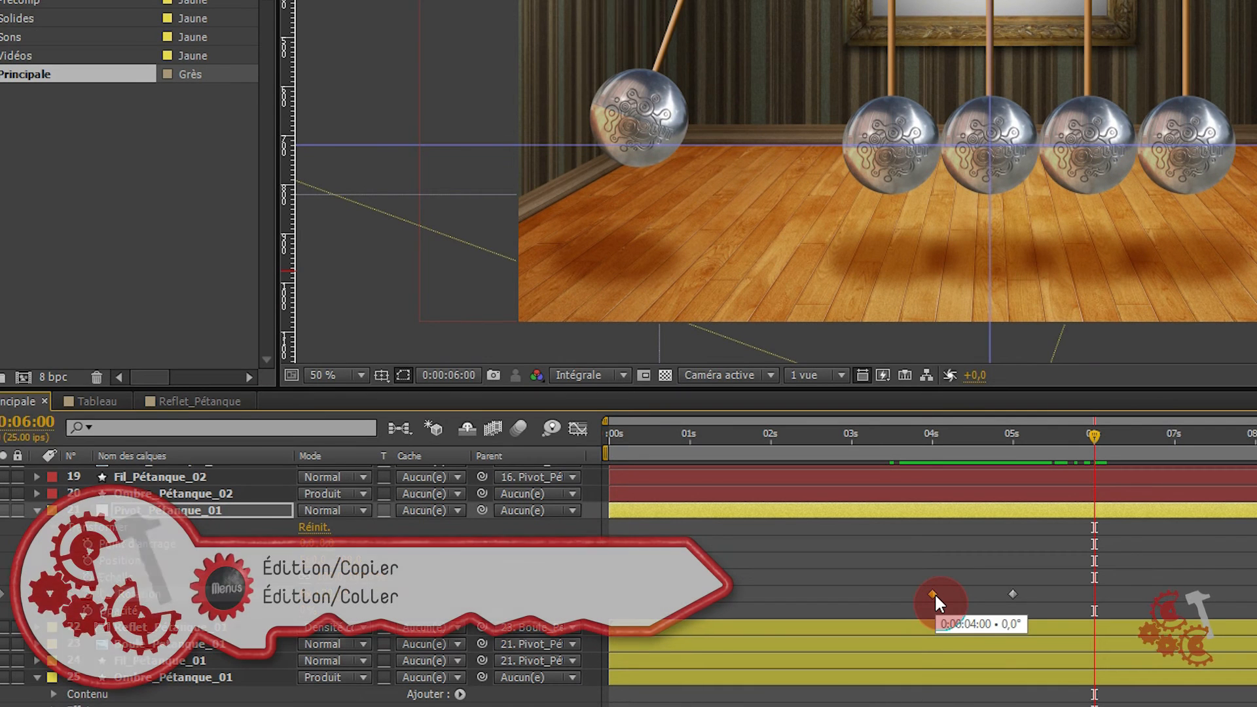
pyautogui.hotkey('ctrl', 'c')
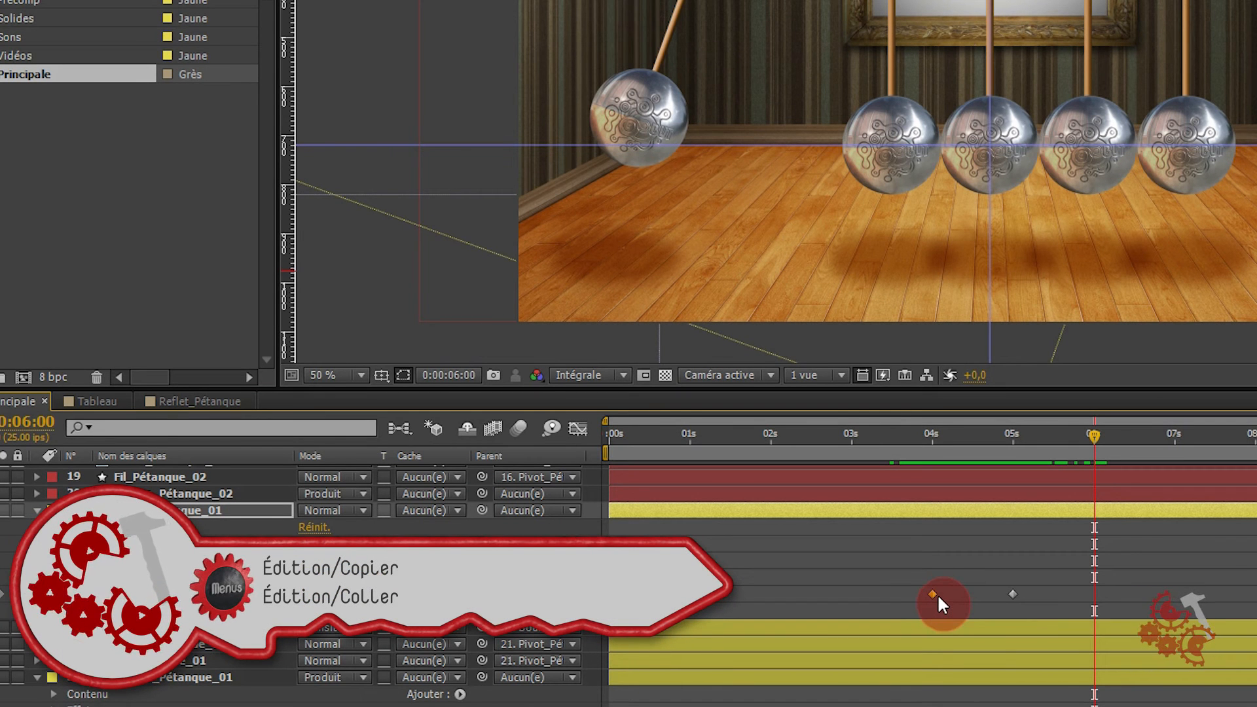
pyautogui.hotkey('ctrl', 'v')
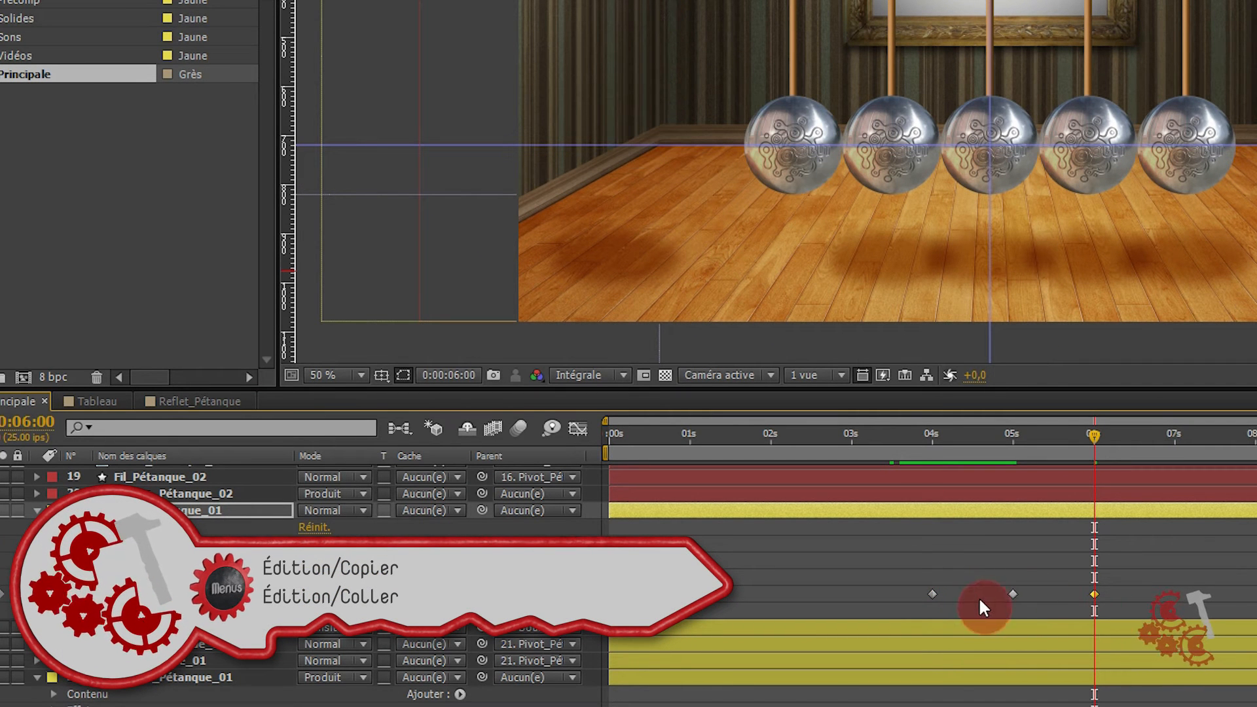
# - Scrub through the ball's return, and copy the 0:00:04:00 Position keyframe of Ombre_Pétanque_01 to 0:00:06:00
pyautogui.moveTo(926, 431); pyautogui.dragTo(1092, 493)
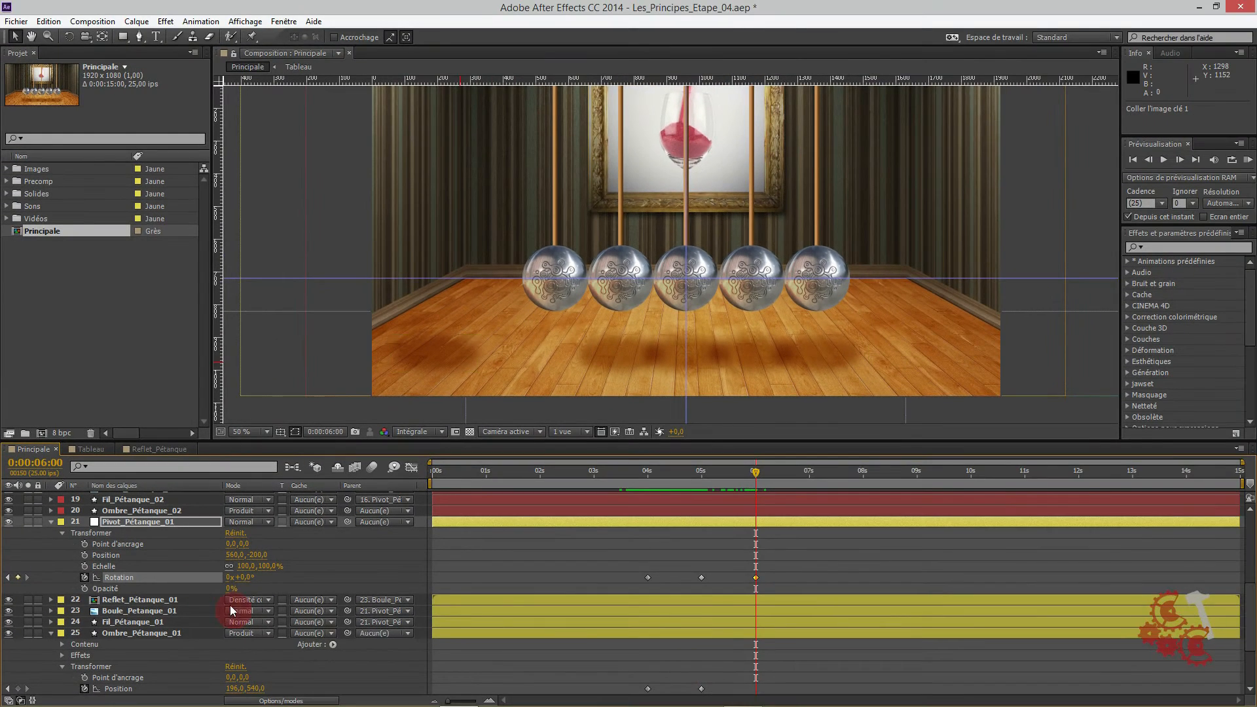
pyautogui.scroll(-1, 662, 666)
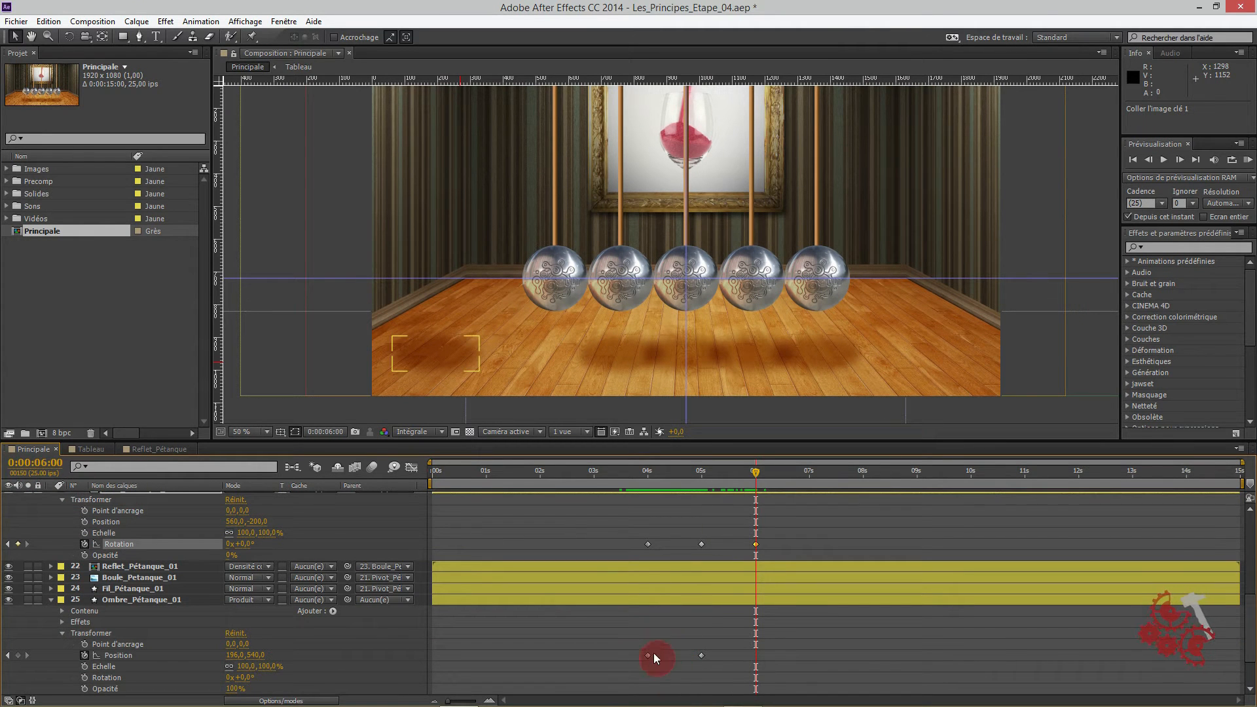
pyautogui.click(648, 655)
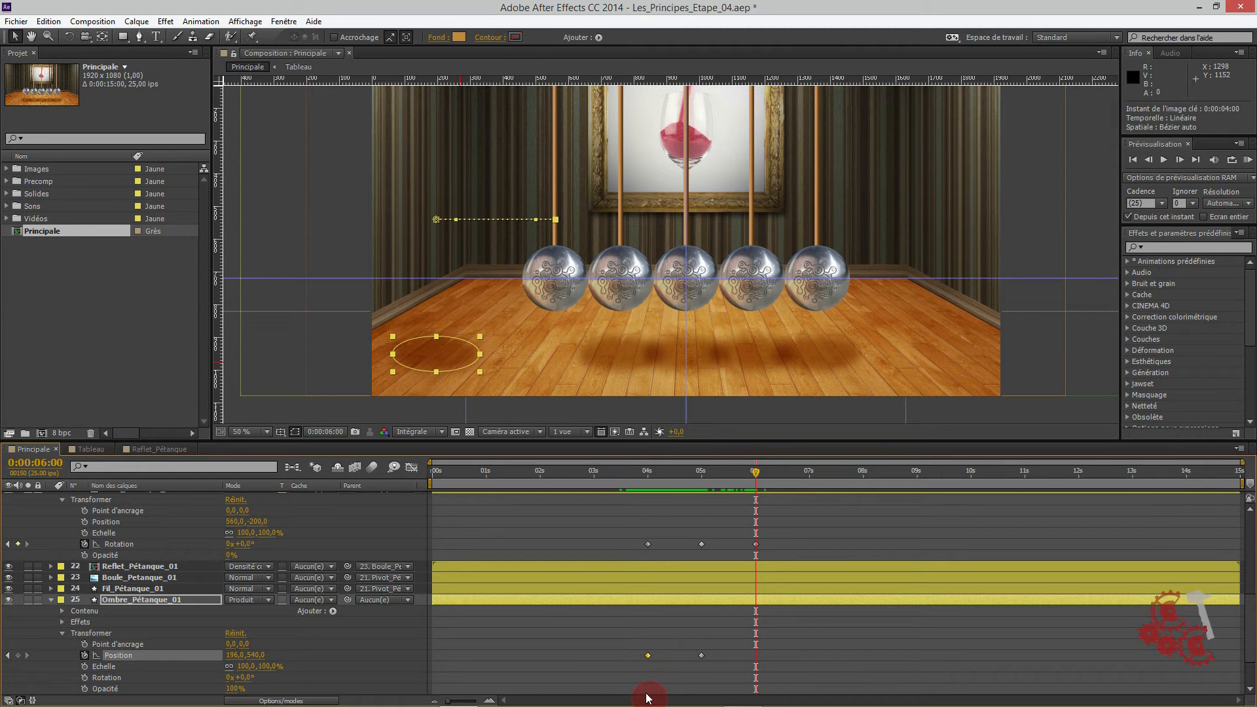
pyautogui.hotkey('ctrl', 'c')
pyautogui.hotkey('ctrl', 'v')
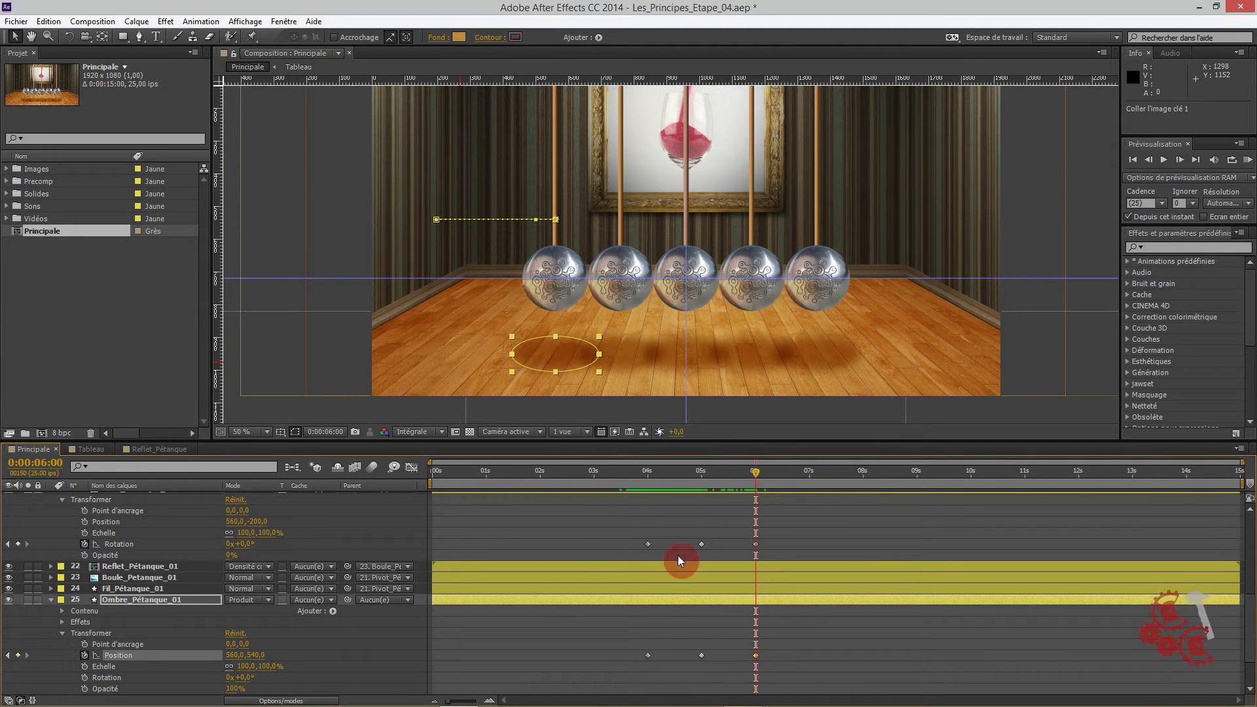
# - Scrub back to 0:00:02:14, preview the animation with standard playback, and replay it from 0:00:02:16
pyautogui.moveTo(611, 478); pyautogui.dragTo(571, 564)
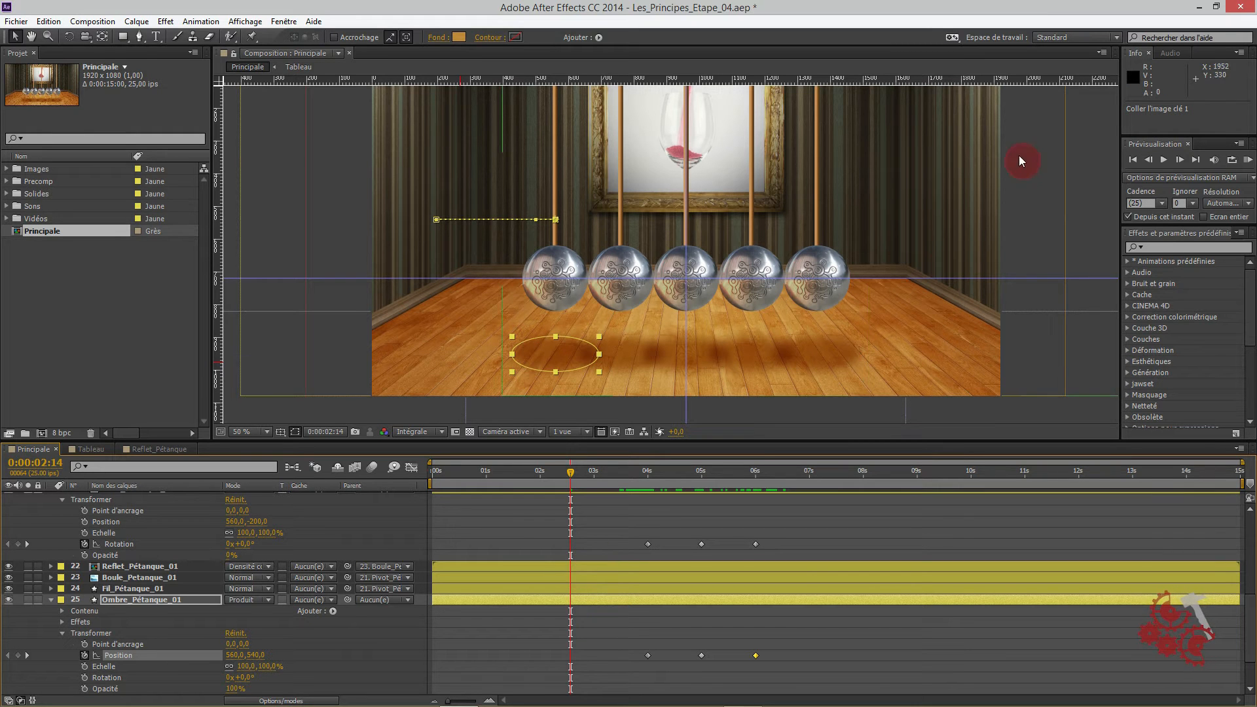
pyautogui.click(1164, 160)
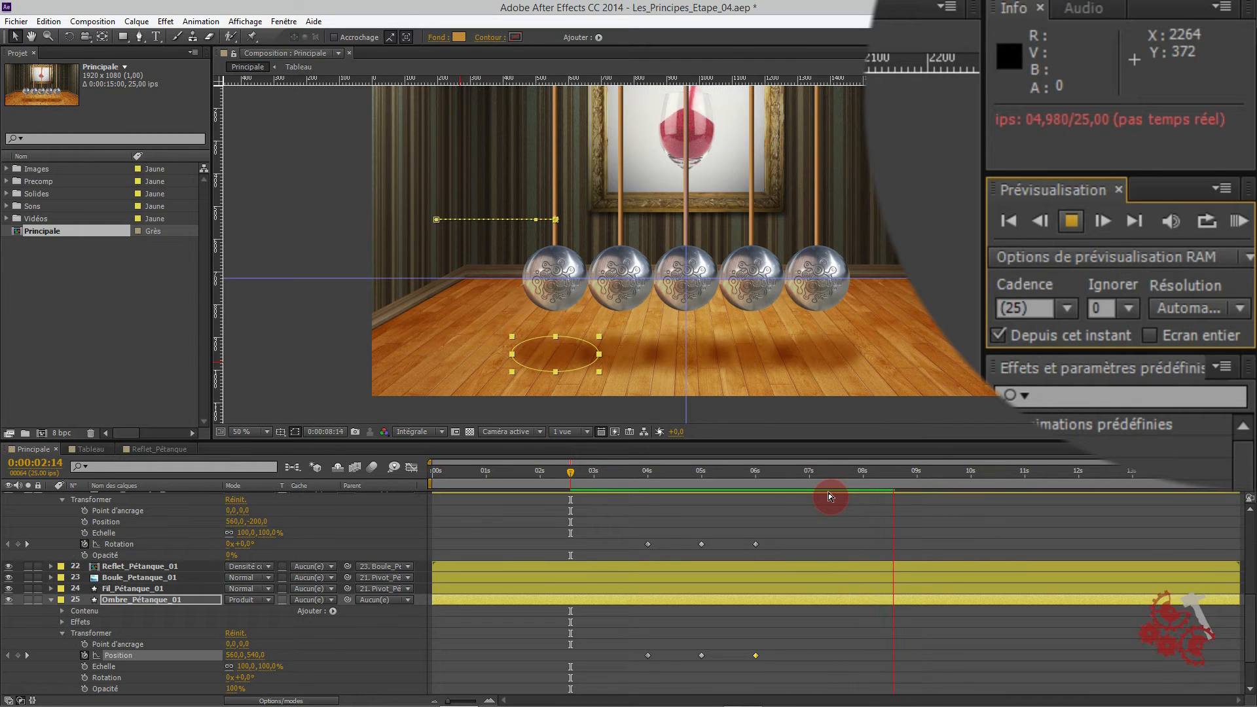
pyautogui.click(1071, 221)
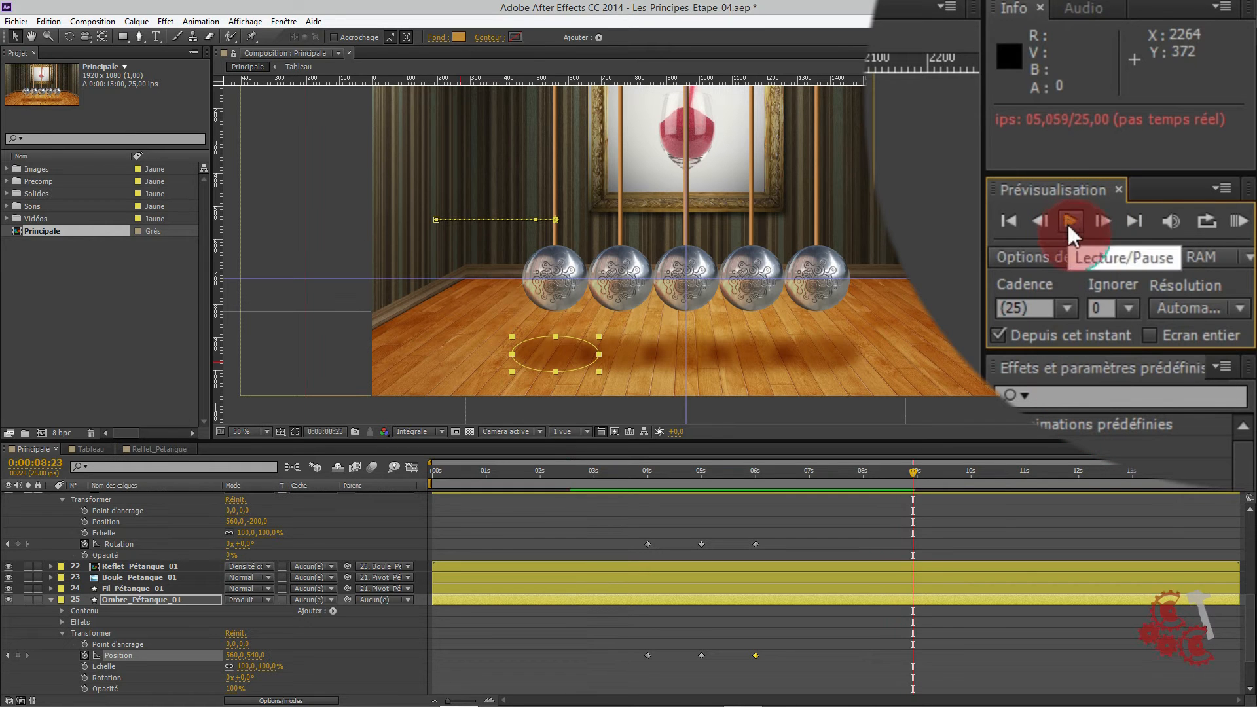
pyautogui.click(574, 474)
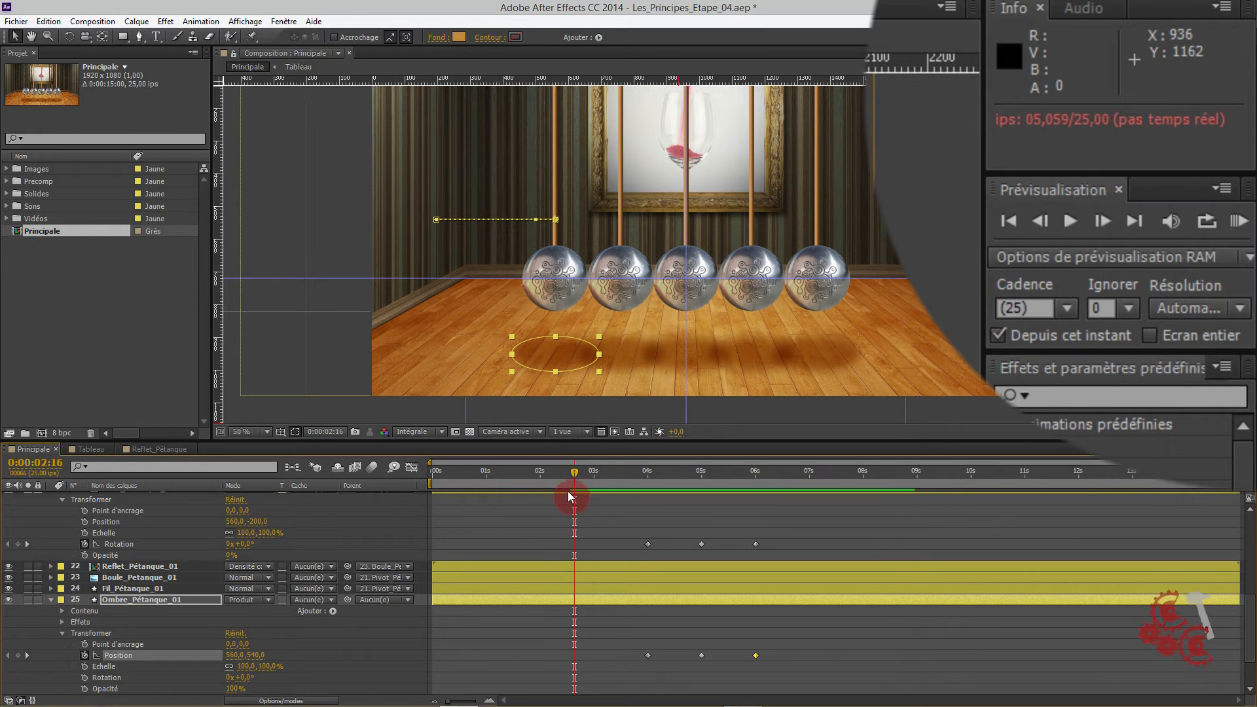
pyautogui.click(1067, 221)
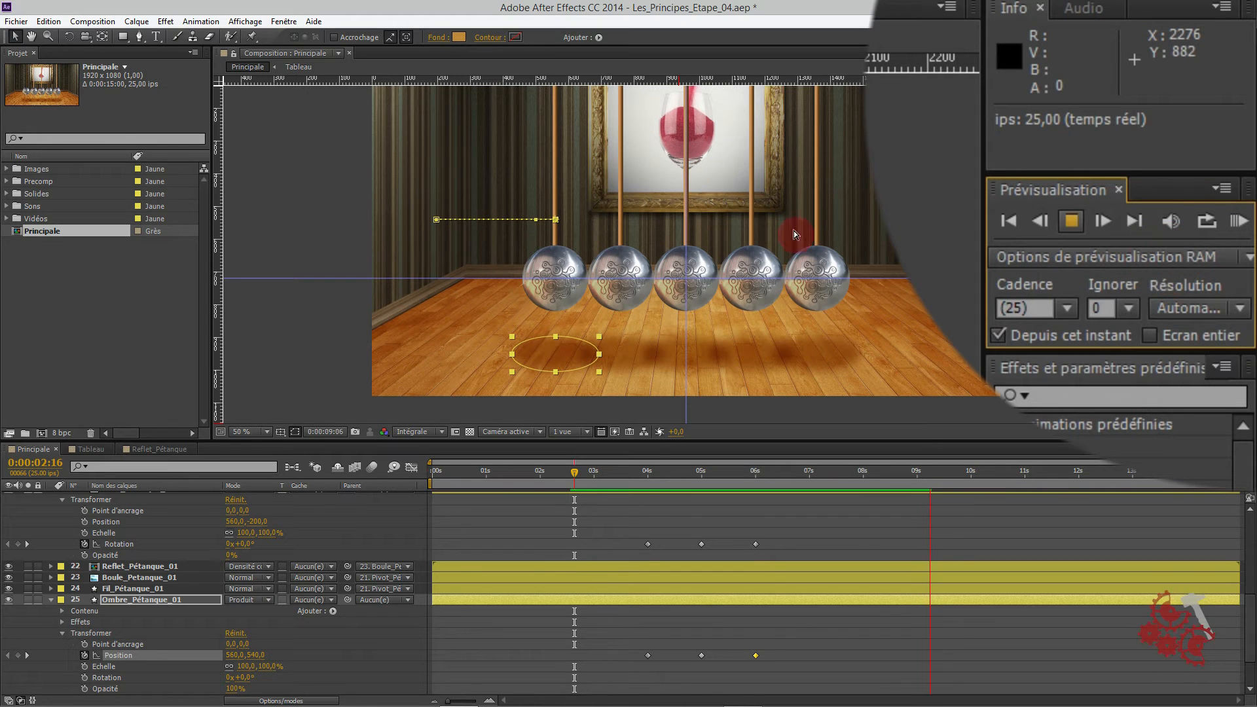
pyautogui.click(602, 490)
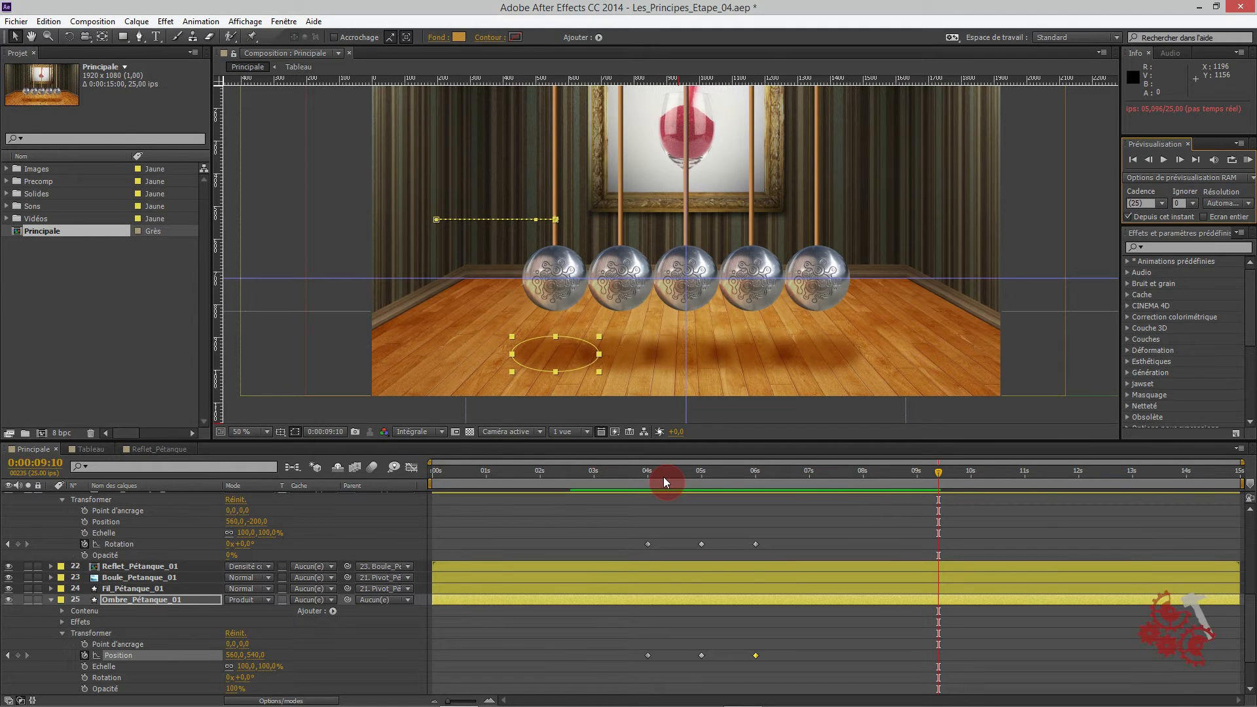
# - Return to the start of the composition and purge all of the memory (Toute la mémoire)
pyautogui.press('Home')
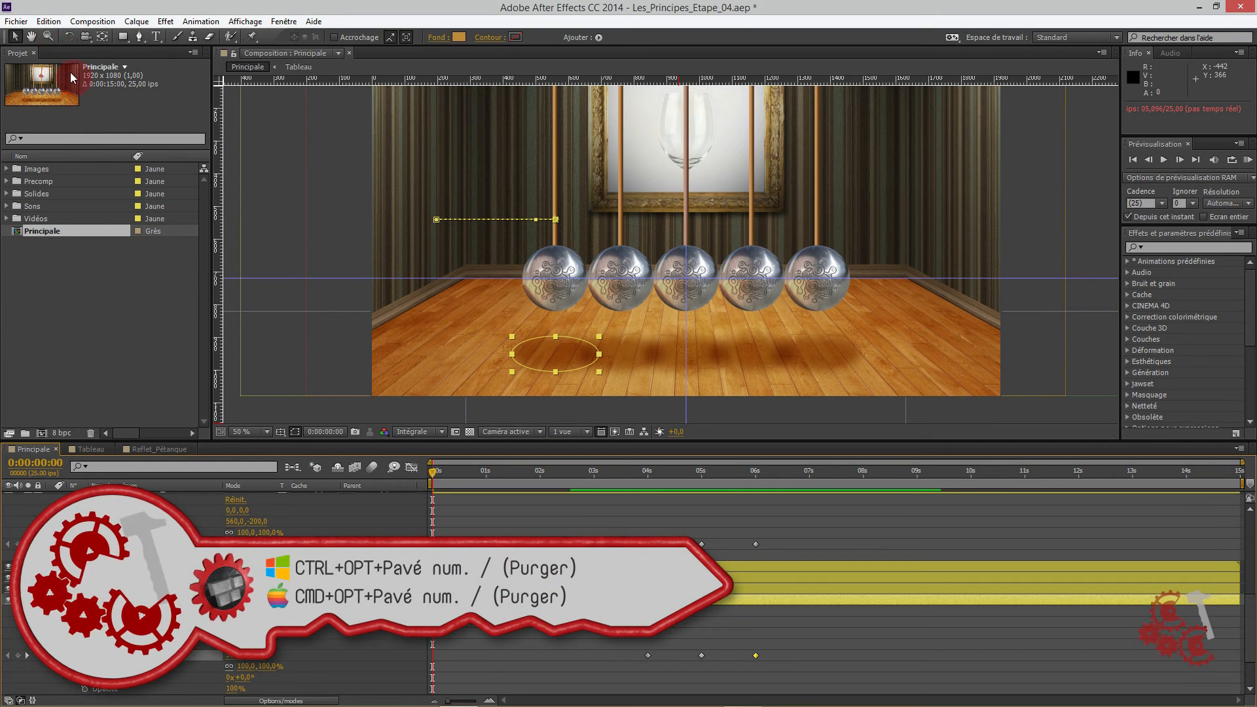
pyautogui.click(50, 24)
pyautogui.moveTo(124, 285)
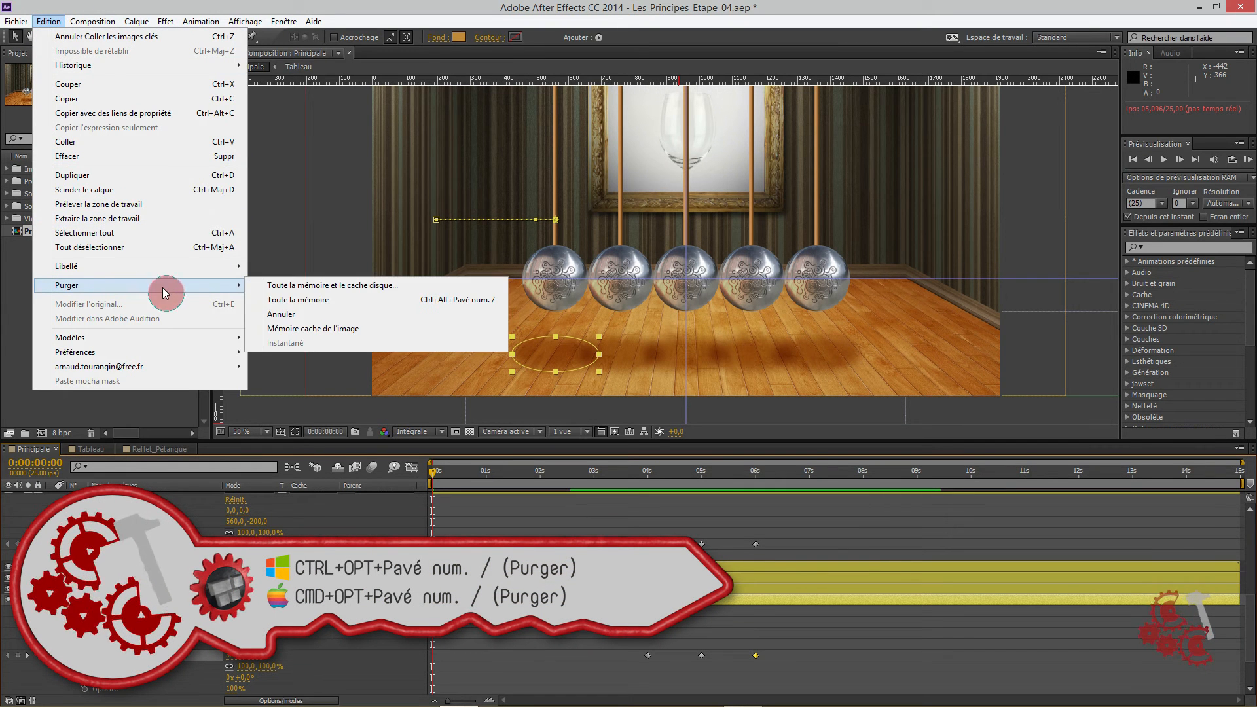
pyautogui.click(301, 301)
pyautogui.click(693, 375)
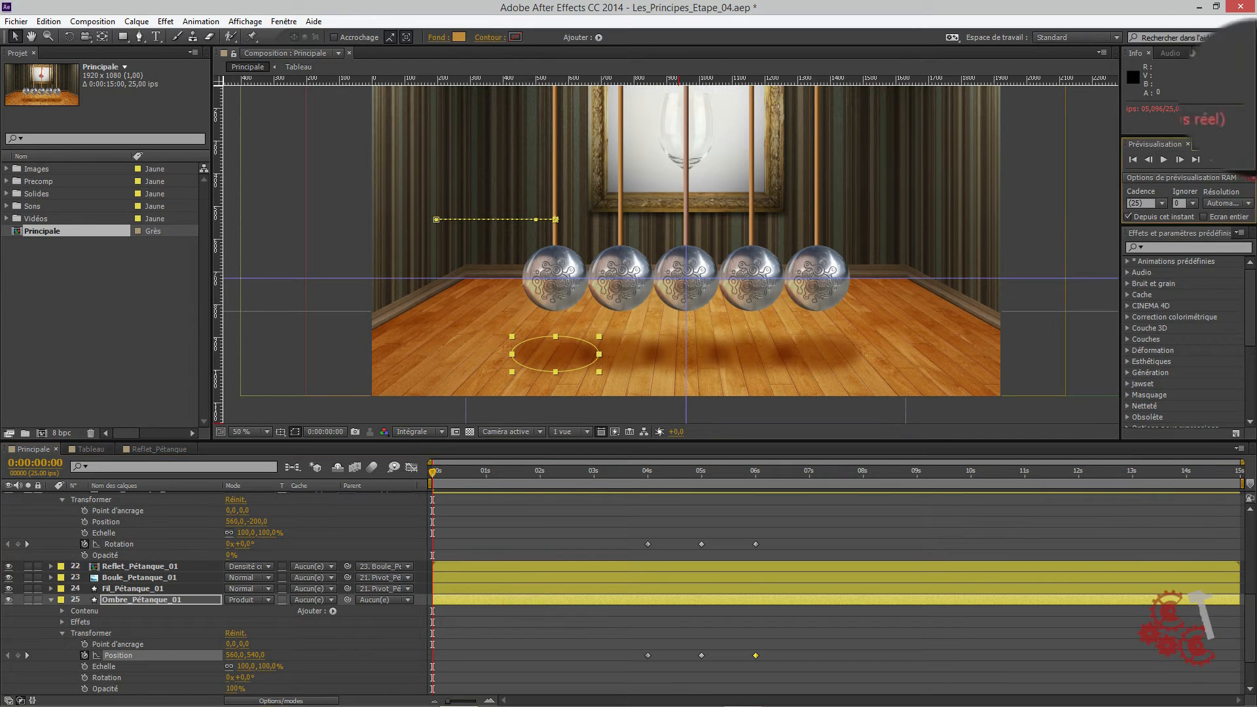
# - Run a RAM preview from 0:00:00:00, interrupt the rendering after the first swing, and watch the rendered frames in real time
pyautogui.click(1247, 159)
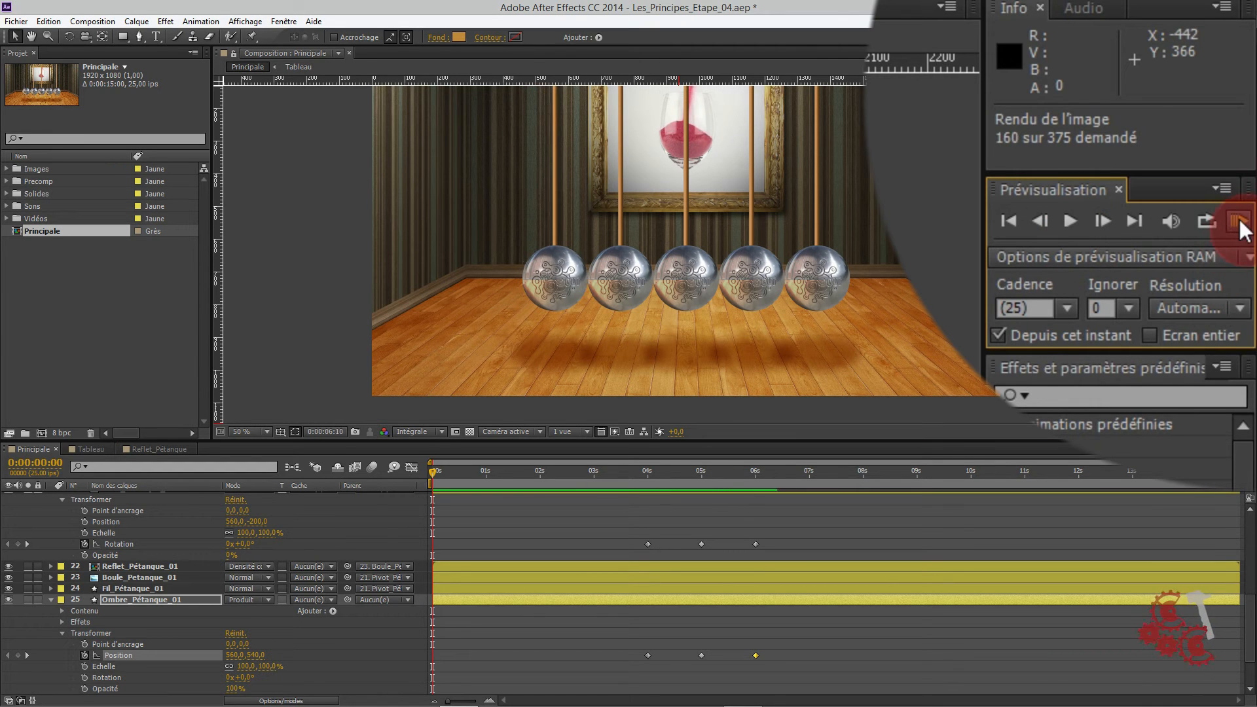
pyautogui.click(1239, 225)
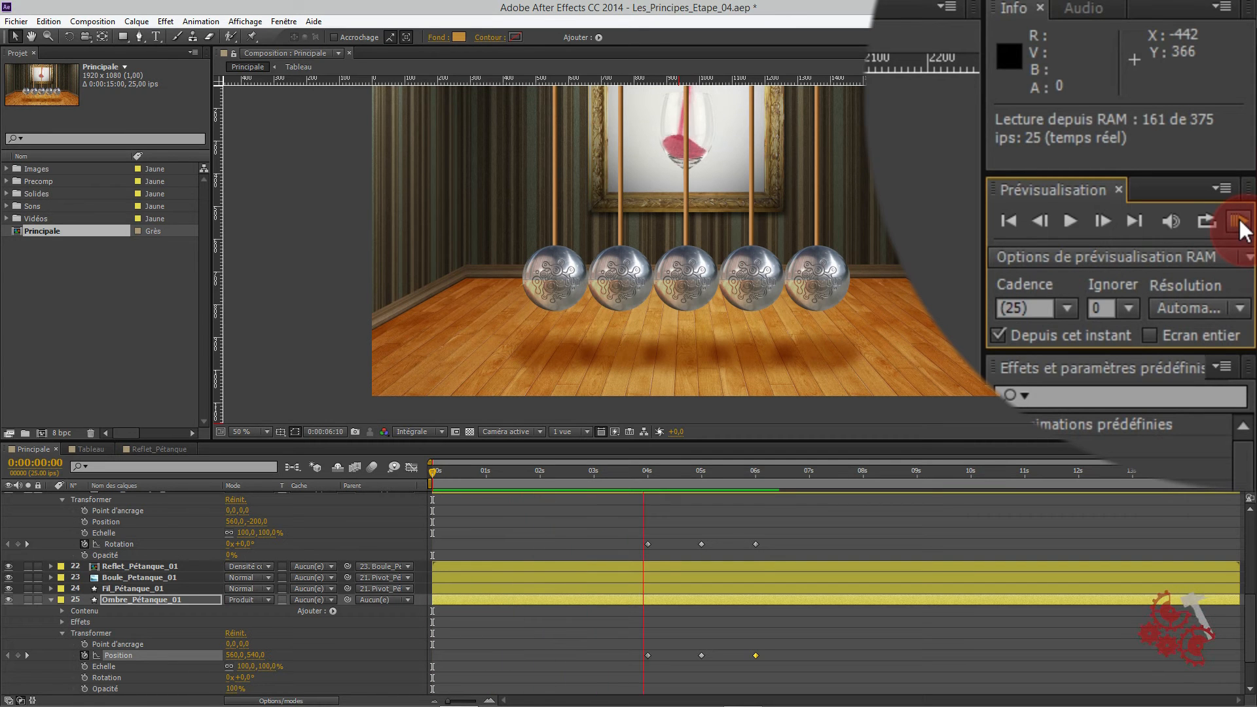
pyautogui.click(1240, 223)
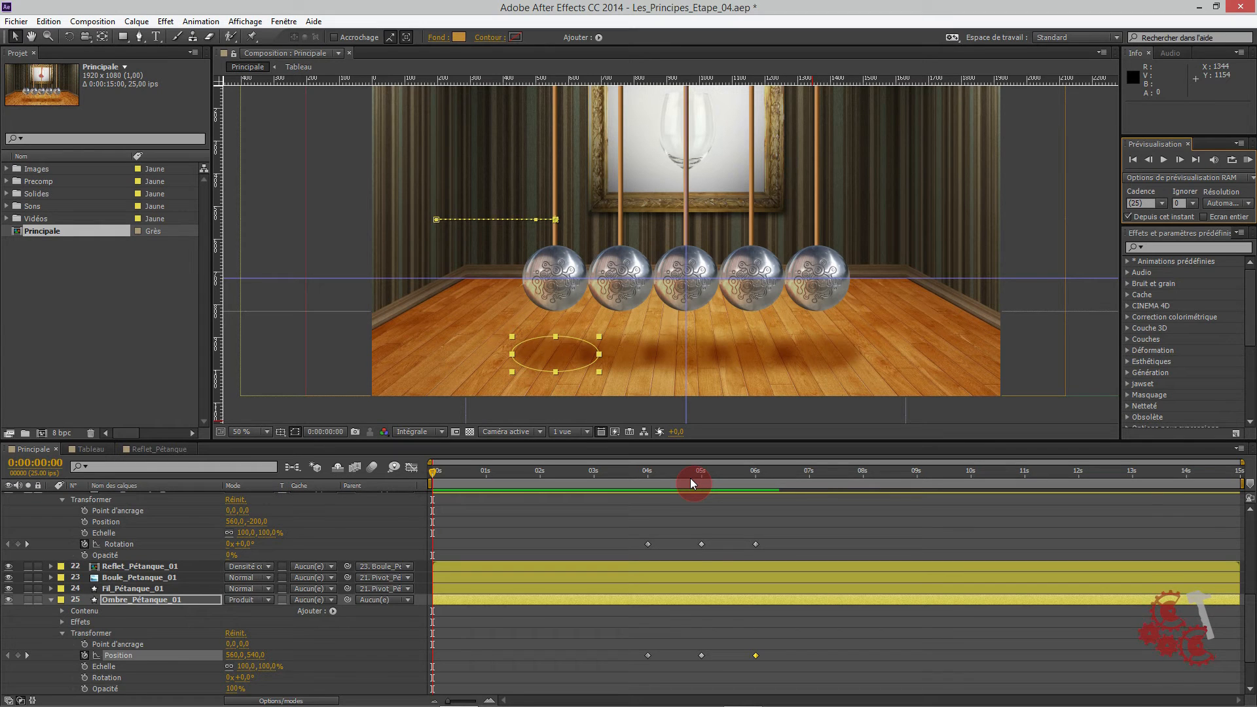
pyautogui.press('space')
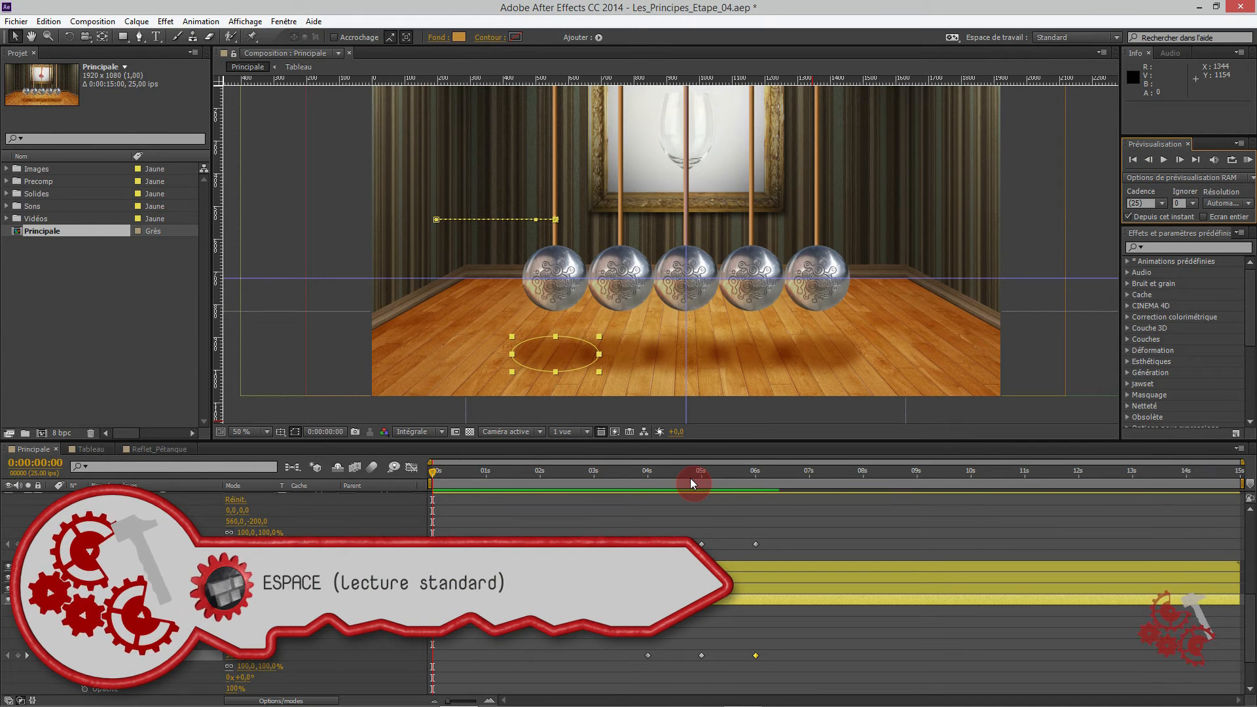
pyautogui.press('KP_0')
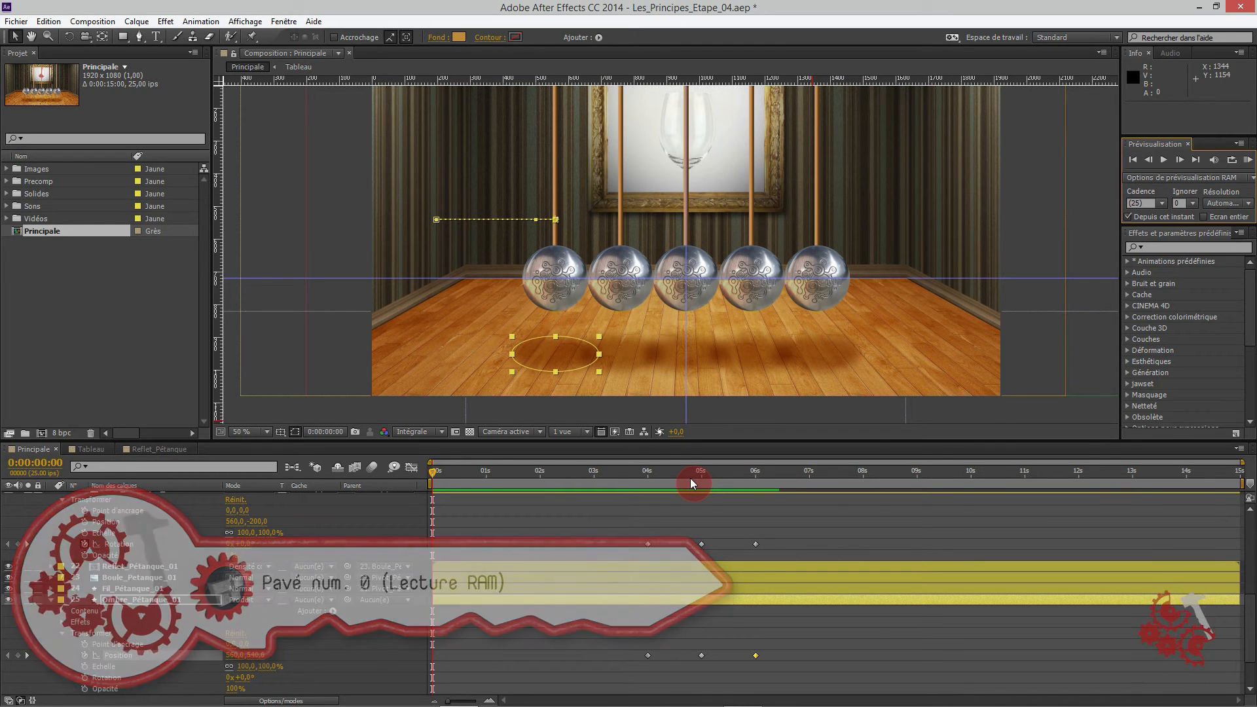
# - Add a Rotation keyframe to Pivot_Pétanque_05 at 0:00:06:00, keeping the ball at 0°
pyautogui.moveTo(635, 479); pyautogui.dragTo(756, 483)
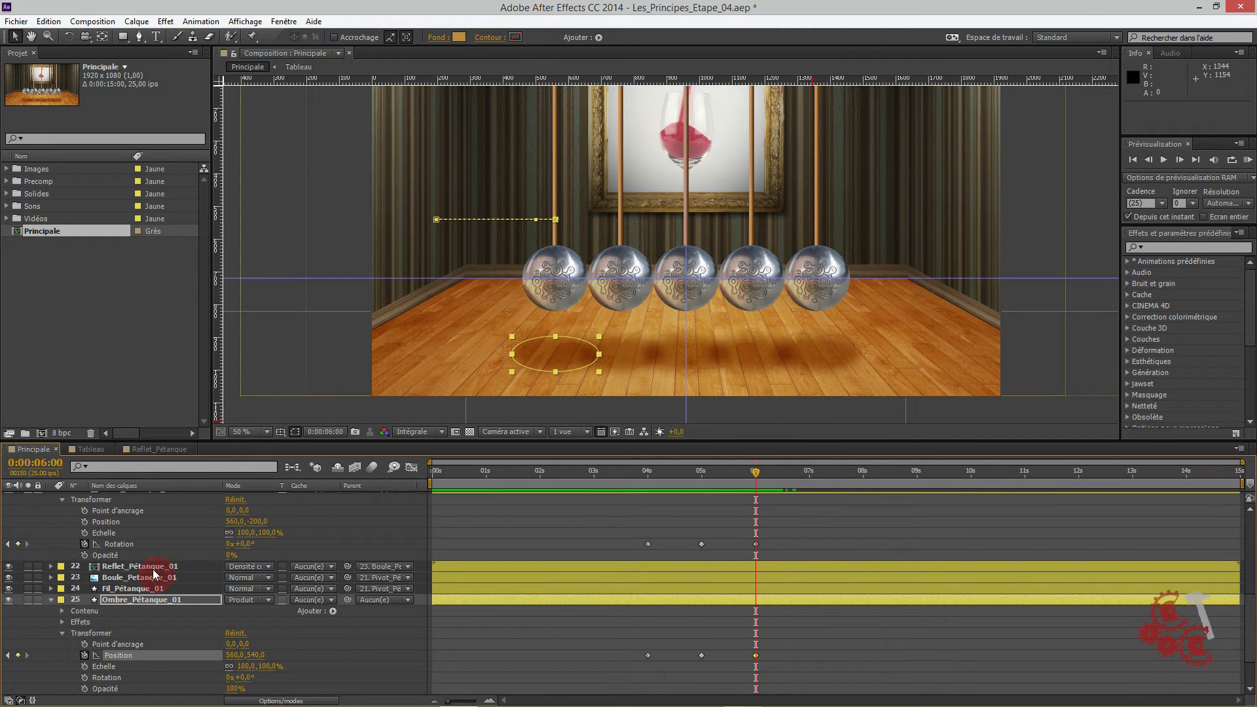
pyautogui.click(51, 600)
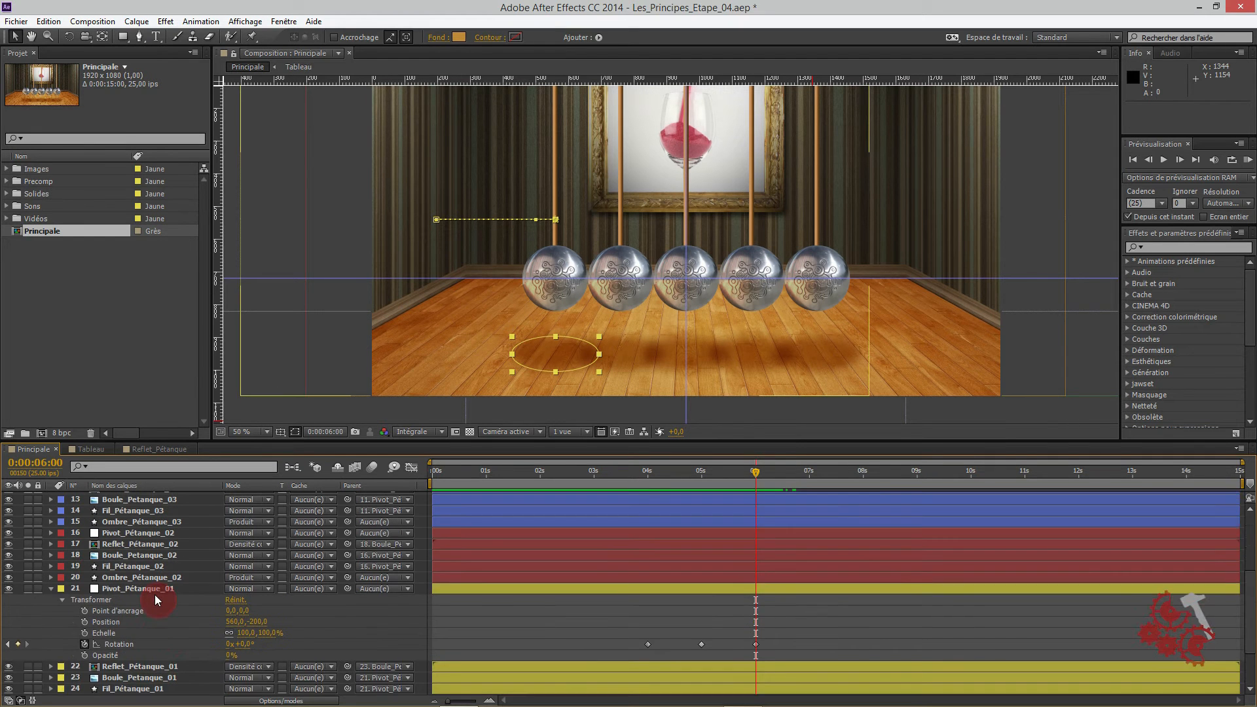
pyautogui.scroll(1, 155, 594)
pyautogui.scroll(3, 105, 634)
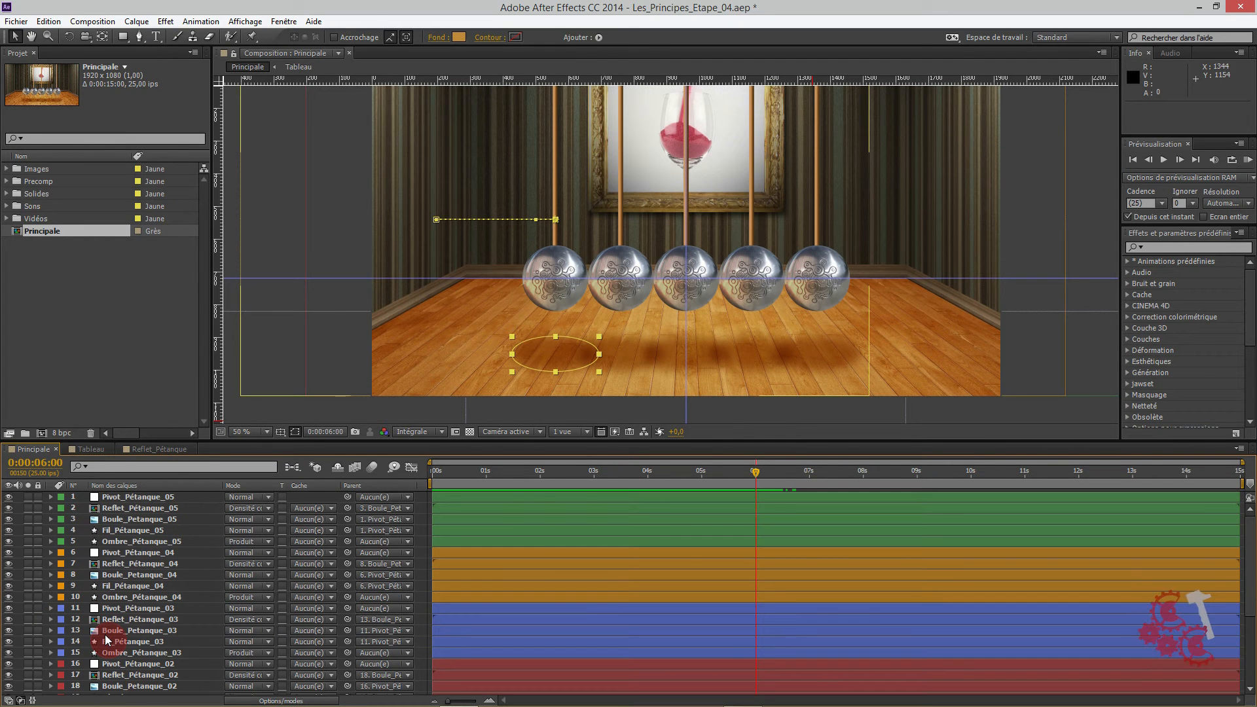
pyautogui.click(137, 496)
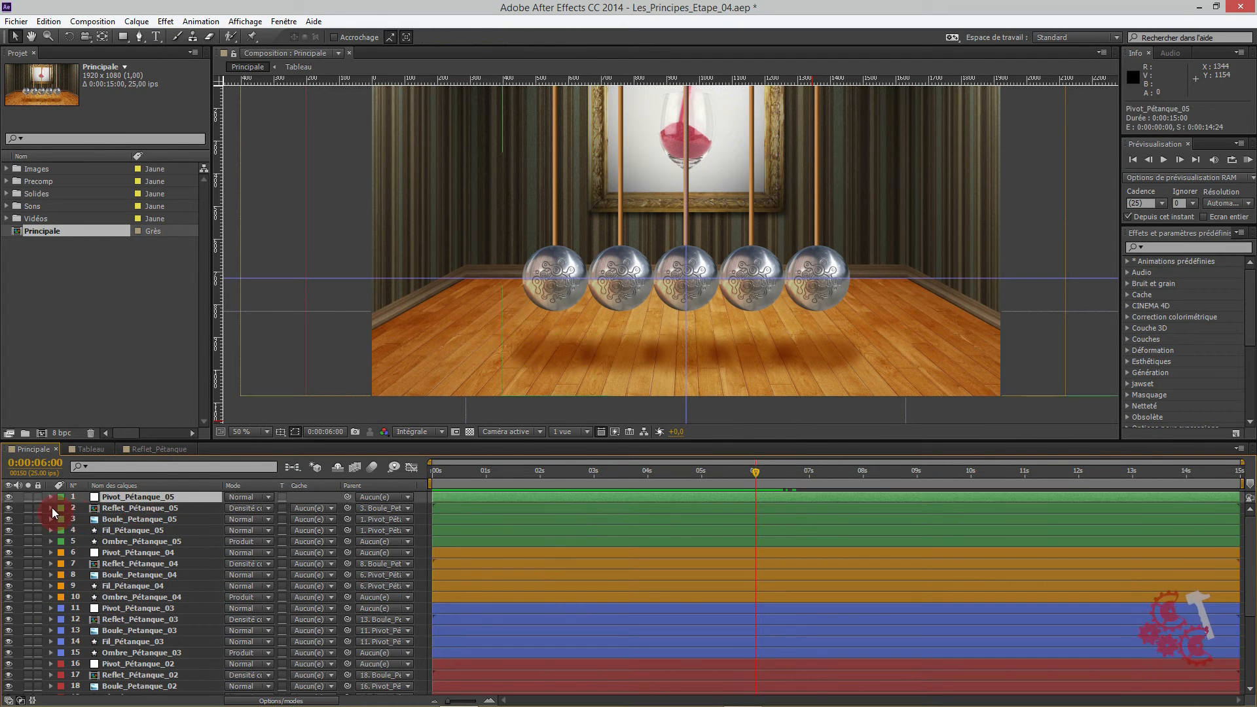
pyautogui.click(50, 498)
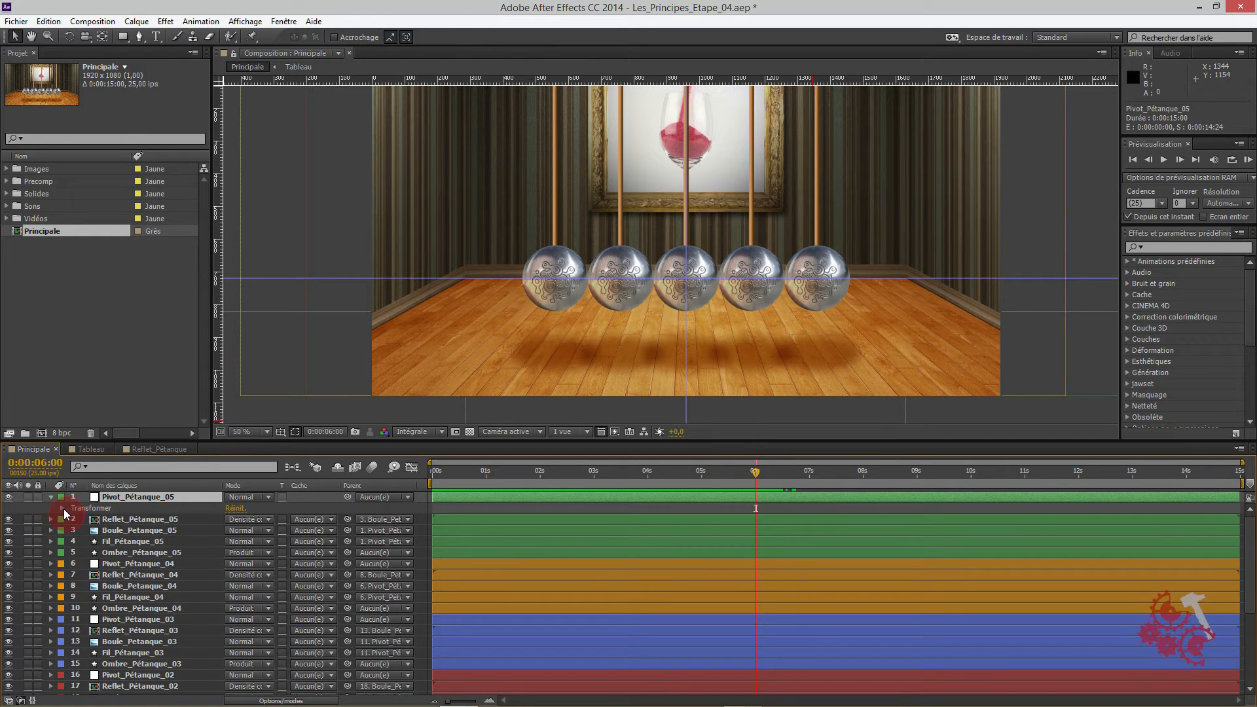
pyautogui.click(61, 508)
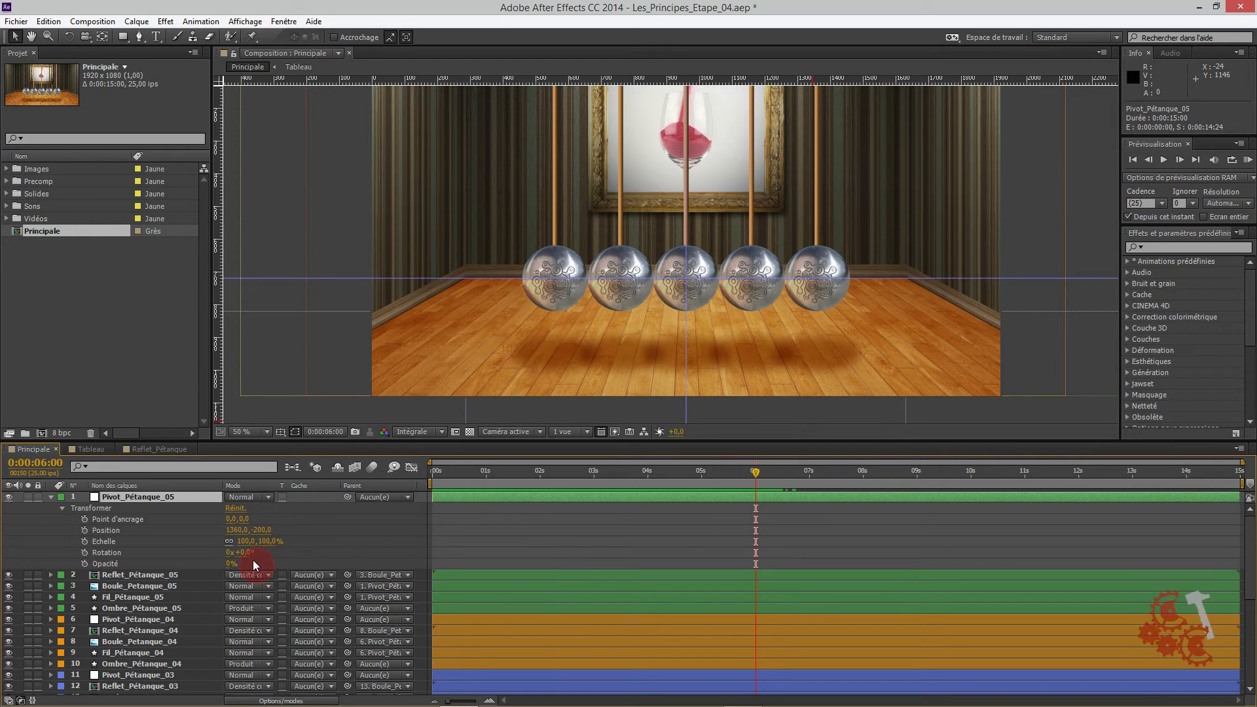
pyautogui.click(83, 552)
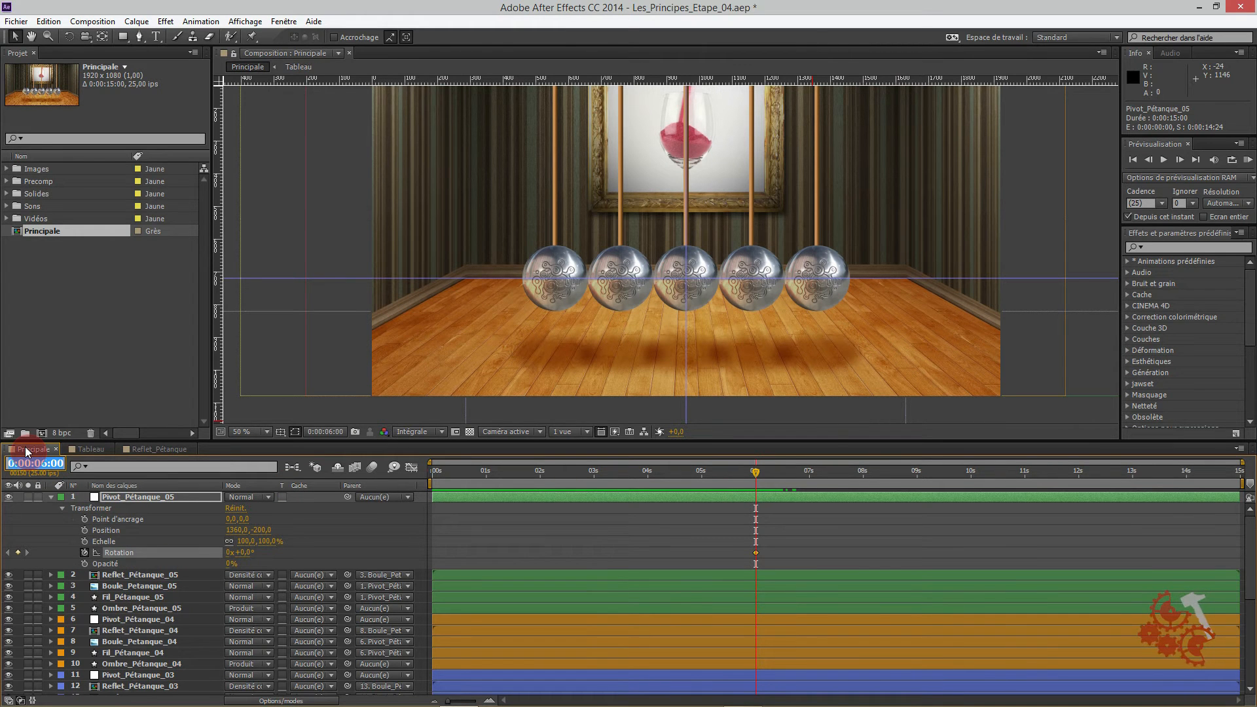
# - Advance 1 second to 0:00:07:00 and set the Rotation of Pivot_Pétanque_05 to -20°
pyautogui.click(12, 463)
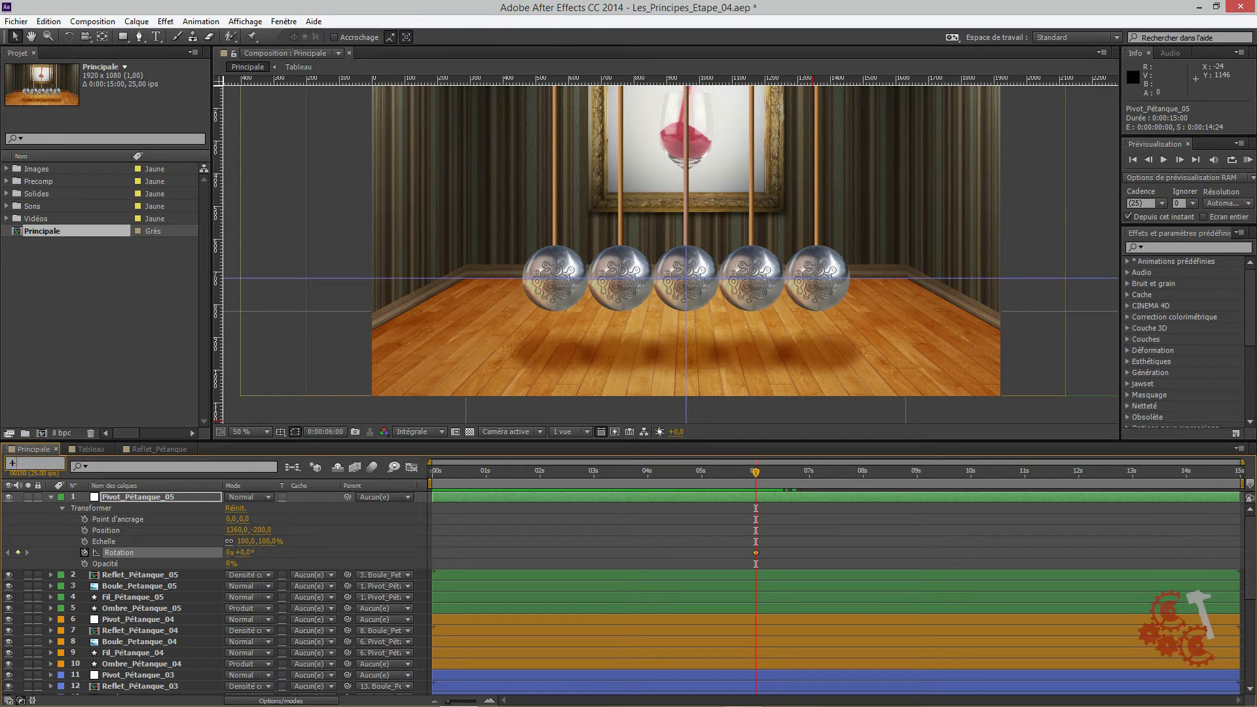
pyautogui.write('+100')
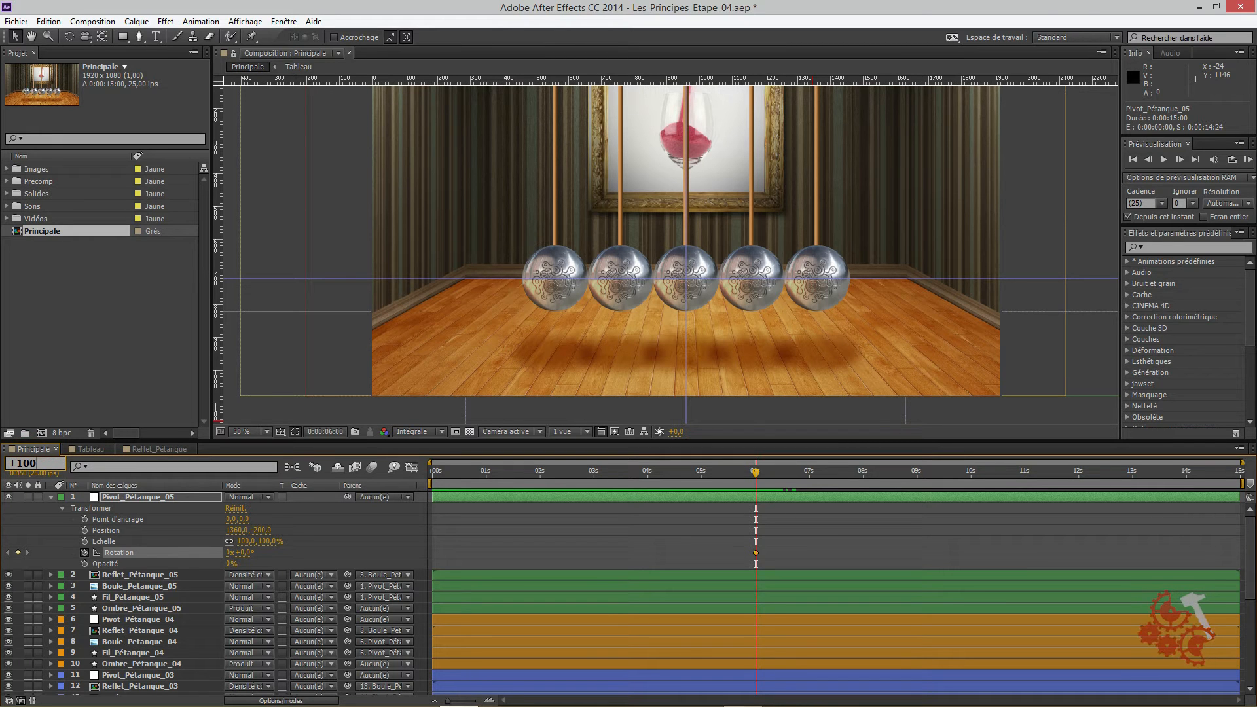
pyautogui.press('Return')
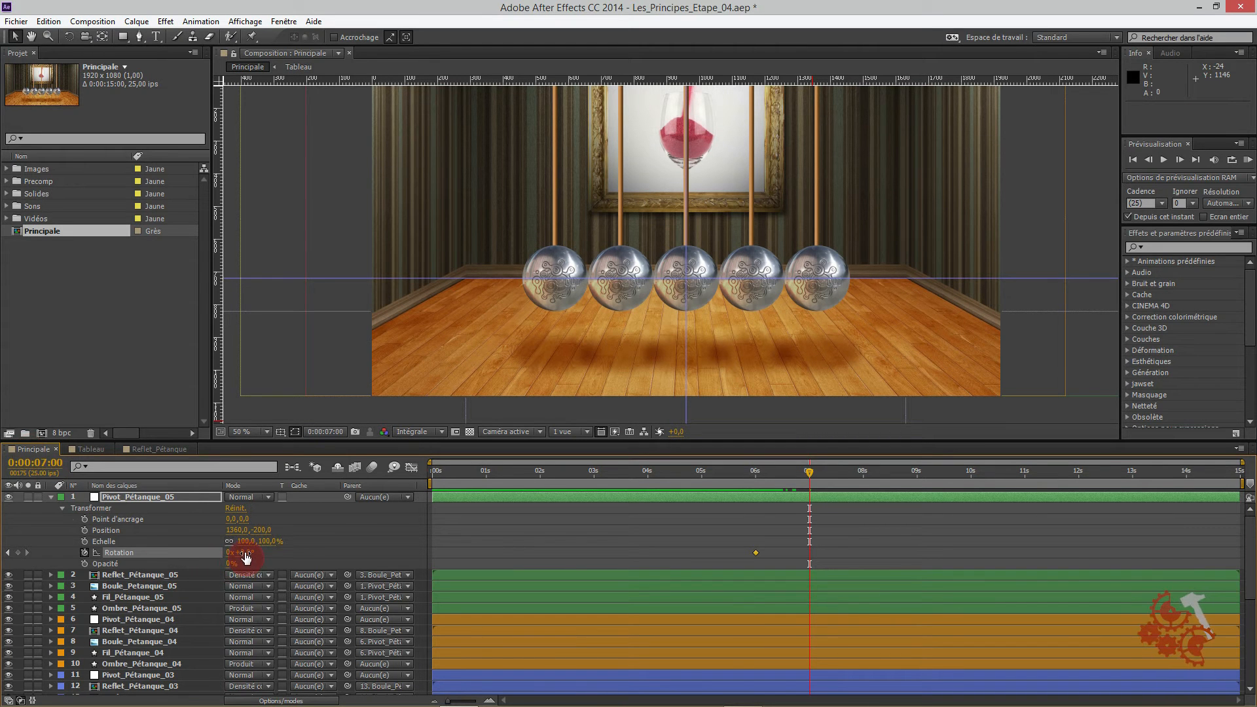
pyautogui.moveTo(245, 556); pyautogui.dragTo(238, 559)
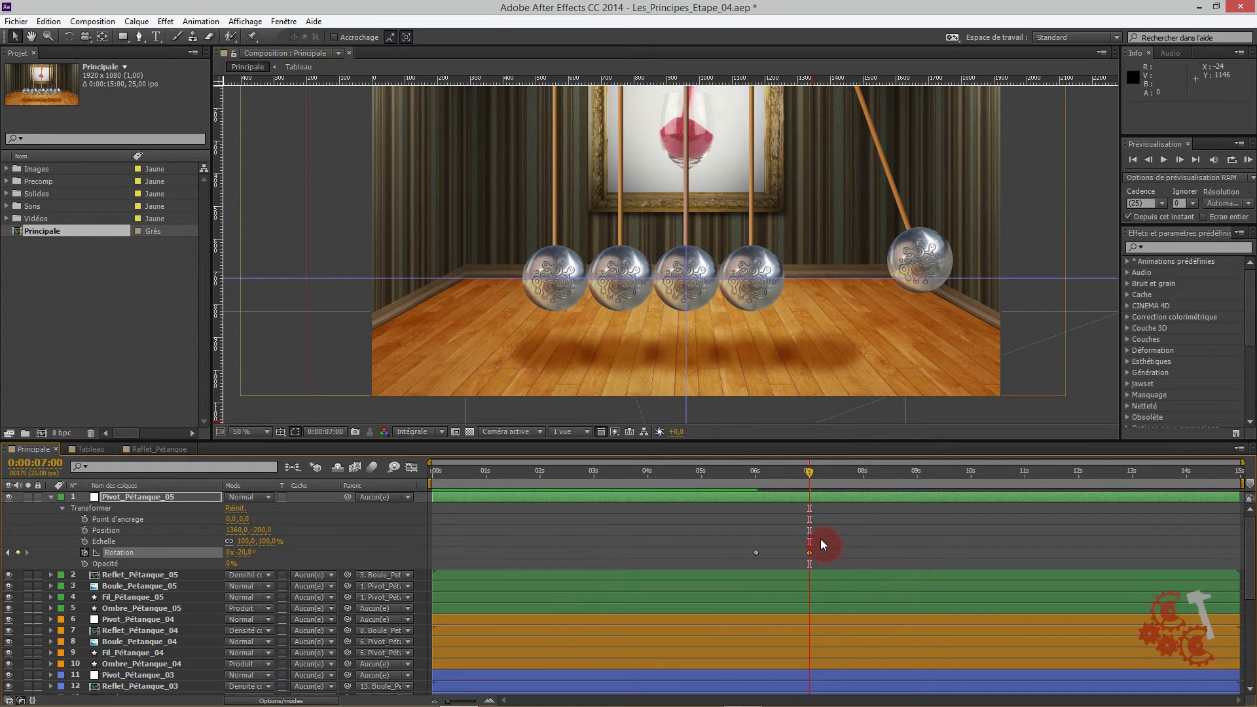
# - Copy the 0:00:06:00 Rotation keyframe of Pivot_Pétanque_05 to 0:00:08:00
pyautogui.moveTo(856, 476); pyautogui.dragTo(864, 479)
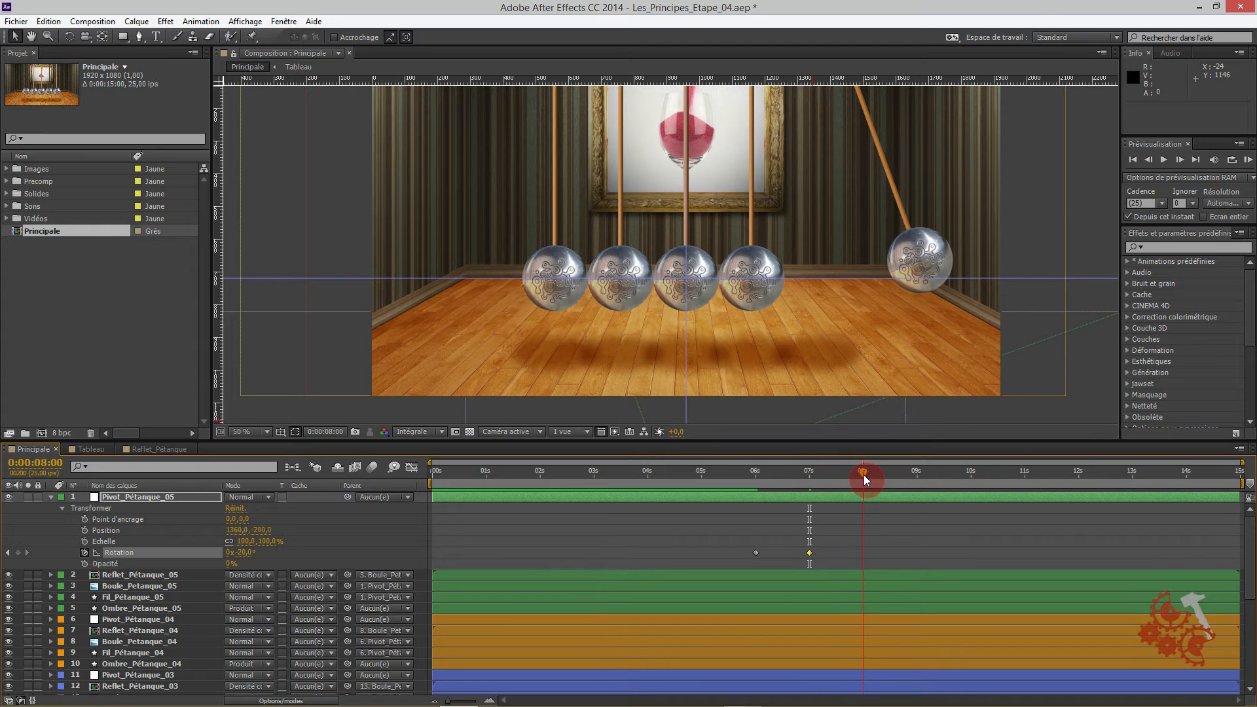
pyautogui.click(757, 553)
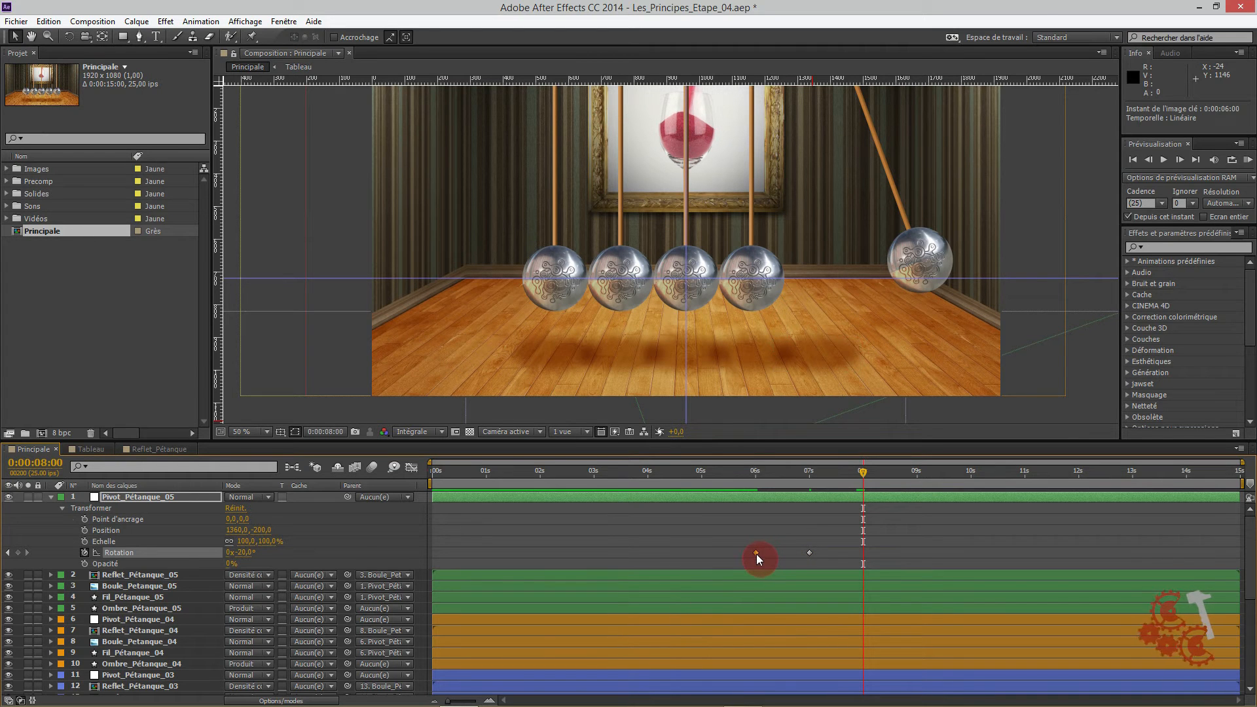
pyautogui.hotkey('ctrl', 'v')
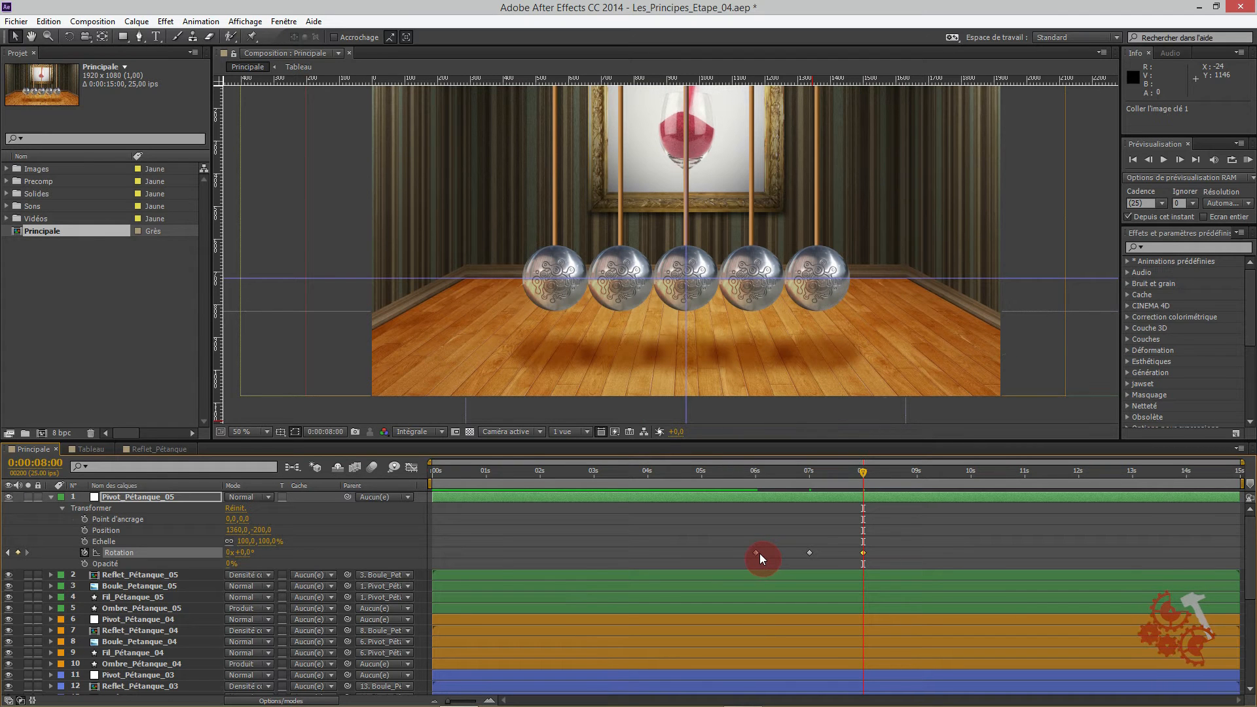
# - Expand the transform properties of Ombre_Pétanque_05 and add a Position keyframe at 0:00:06:00
pyautogui.click(159, 609)
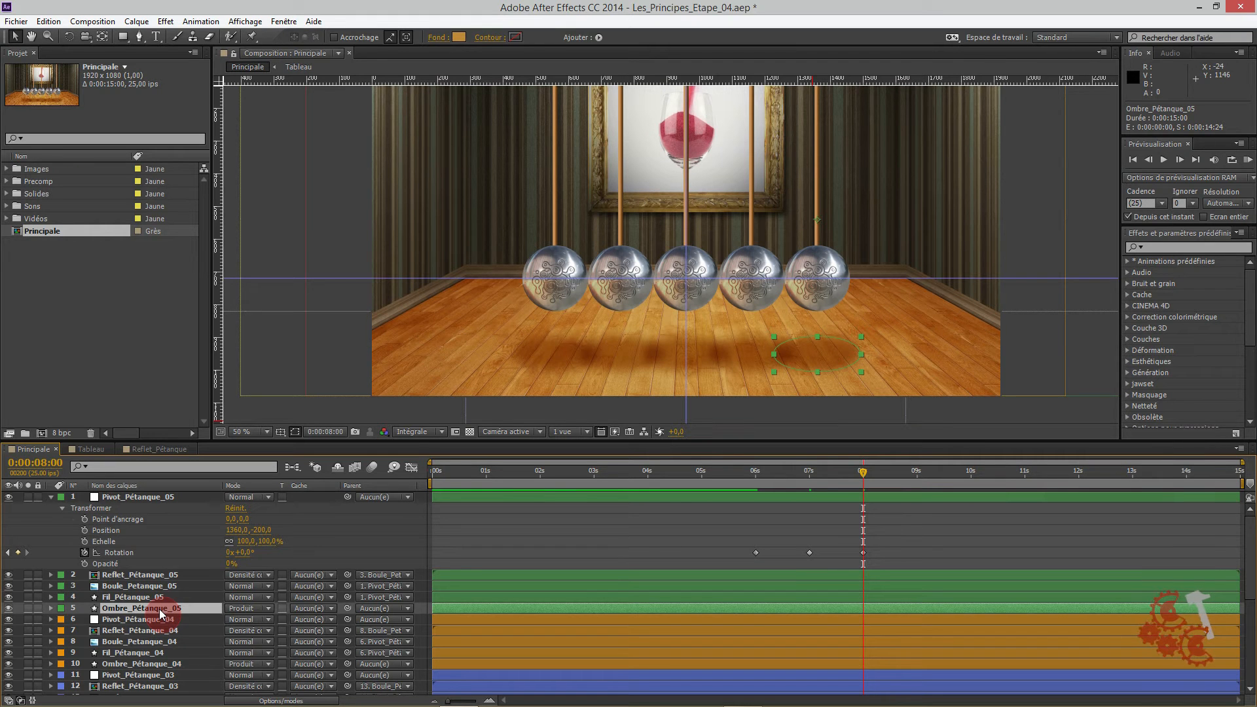
pyautogui.click(51, 608)
pyautogui.click(63, 641)
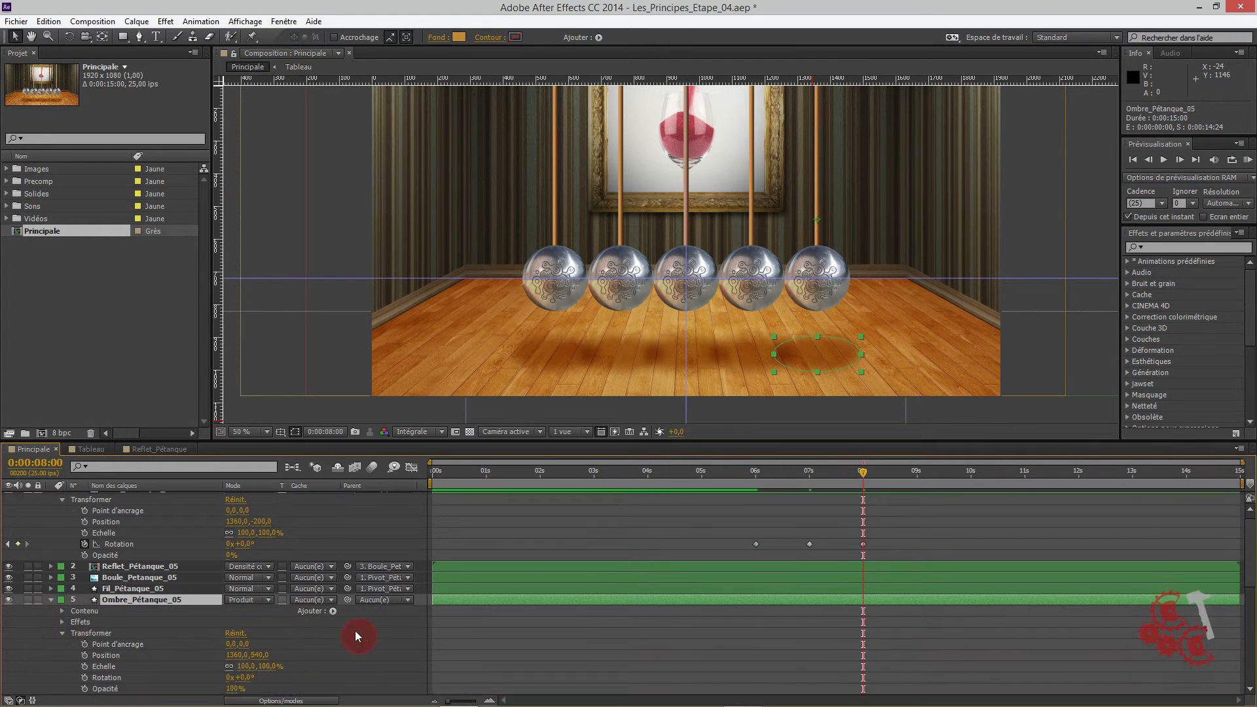
pyautogui.moveTo(758, 473); pyautogui.dragTo(759, 480)
pyautogui.scroll(-2, 946, 571)
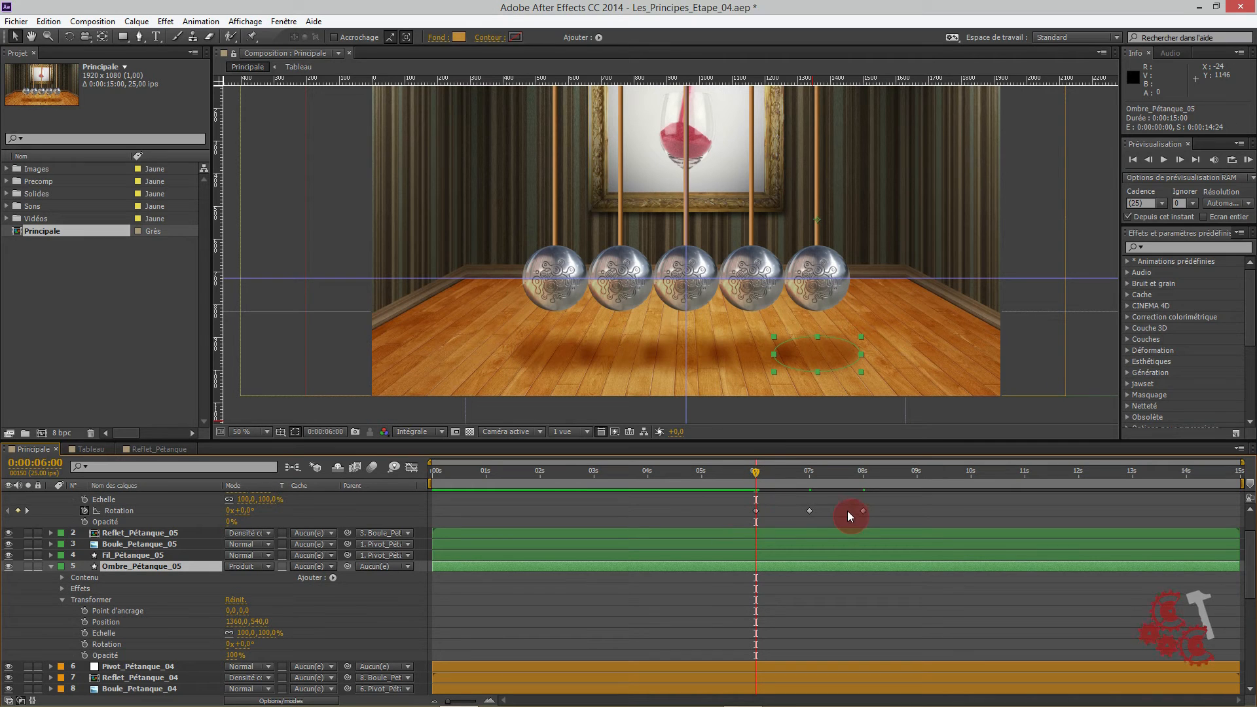
pyautogui.click(26, 627)
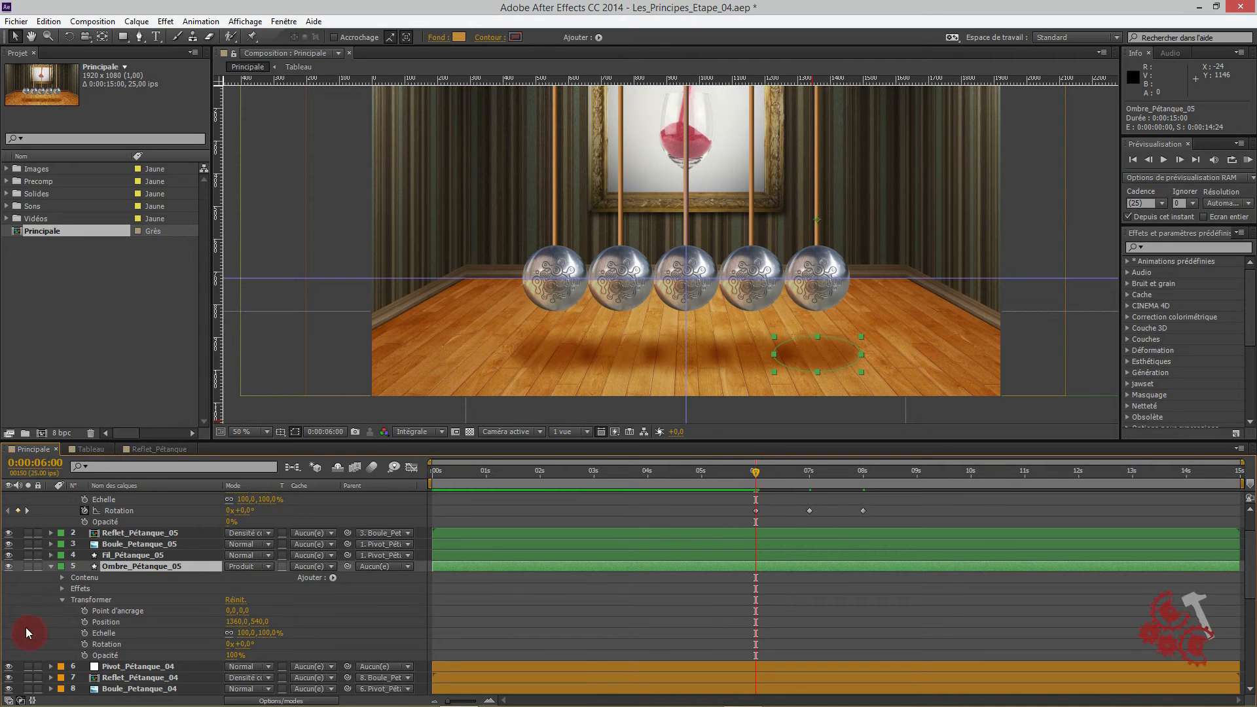
pyautogui.click(84, 621)
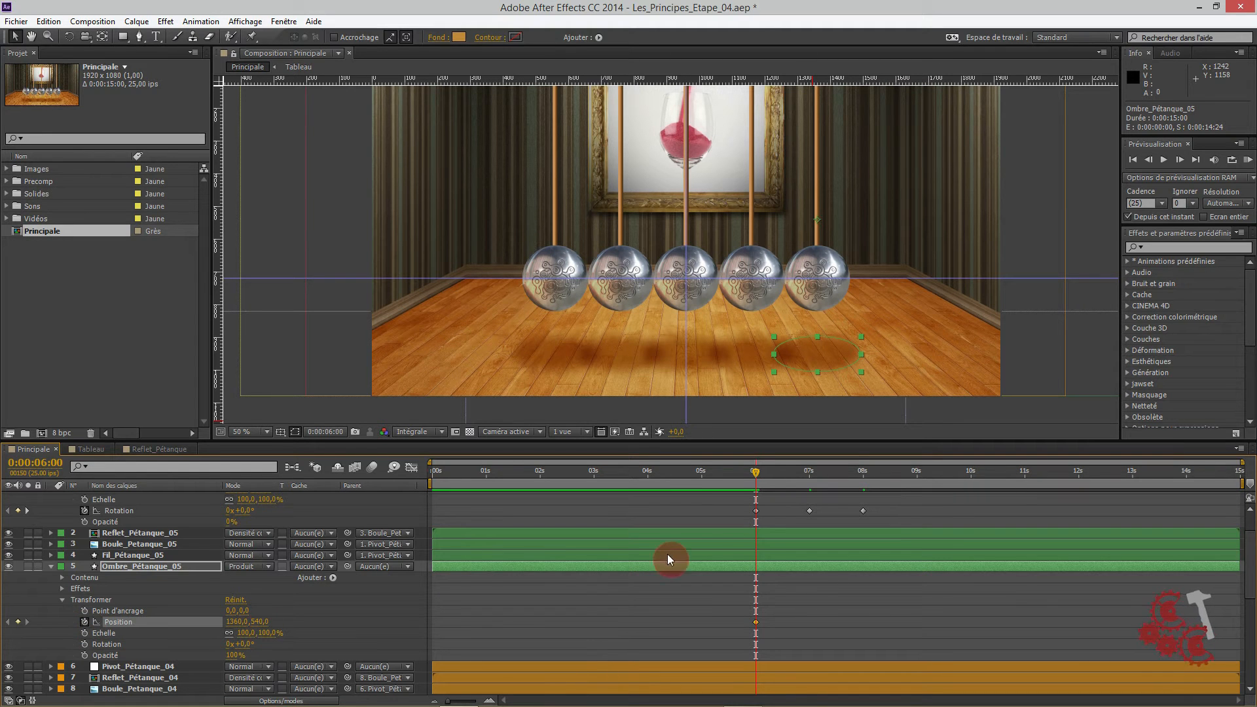
# - At 0:00:07:00, set the Position of Ombre_Pétanque_05 to 1720, 540 so the shadow sits under the raised ball
pyautogui.click(806, 471)
pyautogui.moveTo(809, 470); pyautogui.dragTo(810, 470)
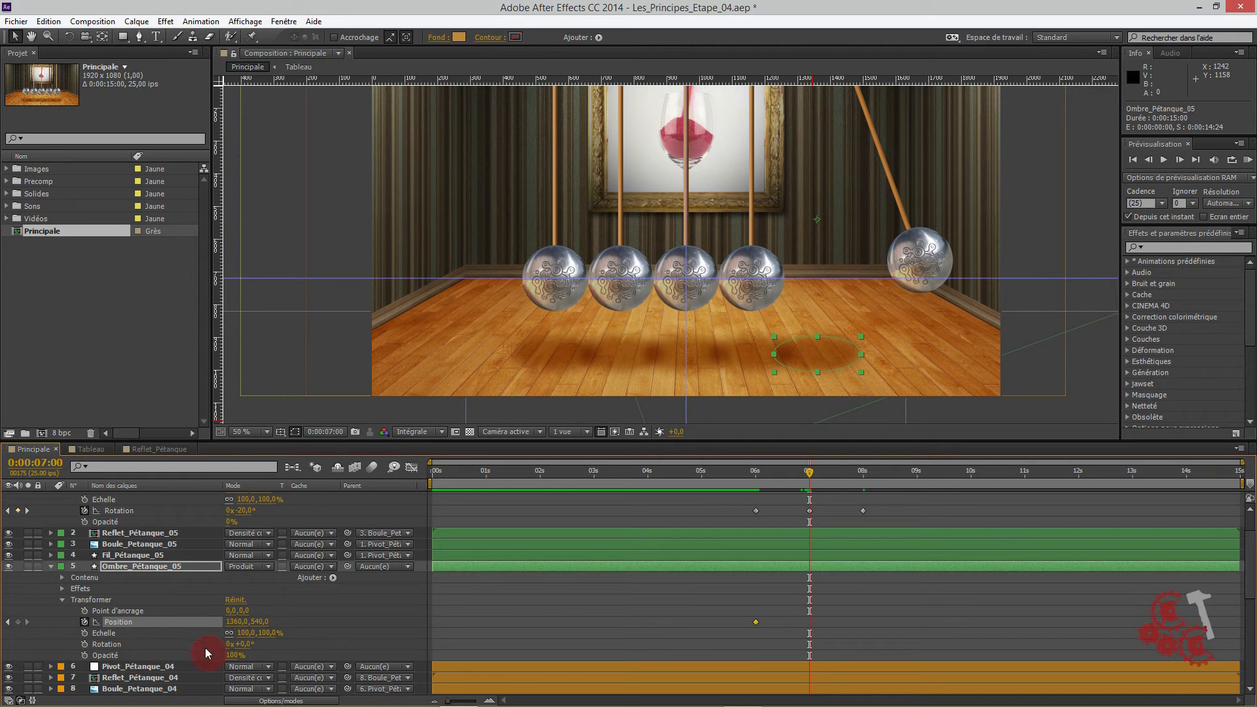
pyautogui.hotkey('ctrl', 'z')
pyautogui.moveTo(260, 622); pyautogui.dragTo(483, 640)
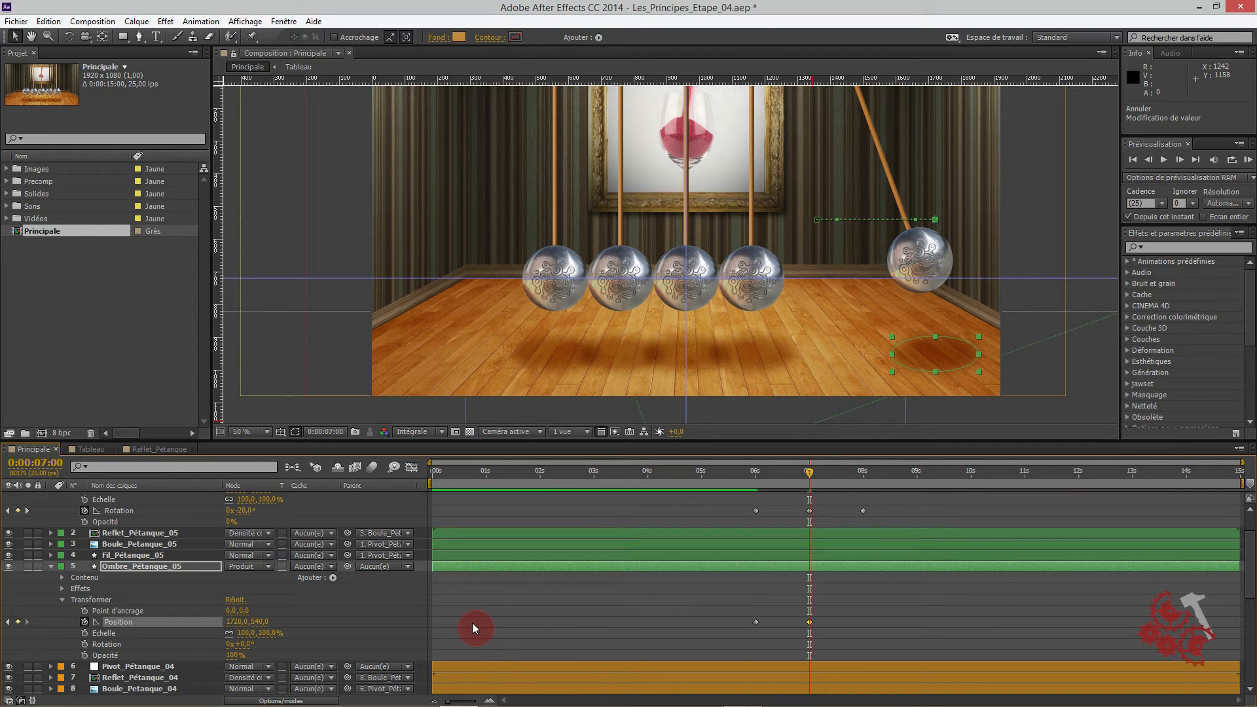
# - Copy the 0:00:06:00 Position keyframe of Ombre_Pétanque_05 to 0:00:08:00
pyautogui.moveTo(760, 477); pyautogui.dragTo(862, 484)
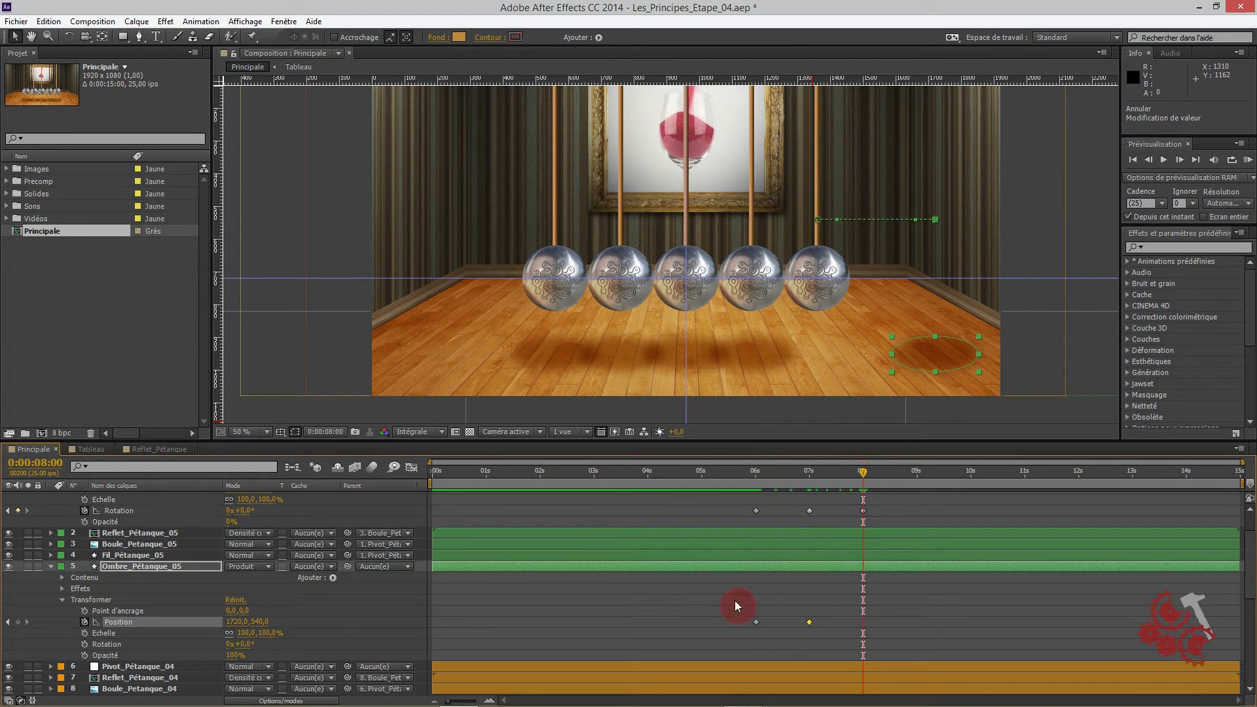
pyautogui.click(756, 622)
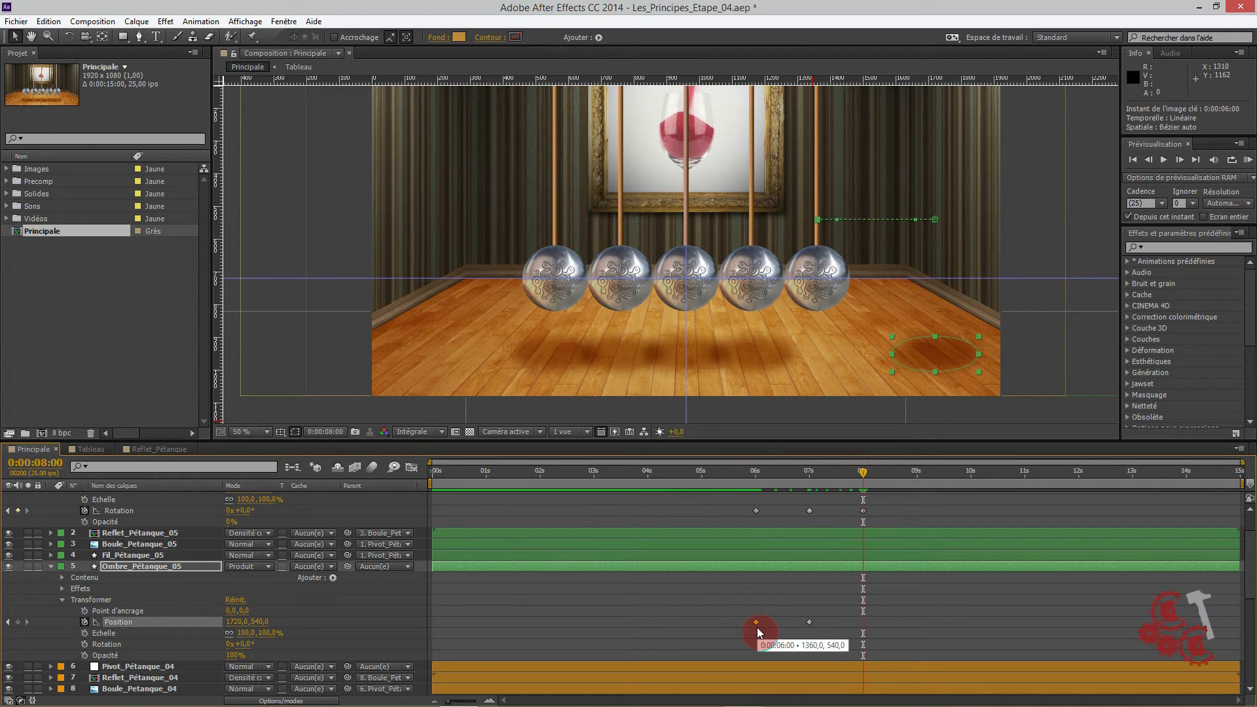
pyautogui.hotkey('ctrl', 'c')
pyautogui.hotkey('ctrl', 'v')
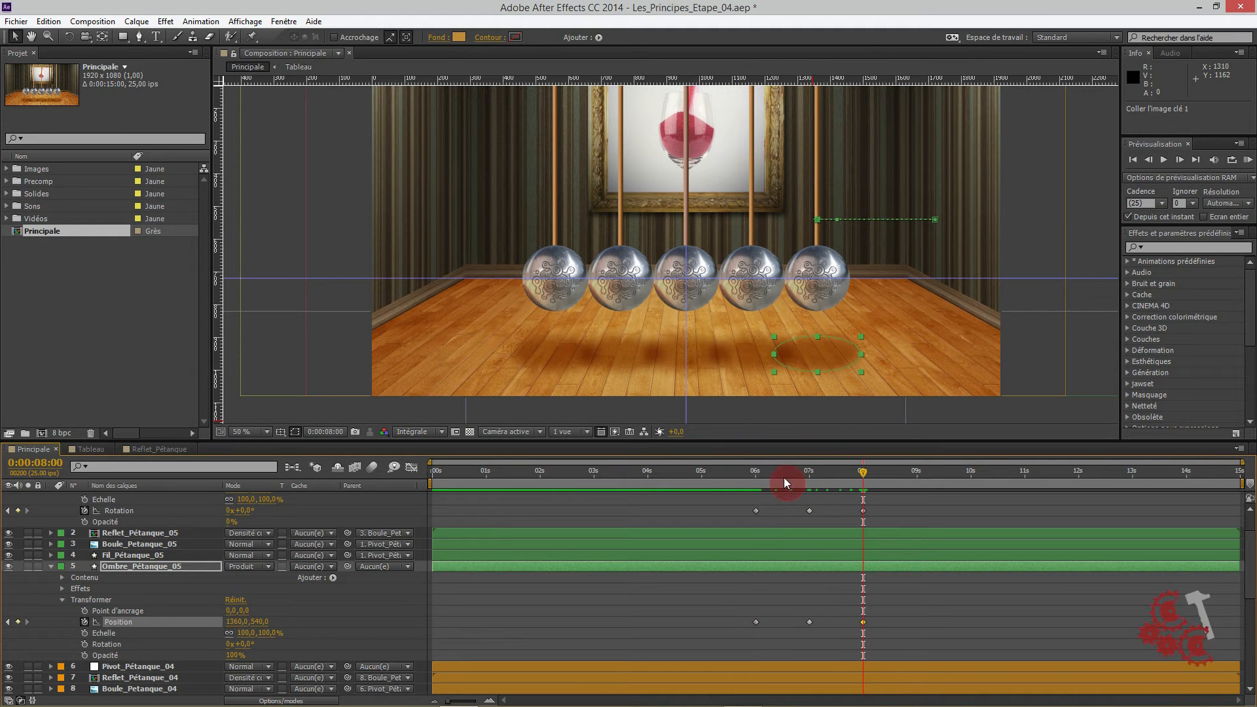
# - Scrub back before the first swing and run a RAM preview of both balls' motion from 0:00:03:00
pyautogui.moveTo(753, 480); pyautogui.dragTo(567, 520)
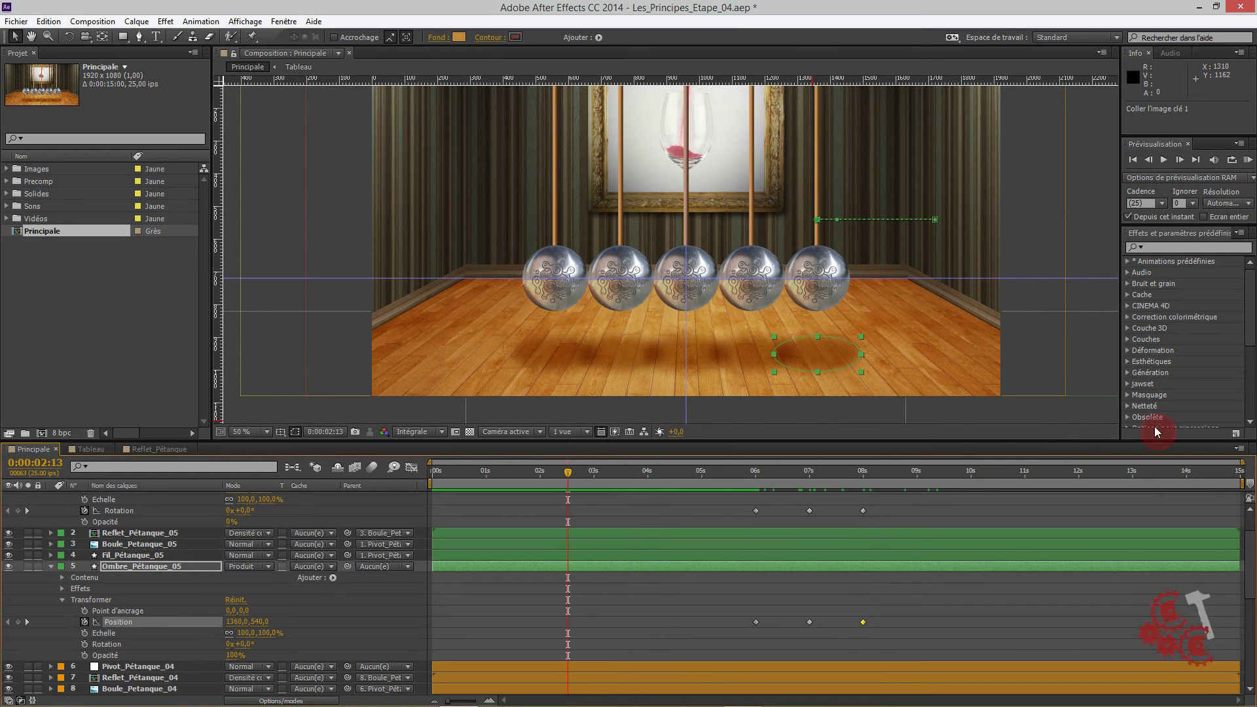
pyautogui.click(1247, 160)
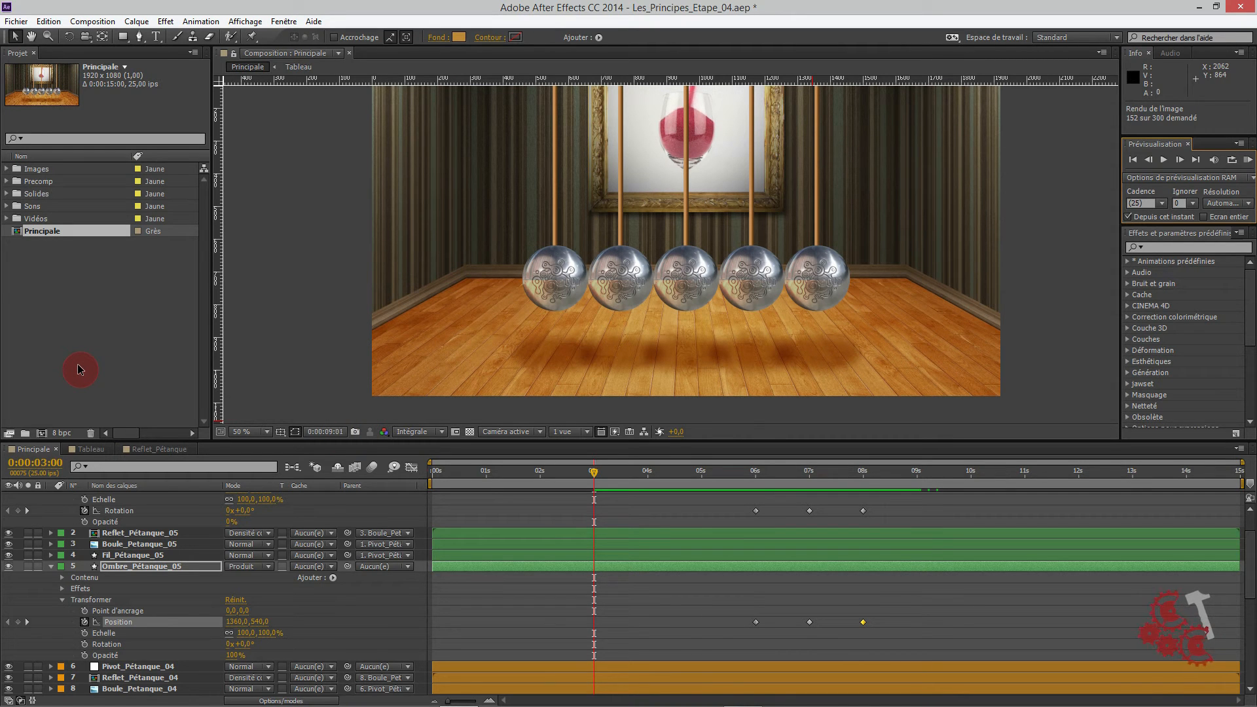
pyautogui.click(1247, 160)
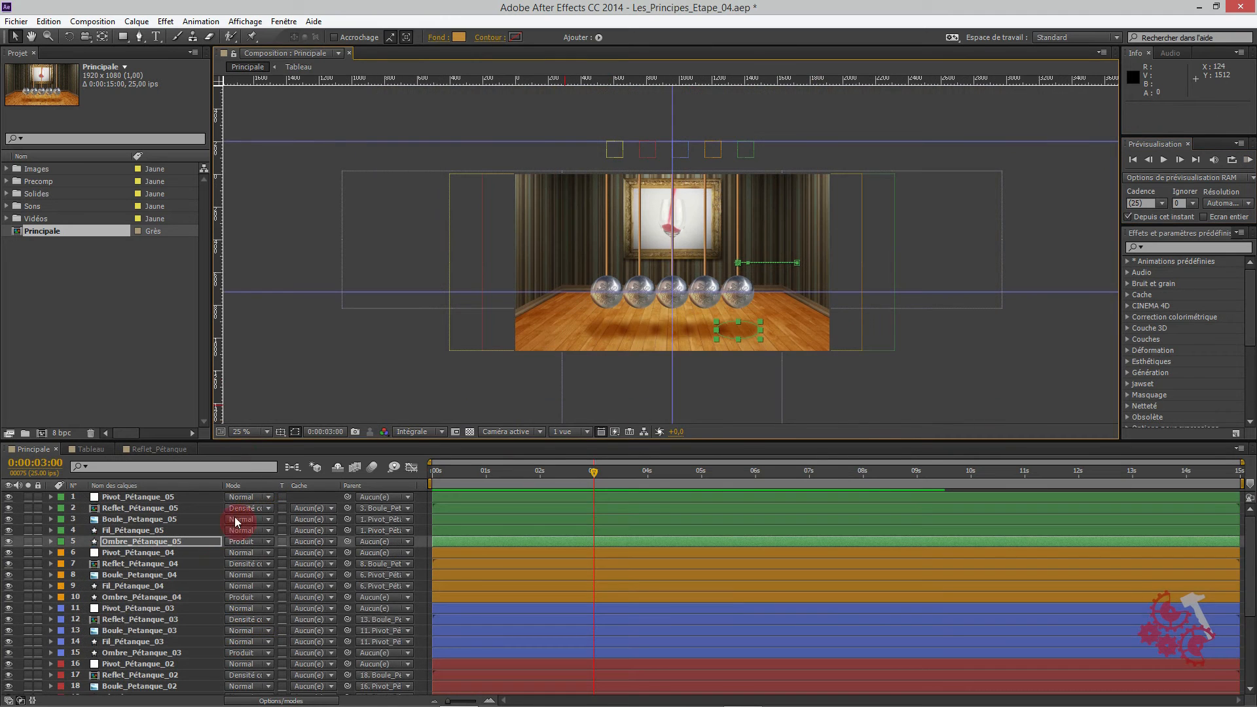
# - Enlarge the timeline with the layer switches displayed, and hide the layers Reflet_Pétanque_05 through Ombre_Pétanque_05 as shy layers
pyautogui.moveTo(248, 445); pyautogui.dragTo(268, 360)
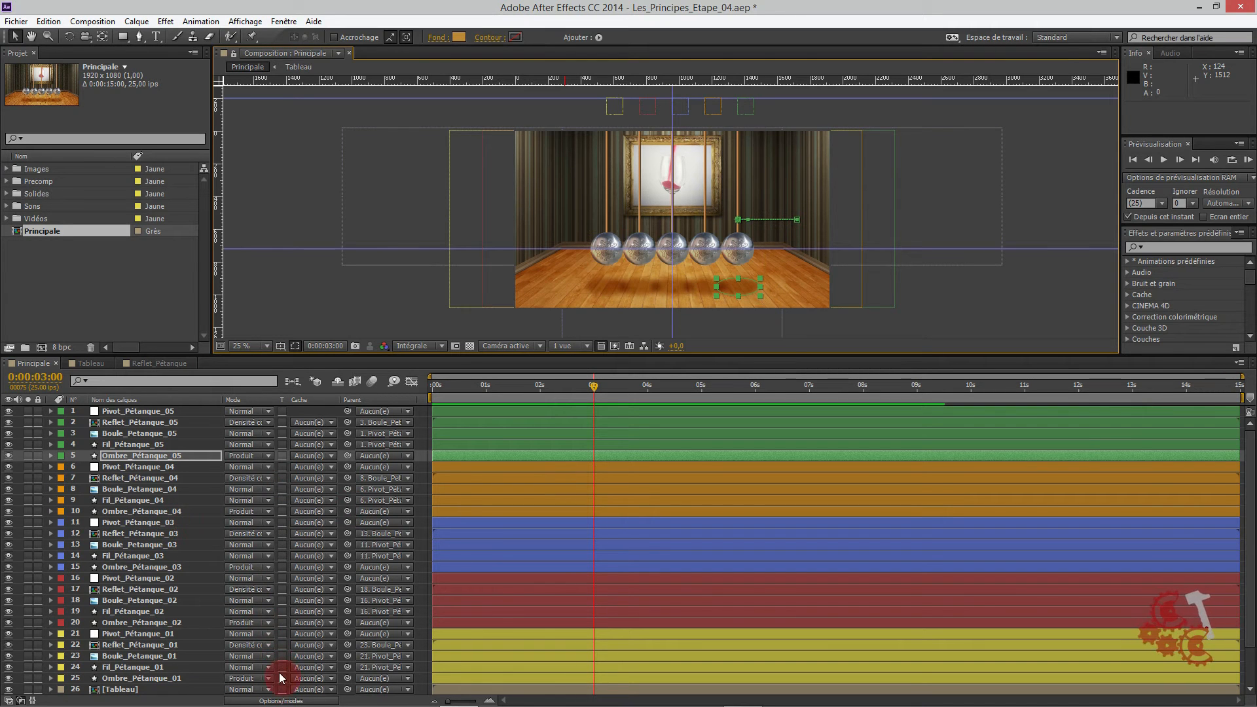
pyautogui.click(280, 701)
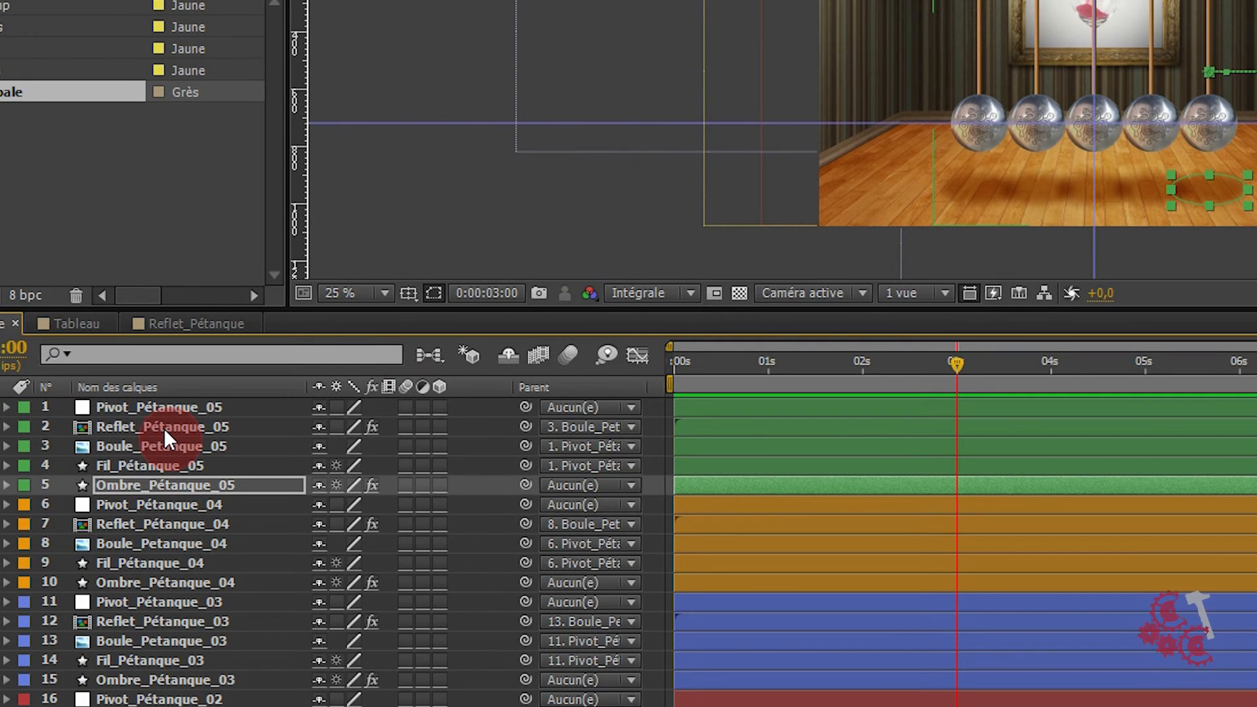
pyautogui.click(164, 428)
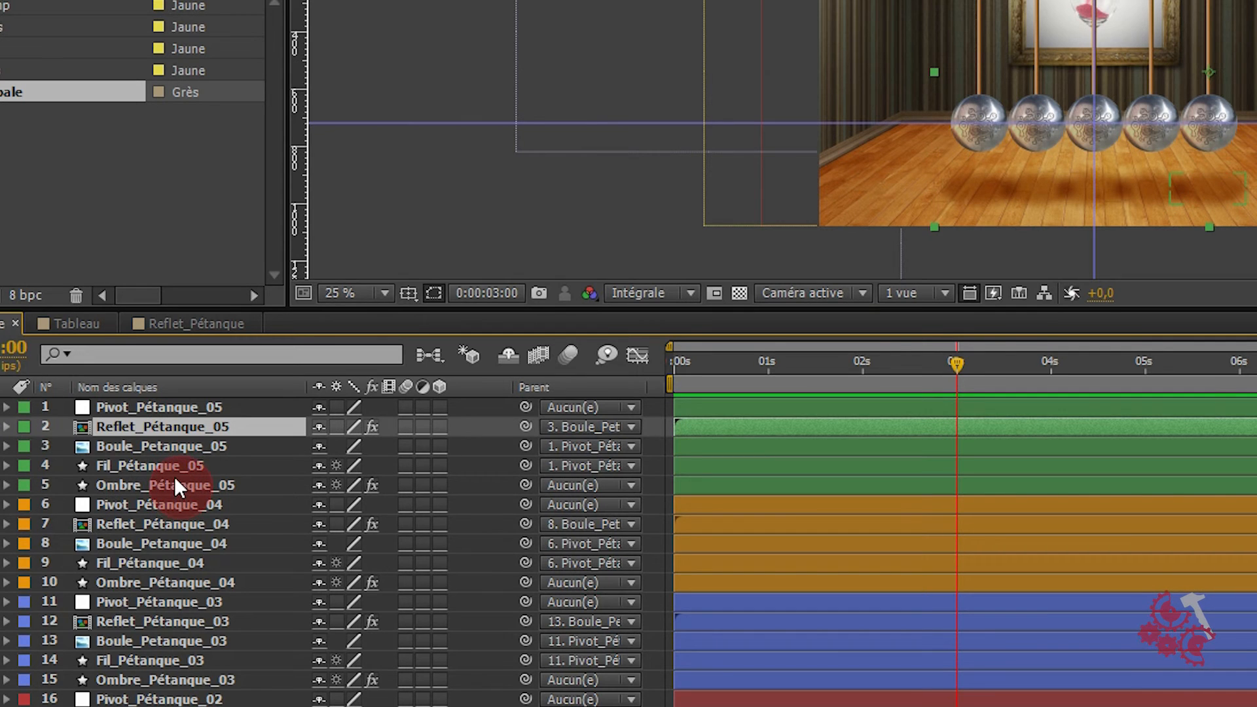
pyautogui.keyDown('shift'); pyautogui.click(176, 485); pyautogui.keyUp('shift')
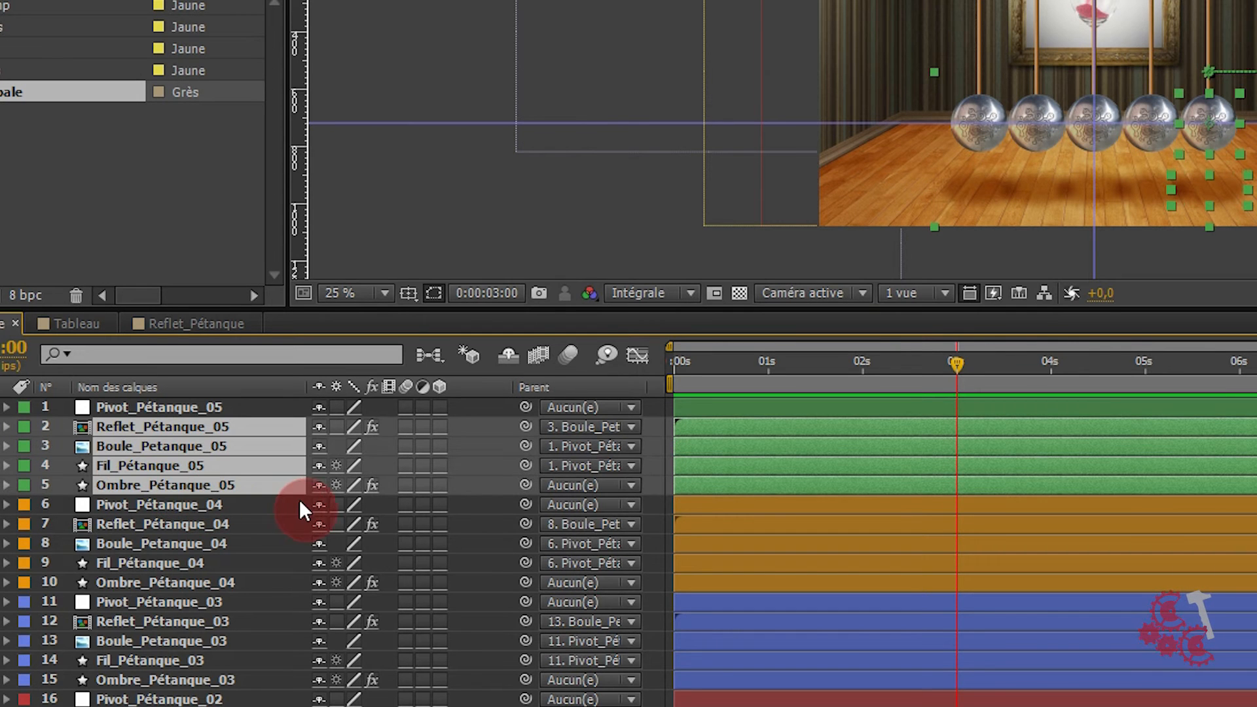
pyautogui.click(317, 483)
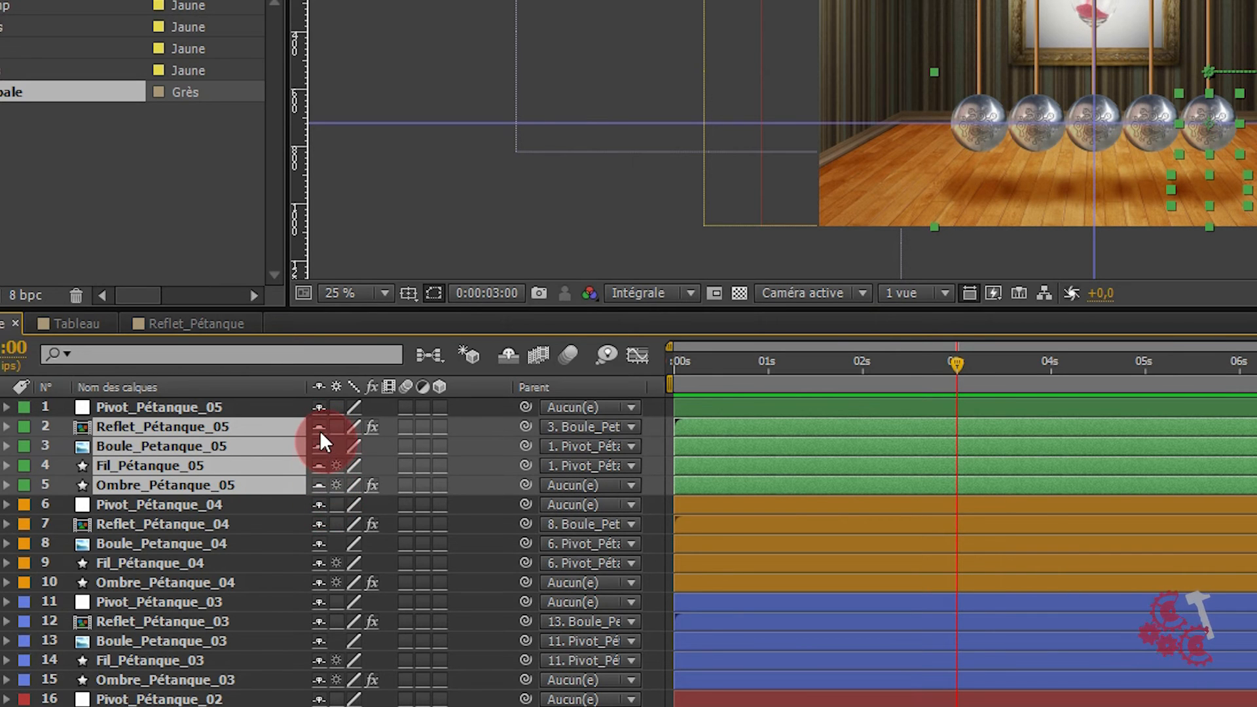
pyautogui.click(505, 355)
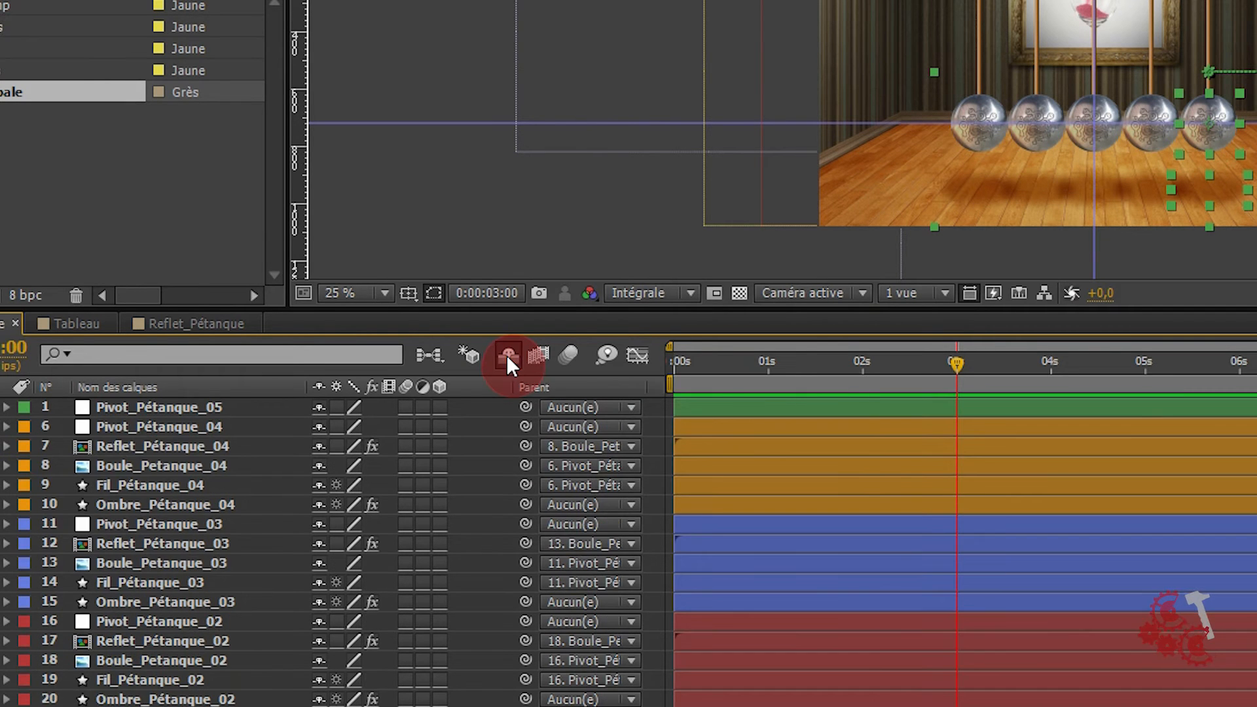
# - Mark the layers Reflet_Pétanque_04 through Ombre_Pétanque_04 as shy to hide them from the timeline
pyautogui.click(168, 443)
pyautogui.keyDown('shift'); pyautogui.click(167, 502); pyautogui.keyUp('shift')
pyautogui.moveTo(319, 504); pyautogui.dragTo(316, 443)
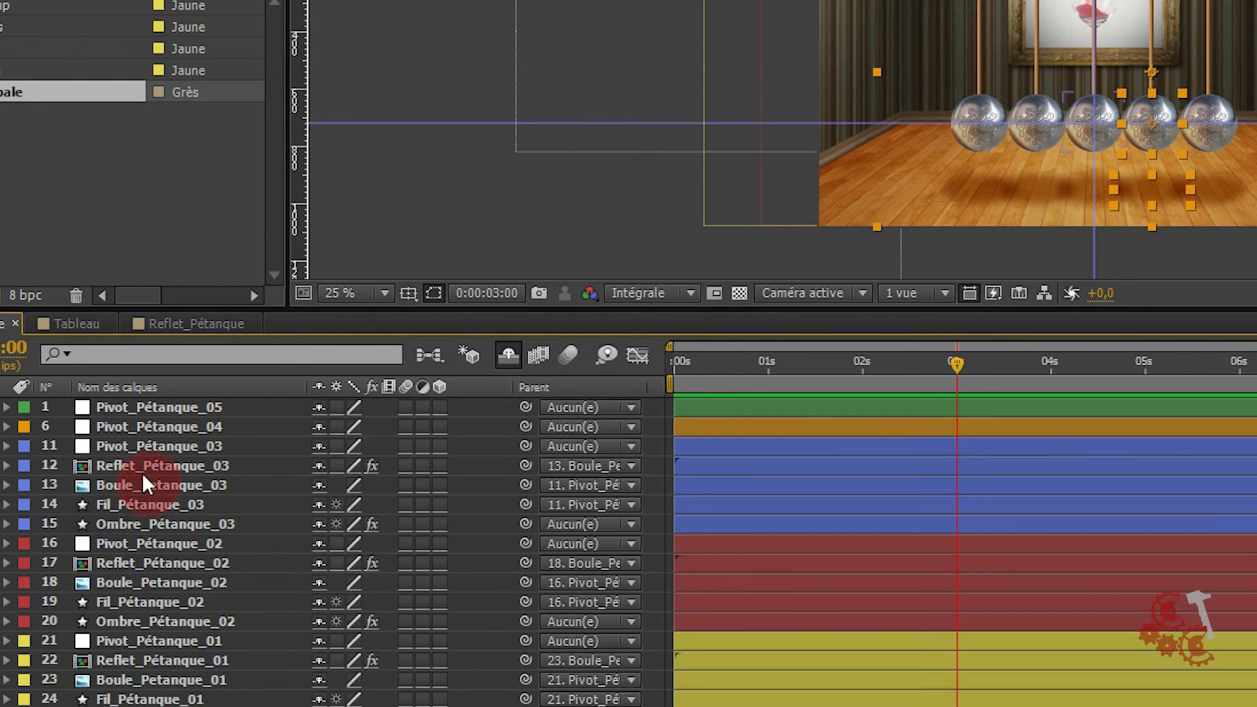
# - Mark the layers Reflet_Pétanque_03 through Ombre_Pétanque_03 as shy to hide them from the timeline
pyautogui.click(147, 484)
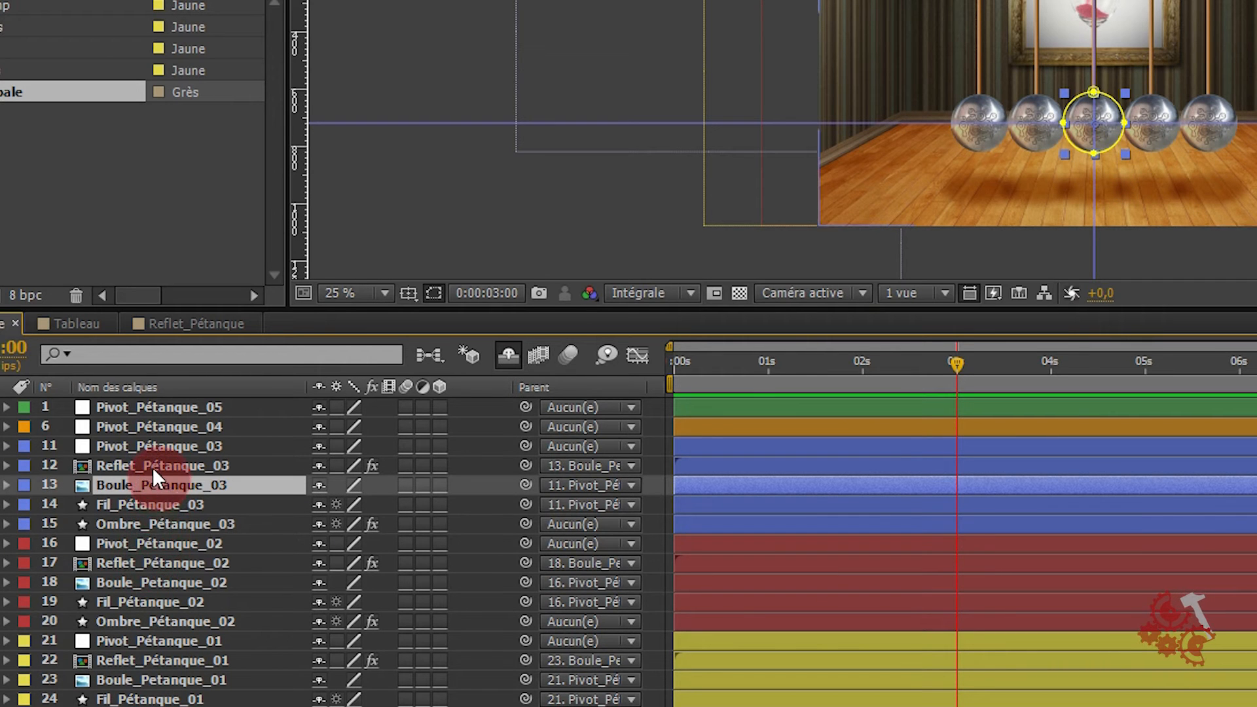
pyautogui.click(153, 468)
pyautogui.keyDown('shift'); pyautogui.click(159, 525); pyautogui.keyUp('shift')
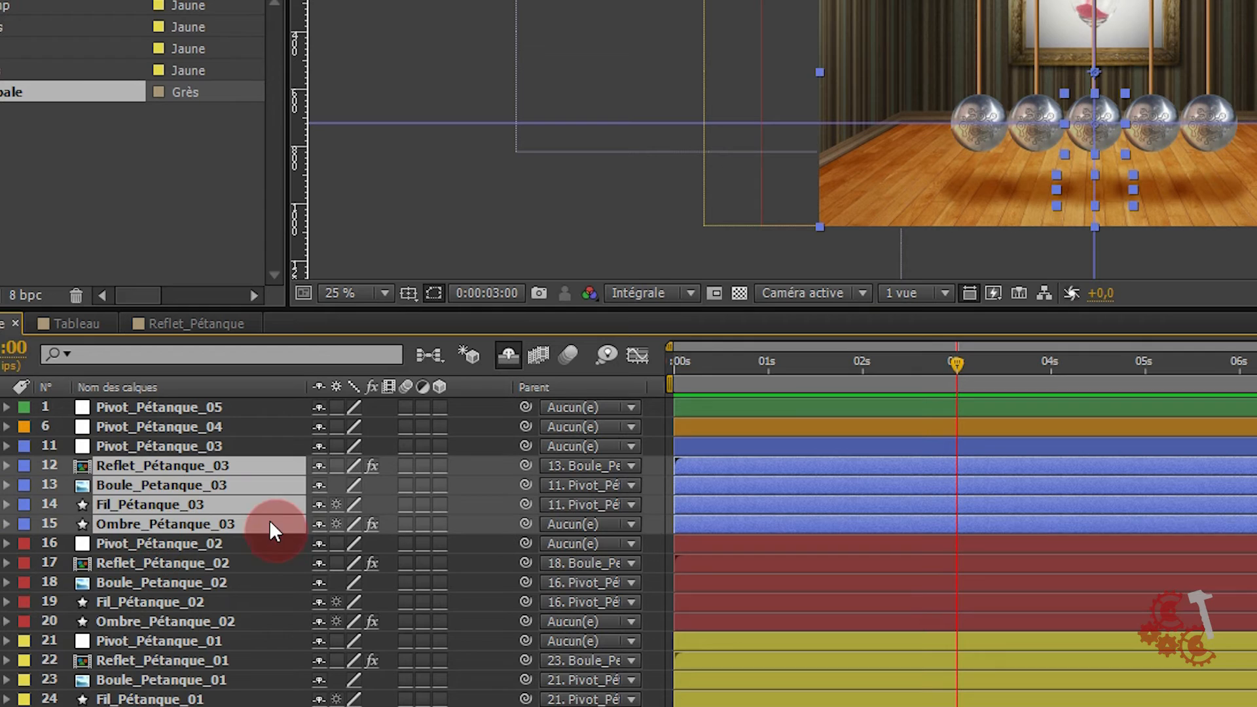
pyautogui.click(318, 466)
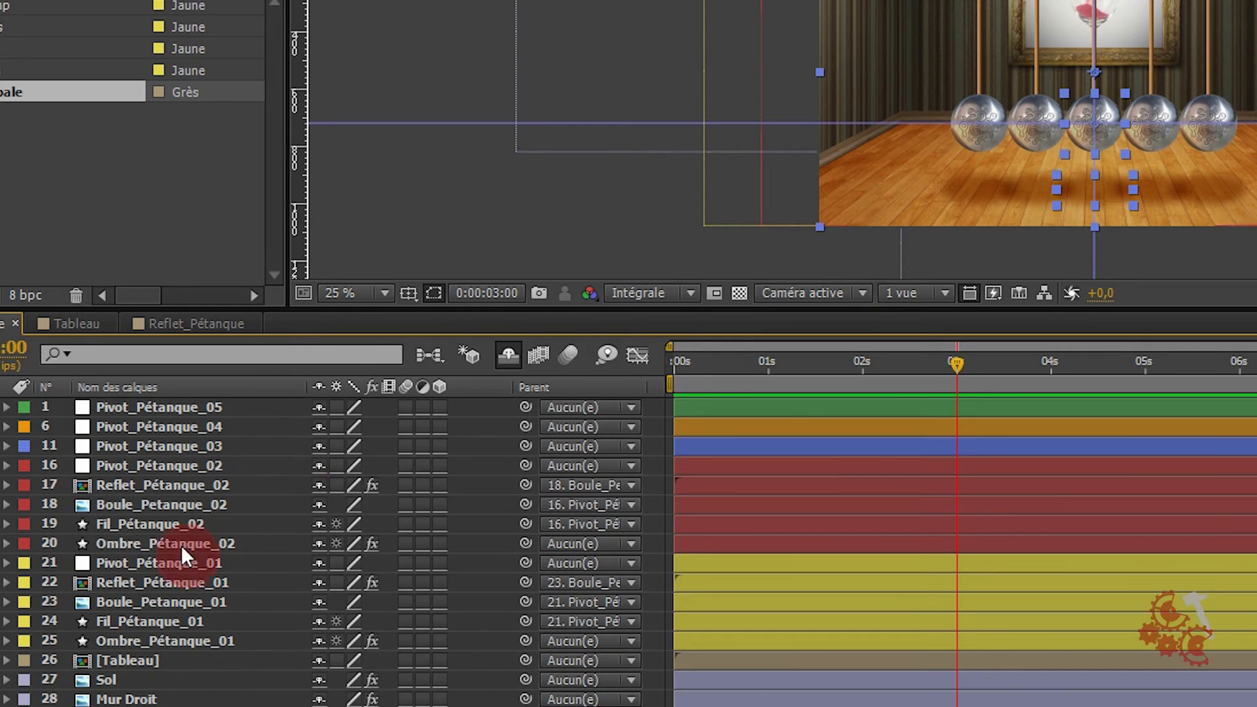
# - Mark the layers Reflet_Pétanque_02 through Ombre_Pétanque_02 as shy to hide them from the timeline
pyautogui.click(148, 504)
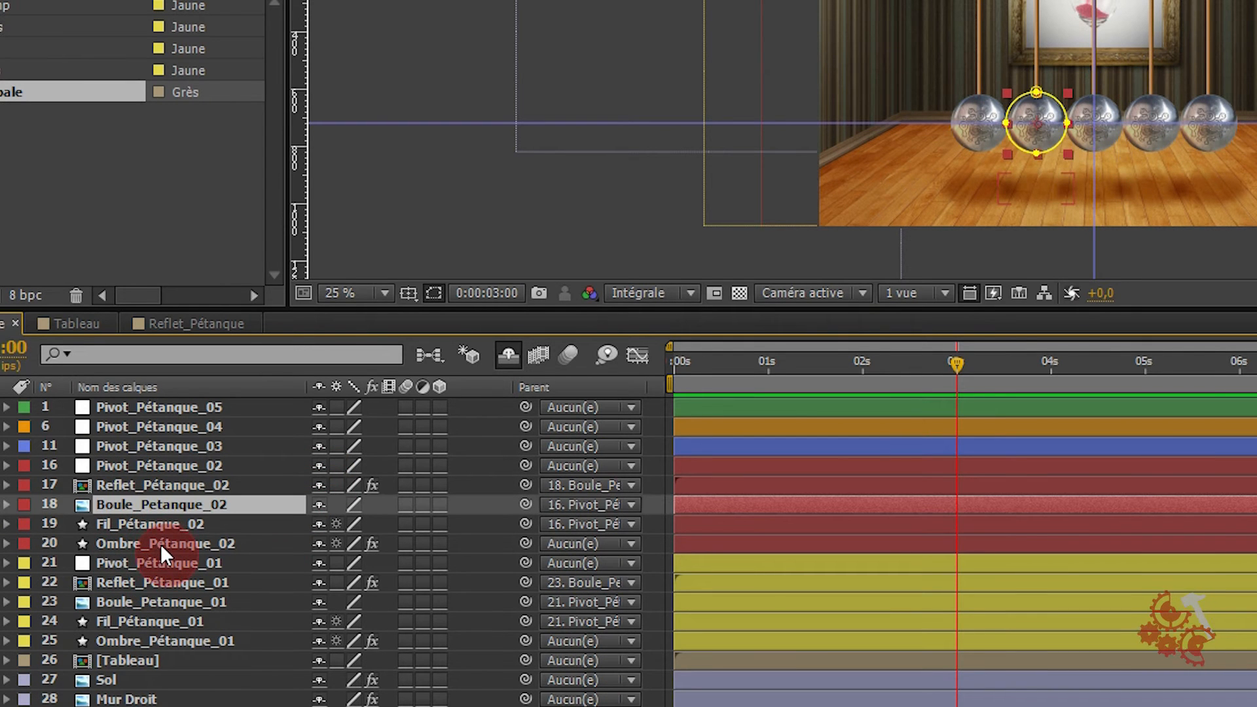
pyautogui.keyDown('shift'); pyautogui.click(160, 544); pyautogui.keyUp('shift')
pyautogui.click(190, 485)
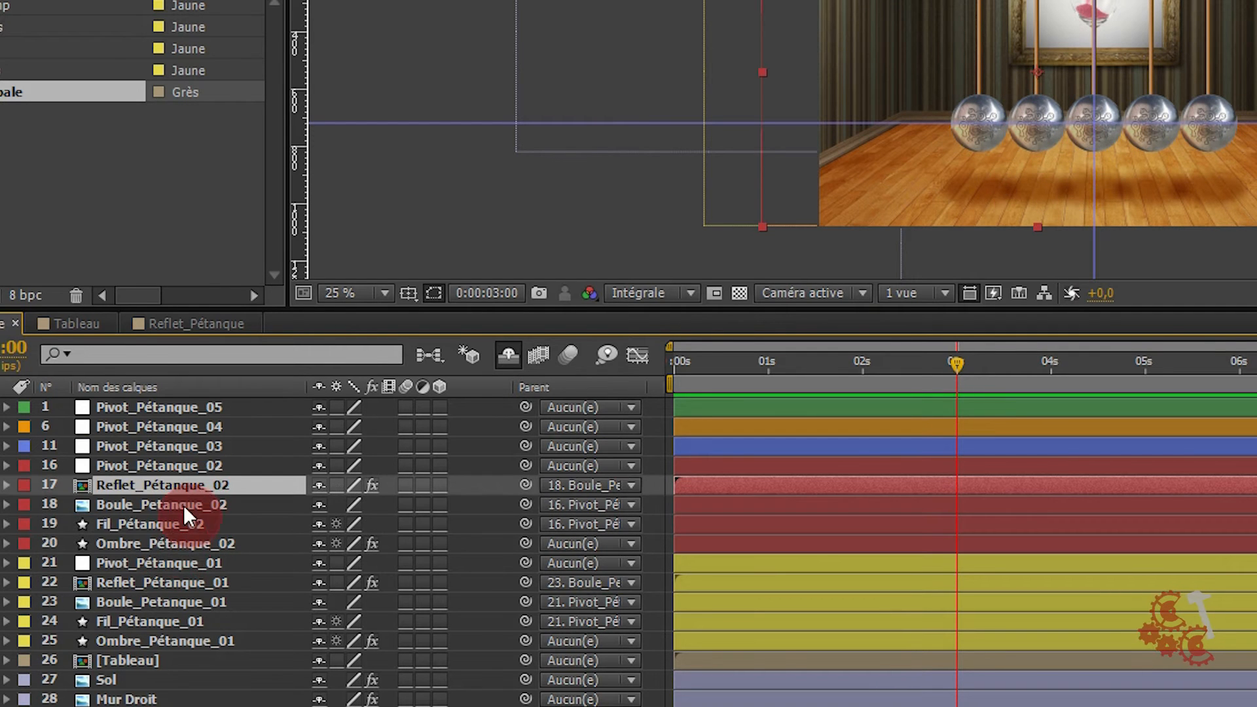
pyautogui.keyDown('shift'); pyautogui.click(168, 542); pyautogui.keyUp('shift')
pyautogui.click(321, 485)
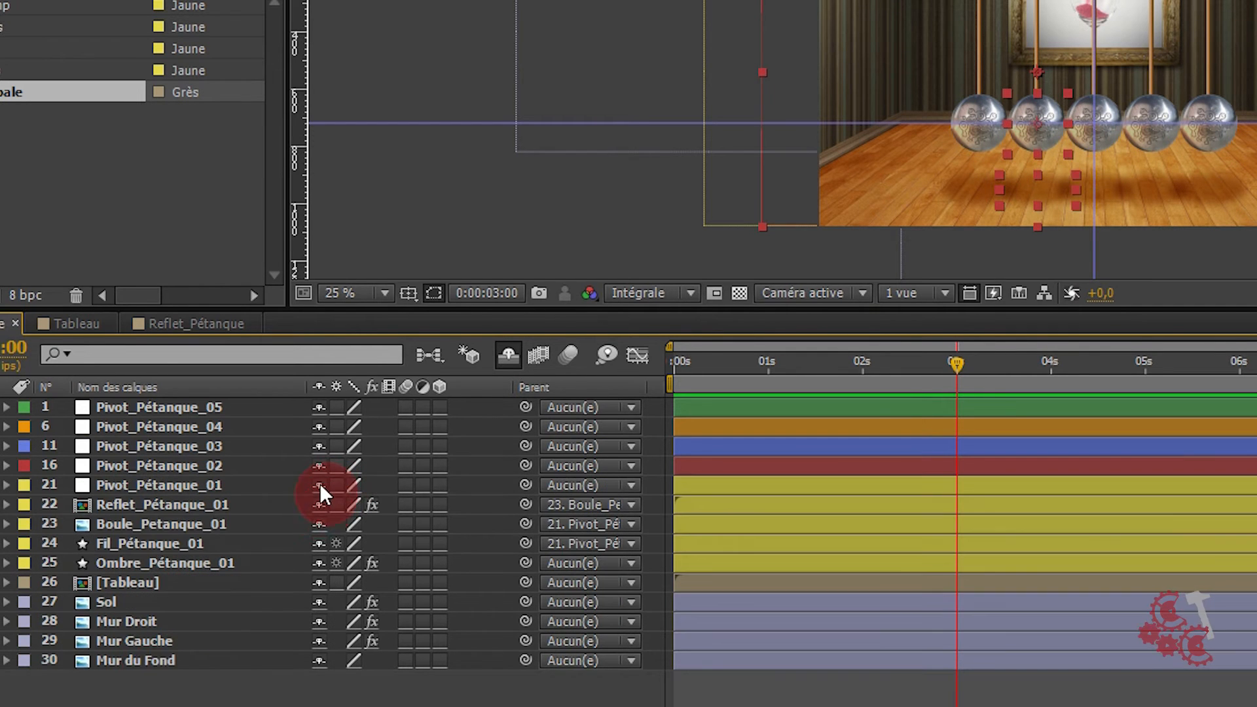
# - Mark the layers Reflet_Pétanque_01 through Ombre_Pétanque_01 as shy to hide them from the timeline
pyautogui.click(148, 505)
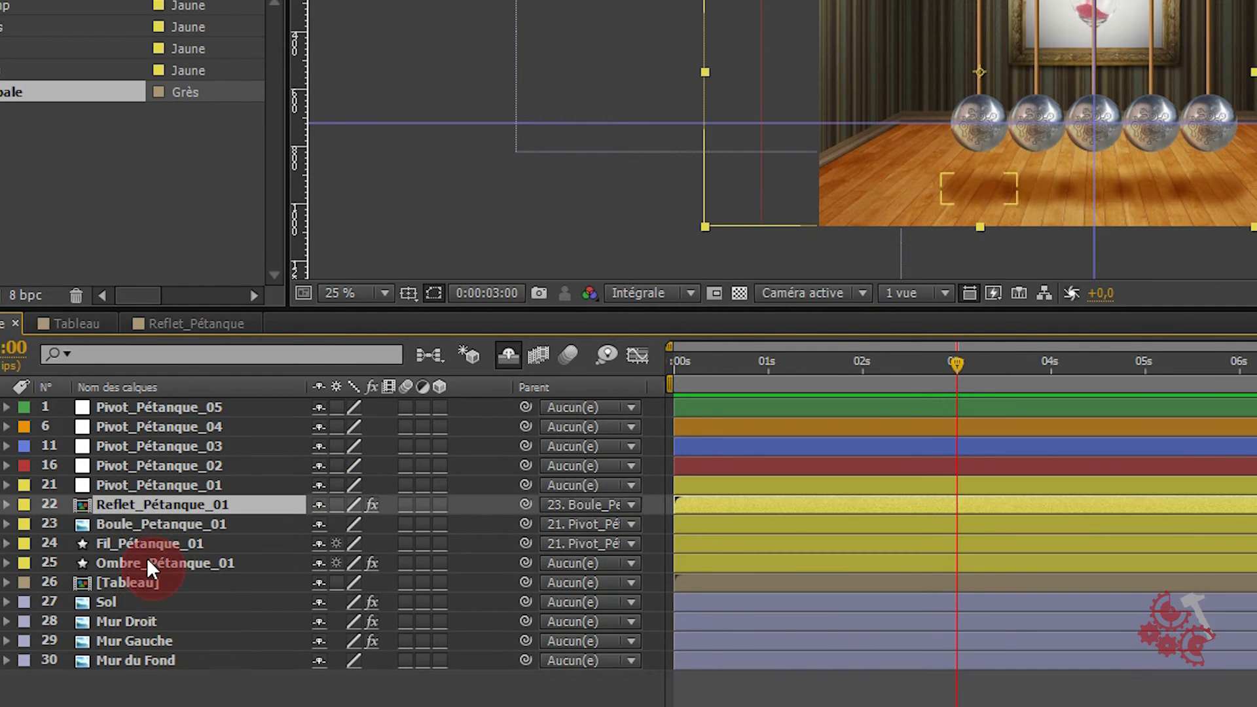
pyautogui.keyDown('shift'); pyautogui.click(146, 563); pyautogui.keyUp('shift')
pyautogui.click(320, 504)
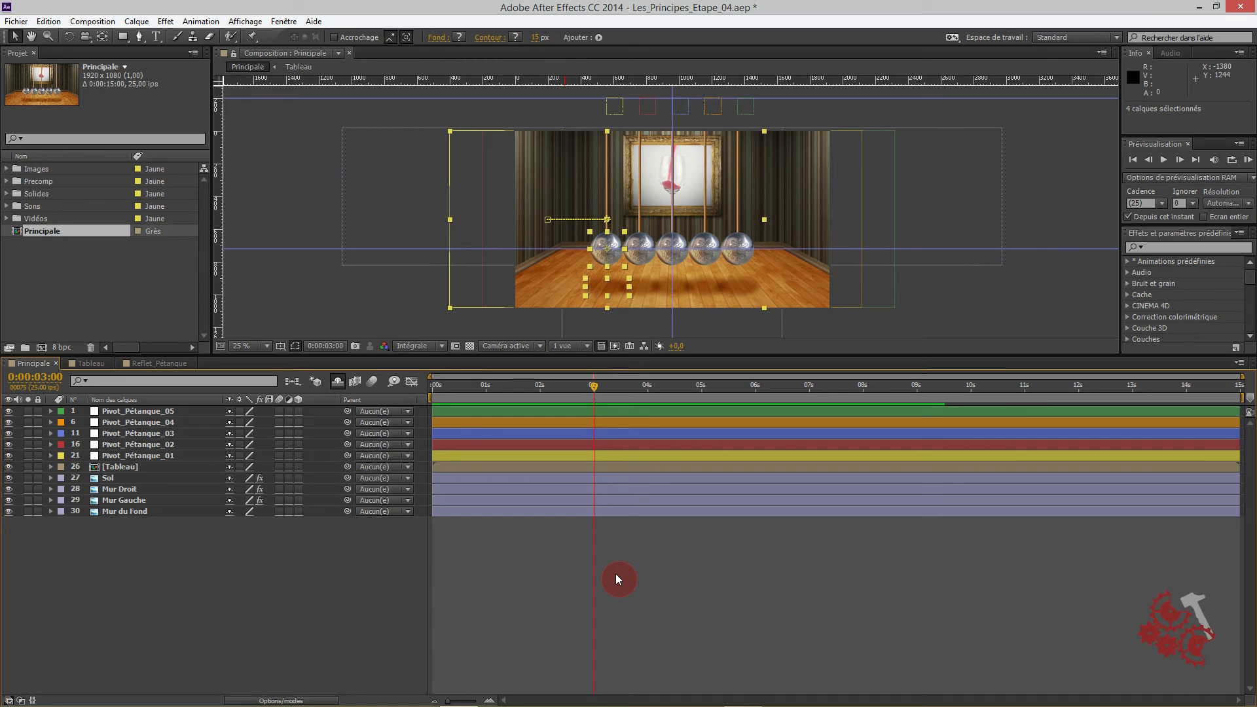
# - Lock the five set layers from Tableau through Mur du Fond
pyautogui.click(115, 467)
pyautogui.keyDown('shift'); pyautogui.click(122, 512); pyautogui.keyUp('shift')
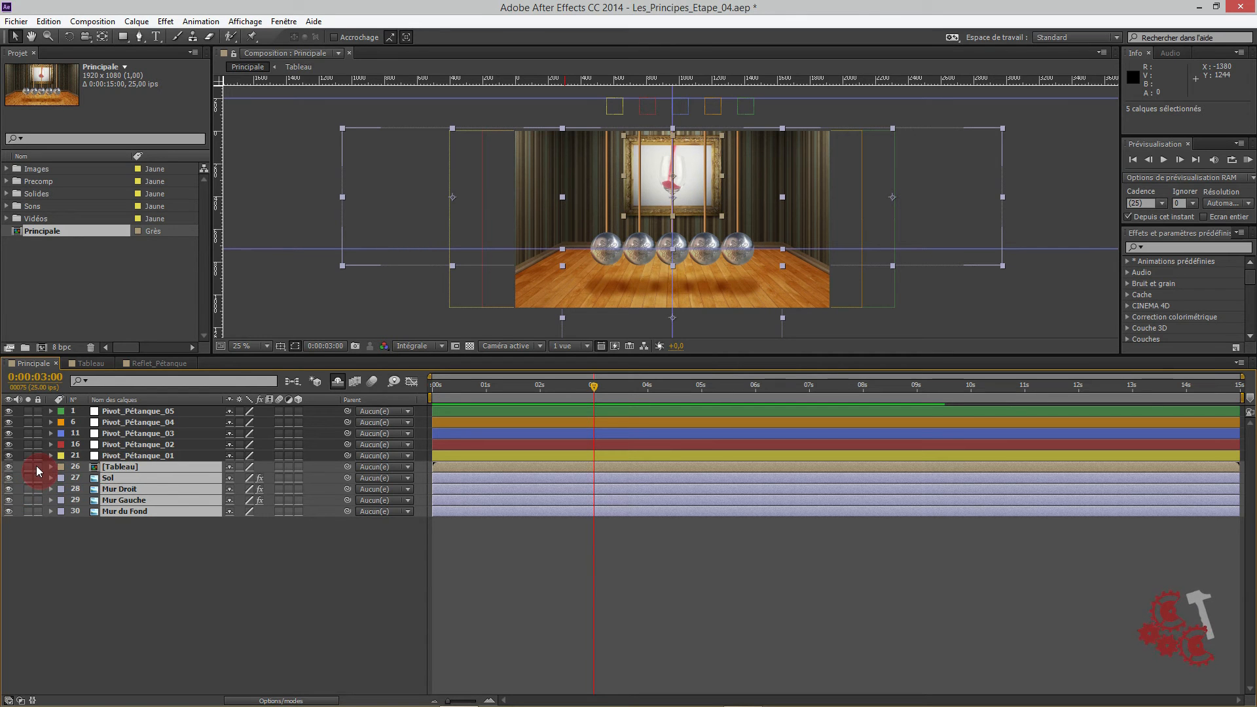
pyautogui.moveTo(37, 465); pyautogui.dragTo(39, 513)
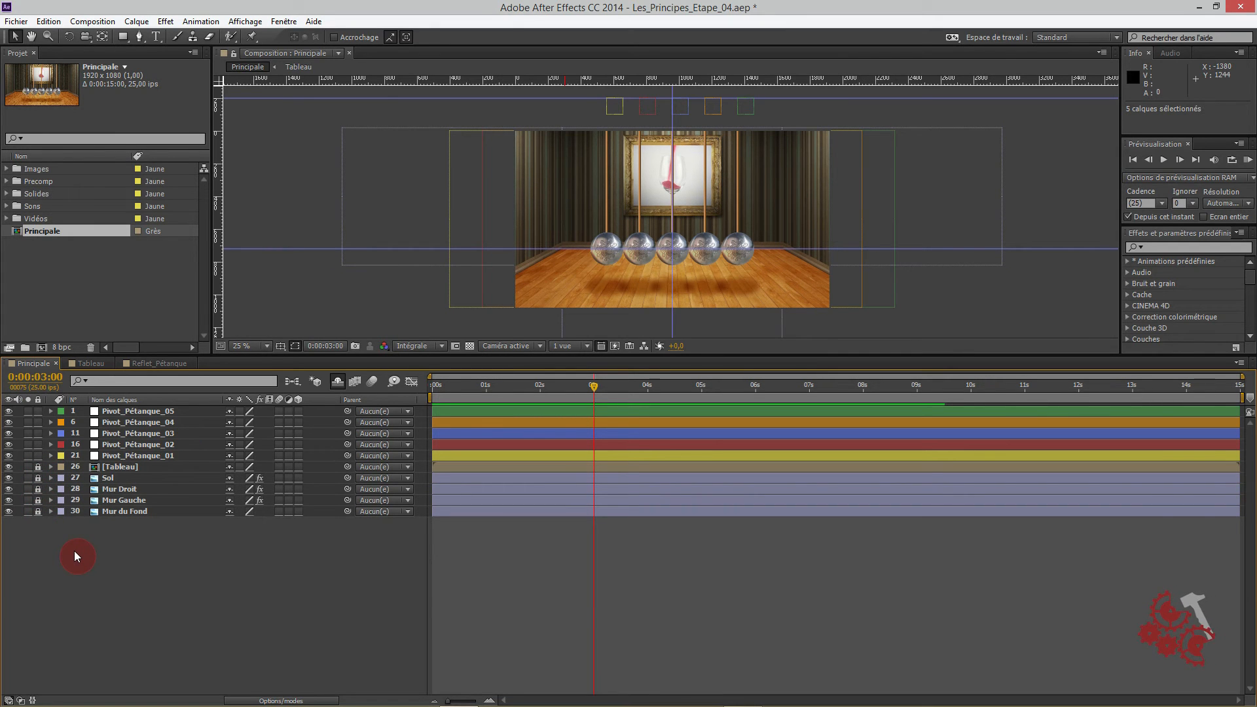
# - Mark the locked layers Tableau through Mur du Fond as shy, and briefly show all shy layers before hiding them again
pyautogui.click(229, 467)
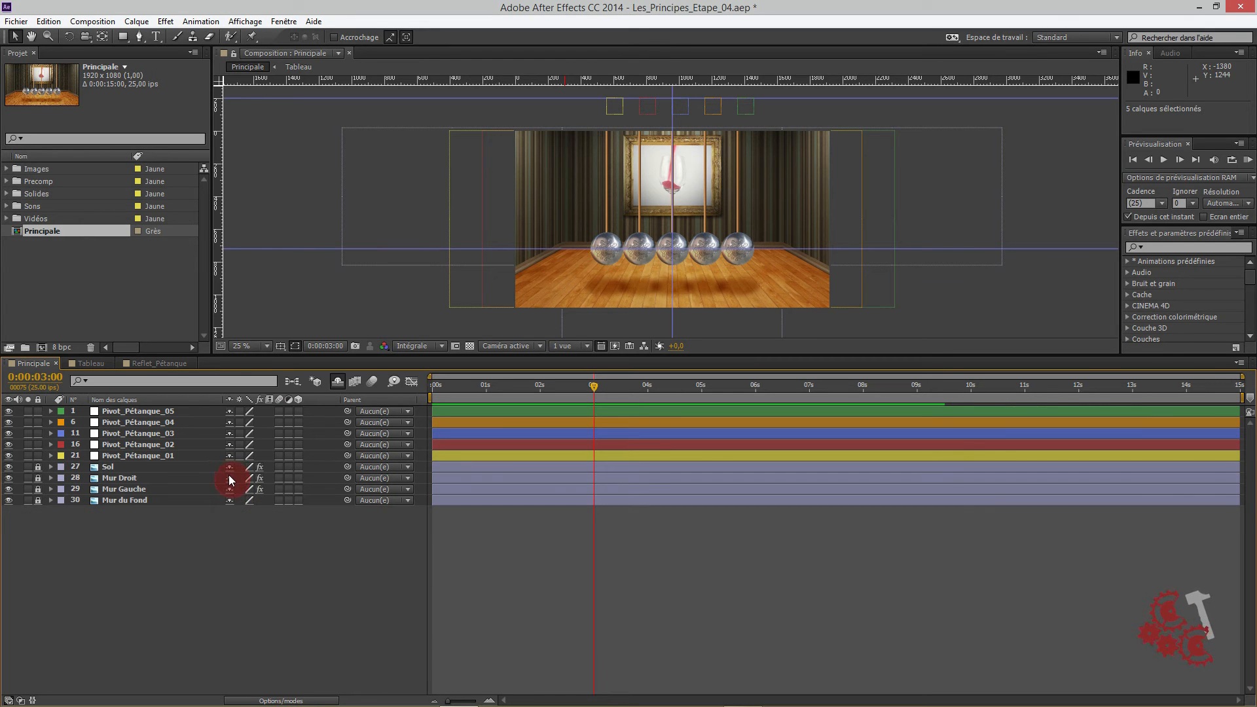
pyautogui.click(229, 467)
pyautogui.click(229, 467)
pyautogui.click(229, 467)
pyautogui.click(229, 466)
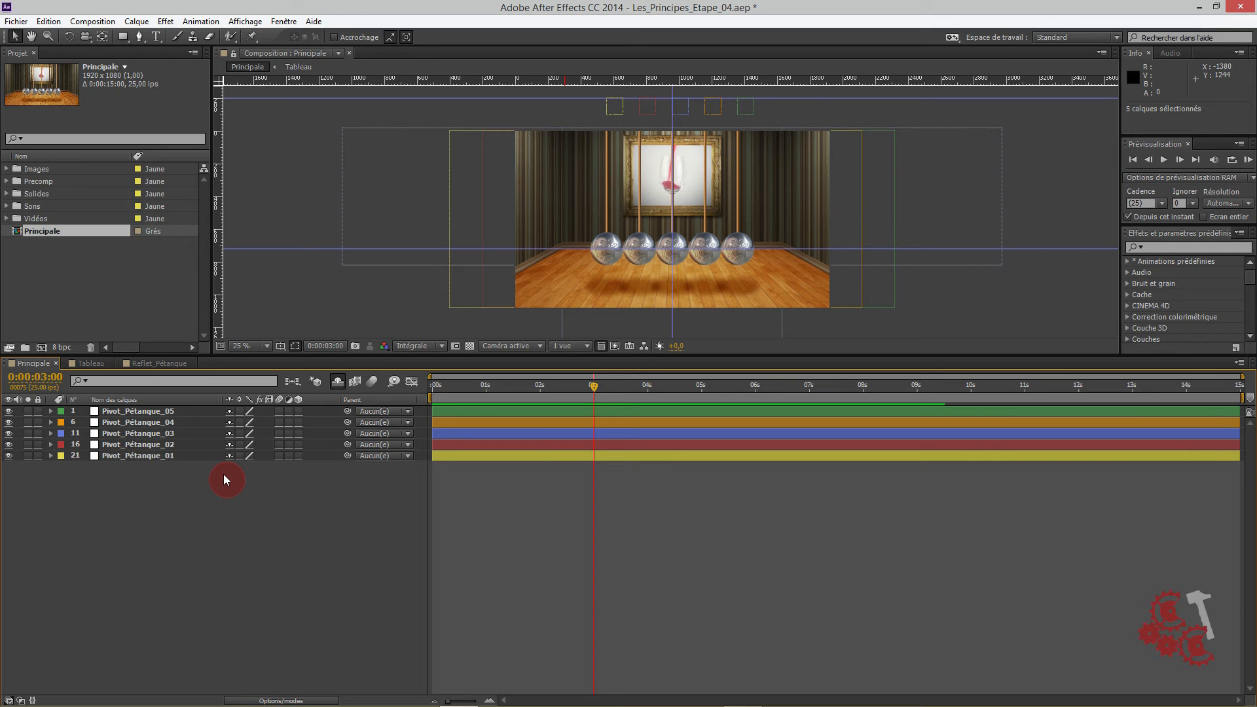
pyautogui.click(337, 382)
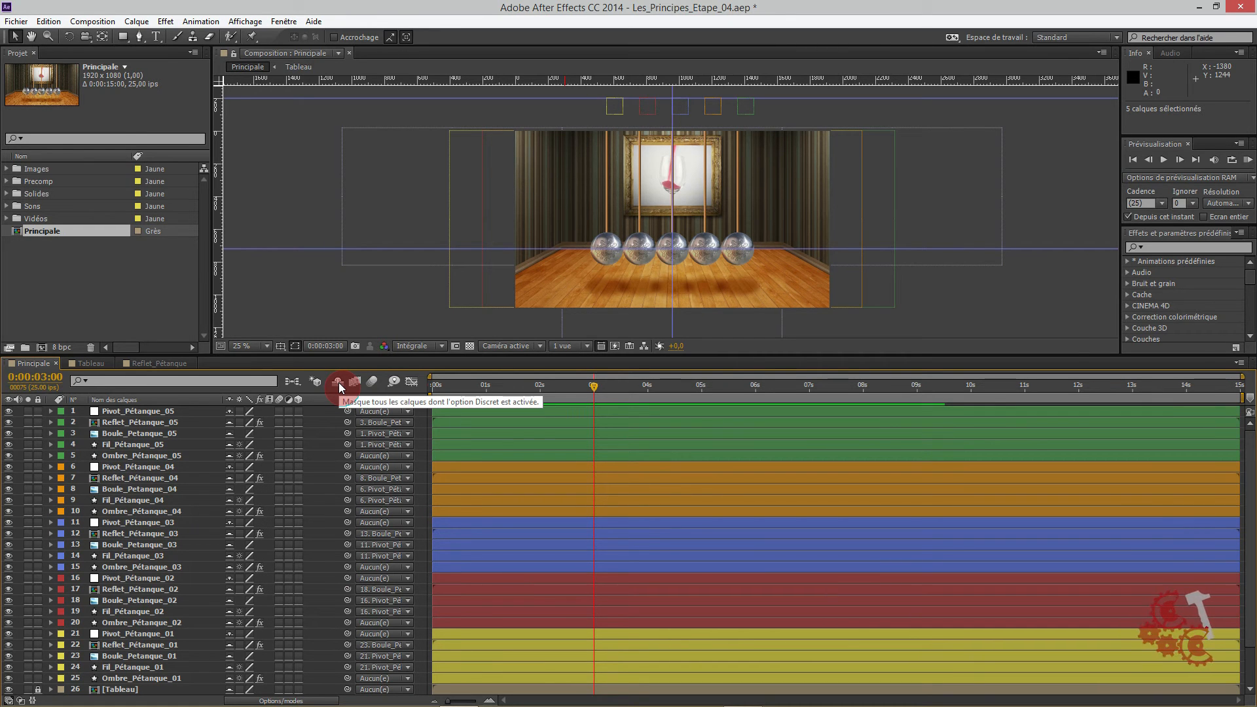
pyautogui.click(338, 382)
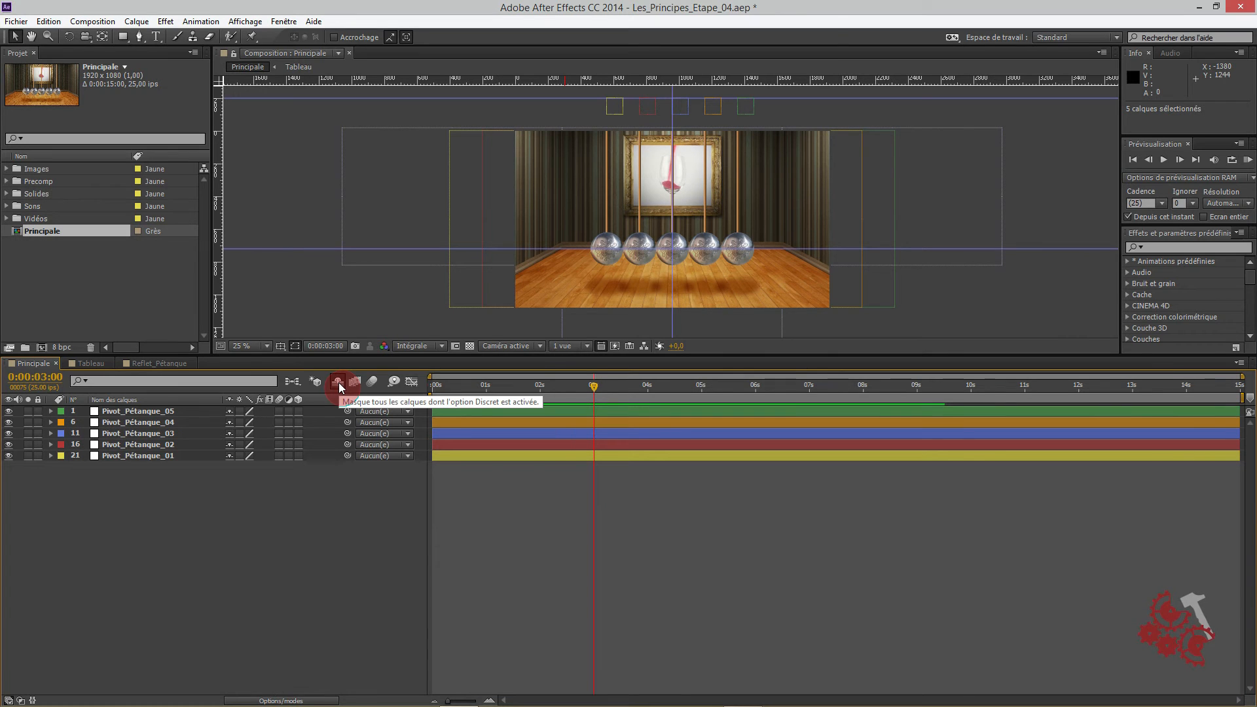
# - Enlarge the composition view, and with the layers Pivot_Pétanque_01 through Pivot_Pétanque_05 selected, set the current time to 0:00:01:00
pyautogui.moveTo(399, 360); pyautogui.dragTo(389, 537)
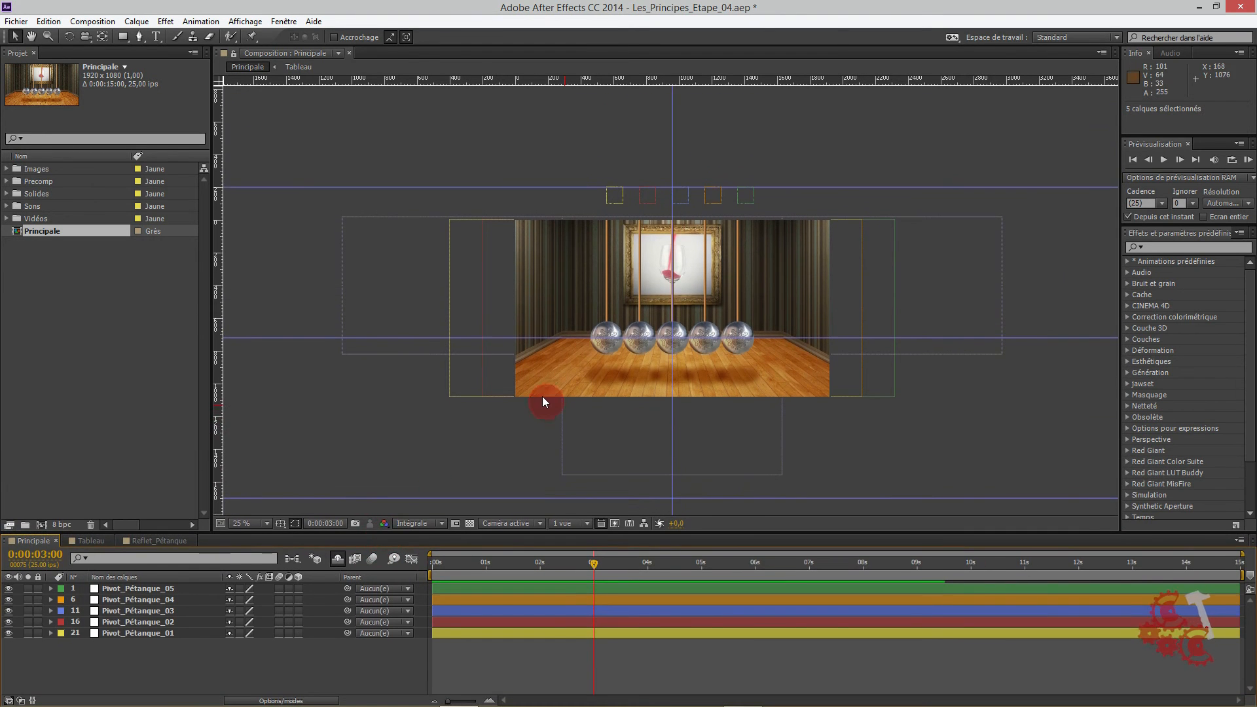
pyautogui.press('.')
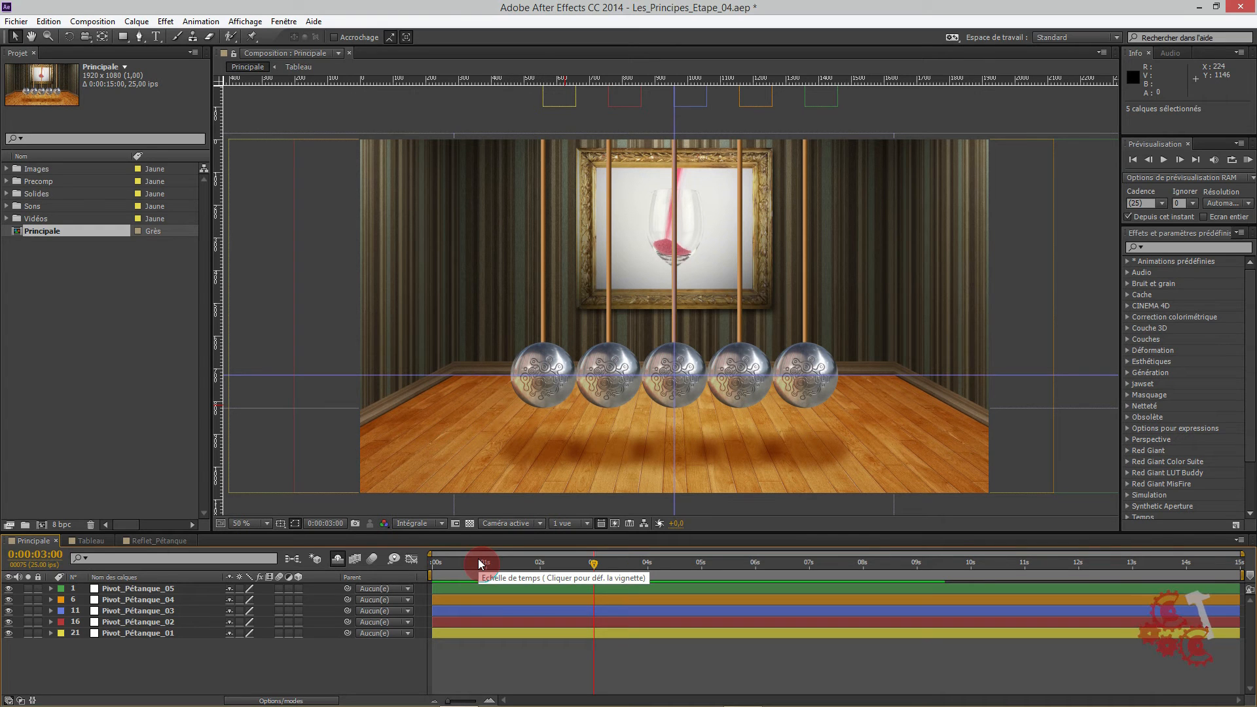
pyautogui.click(146, 634)
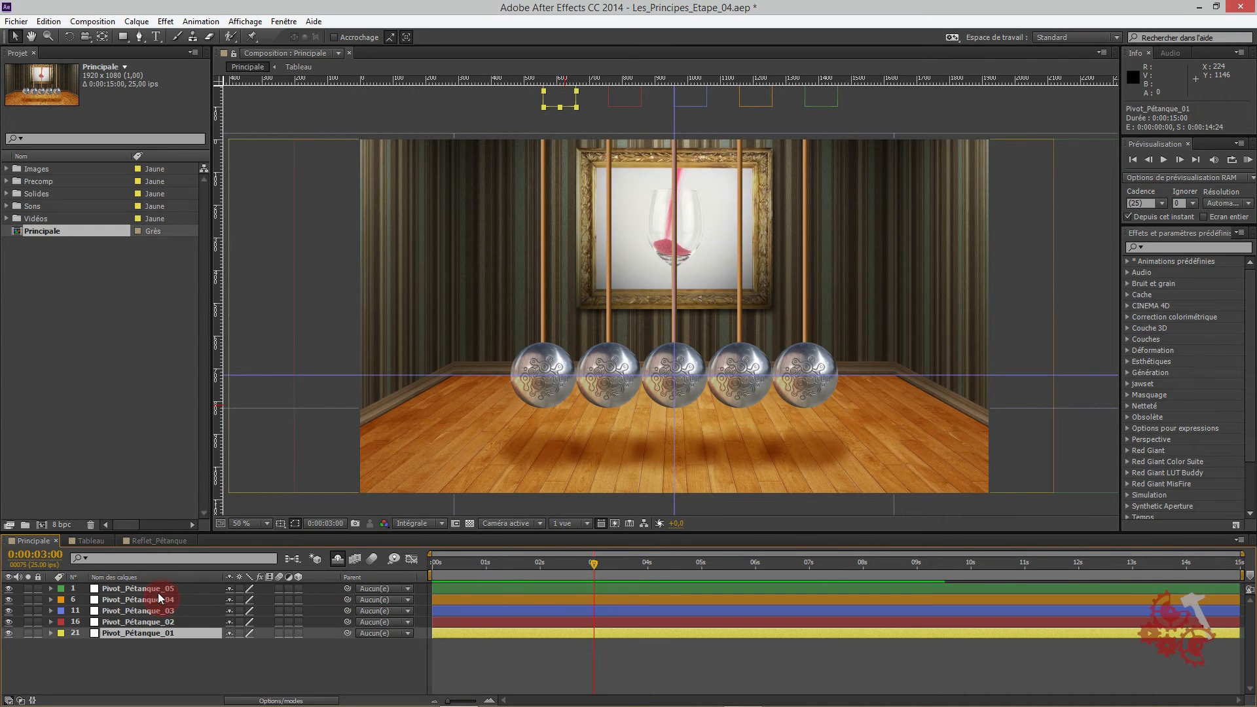
pyautogui.keyDown('shift'); pyautogui.click(158, 588); pyautogui.keyUp('shift')
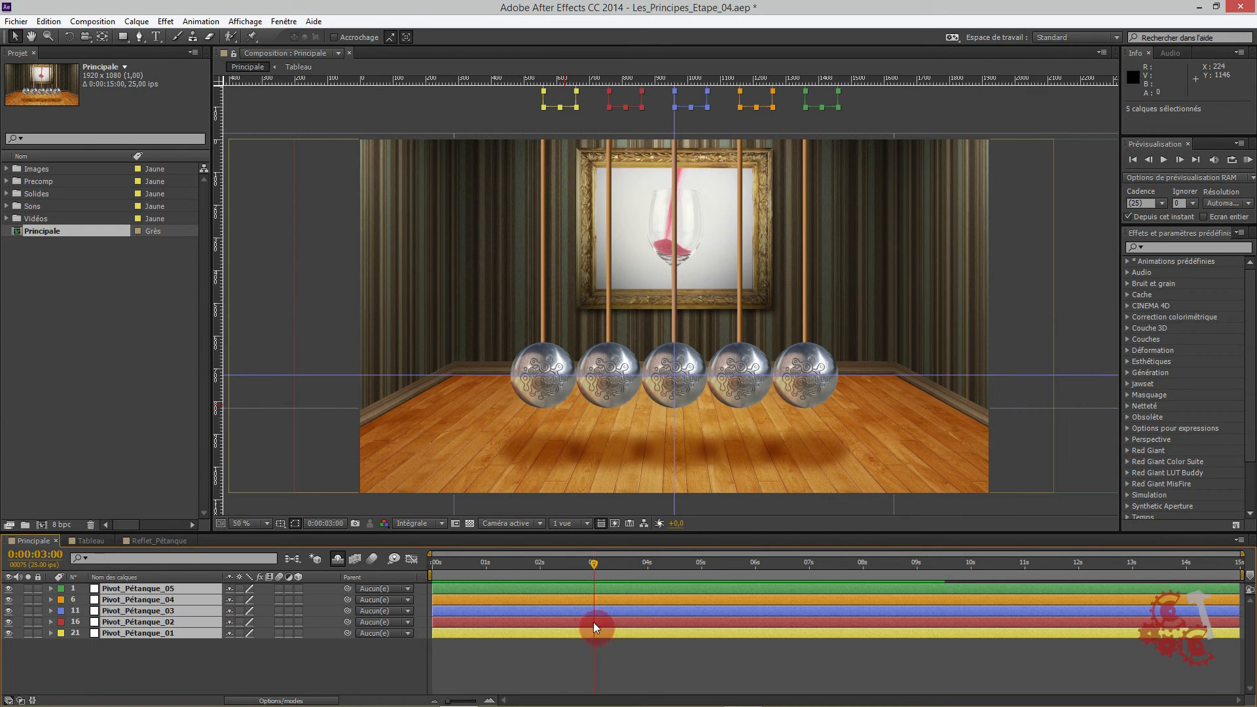
pyautogui.moveTo(530, 568); pyautogui.dragTo(486, 563)
pyautogui.click(35, 554)
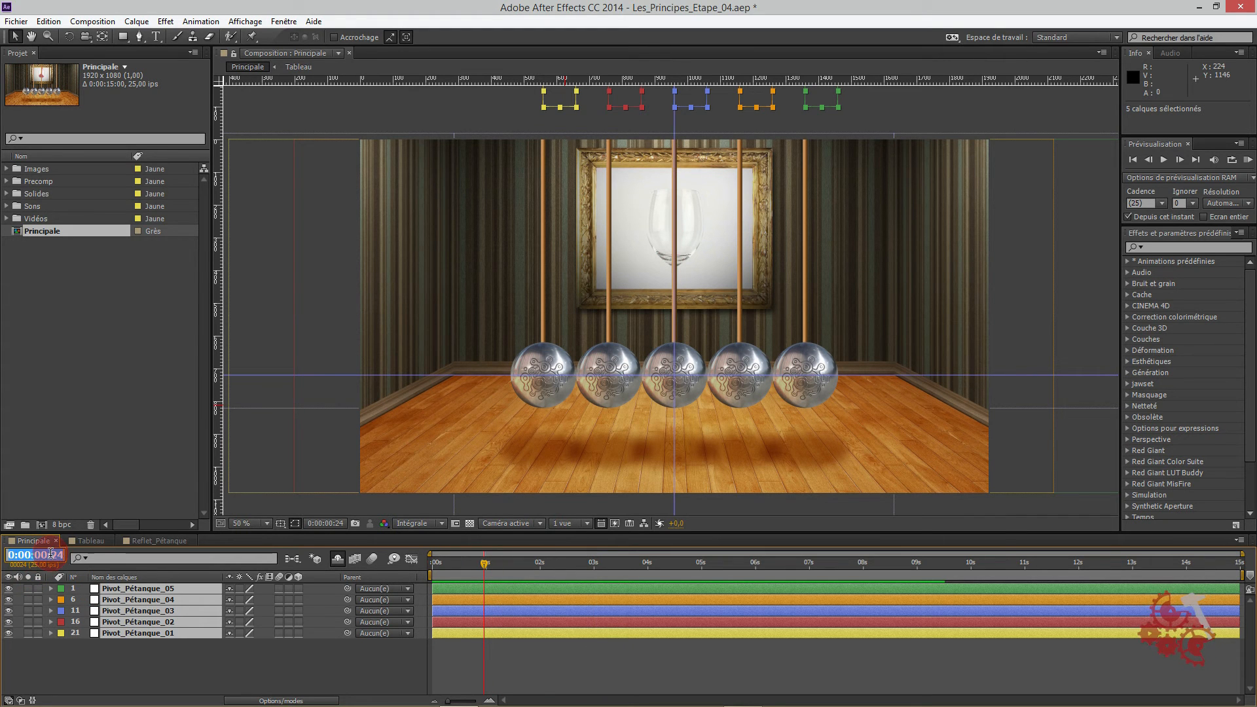
pyautogui.write('100')
pyautogui.press('Return')
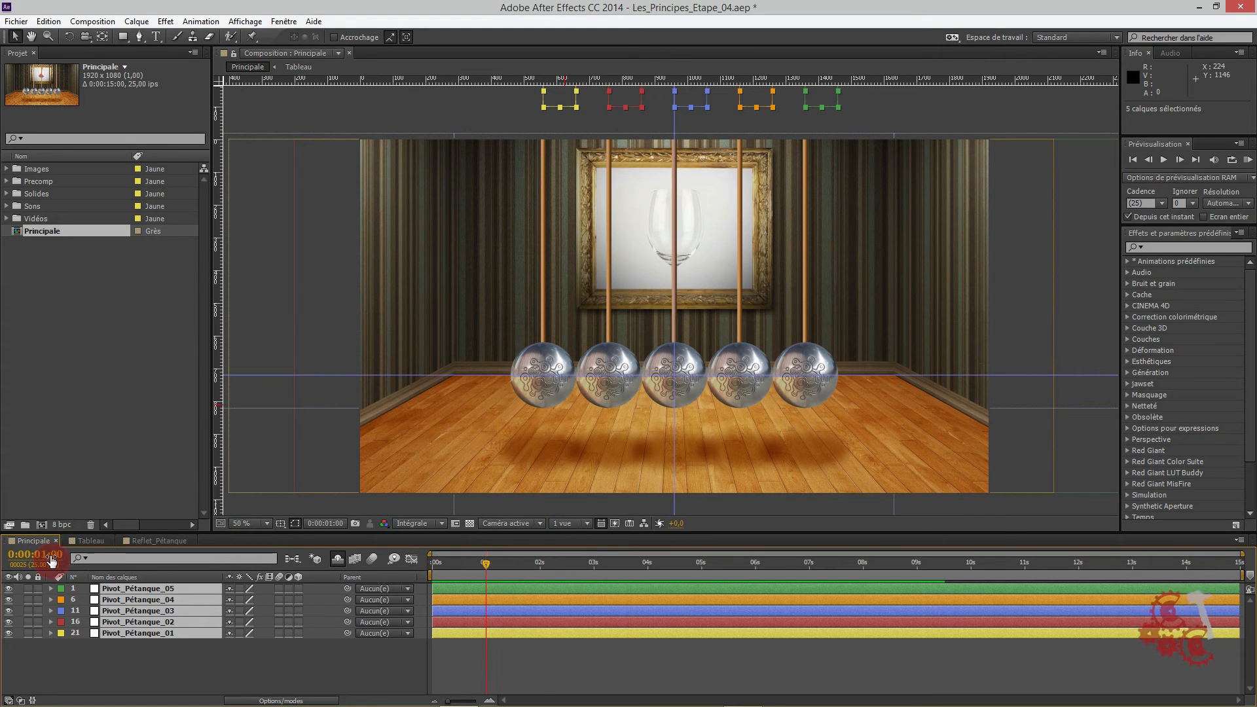
# - Raise the five selected pivots together to a Position Y of -1084, so the balls sit above the frame
pyautogui.press(',')
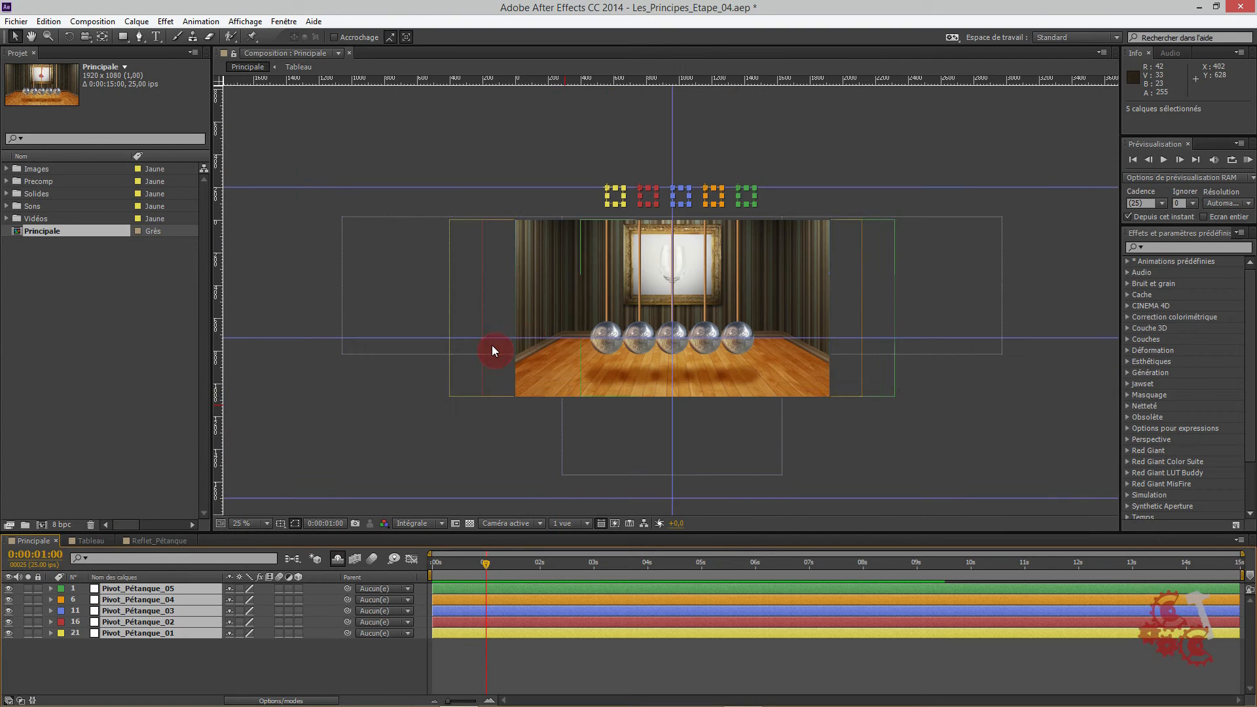
pyautogui.moveTo(523, 338); pyautogui.dragTo(589, 440)
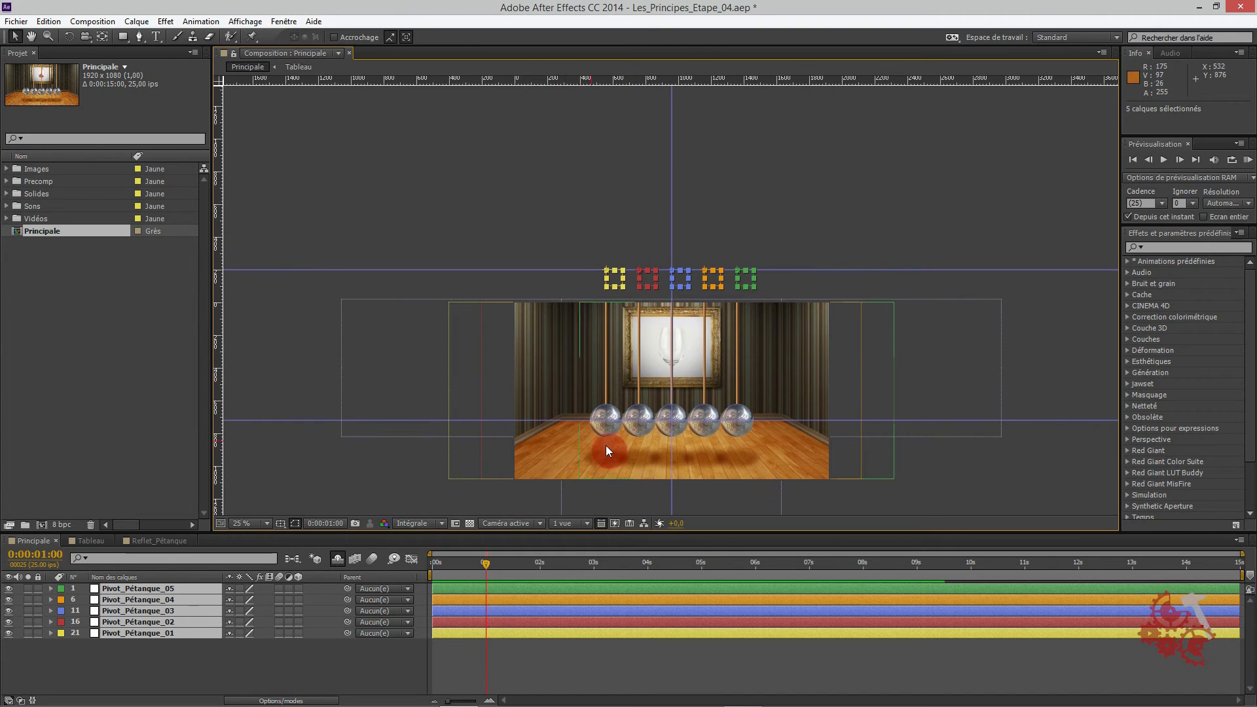
pyautogui.click(50, 587)
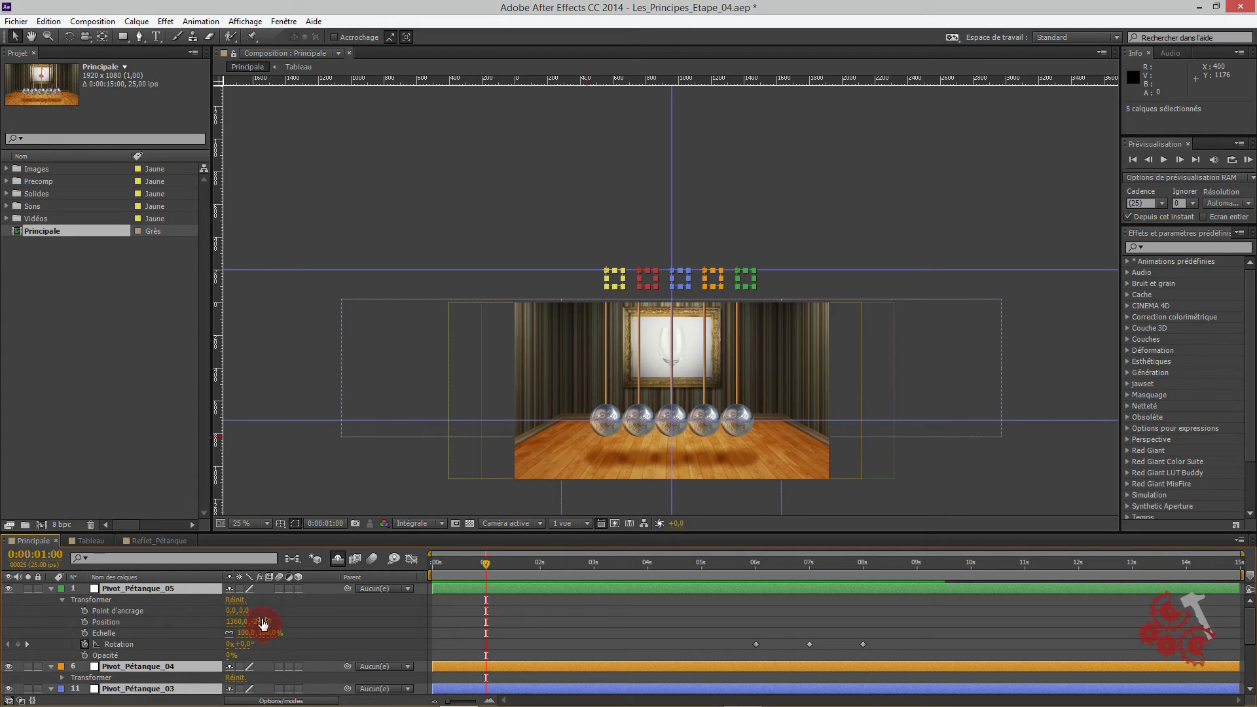
pyautogui.moveTo(262, 625); pyautogui.dragTo(3, 308)
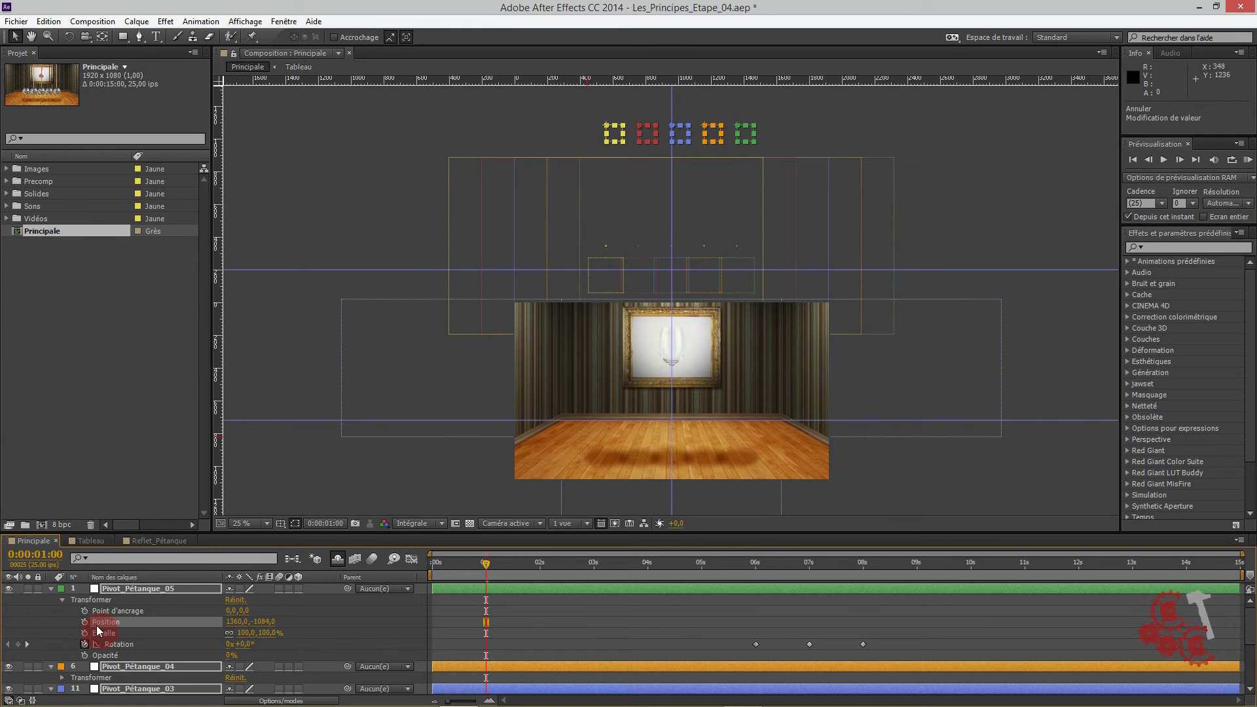
# - Start Position keyframes for all five pivots at 0:00:01:00 and check the keyframe on Pivot_Pétanque_04
pyautogui.click(85, 623)
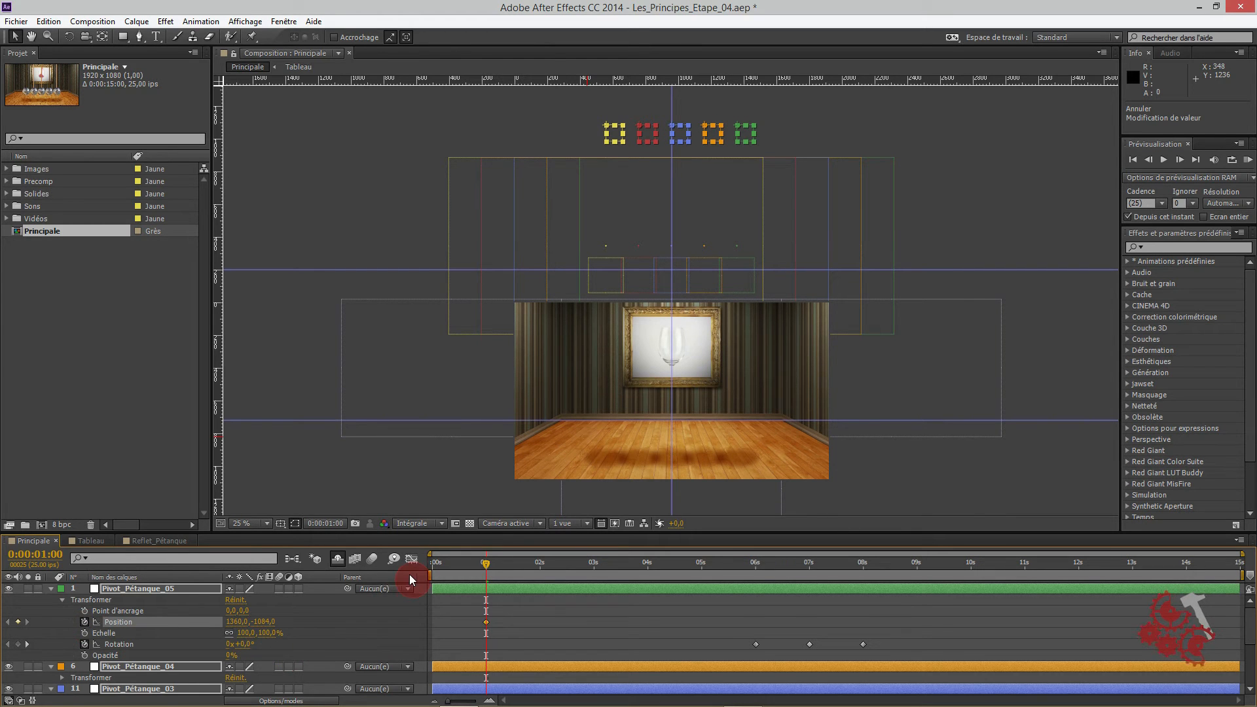
pyautogui.scroll(-1, 410, 594)
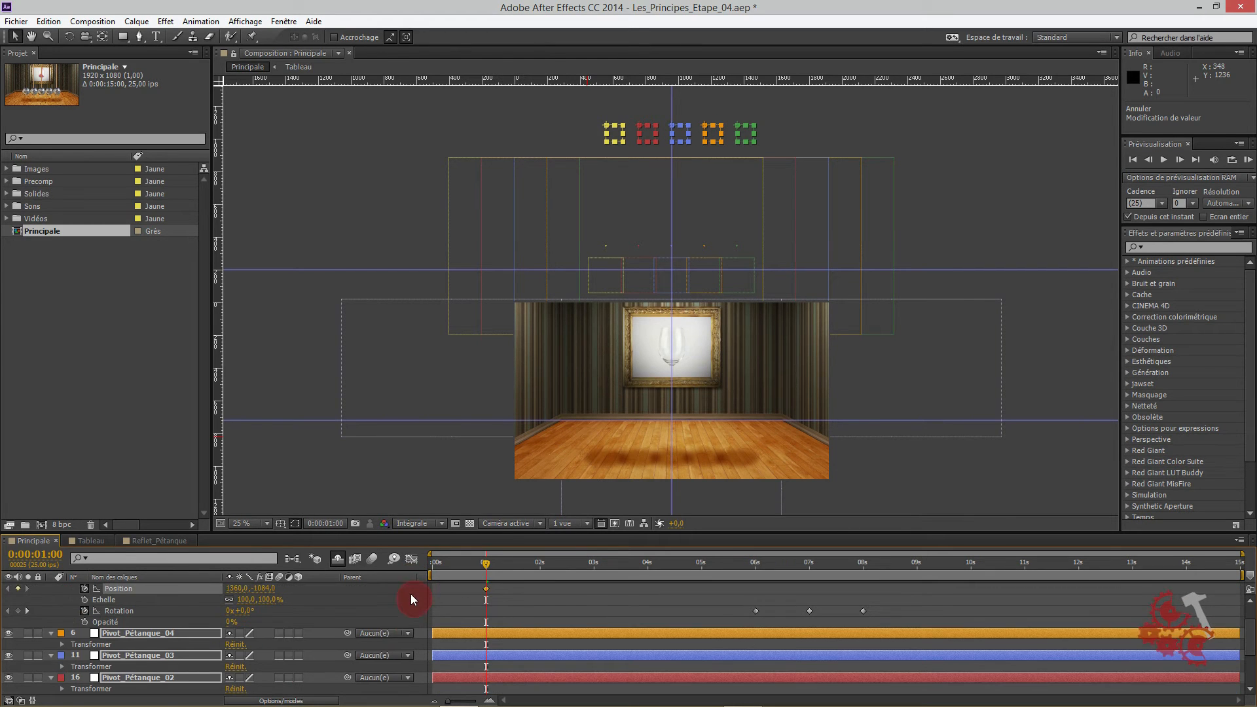
pyautogui.click(62, 644)
pyautogui.scroll(-1, 423, 653)
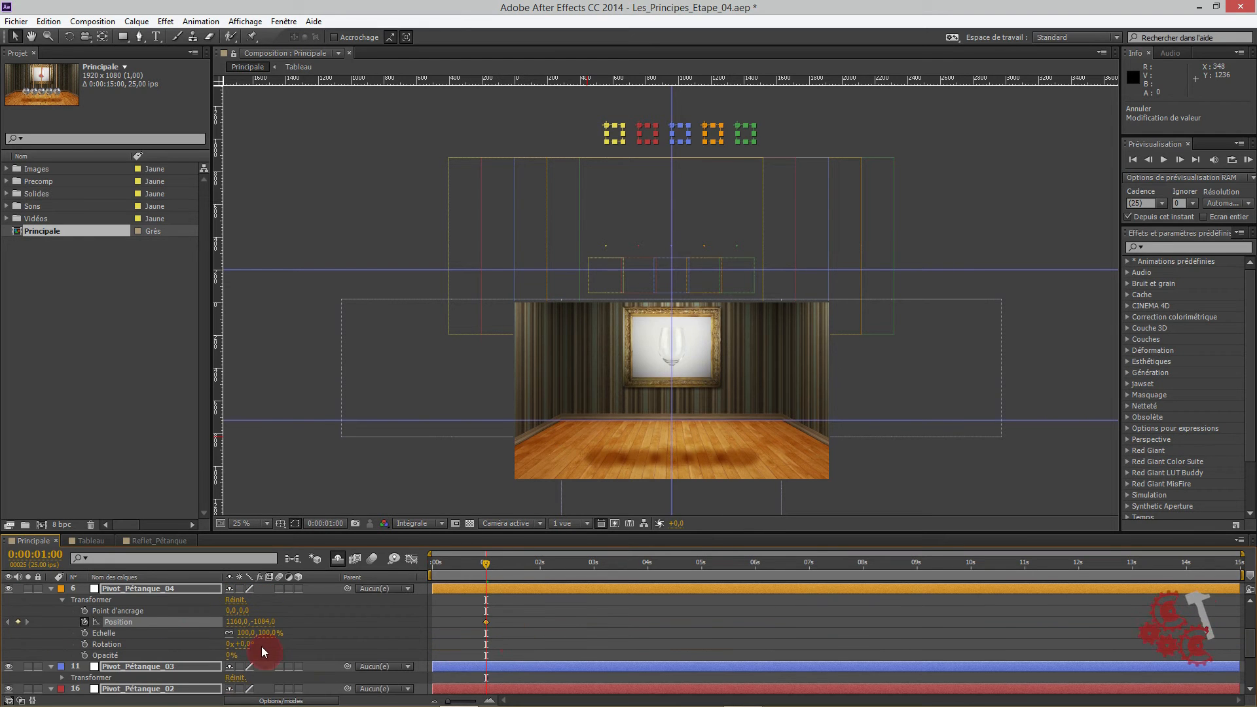
pyautogui.scroll(-2, 265, 647)
pyautogui.scroll(5, 435, 618)
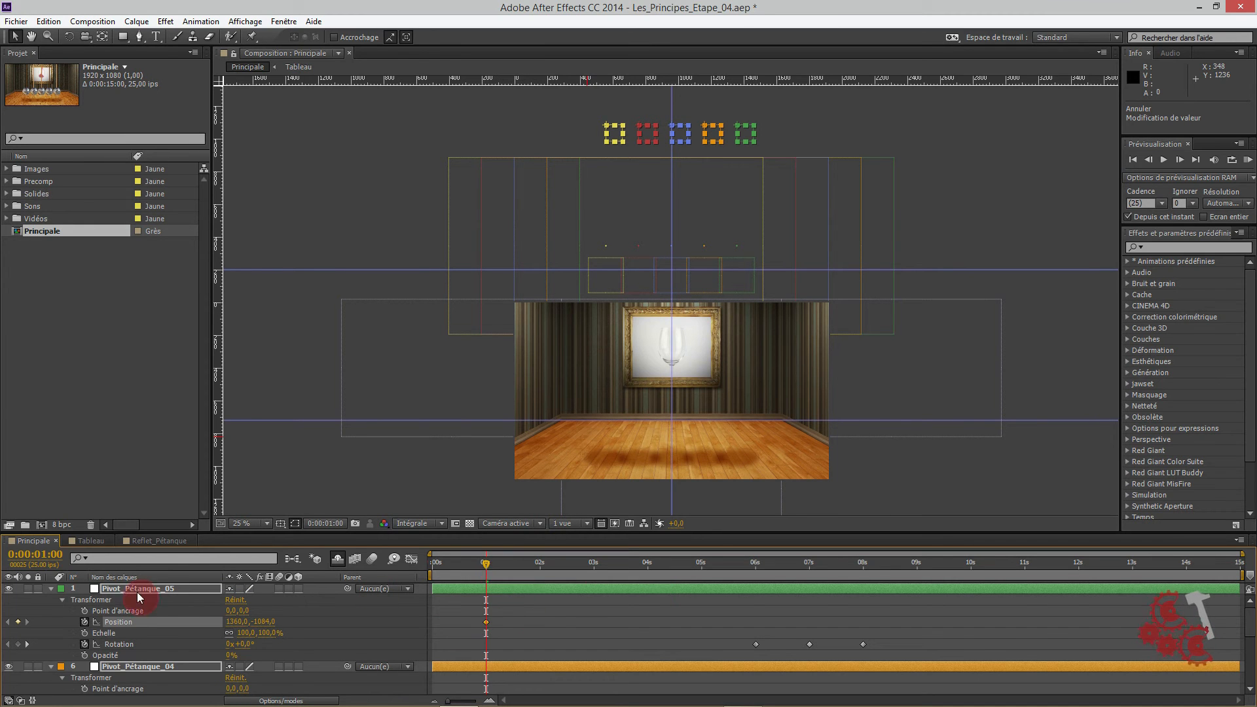
# - Advance one second to 0:00:02:00 and lower the five pivots to a Position Y of -59
pyautogui.click(26, 555)
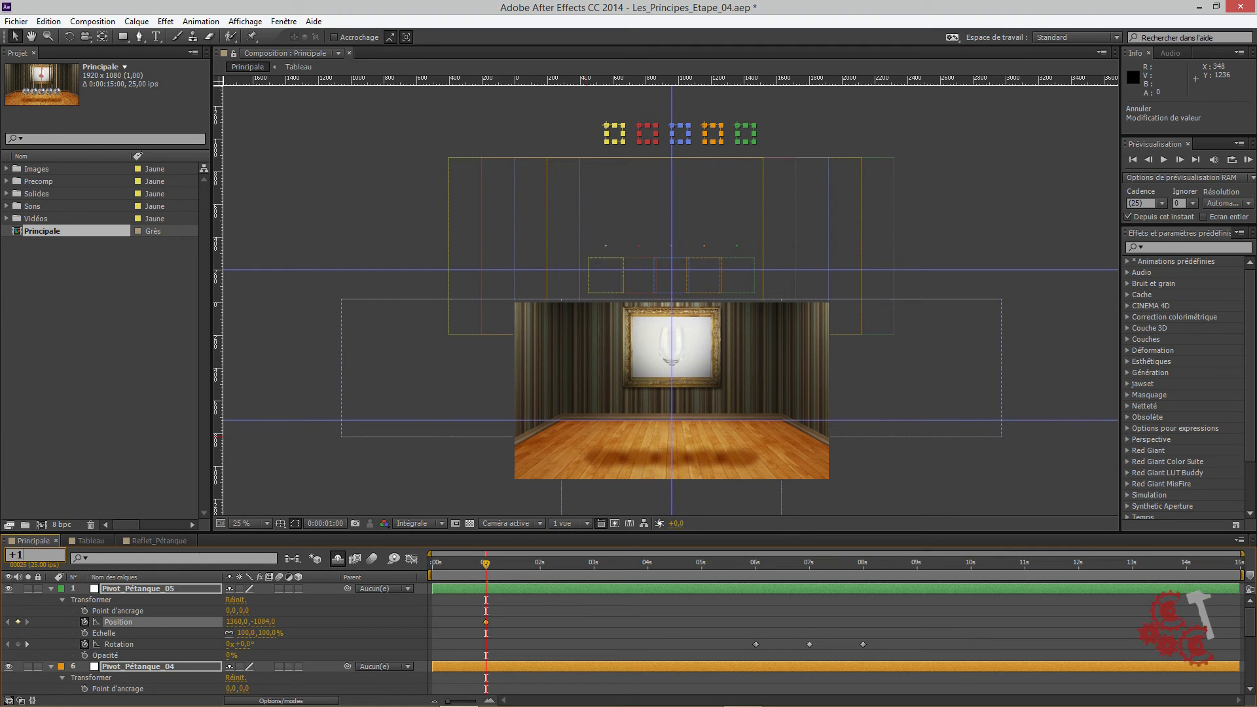
pyautogui.write('+100')
pyautogui.press('Return')
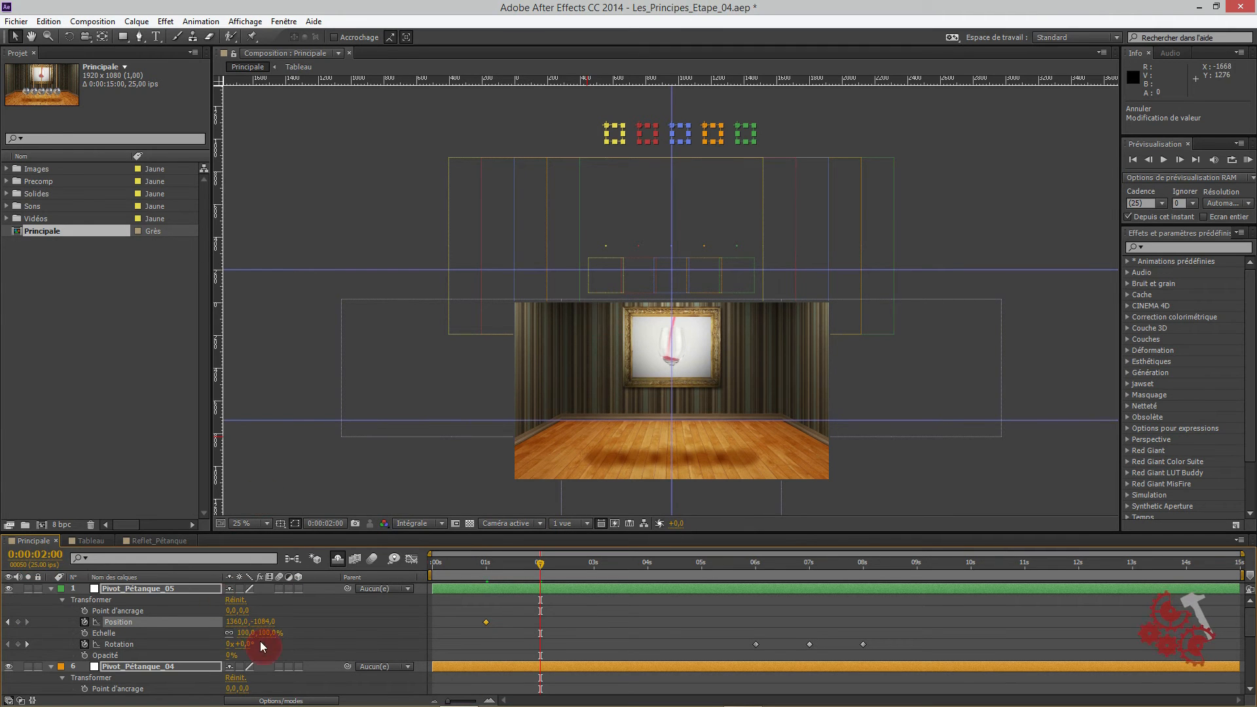
pyautogui.moveTo(267, 627); pyautogui.dragTo(879, 679)
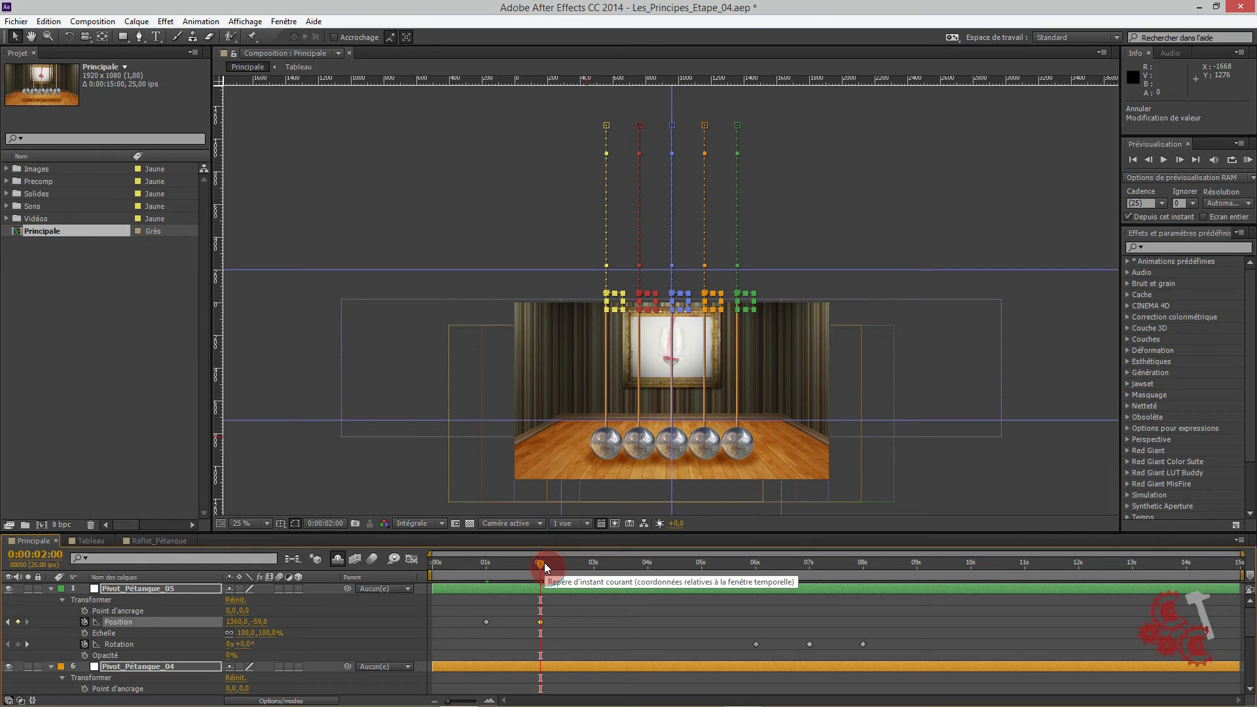
# - Review the drop, advance ten frames to 0:00:02:10, and raise the five pivots to a Position Y of -200
pyautogui.moveTo(543, 563)
pyautogui.mouseDown()
pyautogui.moveTo(480, 559)
pyautogui.moveTo(547, 568)
pyautogui.moveTo(517, 576)
pyautogui.moveTo(539, 561)
pyautogui.mouseUp()
pyautogui.click(36, 555)
pyautogui.write('210')
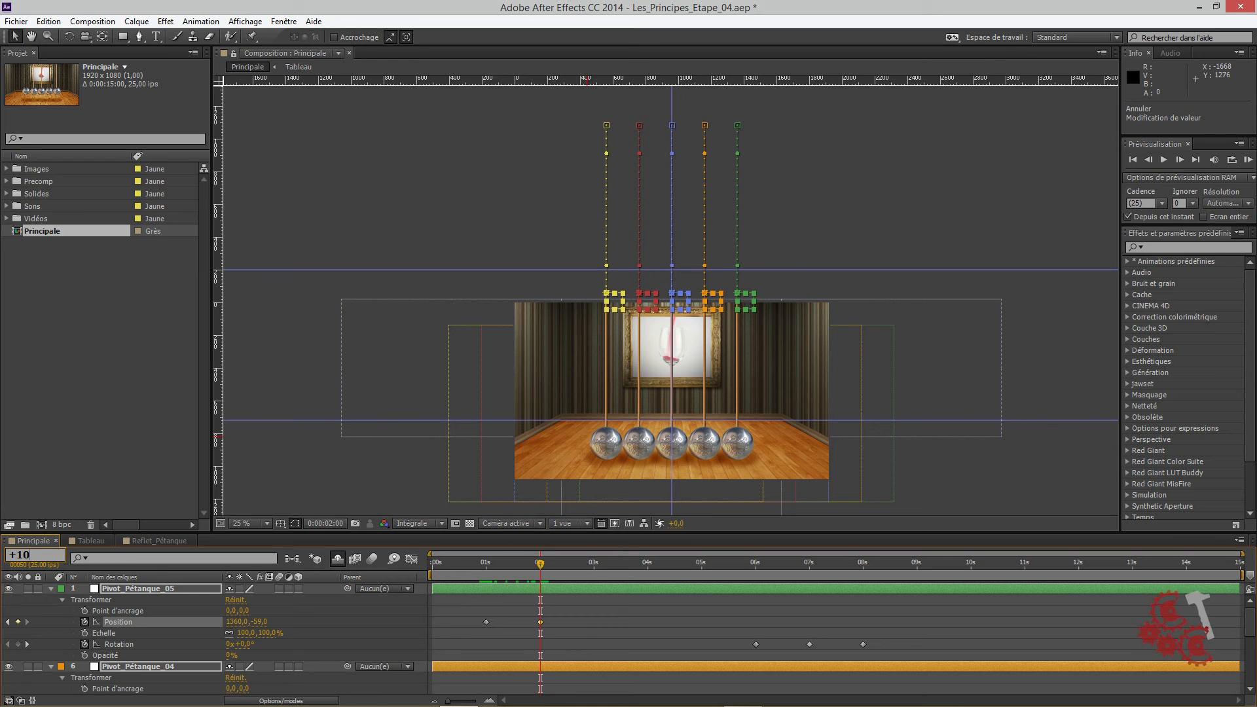
pyautogui.press('Return')
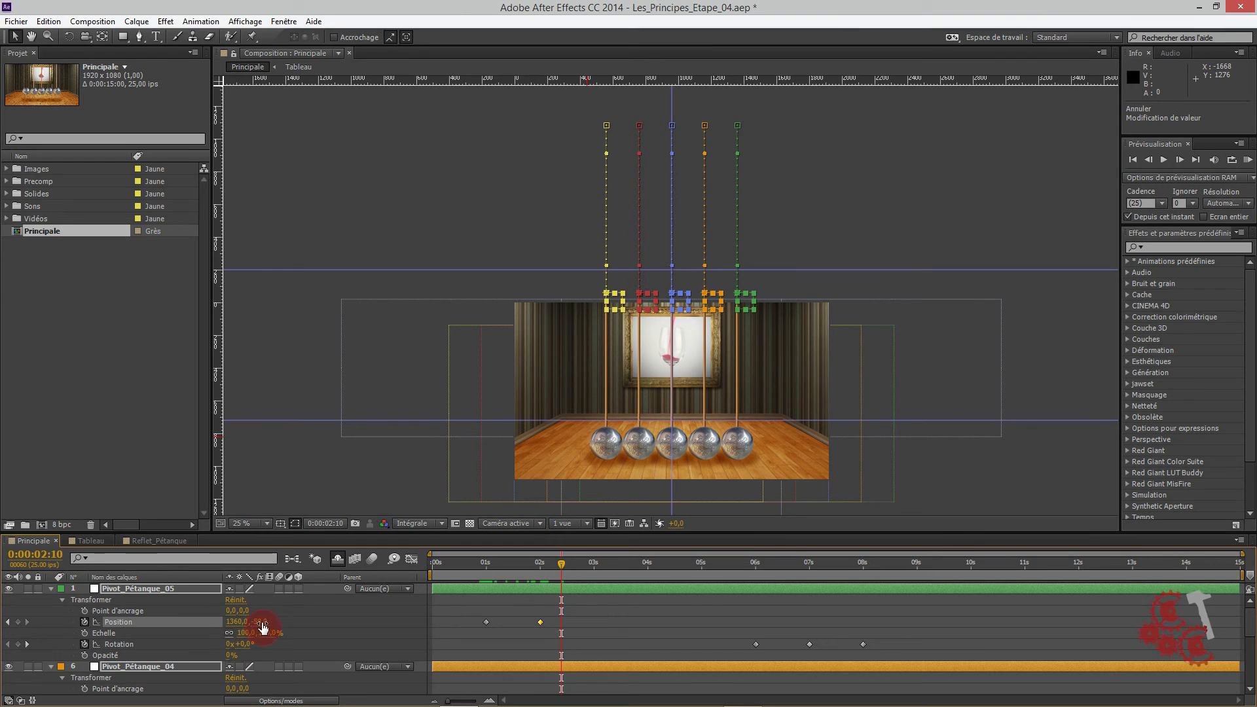
pyautogui.moveTo(260, 621); pyautogui.dragTo(395, 599)
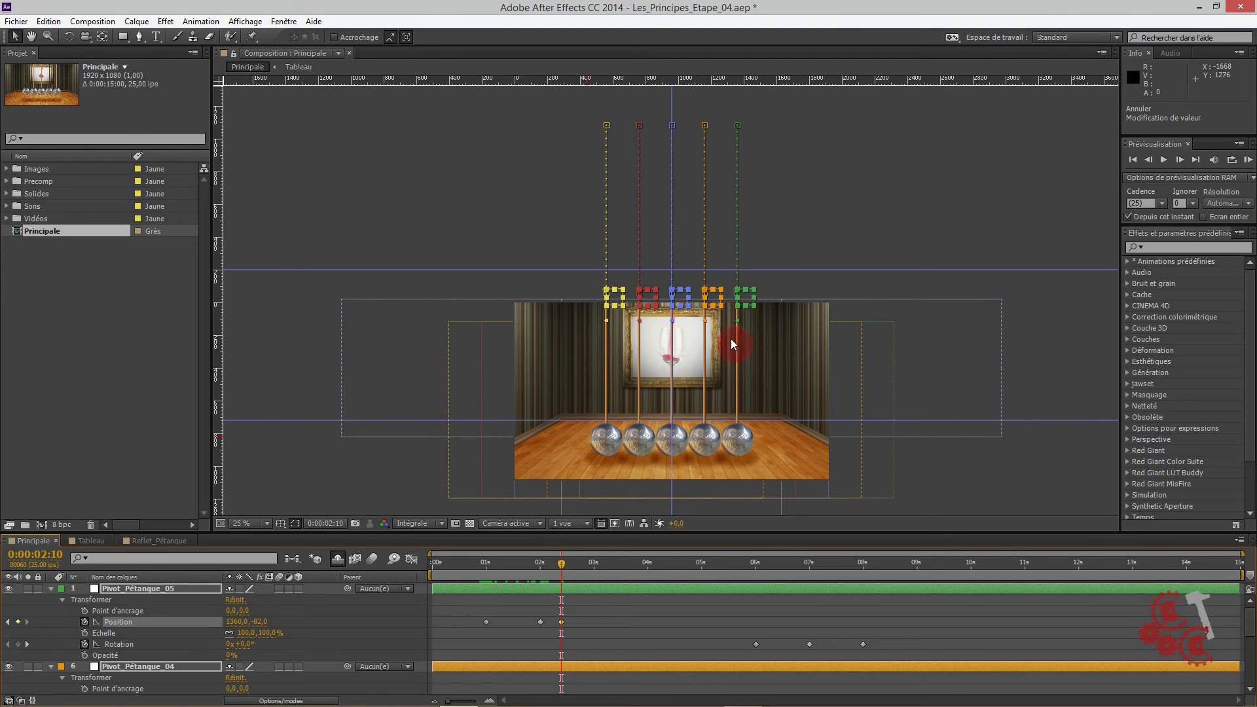
pyautogui.moveTo(622, 292); pyautogui.dragTo(622, 282)
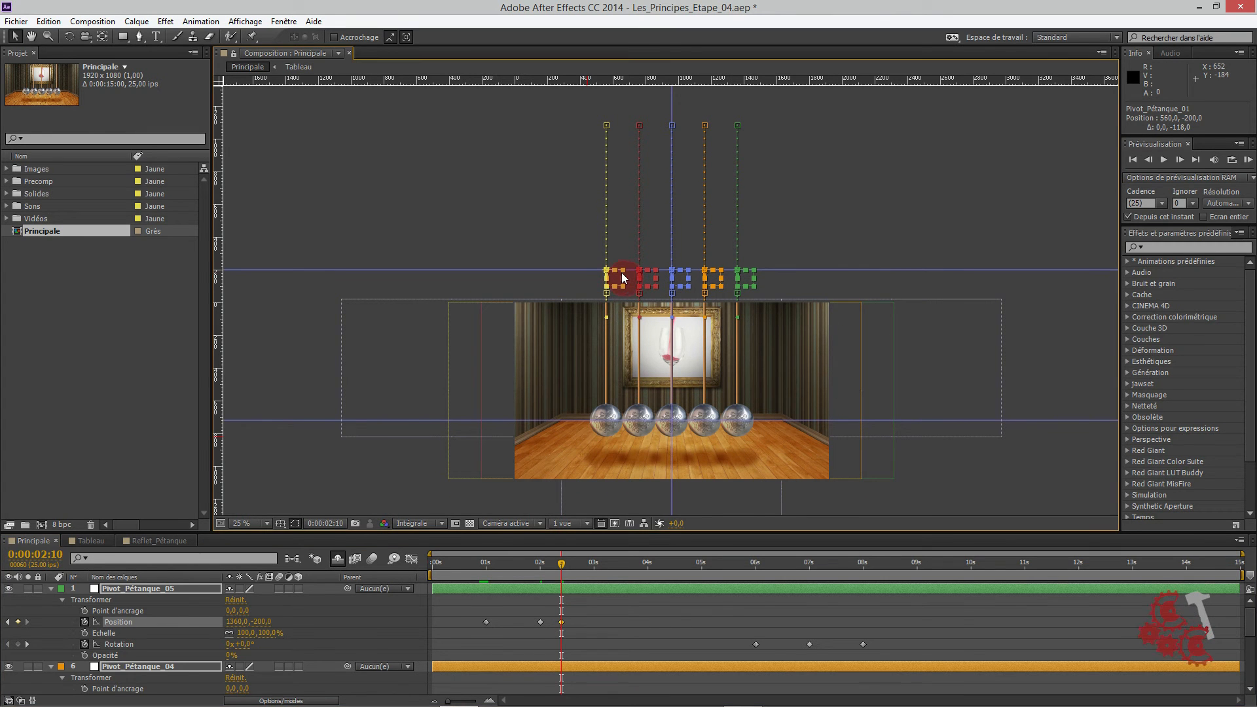
# - Return to the start of the composition and play a RAM preview of the five balls dropping and rebounding
pyautogui.moveTo(477, 575); pyautogui.dragTo(425, 596)
pyautogui.click(1247, 160)
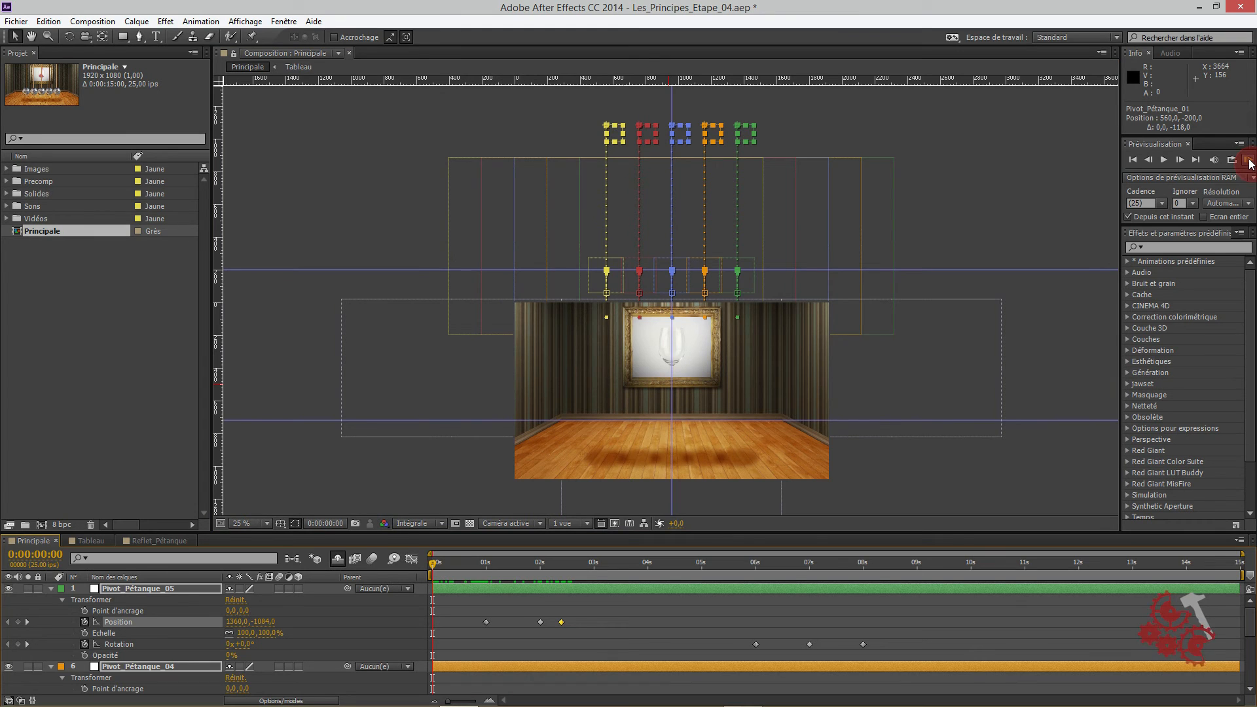
pyautogui.click(1249, 162)
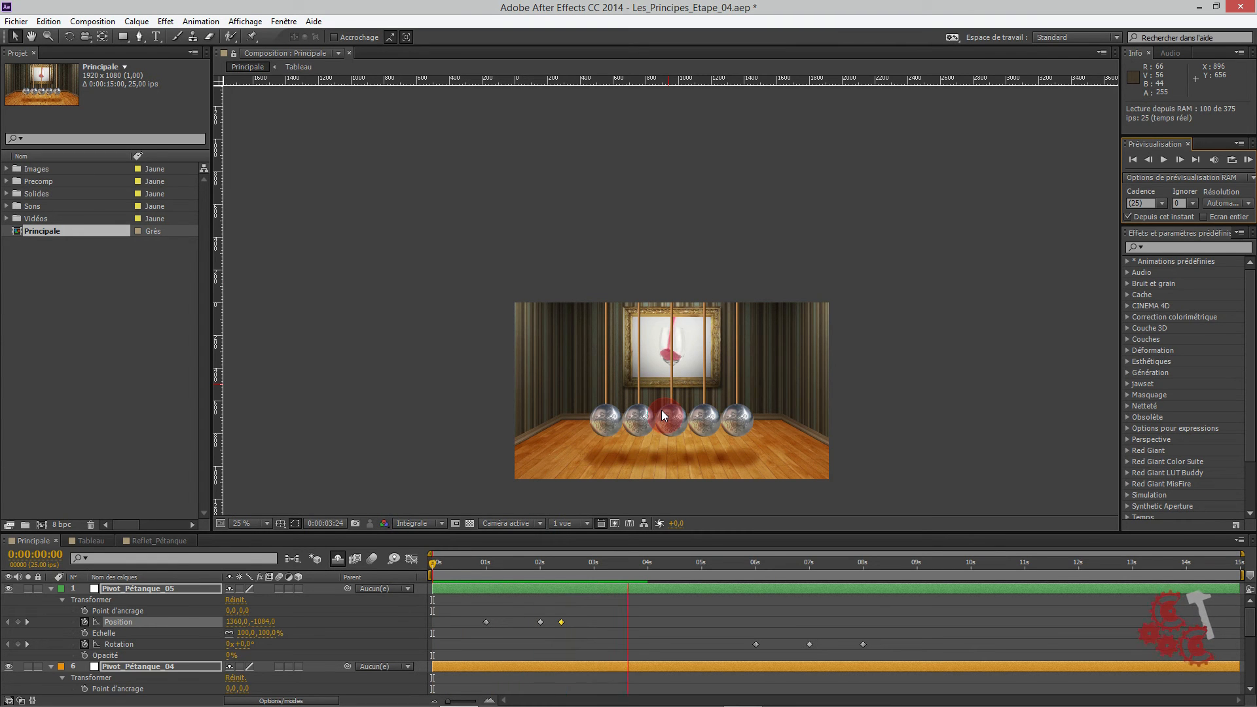
pyautogui.press('space')
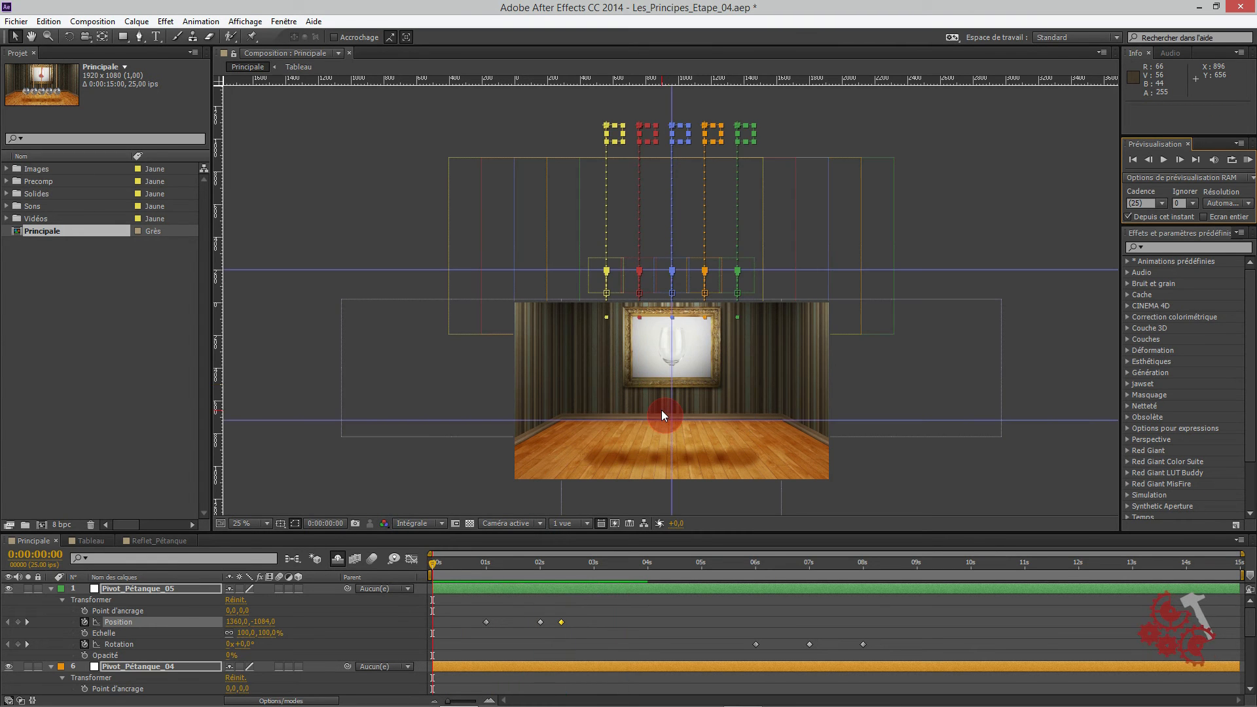
# - At the 0:00:02:00 keyframe, raise the five pivots to a Position Y of -139 and scrub through the rebound
pyautogui.click(548, 569)
pyautogui.moveTo(547, 570); pyautogui.dragTo(544, 602)
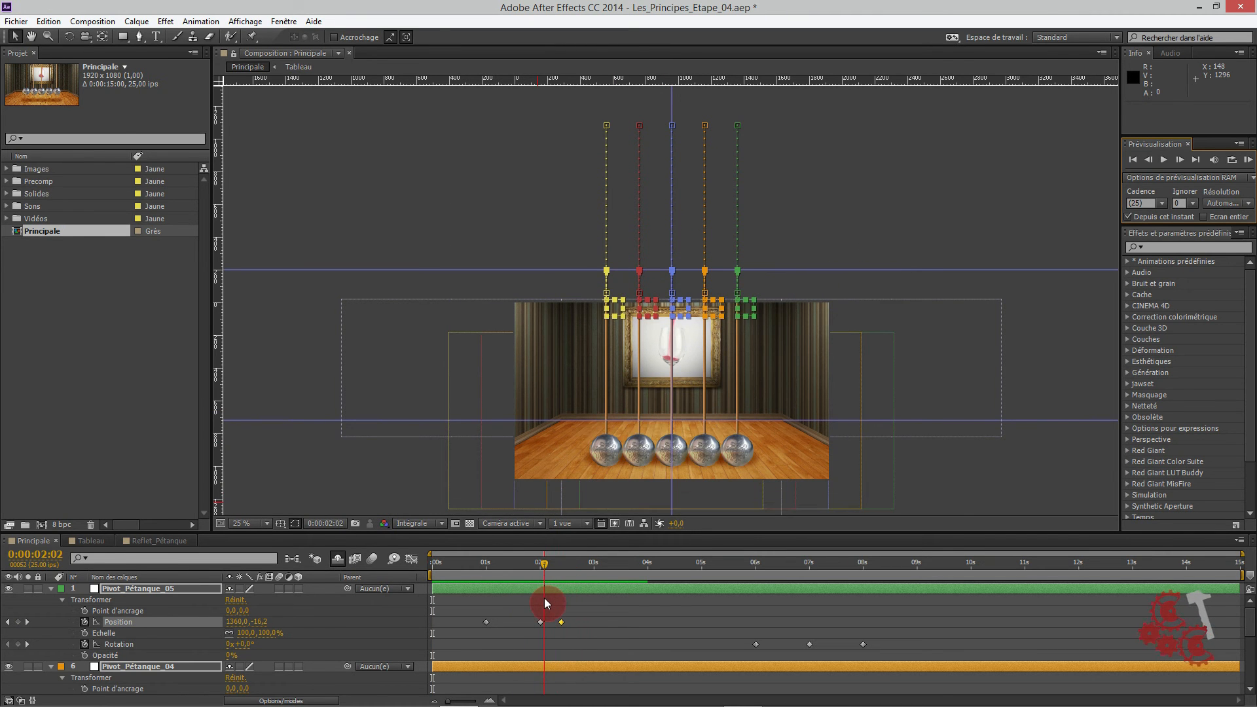
pyautogui.hotkey('ctrl', 'z')
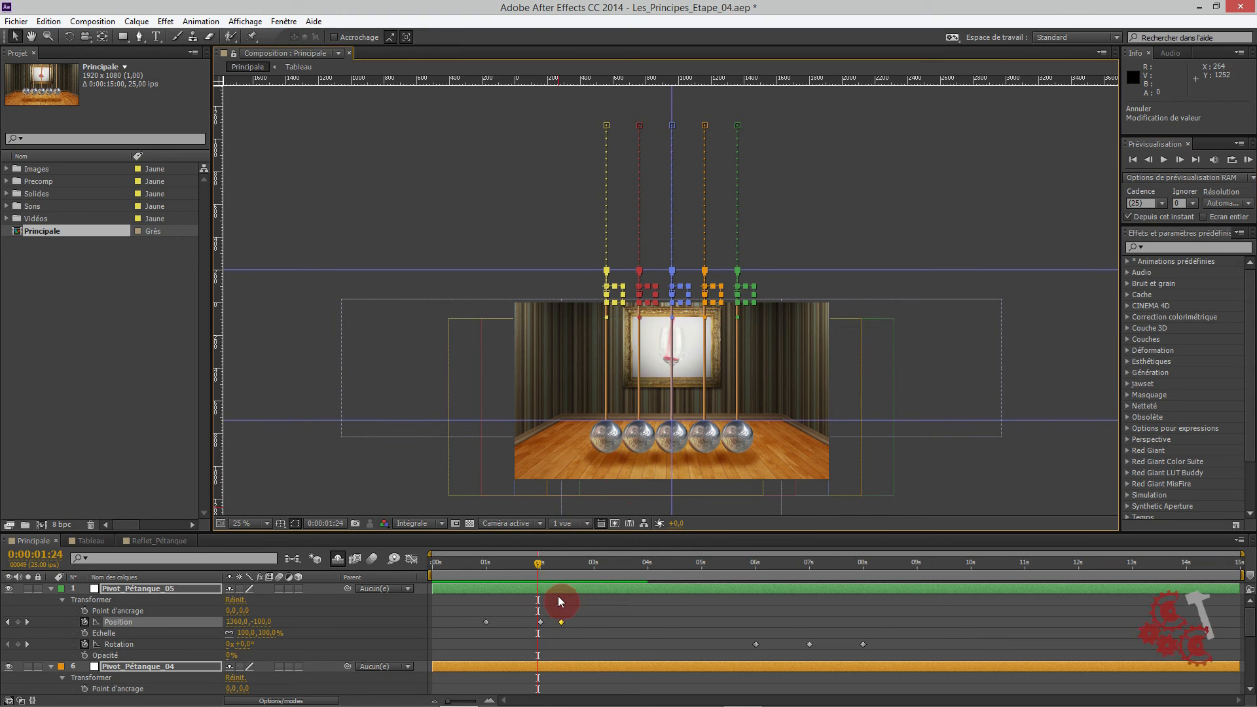
pyautogui.click(539, 571)
pyautogui.moveTo(537, 564); pyautogui.dragTo(538, 563)
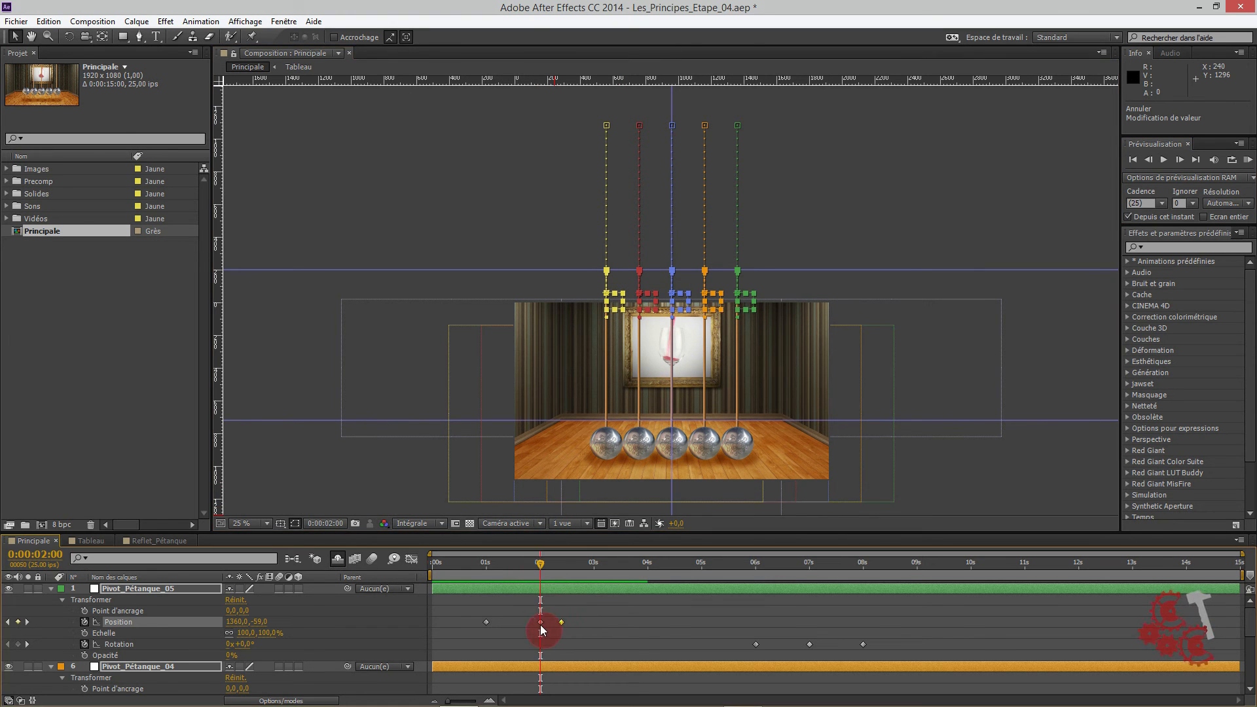
pyautogui.click(9, 622)
pyautogui.click(28, 623)
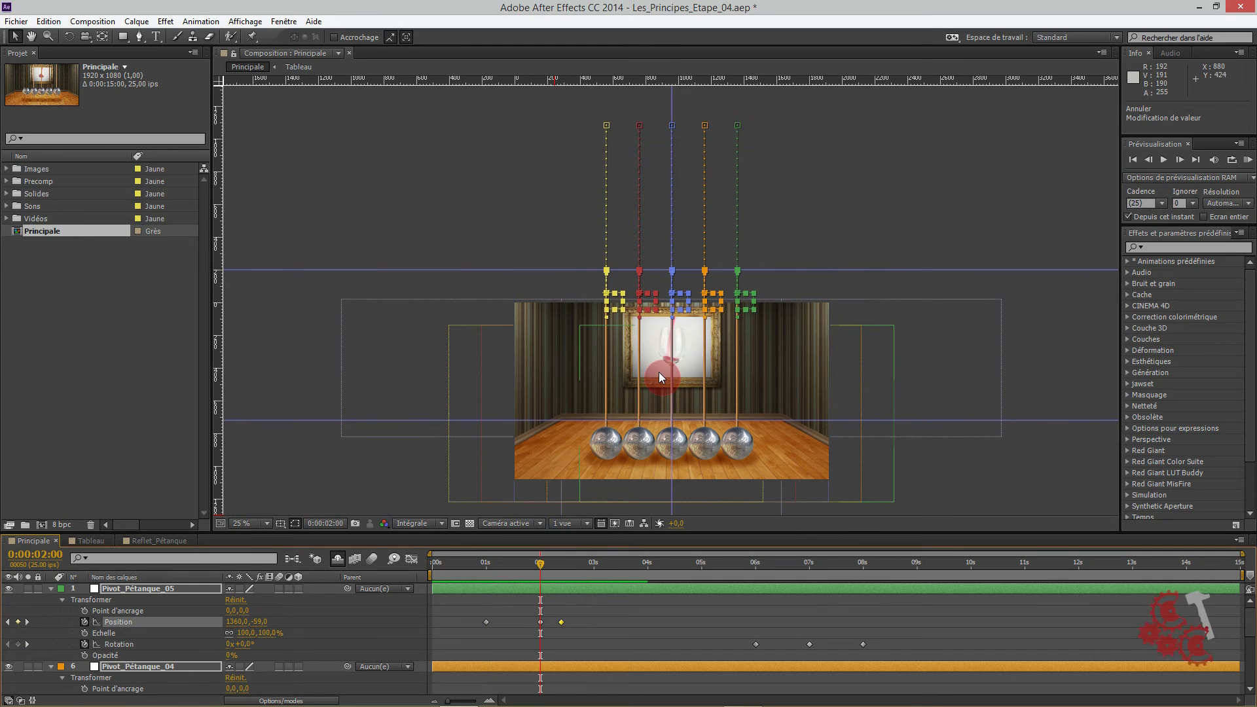
pyautogui.hotkey('shift', 'Up')
pyautogui.hotkey('shift', 'Up')
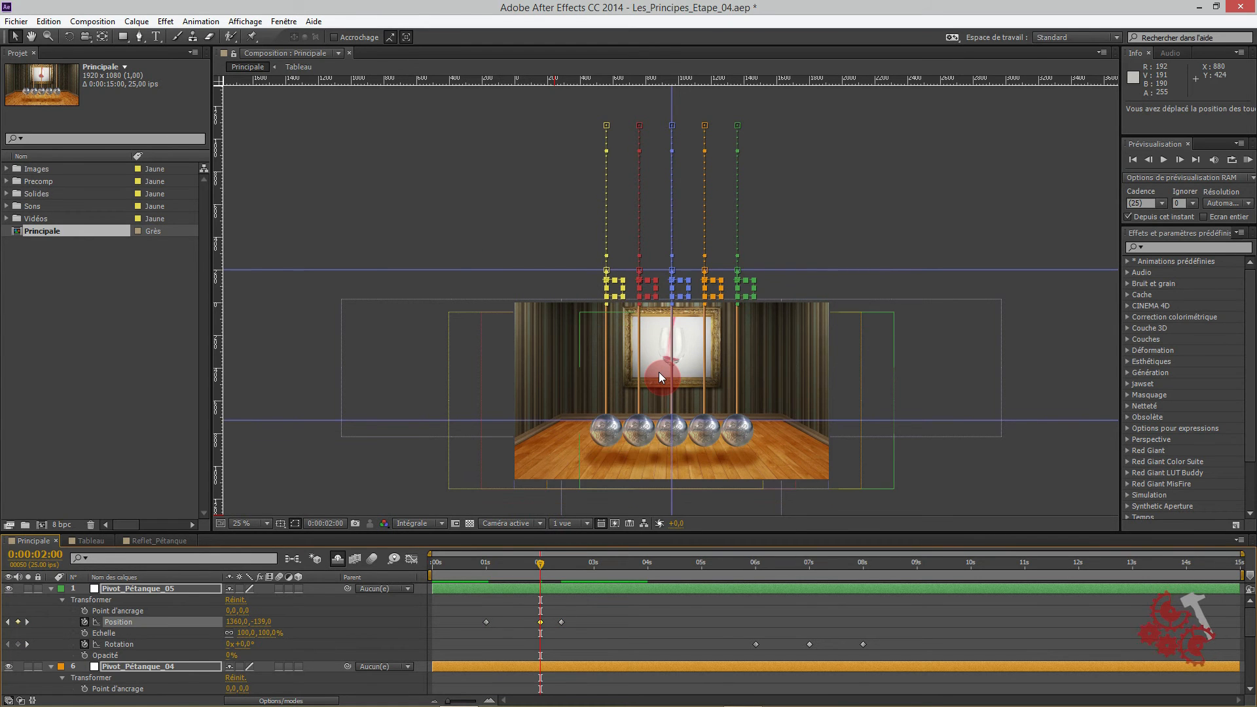
pyautogui.click(485, 563)
pyautogui.moveTo(485, 563); pyautogui.dragTo(582, 594)
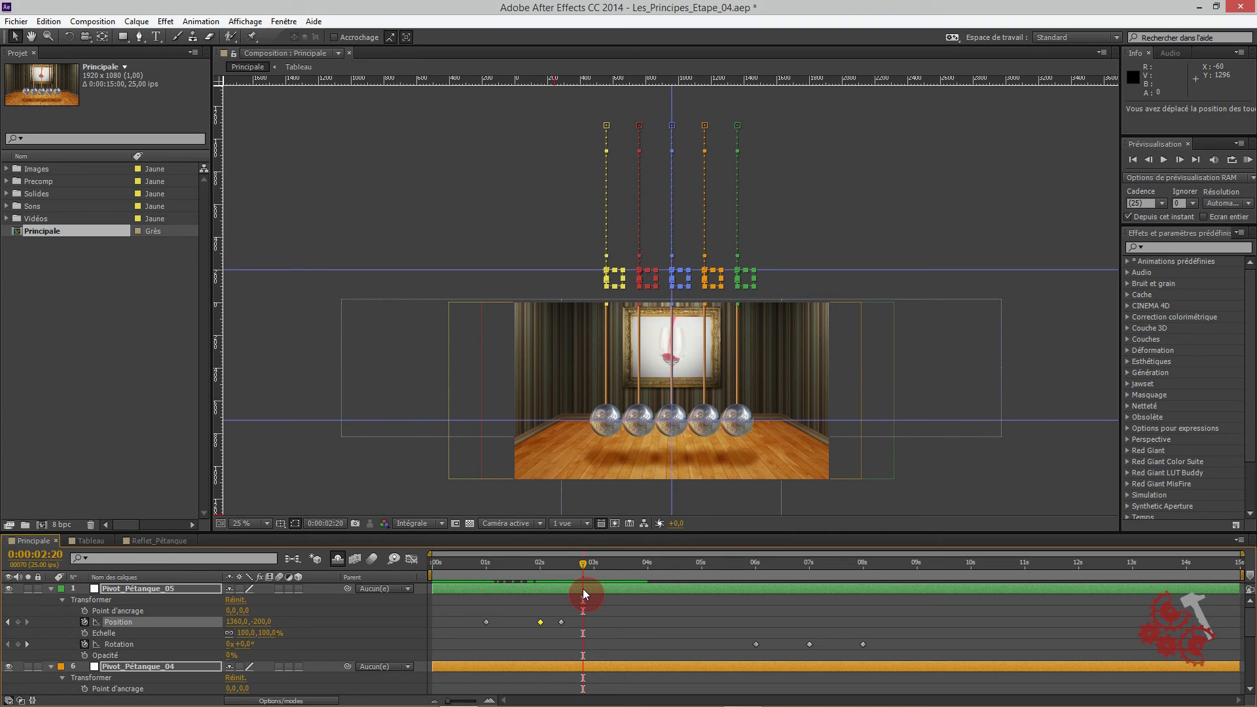
# - Enlarge the timeline area, deselect the layers, and expand the Transform properties of Pivot_Pétanque_03 and Pivot_Pétanque_02
pyautogui.moveTo(494, 532); pyautogui.dragTo(505, 296)
pyautogui.click(55, 558)
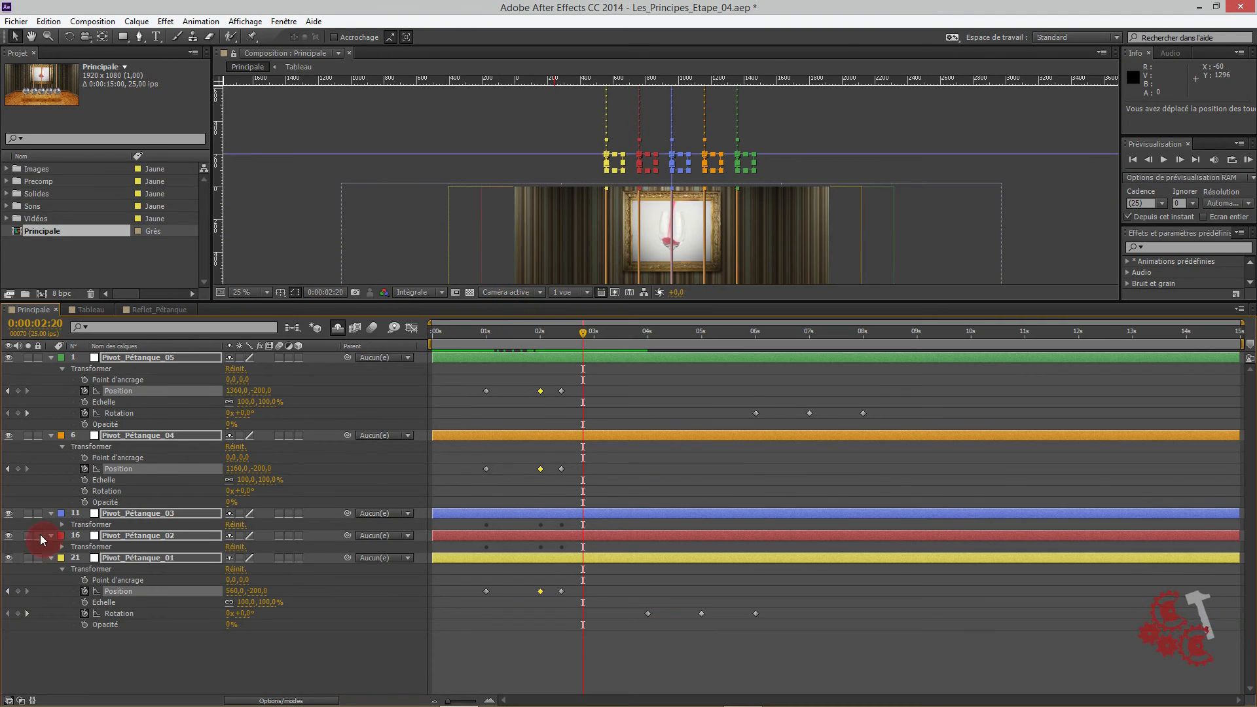
pyautogui.click(59, 528)
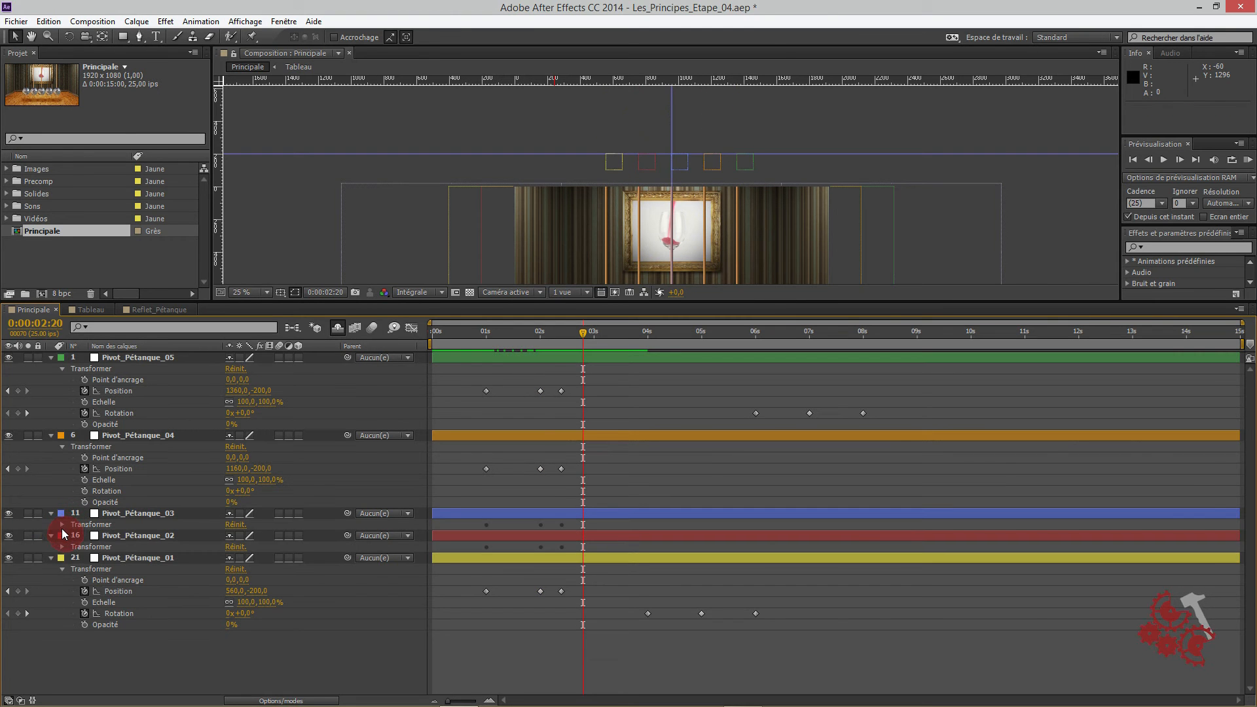
pyautogui.click(63, 525)
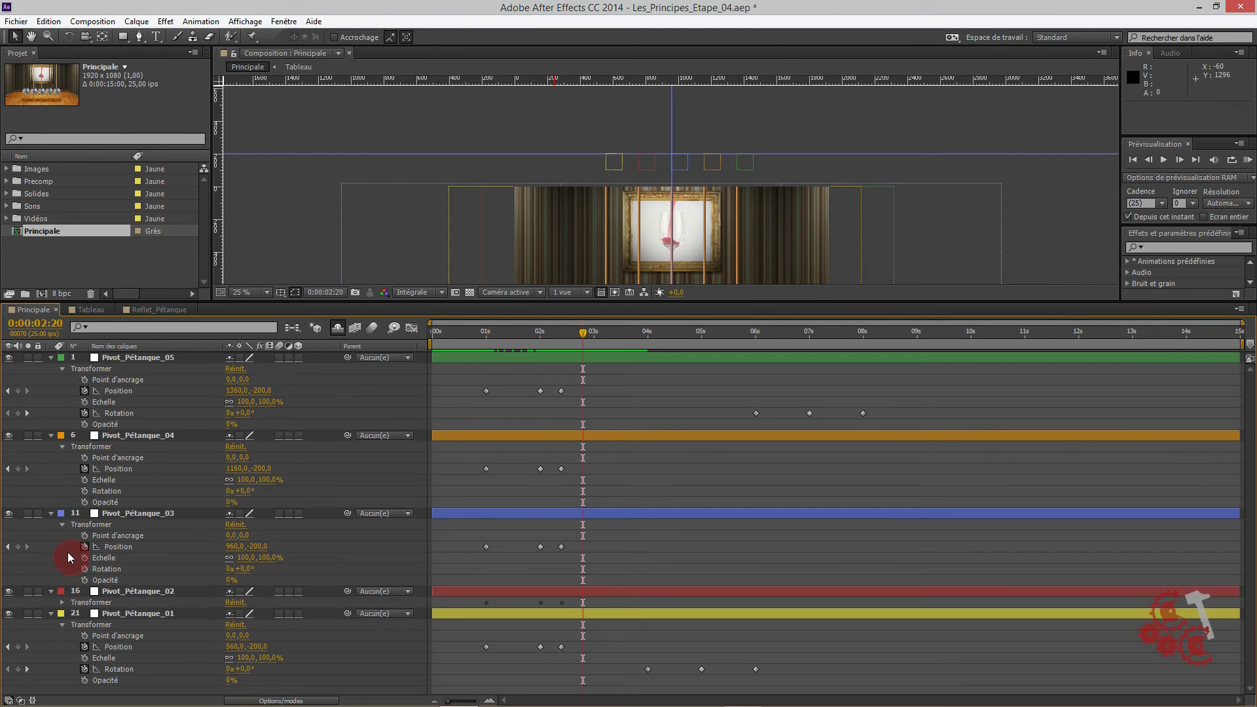
pyautogui.click(62, 602)
pyautogui.scroll(-2, 353, 637)
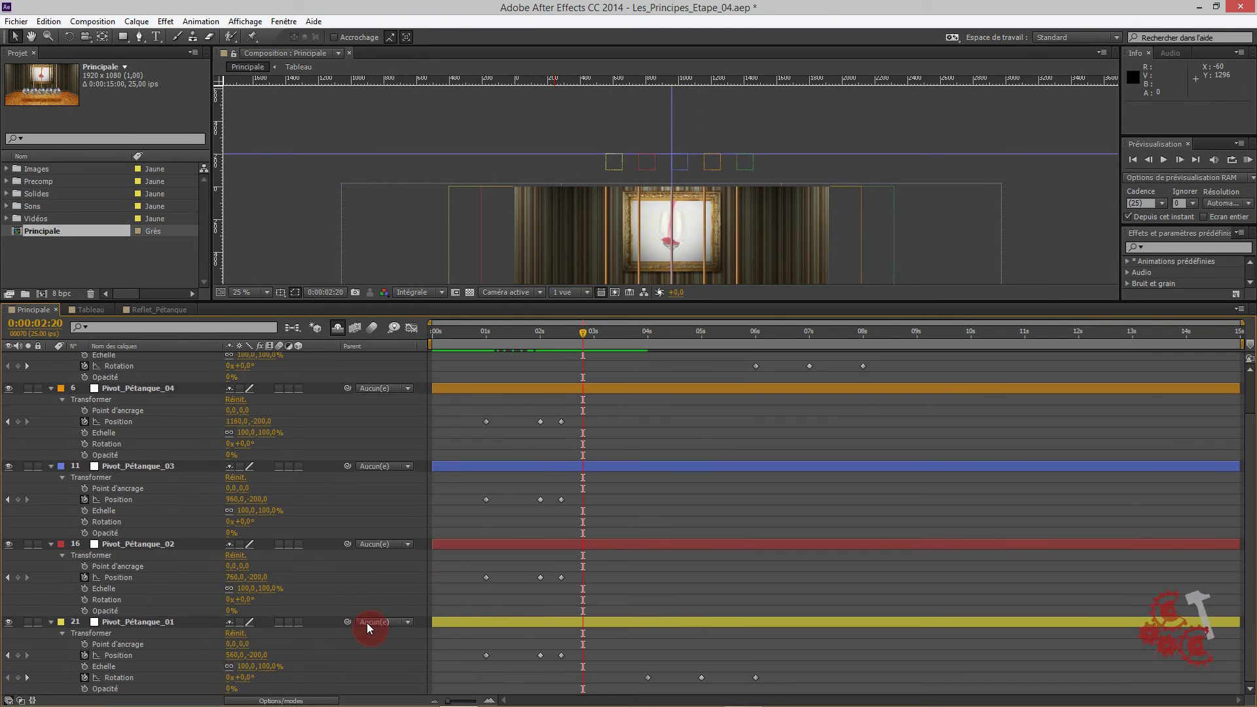
pyautogui.scroll(2, 366, 622)
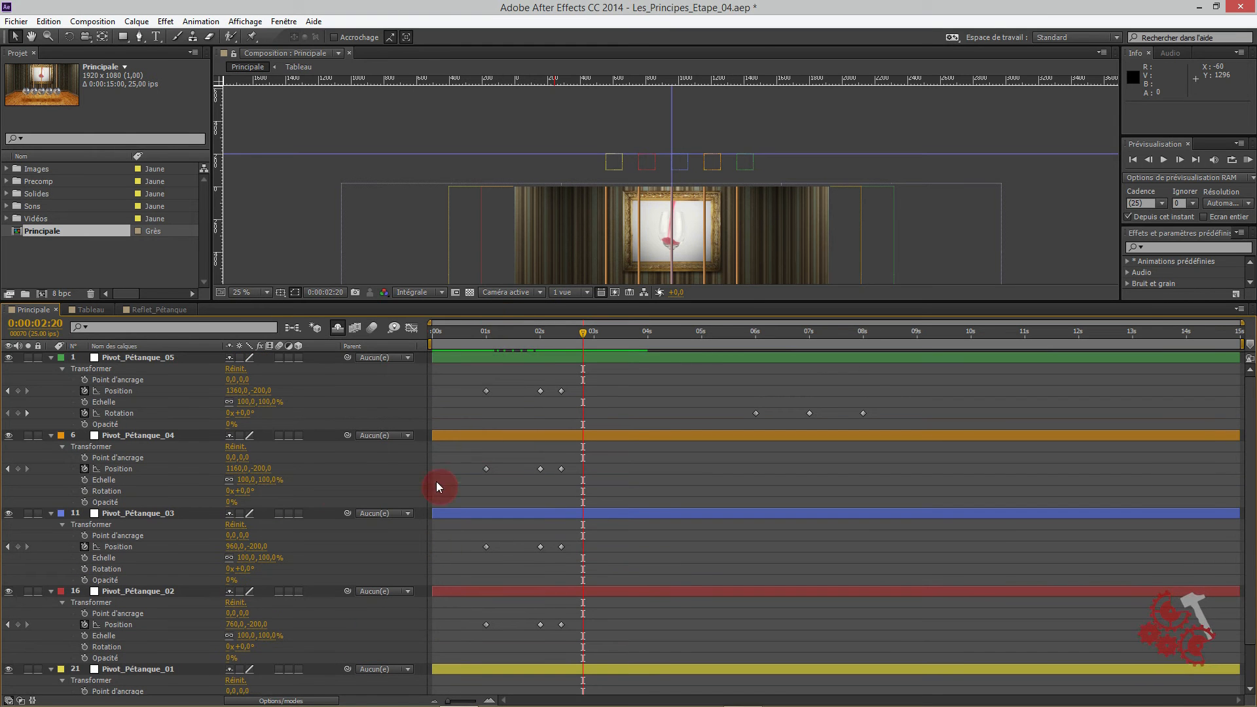
pyautogui.scroll(-1, 419, 616)
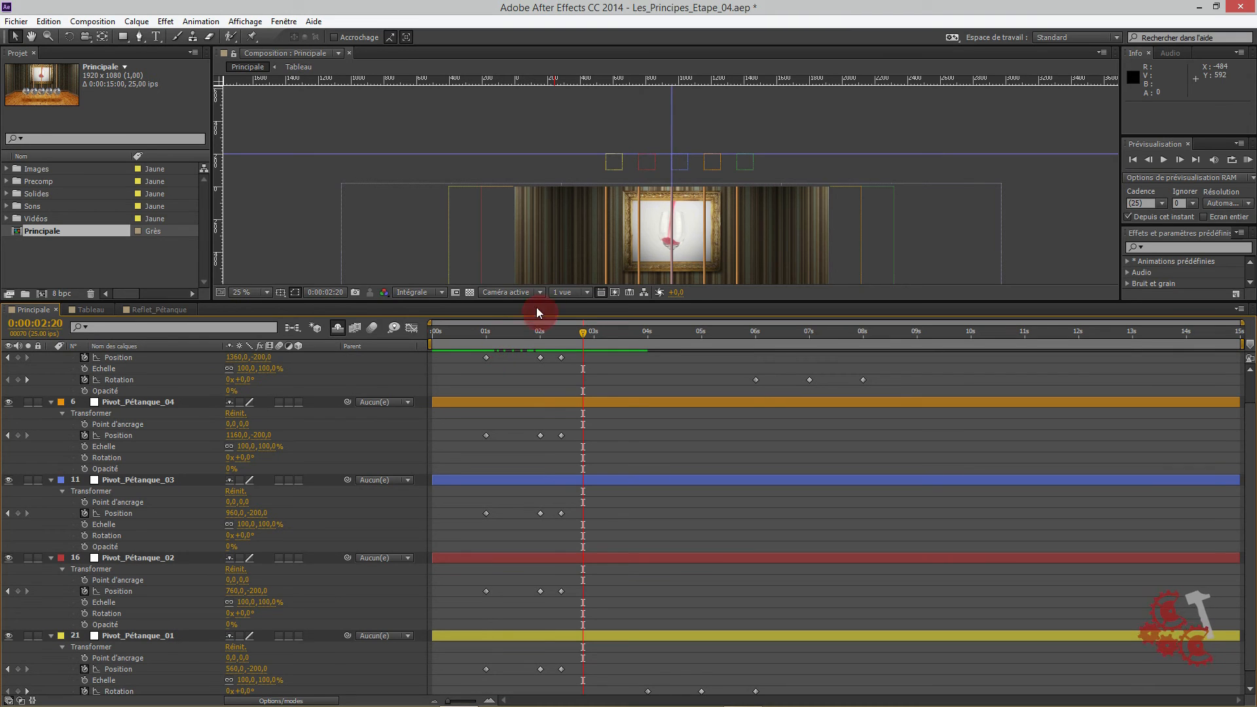
pyautogui.moveTo(572, 257); pyautogui.dragTo(566, 175)
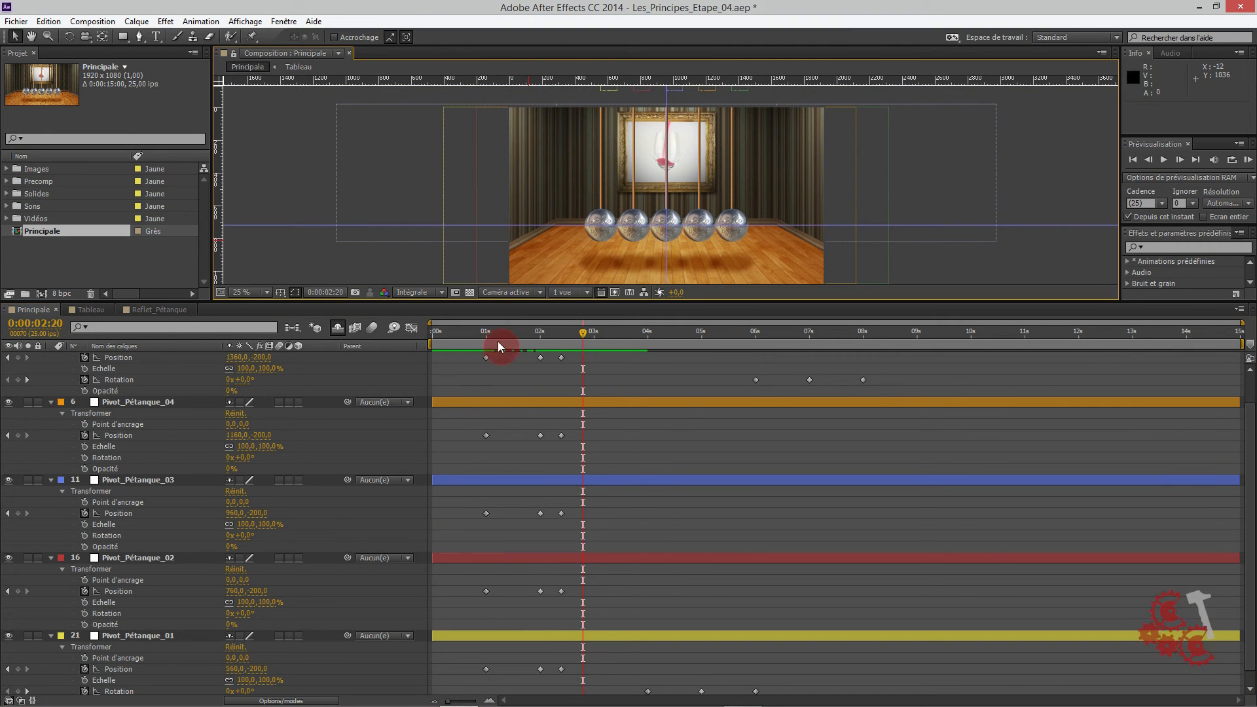
# - Shift the Position keyframes of Pivot_Pétanque_02 through 05 ten frames later, so they start at 0:00:01:10
pyautogui.click(484, 334)
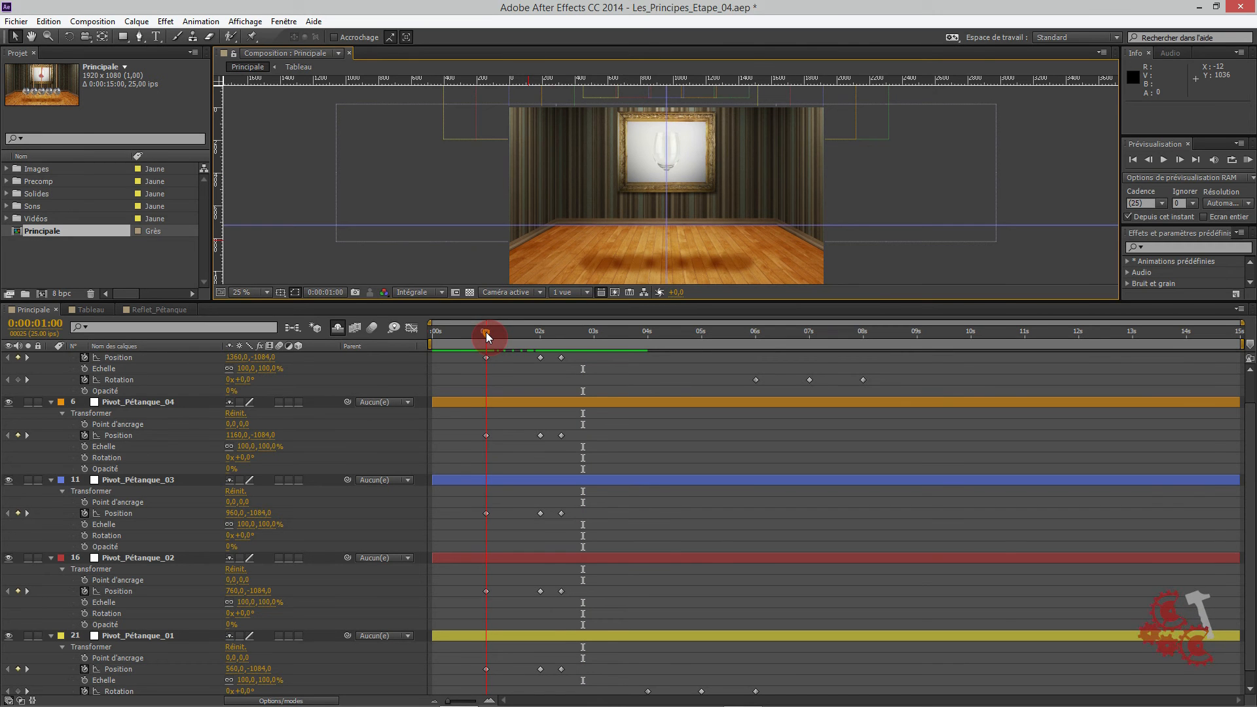
pyautogui.moveTo(486, 332); pyautogui.dragTo(507, 333)
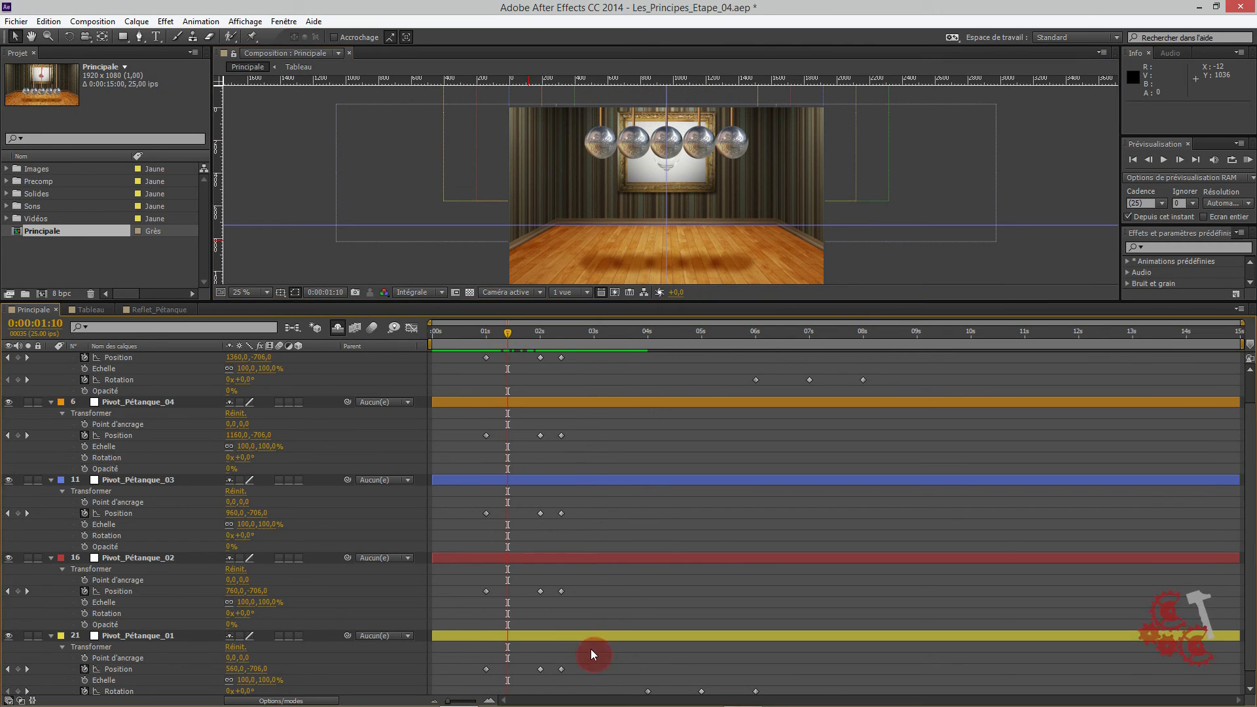
pyautogui.moveTo(591, 602); pyautogui.dragTo(474, 339)
pyautogui.moveTo(485, 614); pyautogui.dragTo(508, 626)
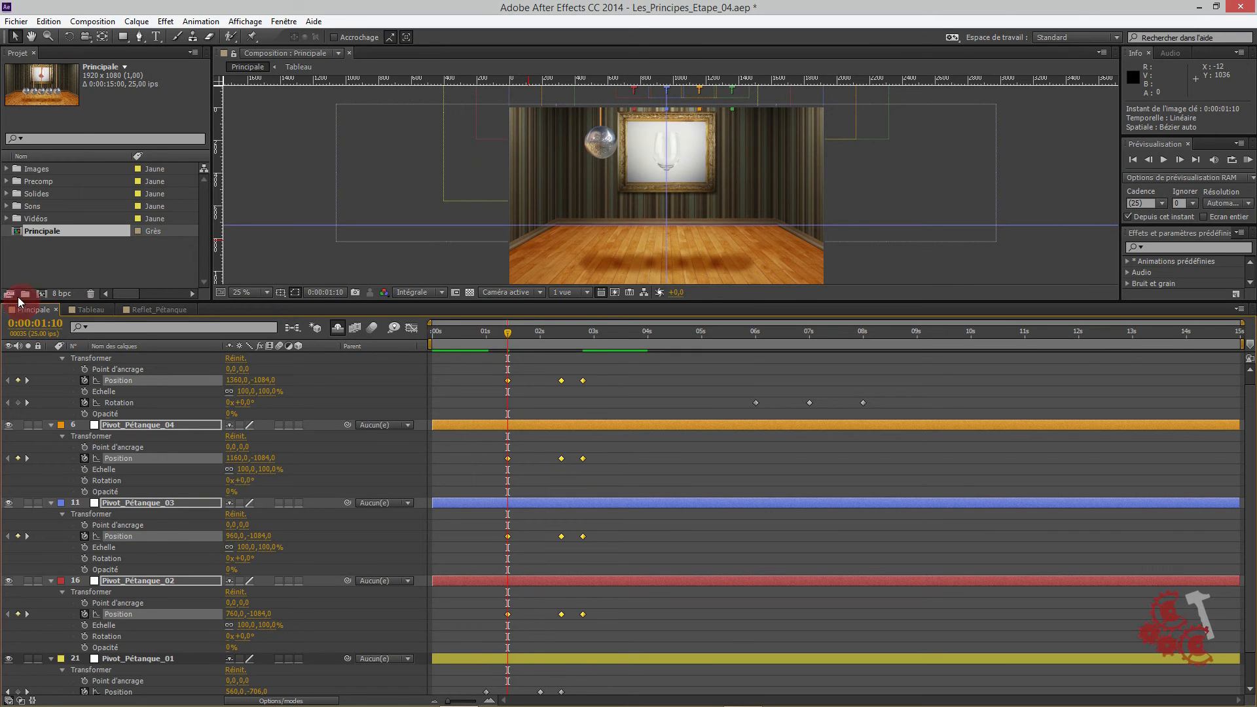
# - Shift the Position keyframes of Pivot_Pétanque_03, 04 and 05 so they start at 0:00:01:20
pyautogui.moveTo(508, 333); pyautogui.dragTo(527, 335)
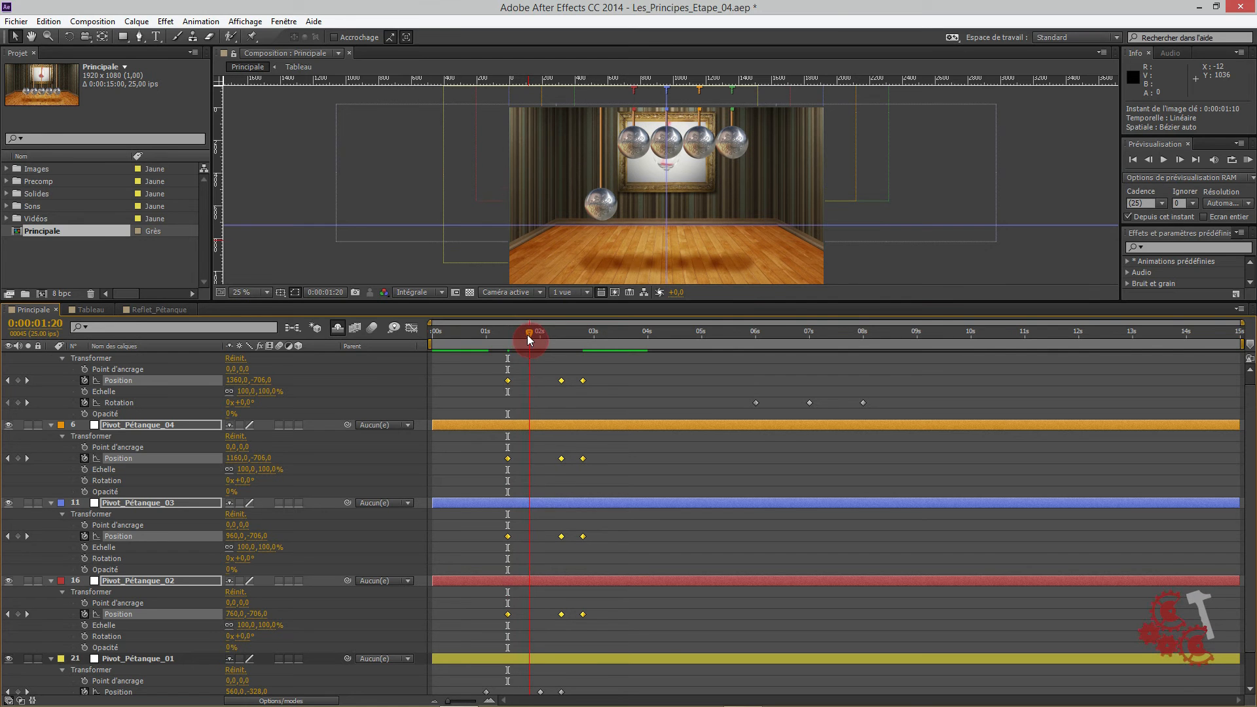
pyautogui.moveTo(469, 369); pyautogui.dragTo(618, 561)
pyautogui.moveTo(508, 536); pyautogui.dragTo(529, 540)
# - Advance ten frames to 0:00:02:05 and align the first Position keyframes of Pivot_Pétanque_04 and 05 there, moving their whole sets
pyautogui.click(51, 325)
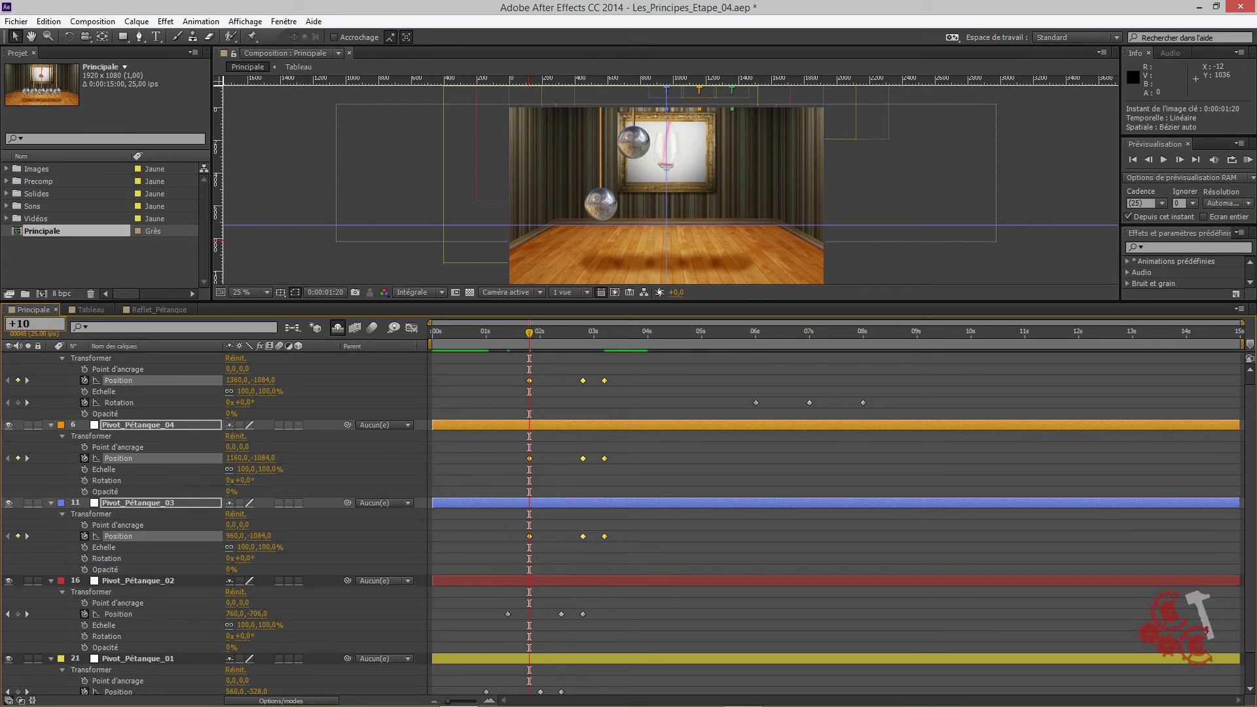
pyautogui.write('+10')
pyautogui.press('Return')
pyautogui.moveTo(633, 475); pyautogui.dragTo(501, 360)
pyautogui.moveTo(529, 458); pyautogui.dragTo(552, 467)
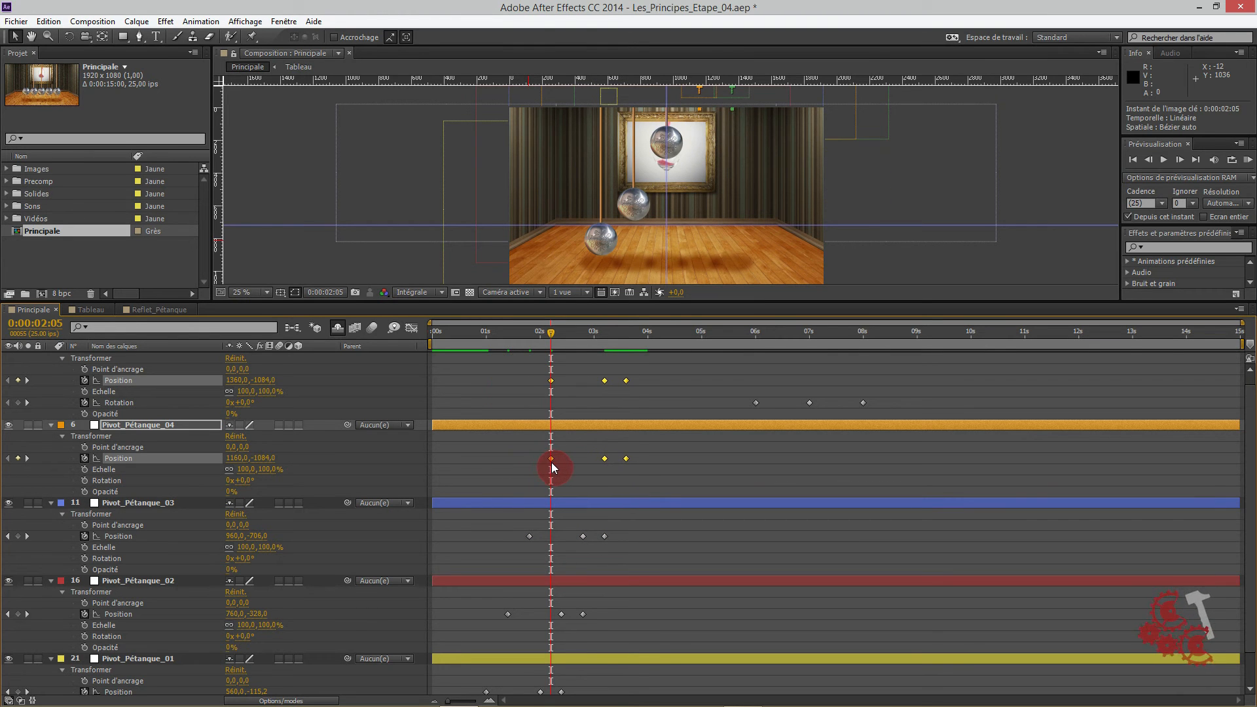
# - Go to 0:00:02:15 and shift the three Position keyframes of Pivot_Pétanque_05 so they start there
pyautogui.click(39, 323)
pyautogui.write('215')
pyautogui.press('Return')
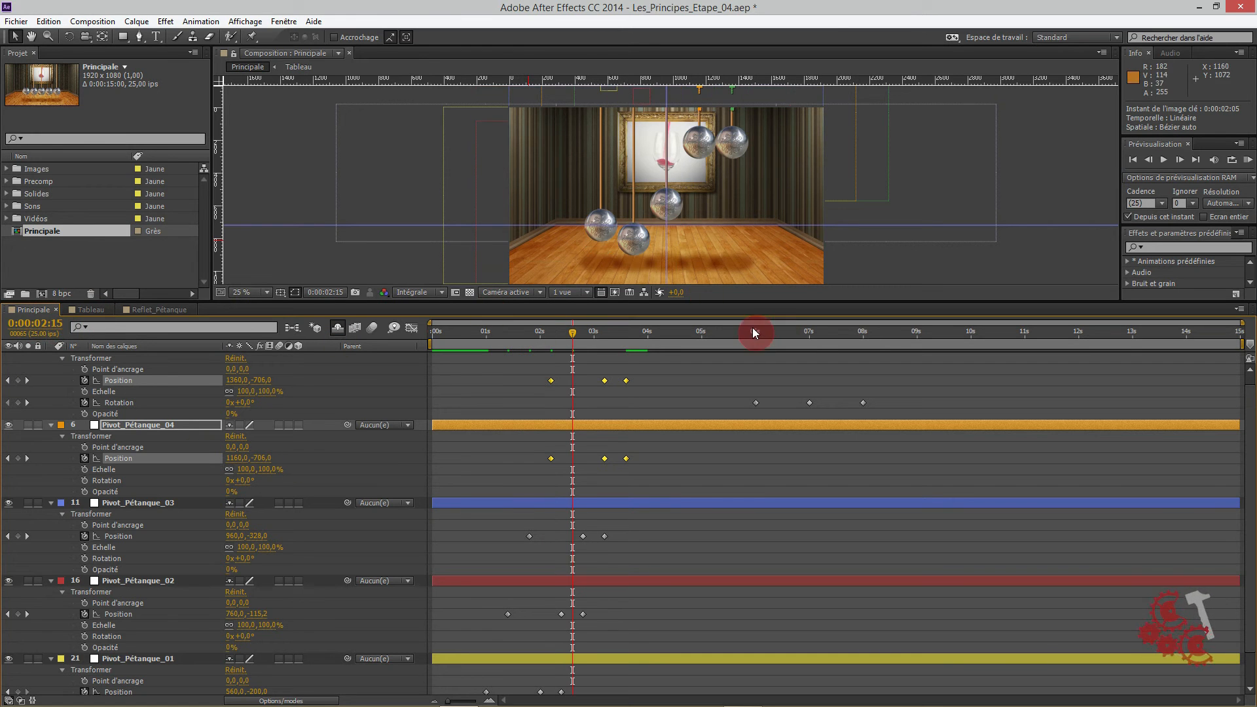
pyautogui.moveTo(528, 400); pyautogui.dragTo(634, 368)
pyautogui.moveTo(551, 380); pyautogui.dragTo(582, 391)
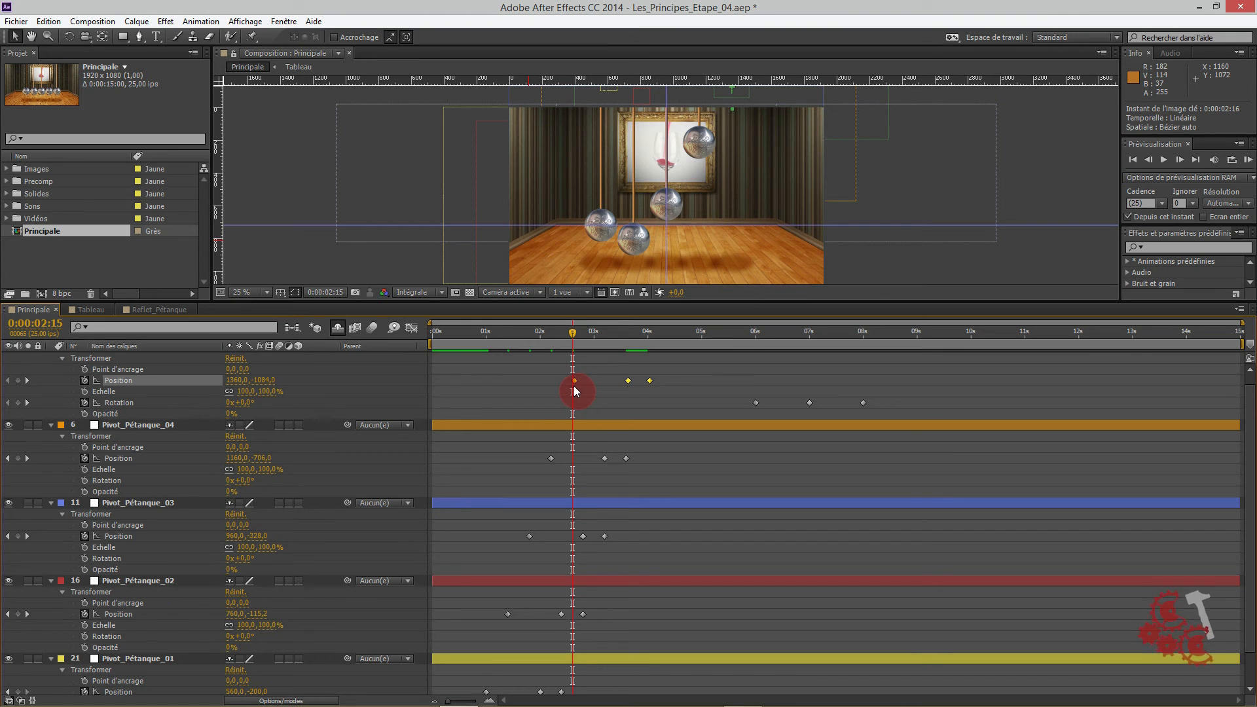
# - Return to the start and play a RAM preview of the balls dropping one after another and swinging
pyautogui.click(484, 333)
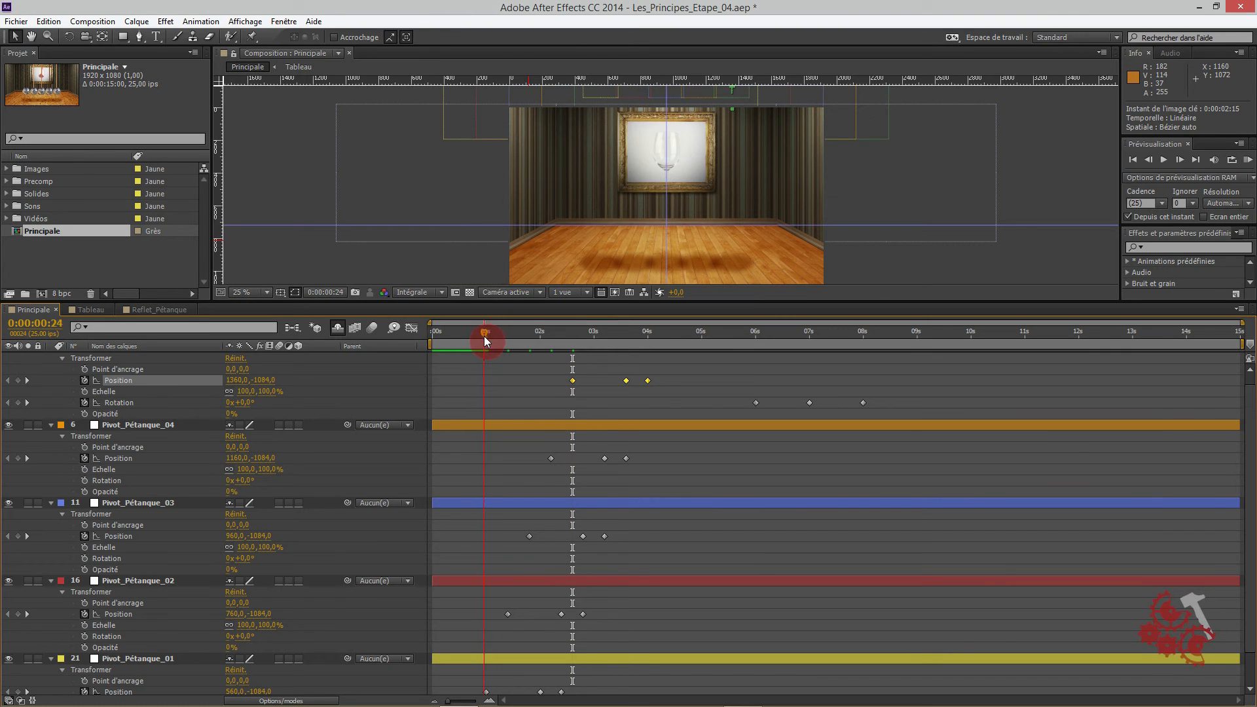
pyautogui.moveTo(490, 338); pyautogui.dragTo(335, 362)
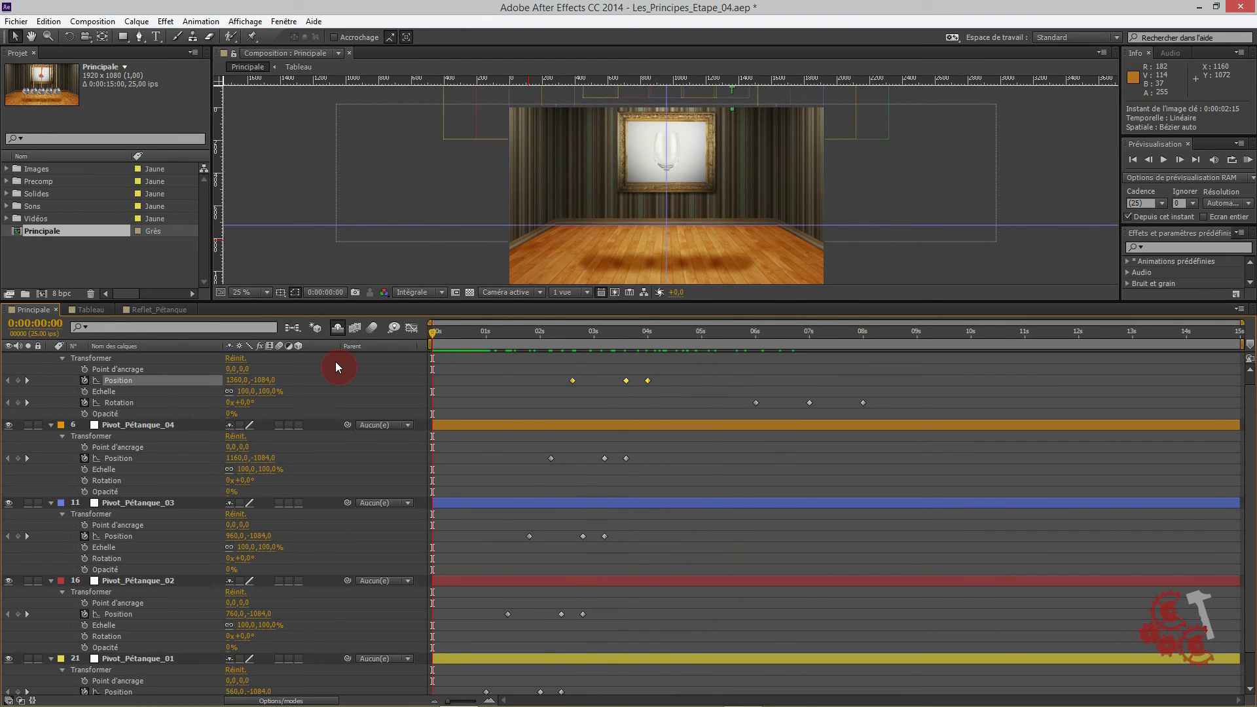
pyautogui.press('KP_0')
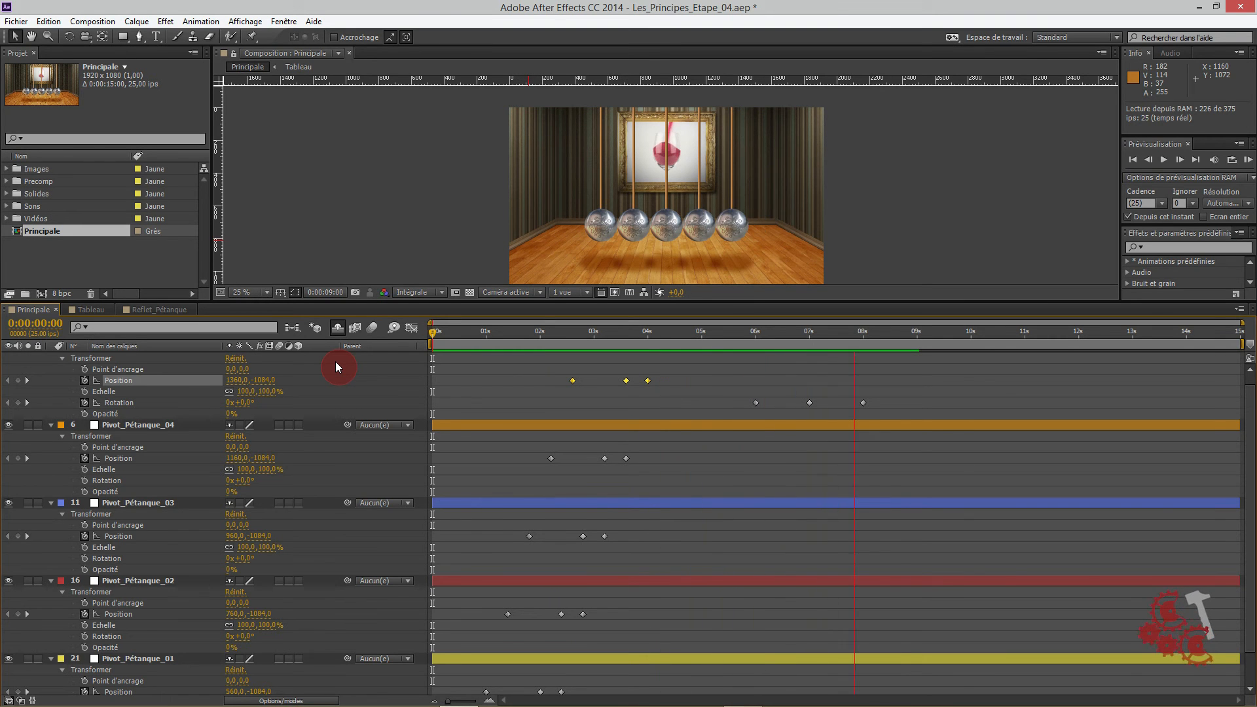
pyautogui.press('space')
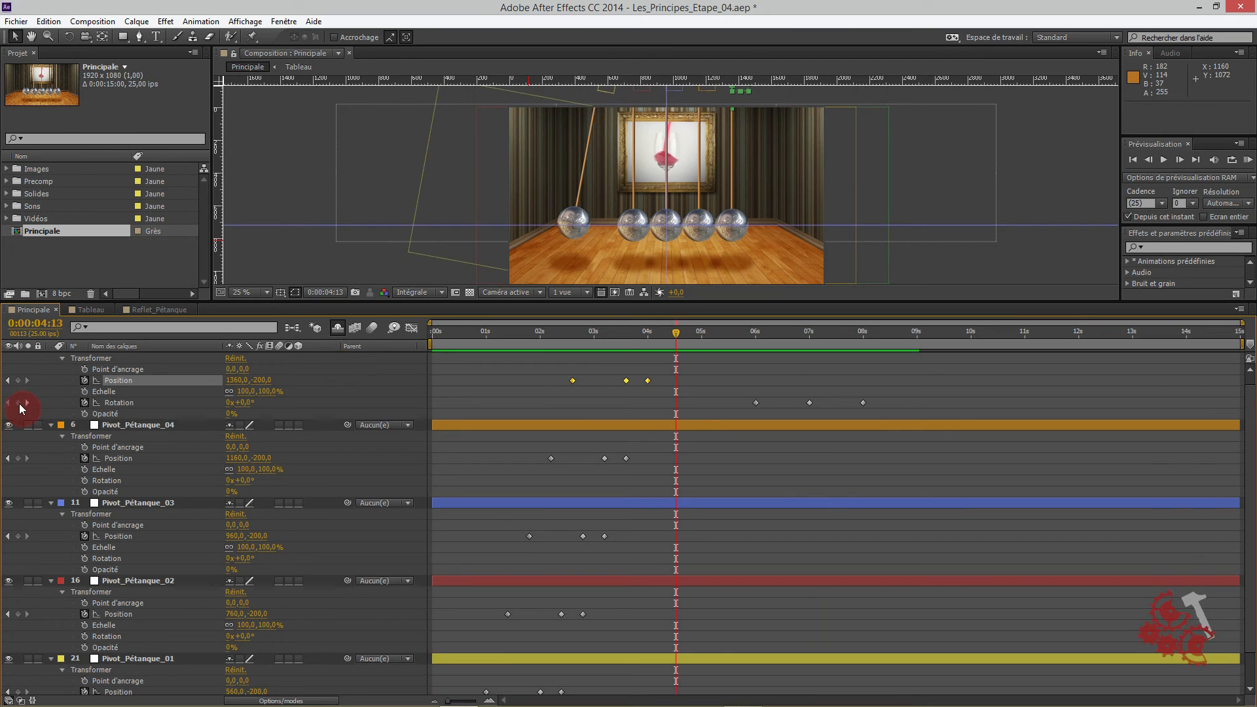
# - Collapse the properties of all five pivot layers in the timeline
pyautogui.scroll(1, 23, 404)
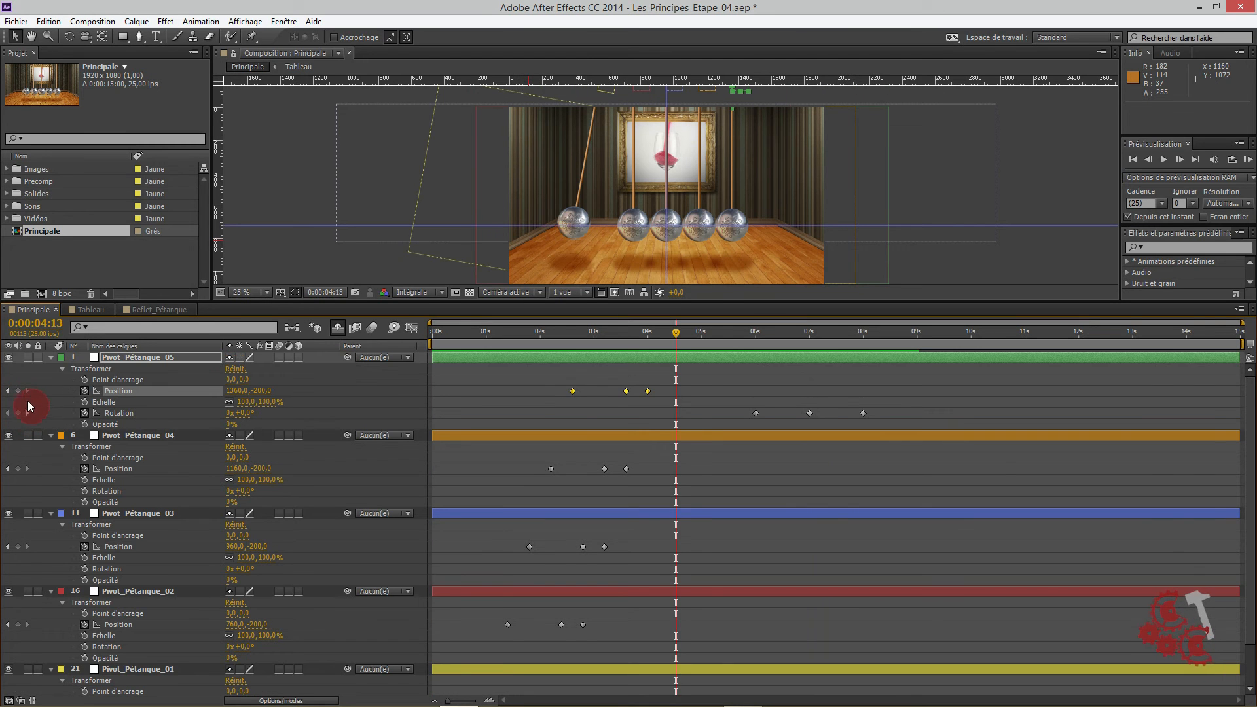
pyautogui.click(50, 358)
pyautogui.click(51, 369)
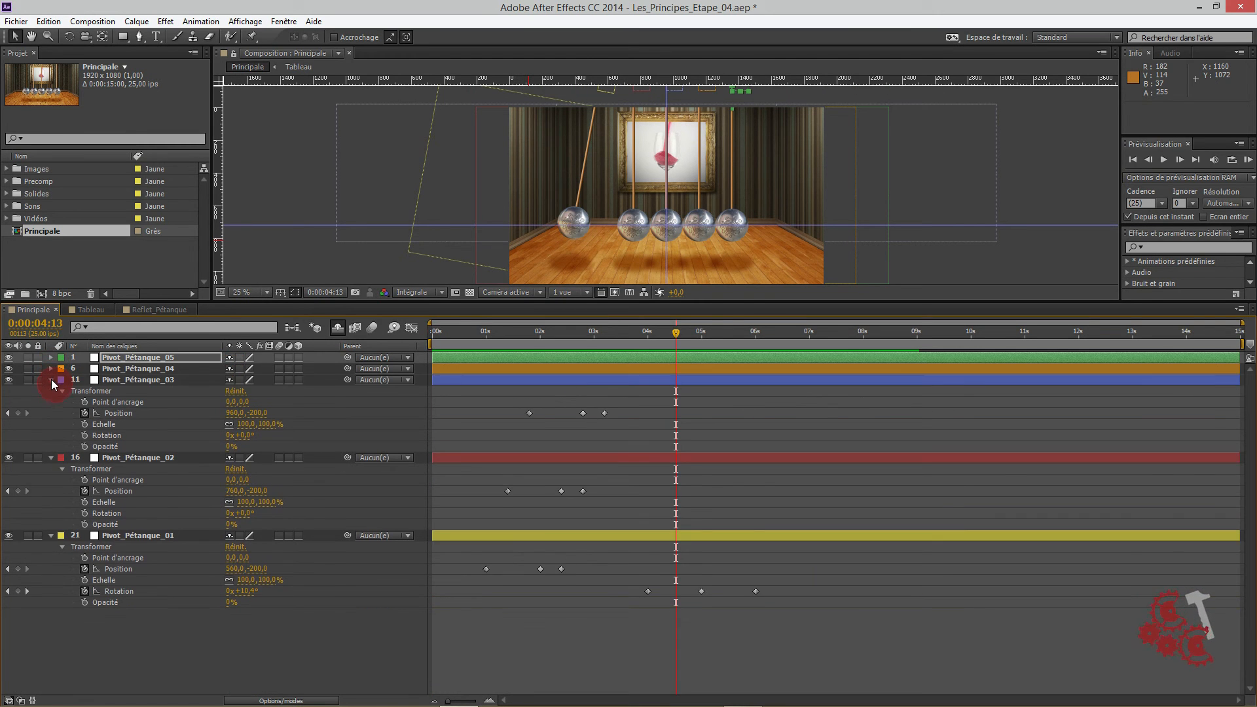
pyautogui.click(51, 379)
pyautogui.click(53, 391)
pyautogui.click(52, 402)
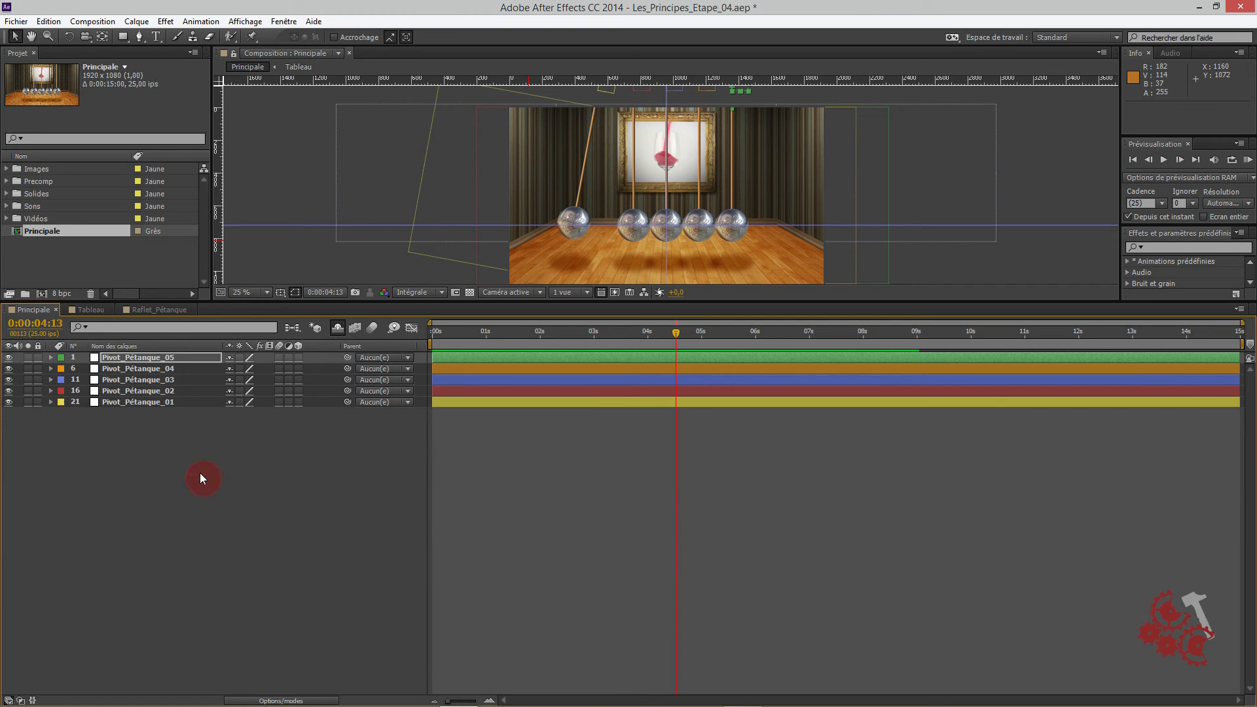
# - Reveal the shy layers, turn off shy for the five Ombre_Pétanque shadow layers, and hide the remaining shy layers again
pyautogui.click(338, 330)
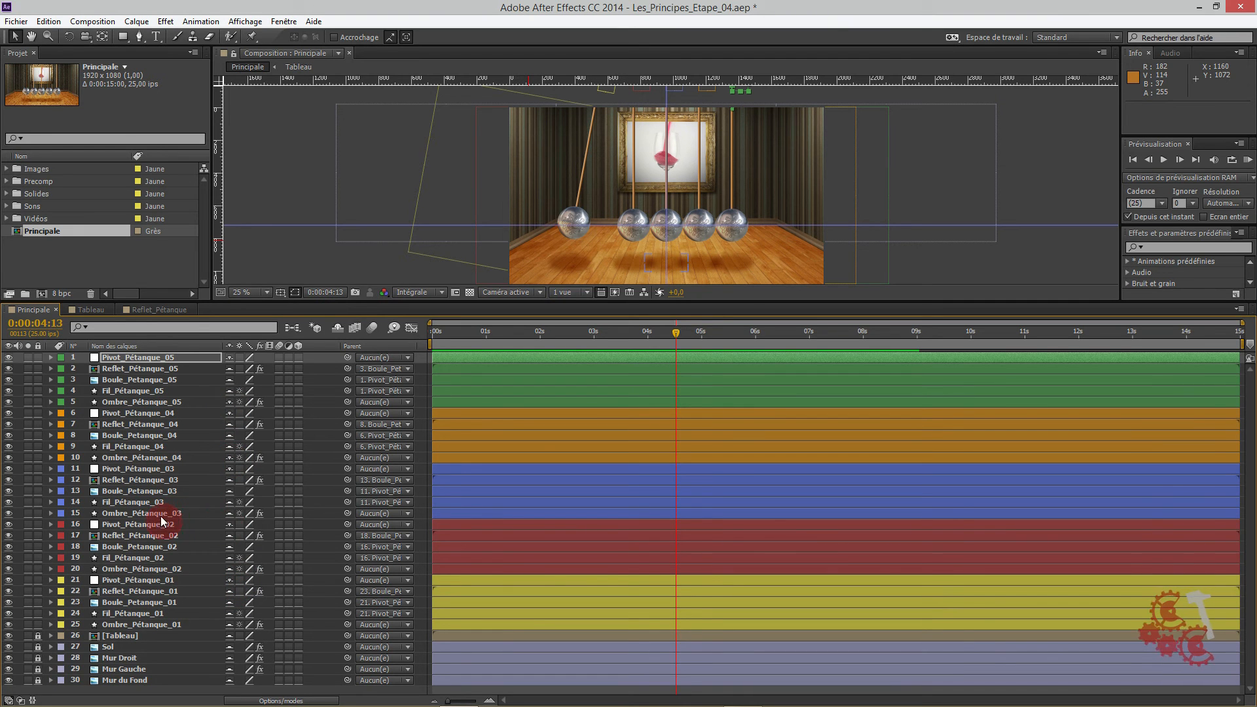
pyautogui.click(230, 514)
pyautogui.click(230, 570)
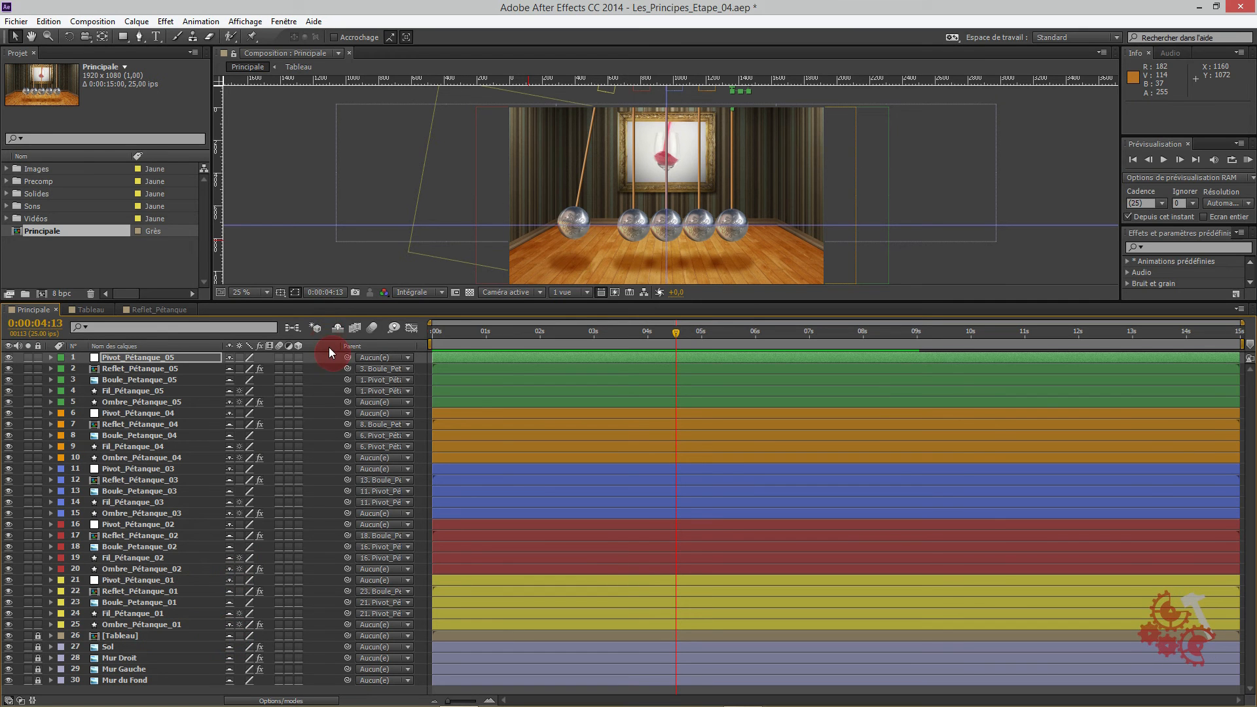
pyautogui.click(338, 328)
pyautogui.click(218, 563)
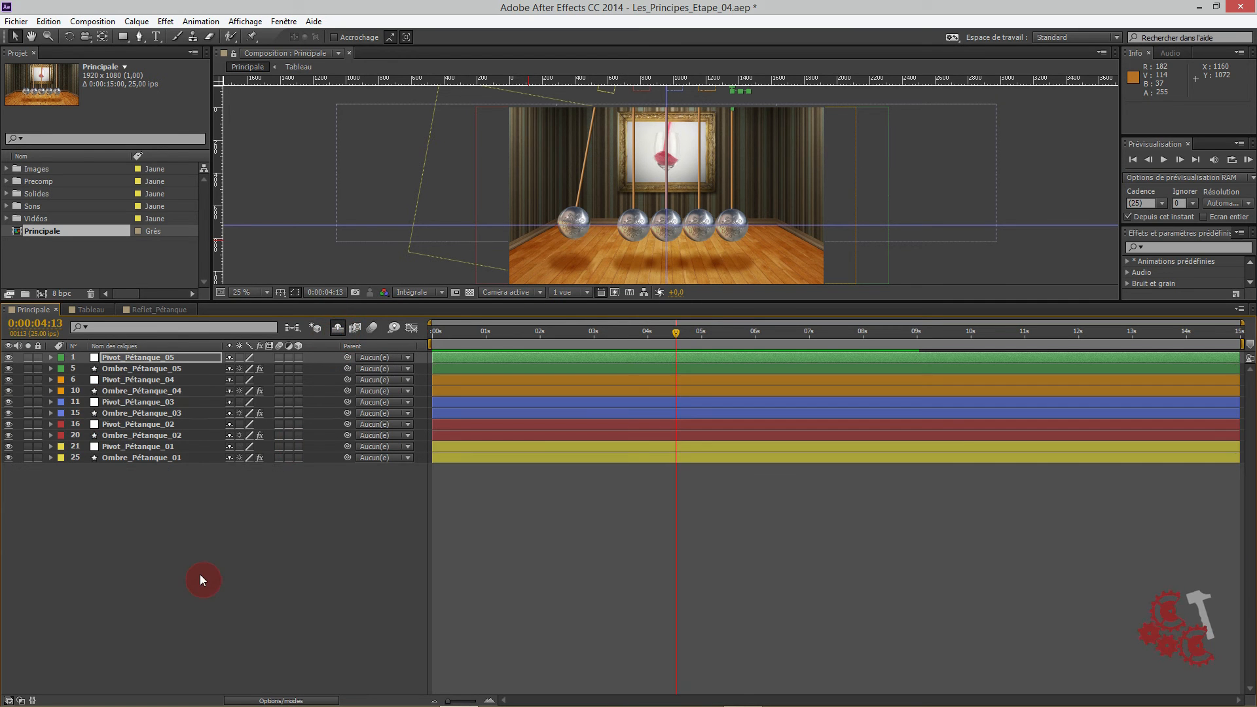
pyautogui.click(223, 449)
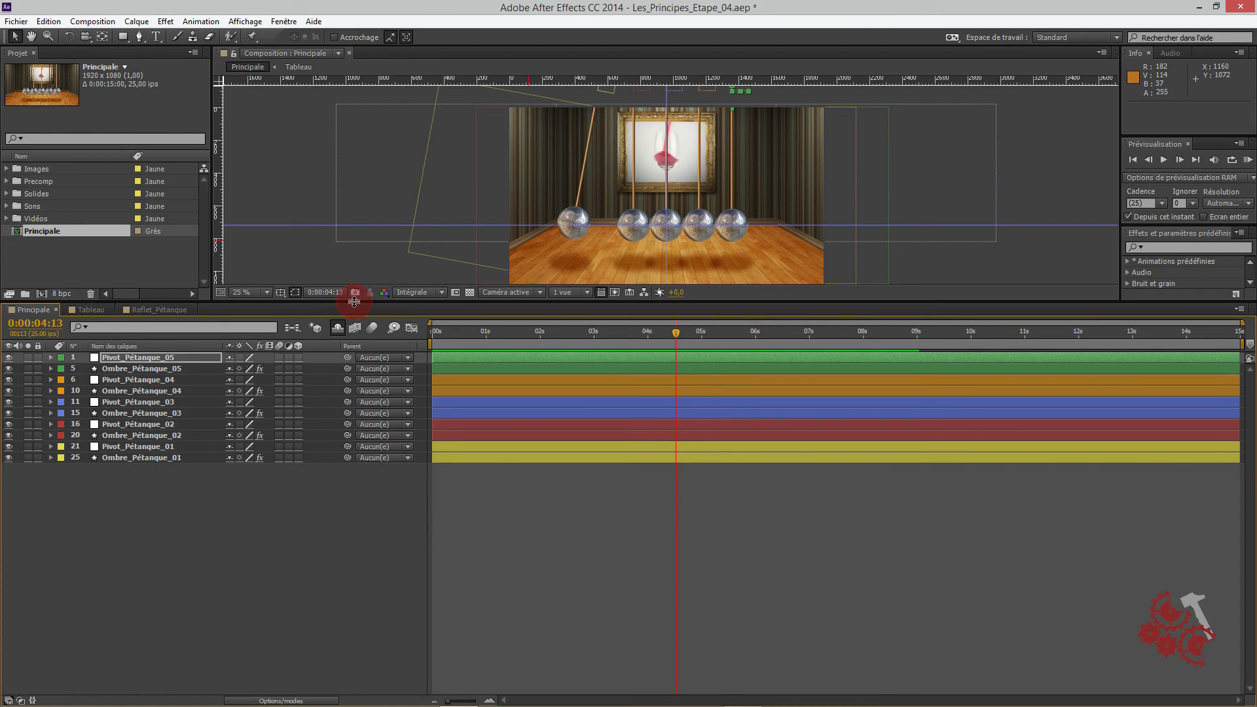
# - Enlarge the composition view, go to 0:00:01:00 and deselect the Pivot_Pétanque_05 layer
pyautogui.moveTo(353, 305); pyautogui.dragTo(345, 425)
pyautogui.moveTo(547, 465); pyautogui.dragTo(485, 483)
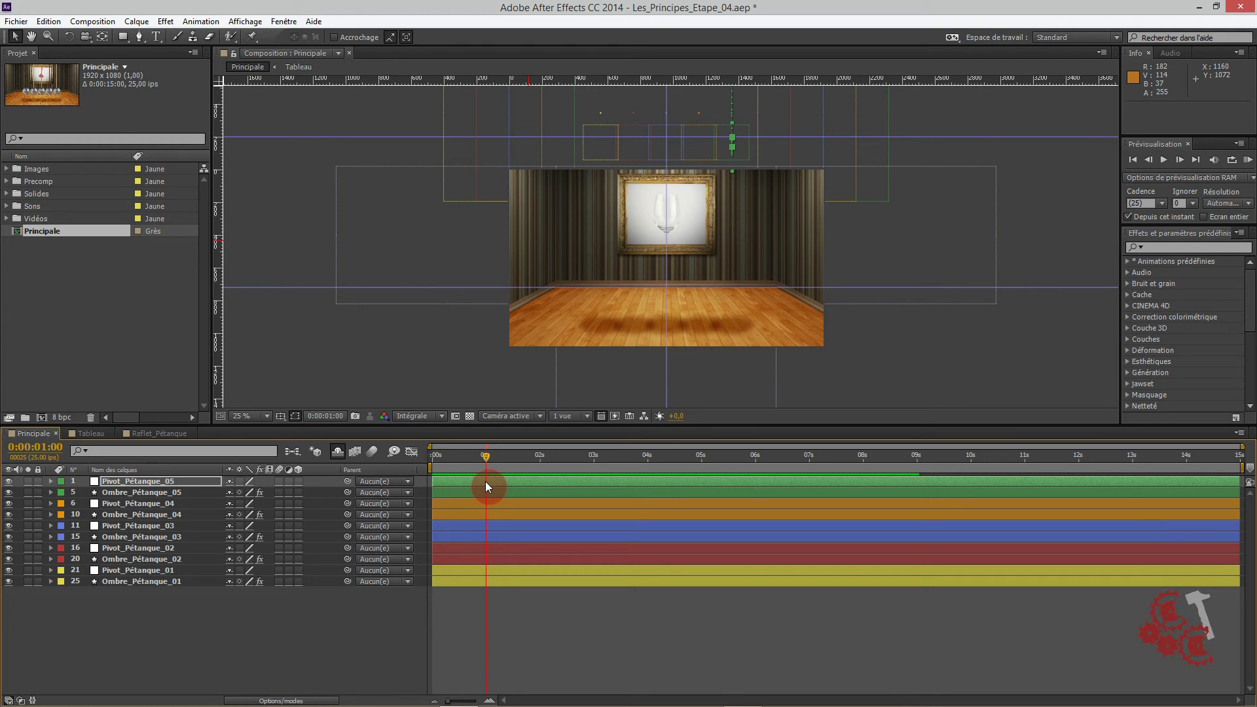
pyautogui.click(171, 638)
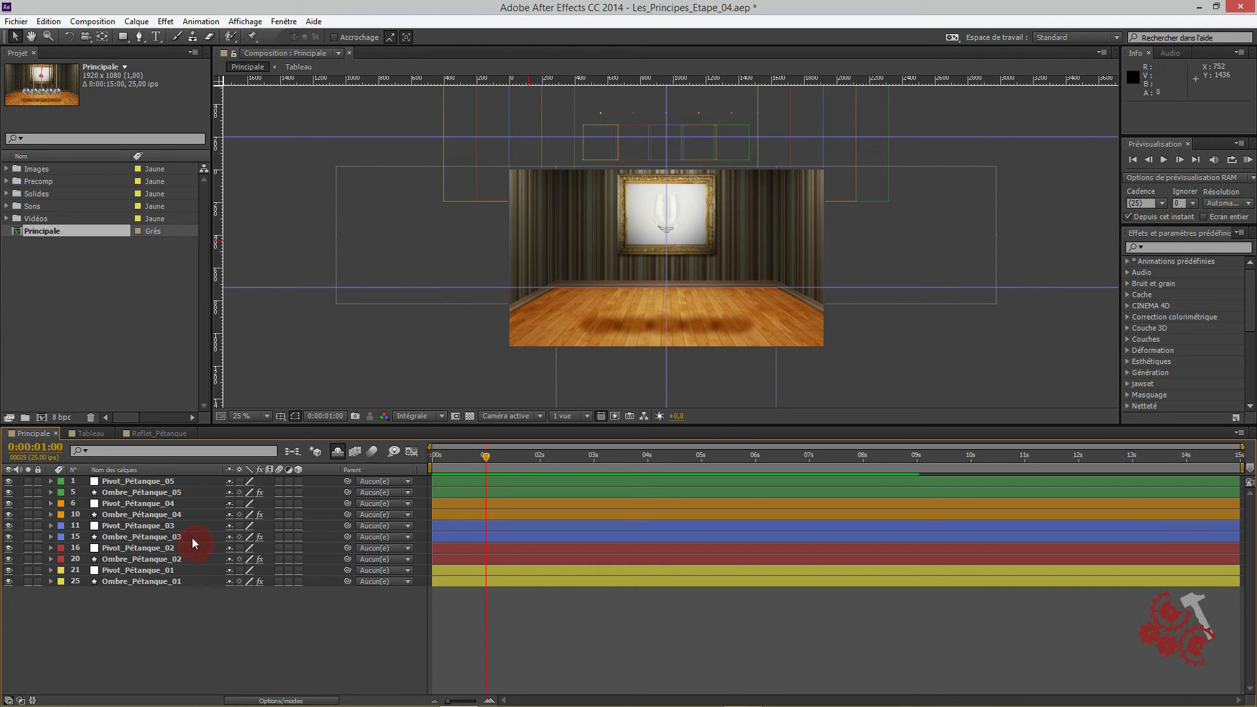
# - Expand the properties of Ombre_Pétanque_05 and enlarge the view of the shadows on the floor to 50 %
pyautogui.click(150, 494)
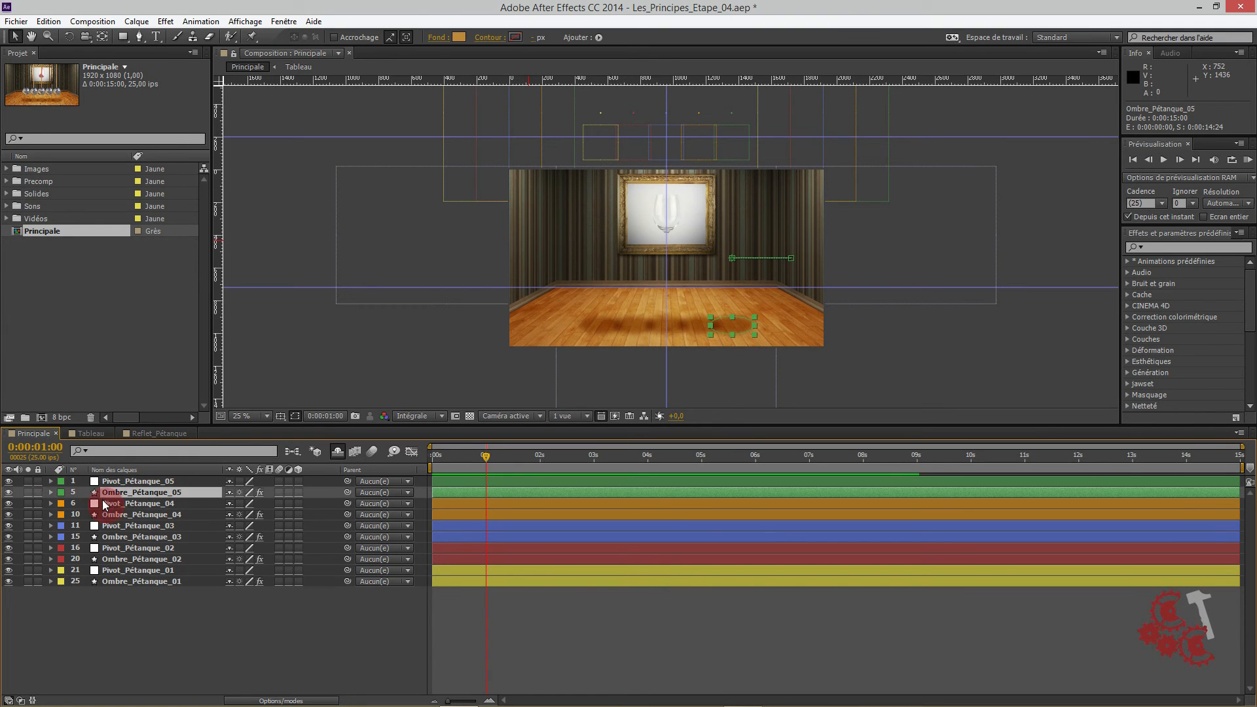
pyautogui.click(52, 496)
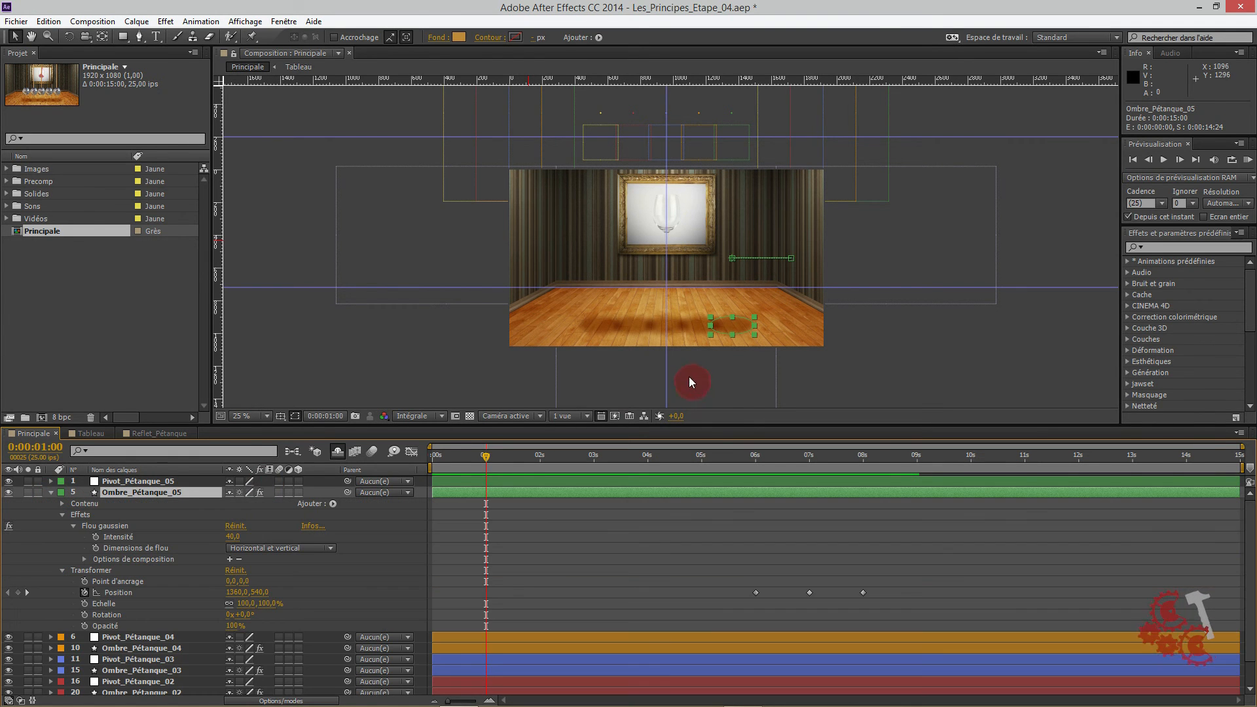
pyautogui.scroll(2, 689, 372)
pyautogui.moveTo(623, 301); pyautogui.dragTo(606, 274)
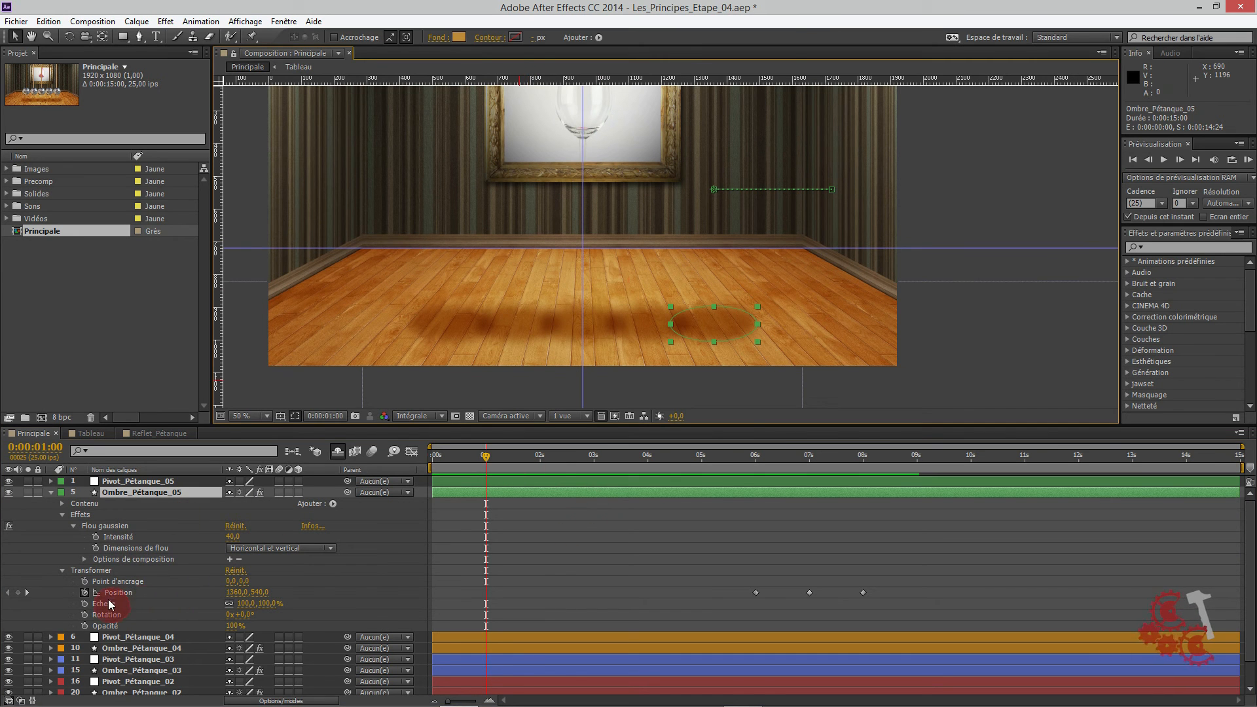
# - At 0:00:02:15, set the Flou gaussien Intensité of Ombre_Pétanque_05 to 100 and create its first keyframe
pyautogui.click(51, 481)
pyautogui.moveTo(608, 460); pyautogui.dragTo(572, 457)
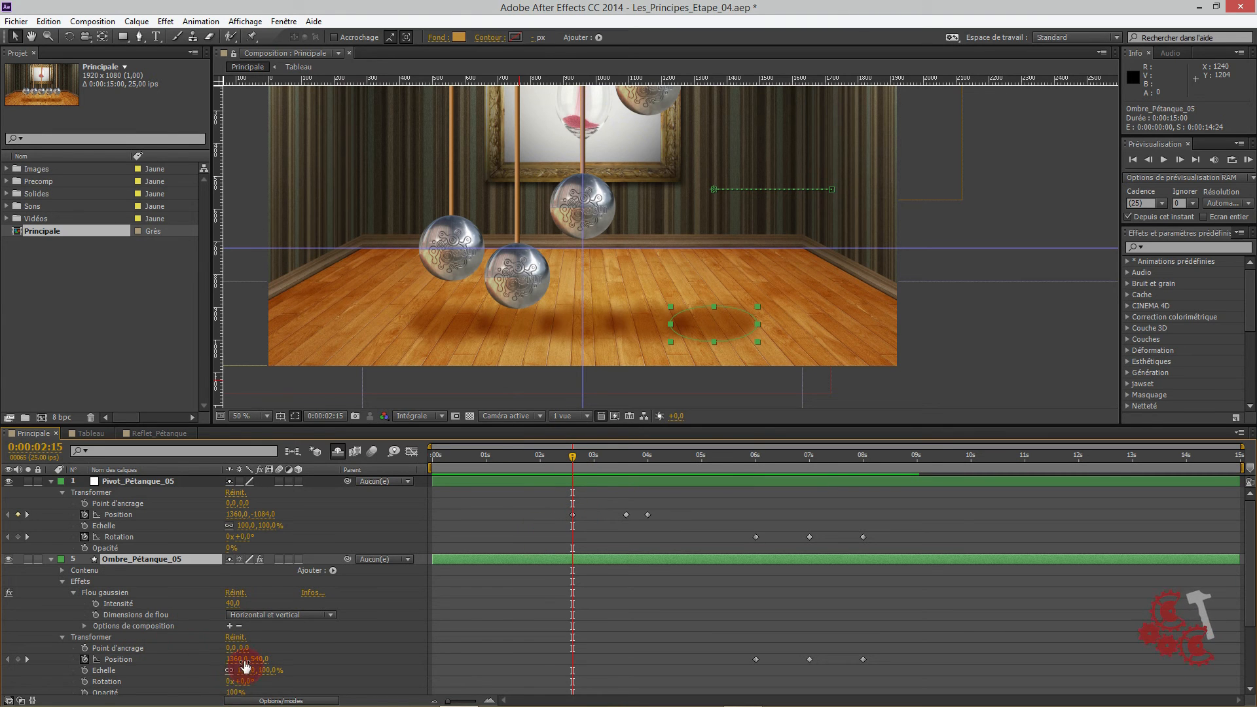
pyautogui.click(233, 603)
pyautogui.write('1')
pyautogui.click(234, 605)
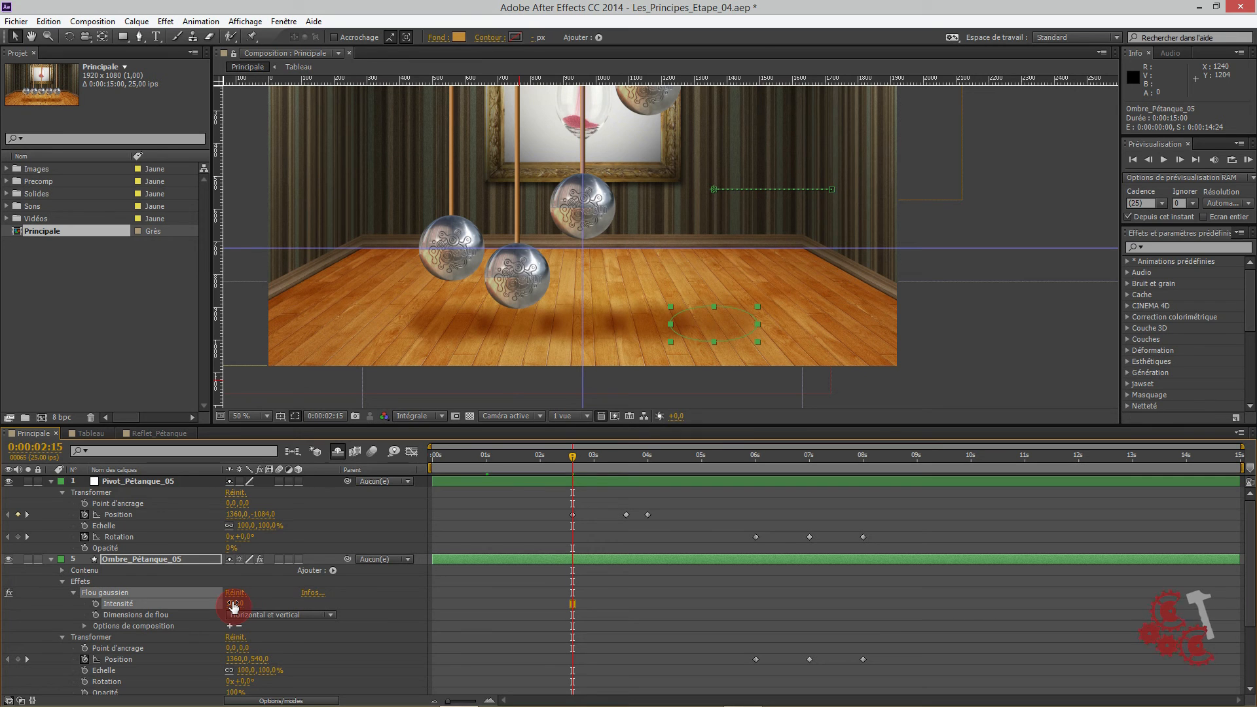
pyautogui.click(96, 603)
# - Add an Intensité keyframe of 20 on Ombre_Pétanque_05 at 0:00:03:15, aligned with the pivot's second Position keyframe
pyautogui.moveTo(616, 454); pyautogui.dragTo(626, 453)
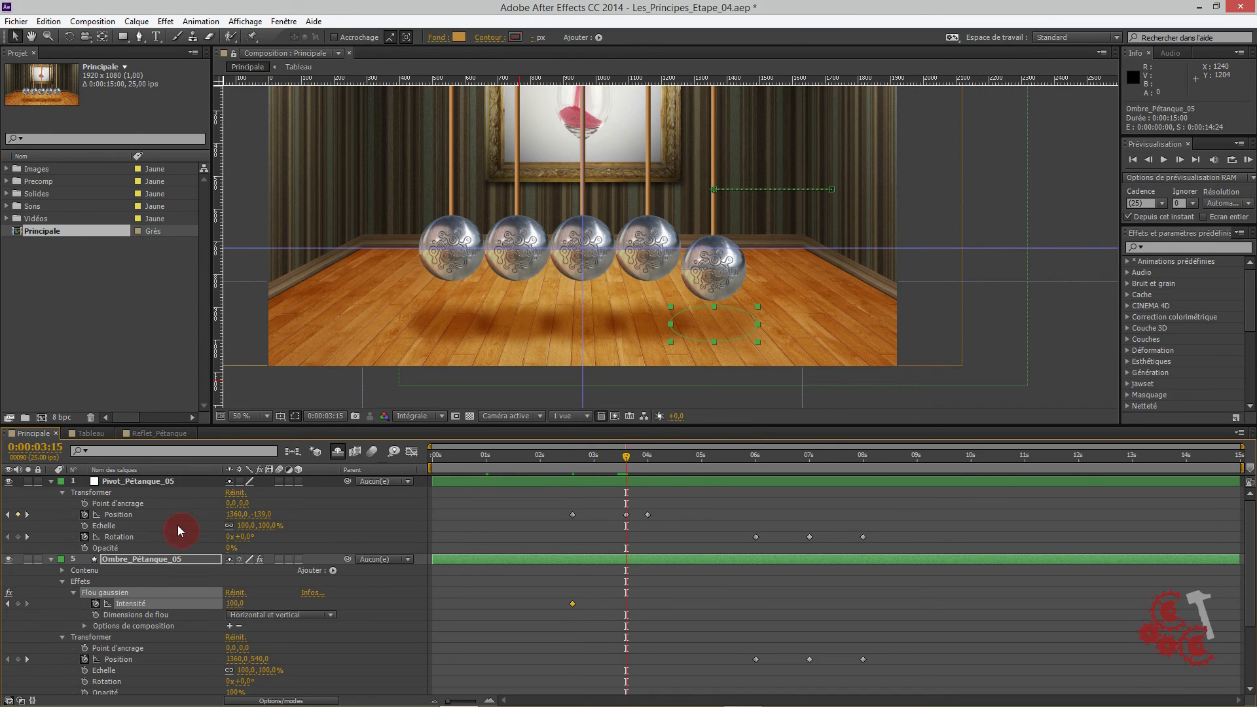
pyautogui.click(28, 512)
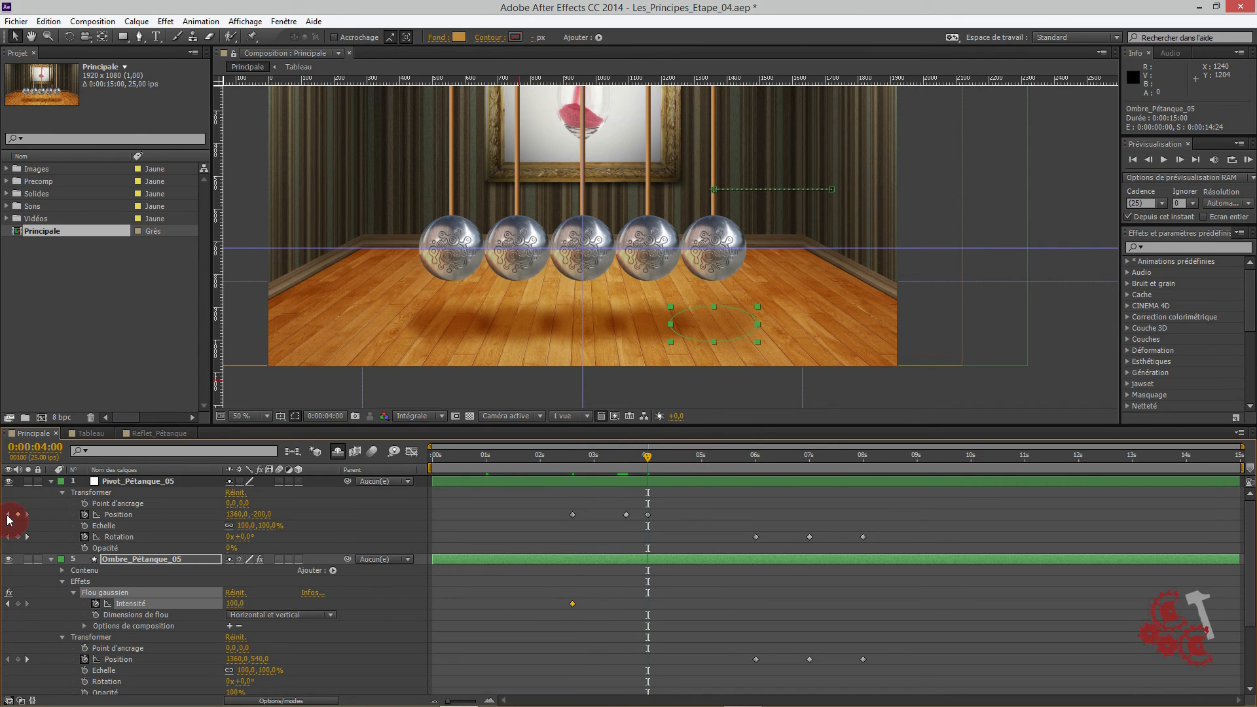
pyautogui.click(7, 515)
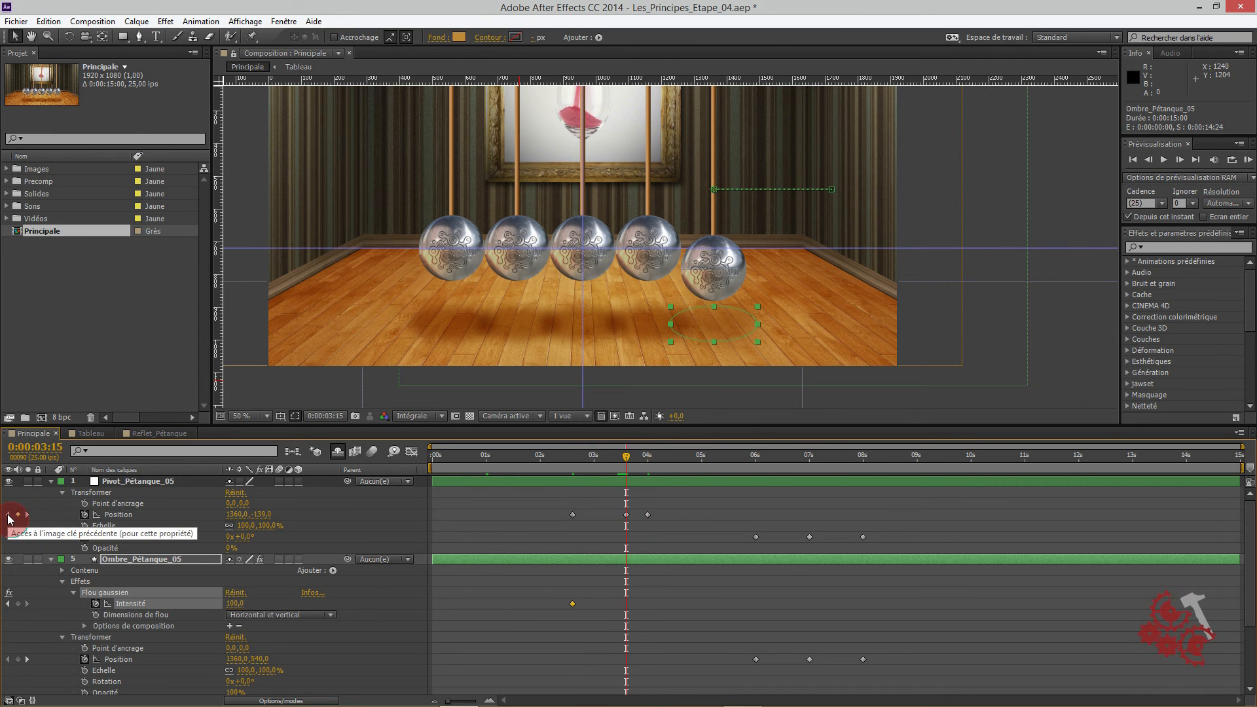
pyautogui.click(104, 590)
pyautogui.click(236, 605)
pyautogui.click(236, 604)
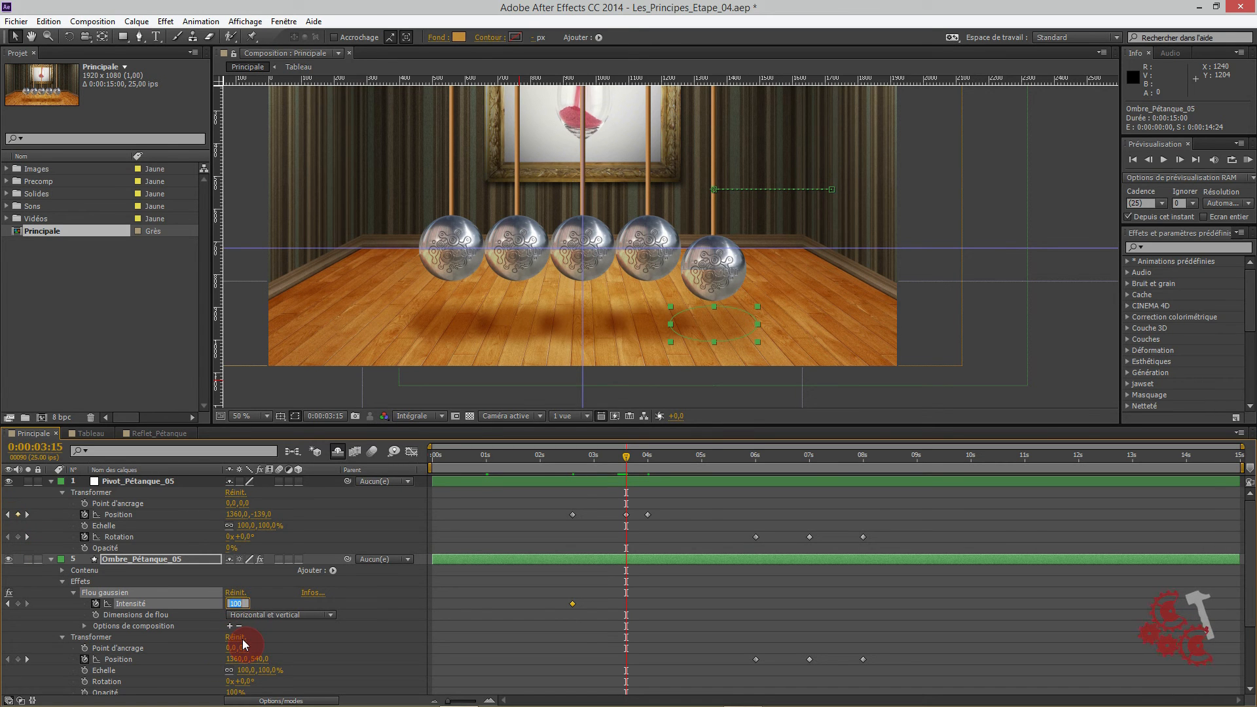
pyautogui.press('Return')
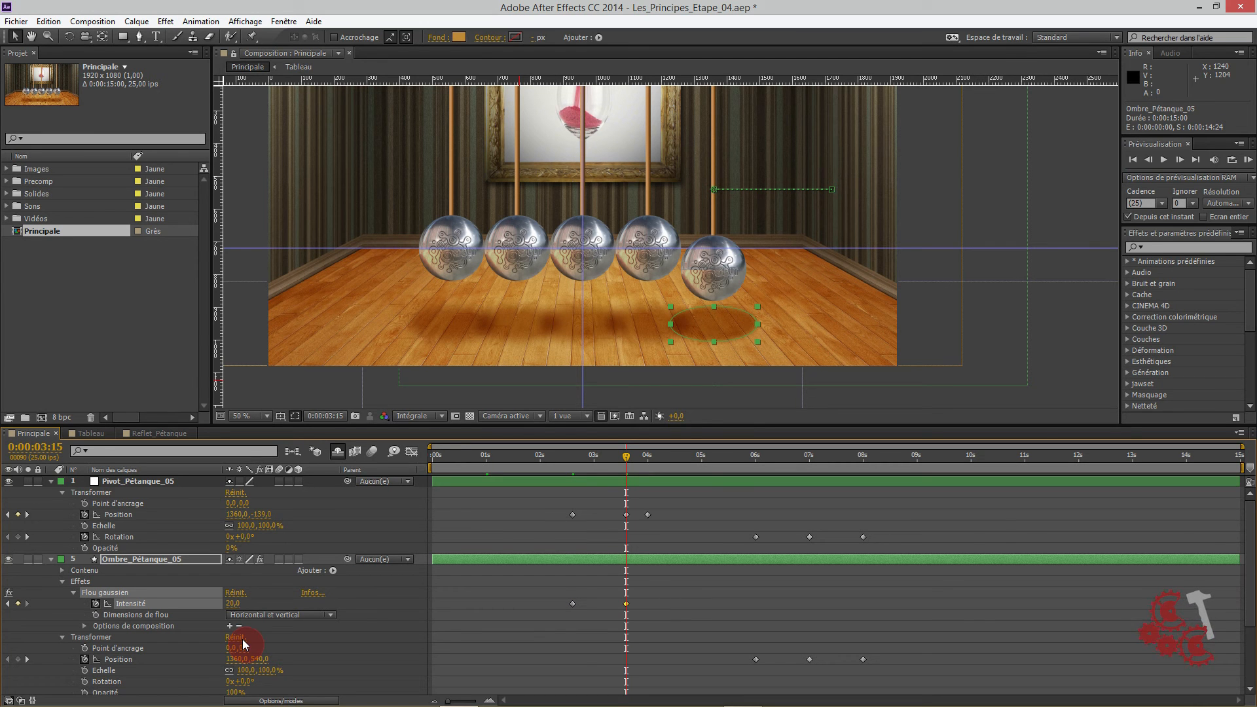
# - Add an Intensité keyframe of 40 on Ombre_Pétanque_05 at 0:00:04:00
pyautogui.click(646, 456)
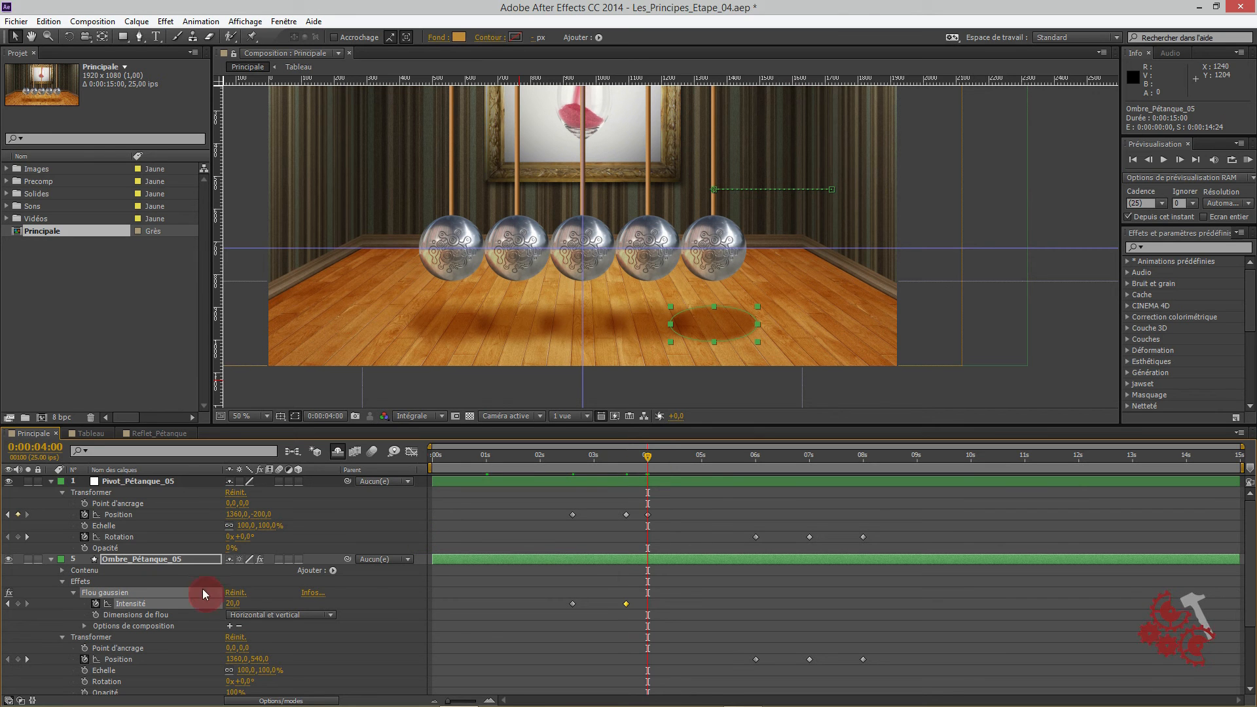
pyautogui.click(232, 604)
pyautogui.write('40')
pyautogui.press('Return')
# - Copy the three Intensité keyframes of Ombre_Pétanque_05 and collapse that layer and Pivot_Pétanque_05
pyautogui.moveTo(572, 468)
pyautogui.mouseDown()
pyautogui.moveTo(664, 470)
pyautogui.moveTo(575, 481)
pyautogui.mouseUp()
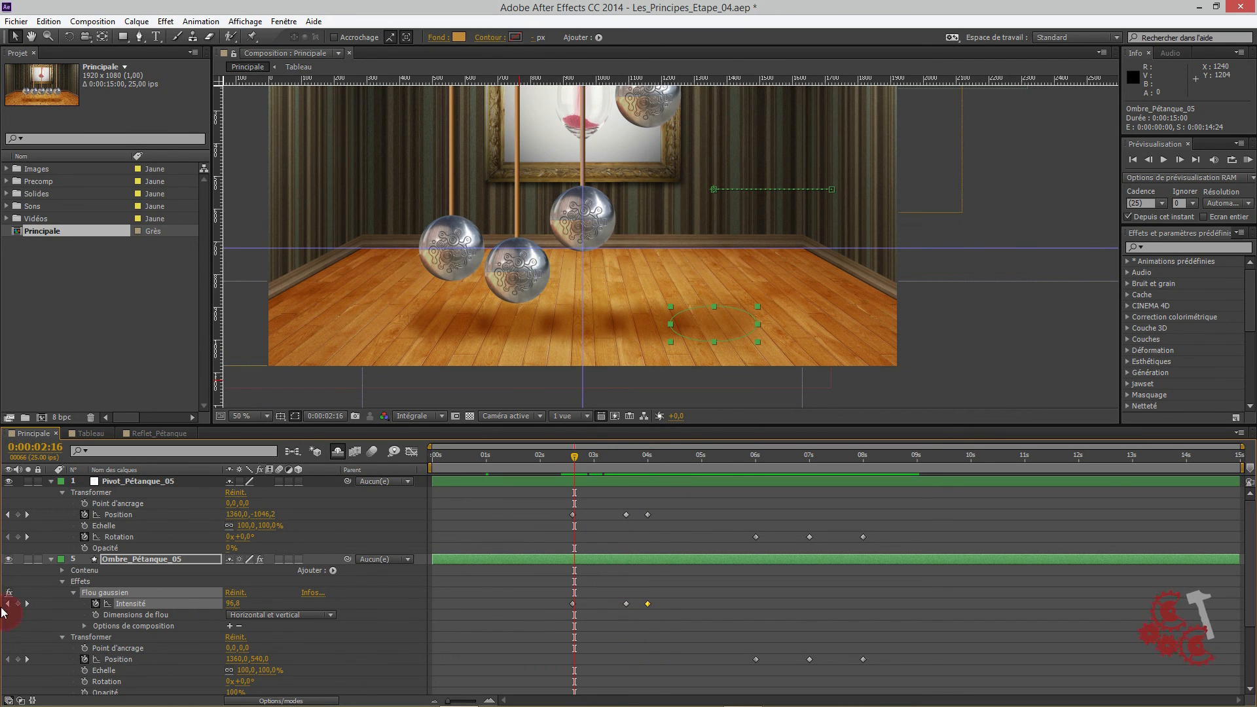
pyautogui.moveTo(694, 599); pyautogui.dragTo(553, 611)
pyautogui.hotkey('ctrl', 'c')
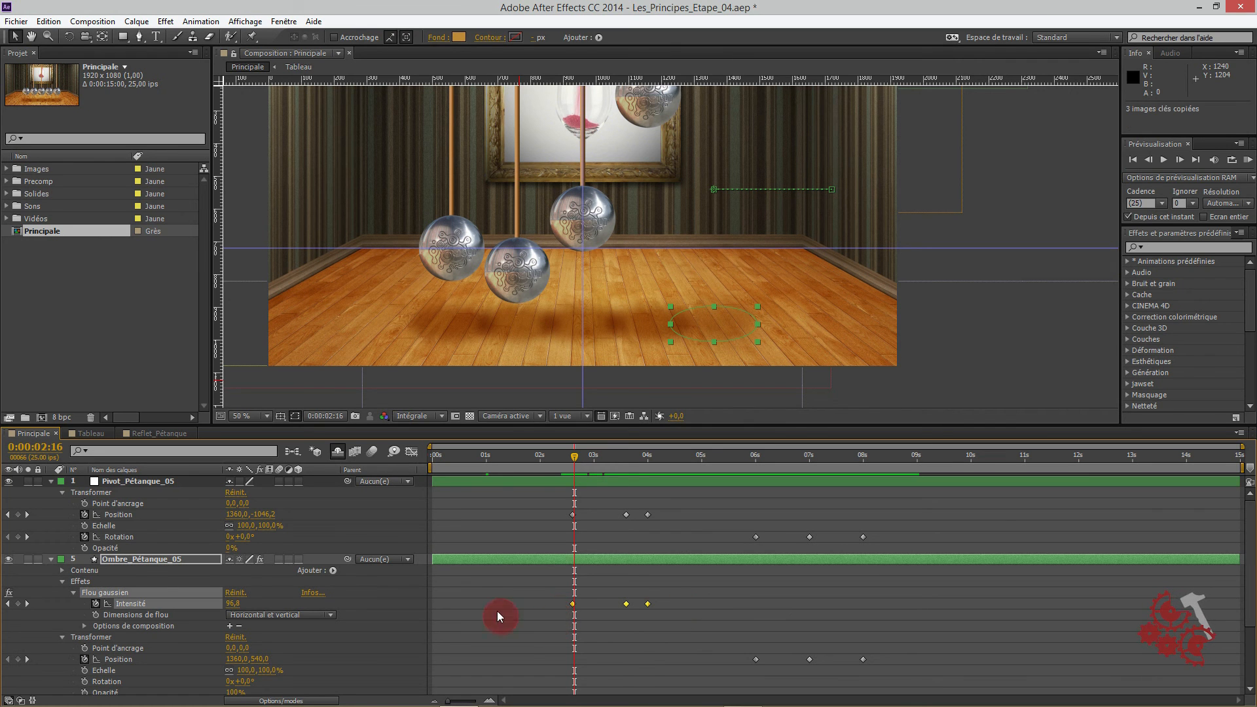
pyautogui.click(51, 559)
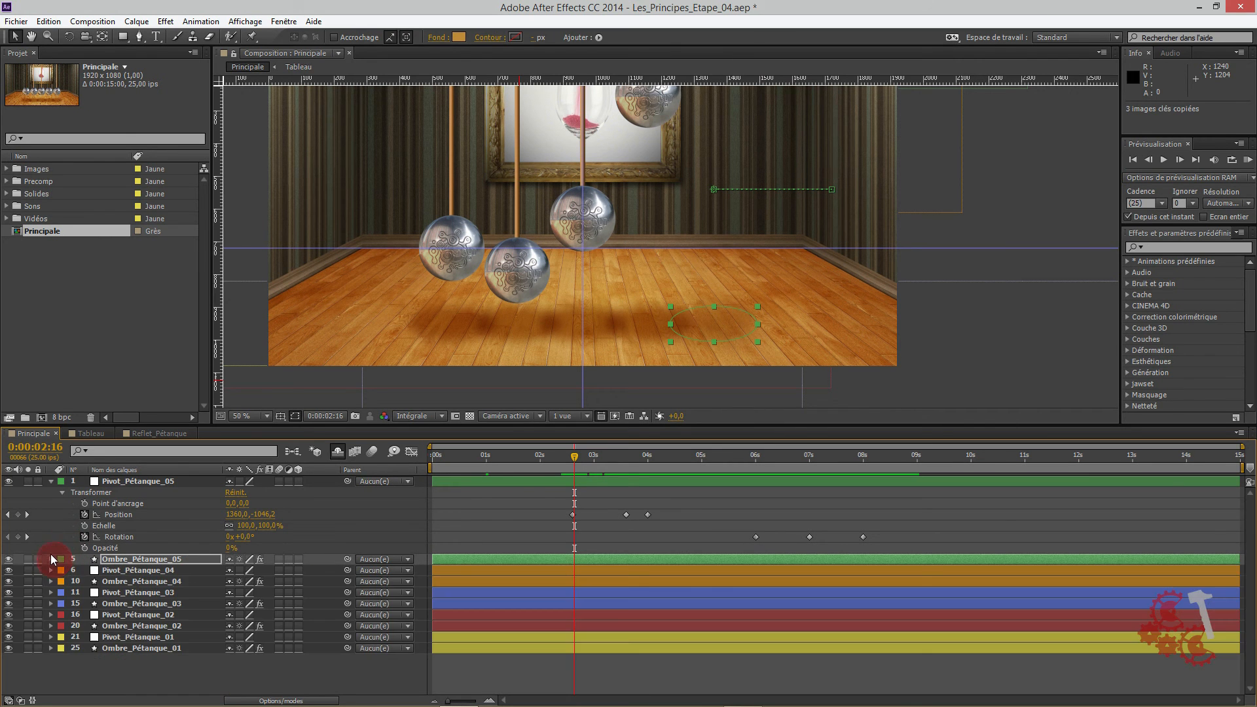
pyautogui.click(51, 481)
# - Paste the three keyframes onto the Flou gaussien Intensité of Ombre_Pétanque_04 at 0:00:02:05, where its pivot's Position animation starts
pyautogui.click(143, 516)
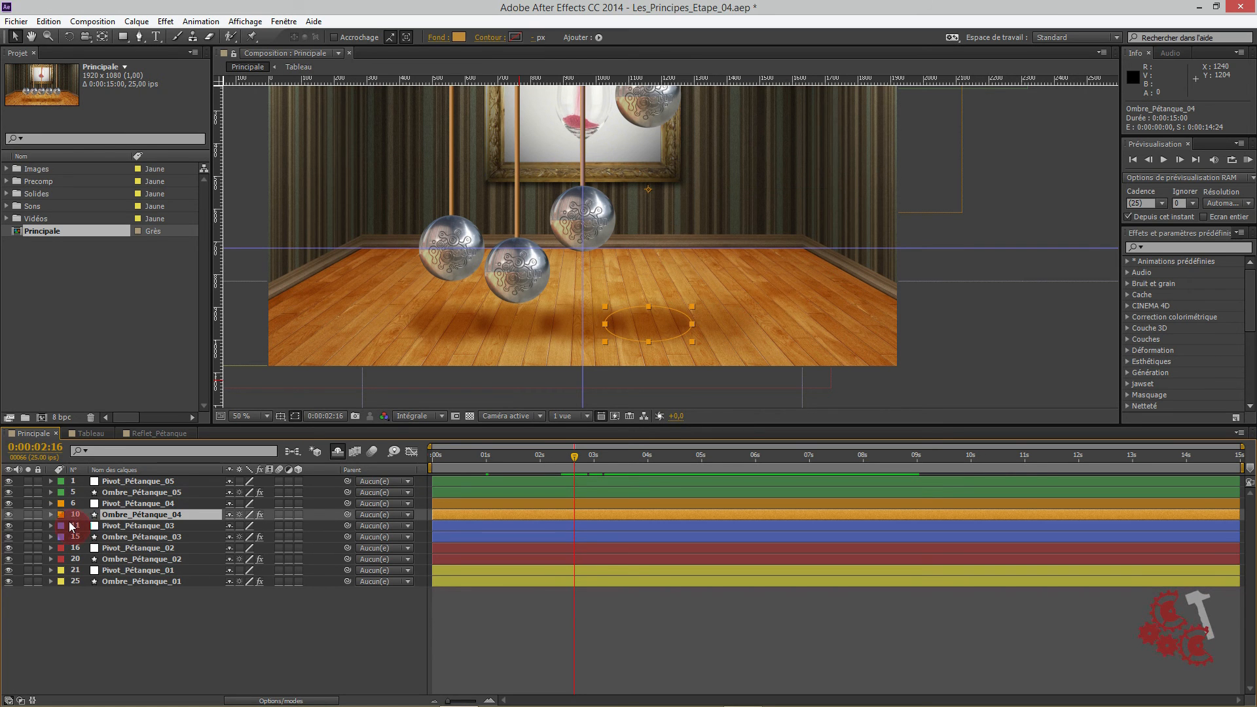
pyautogui.click(52, 515)
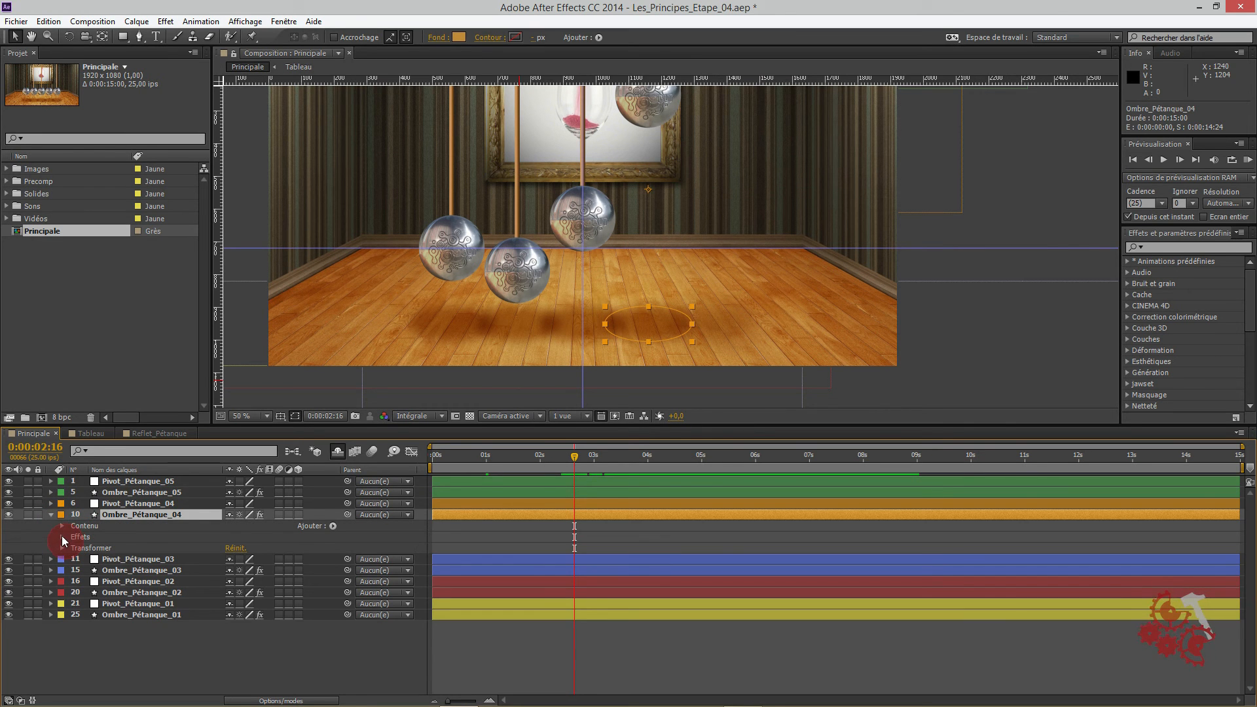
pyautogui.click(62, 537)
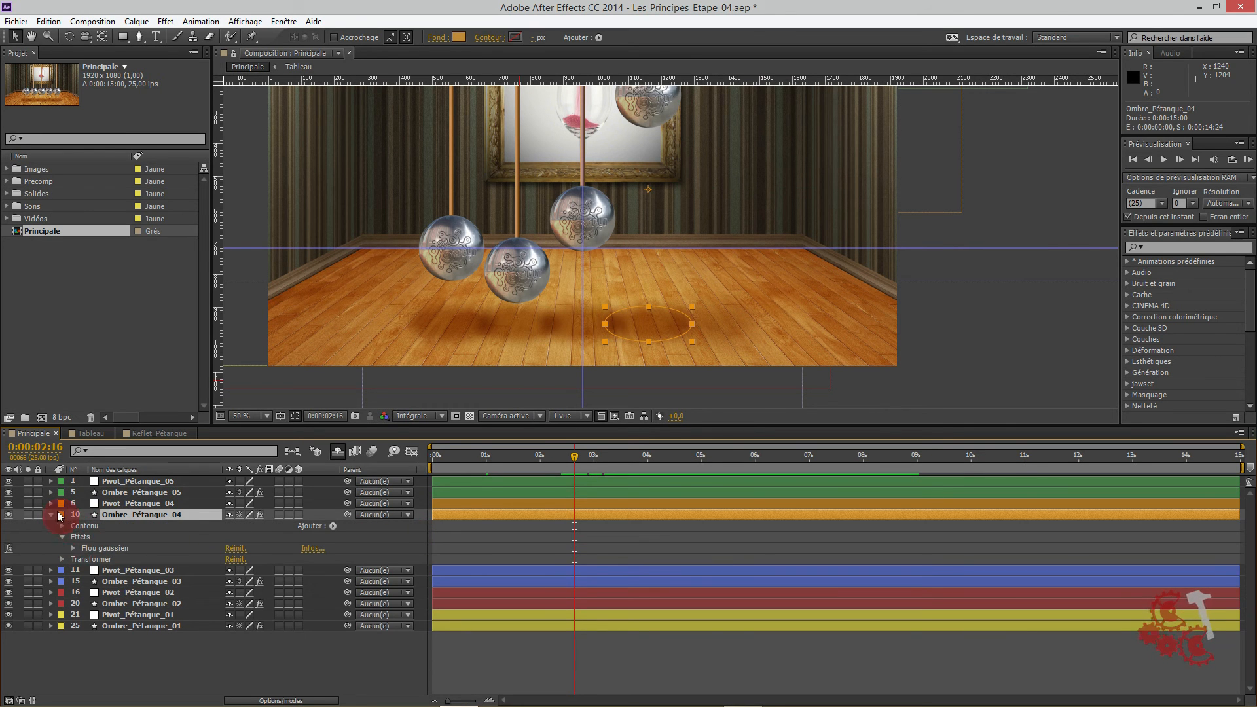
pyautogui.click(51, 503)
pyautogui.moveTo(575, 457); pyautogui.dragTo(549, 461)
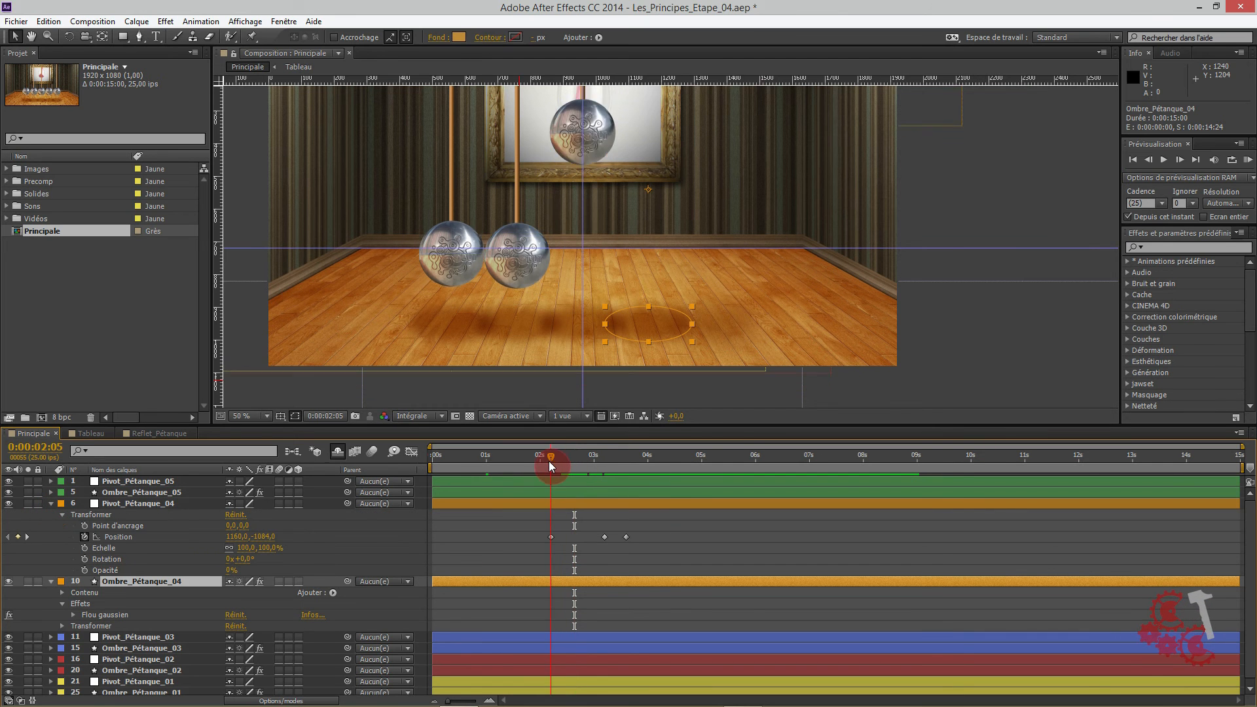
pyautogui.click(73, 615)
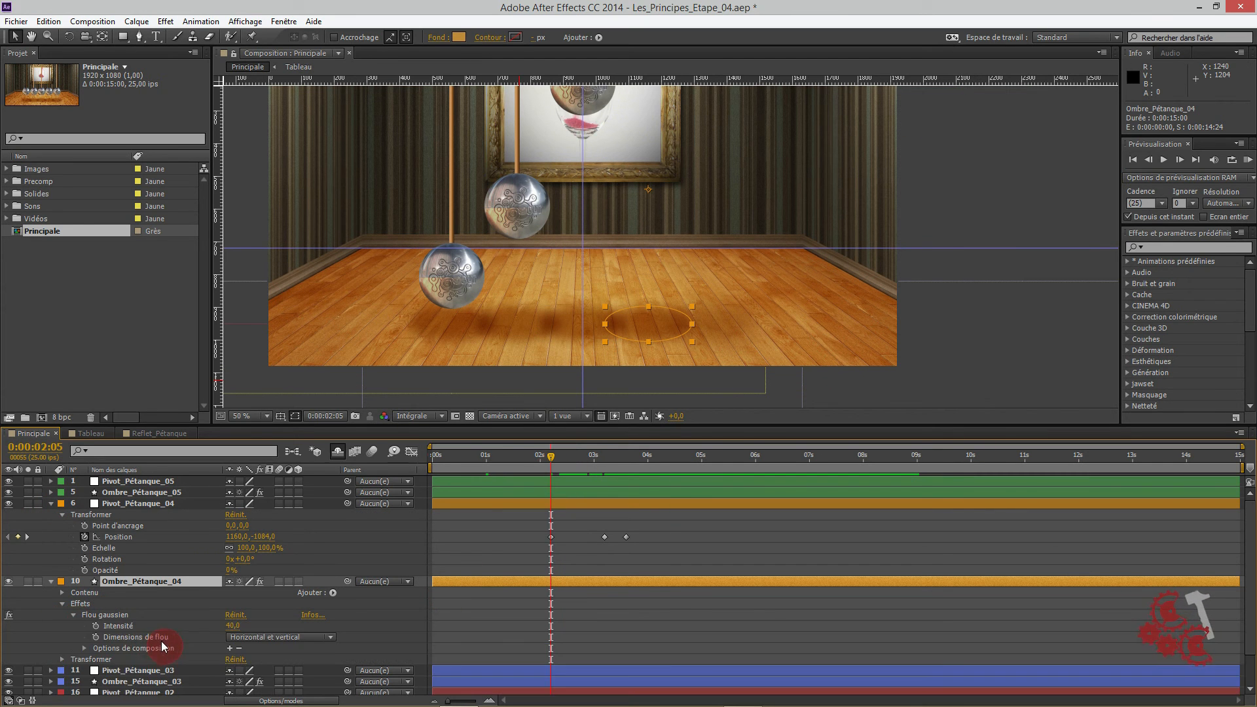
pyautogui.click(121, 626)
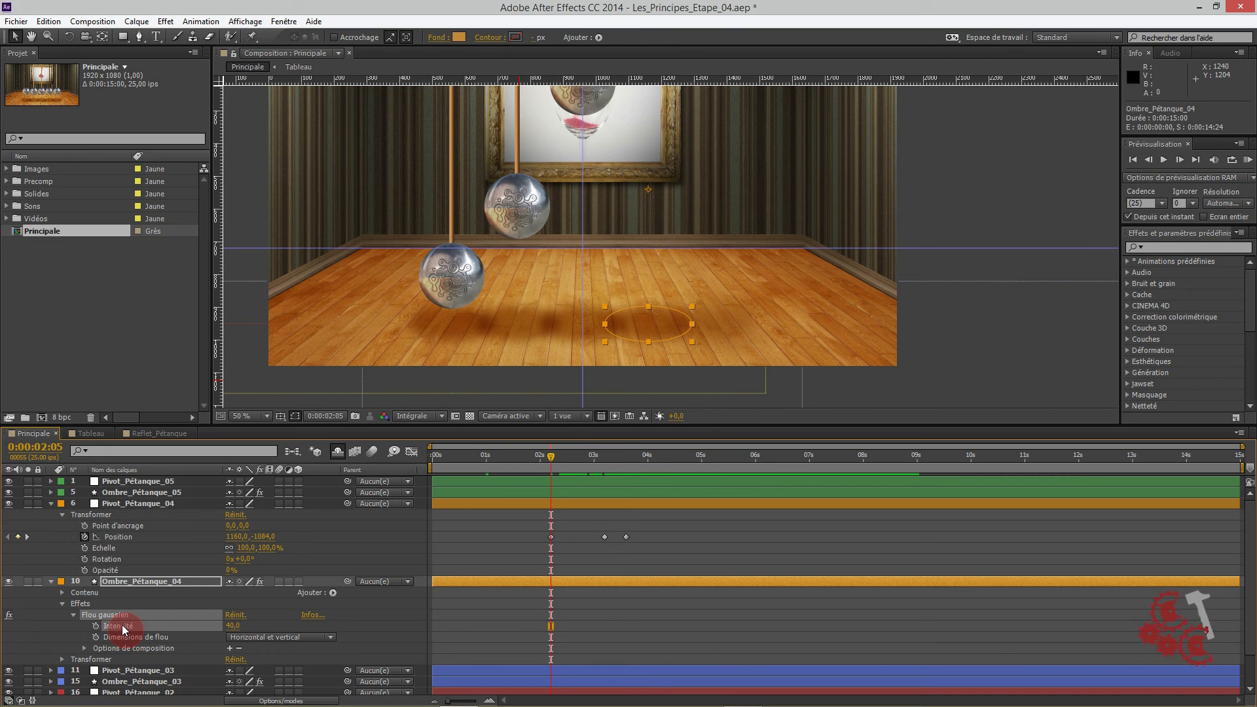
pyautogui.hotkey('ctrl', 'v')
pyautogui.click(539, 466)
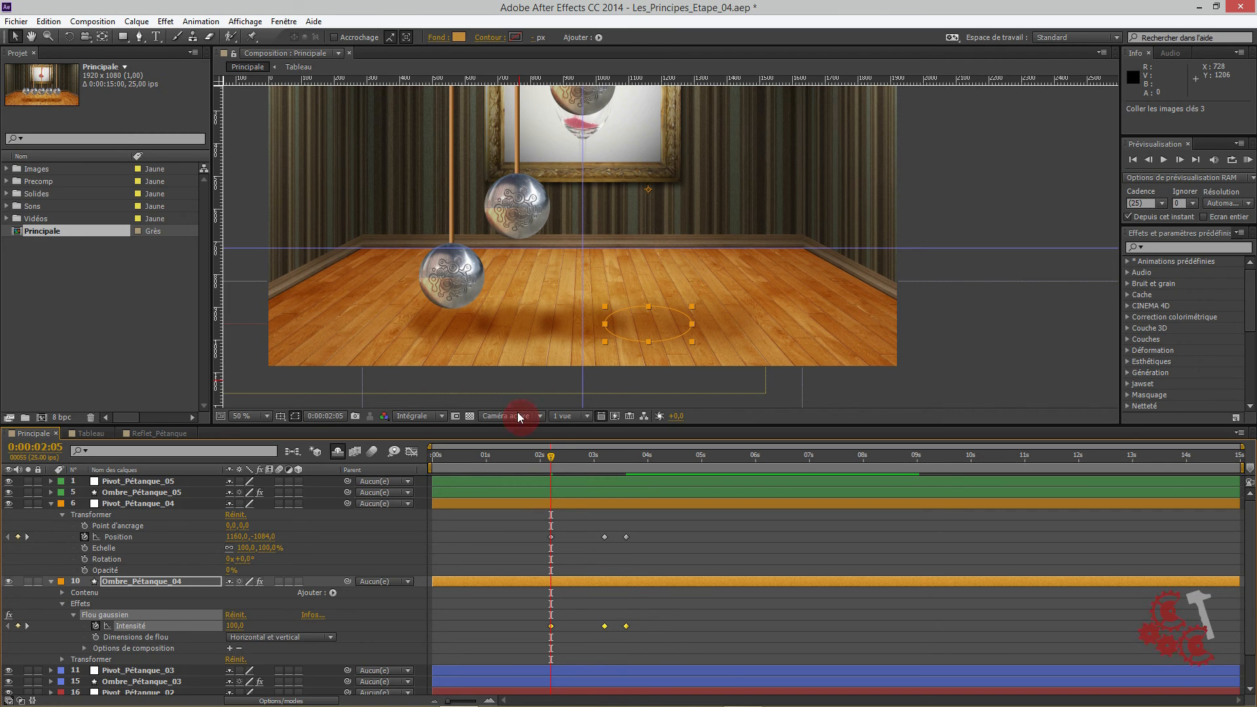
# - Copy the Intensité keyframes of Ombre_Pétanque_04 and collapse that layer and Pivot_Pétanque_04
pyautogui.moveTo(551, 454); pyautogui.dragTo(524, 477)
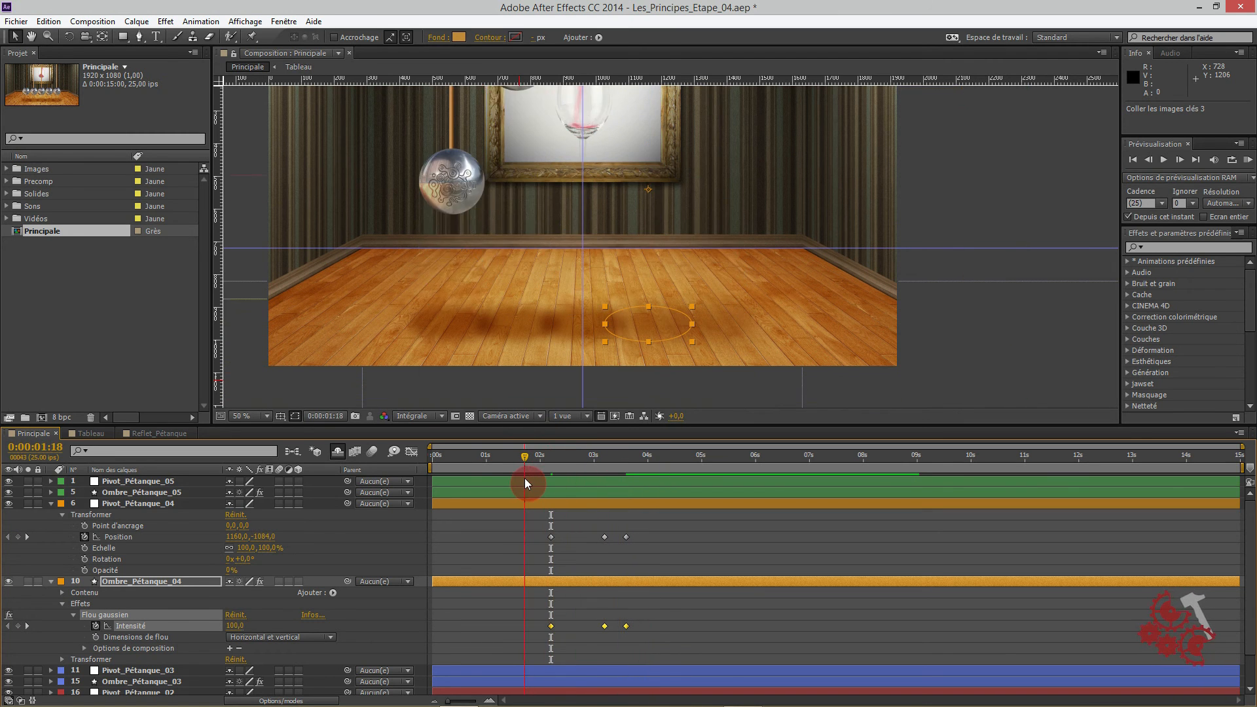
pyautogui.hotkey('ctrl', 'c')
pyautogui.click(51, 503)
pyautogui.click(52, 514)
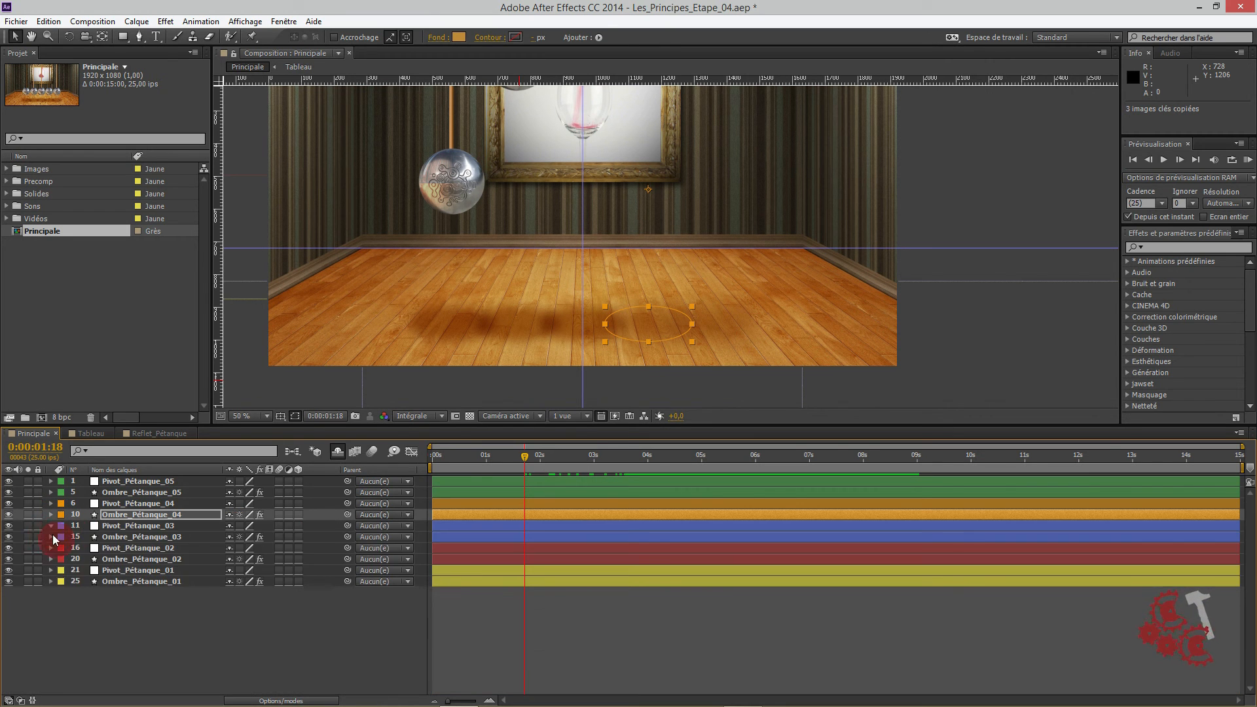
# - Paste the blur Intensité keyframes onto Ombre_Pétanque_03 at 0:00:01:20, and collapse that layer and Pivot_Pétanque_03
pyautogui.click(51, 526)
pyautogui.click(51, 603)
pyautogui.click(530, 455)
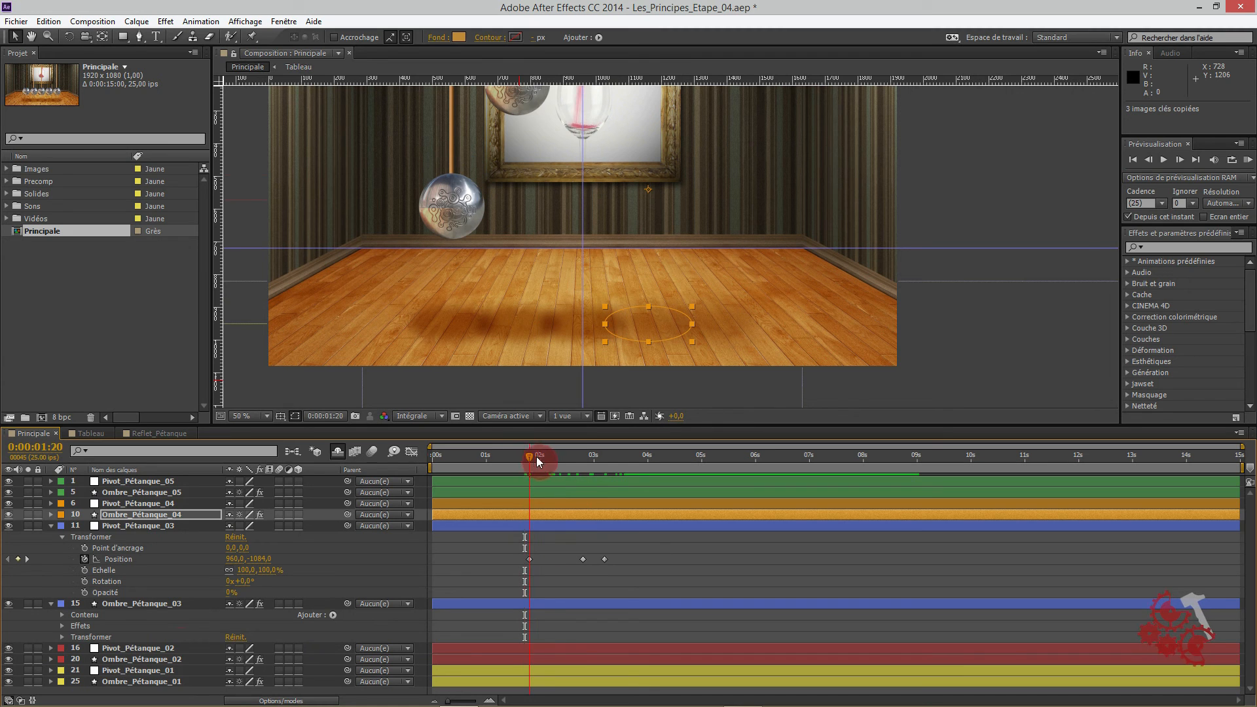
pyautogui.click(144, 525)
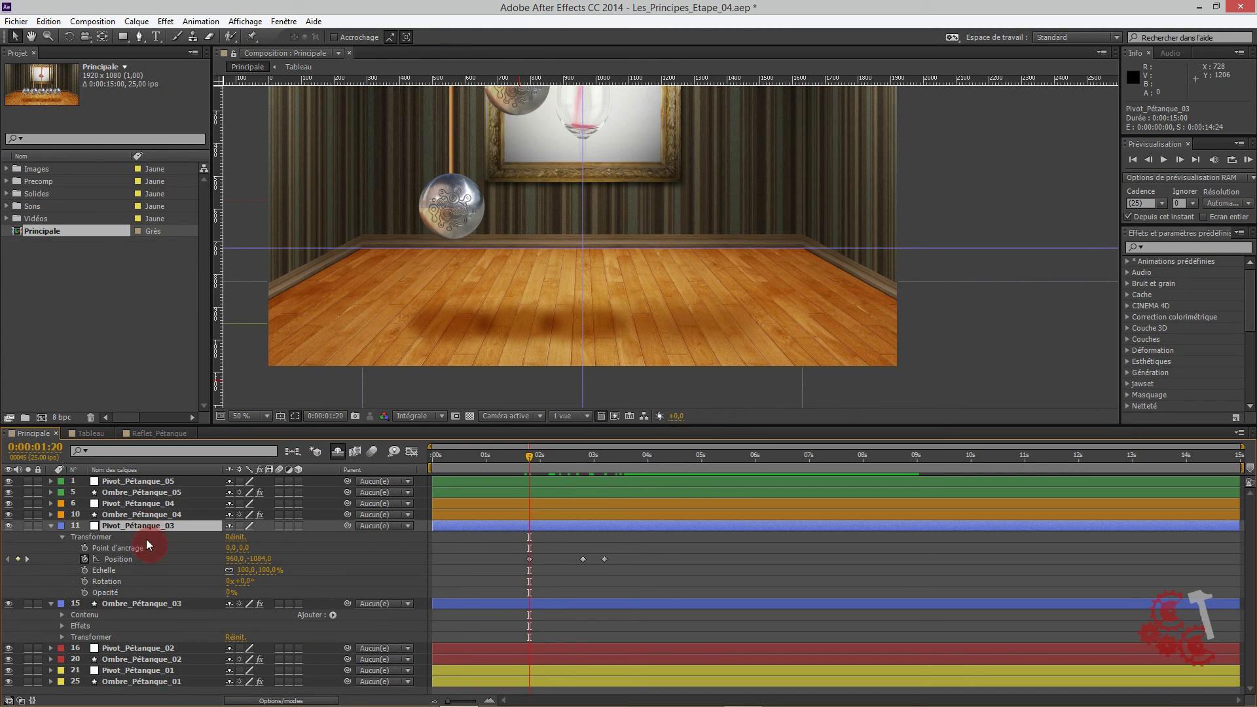
pyautogui.click(63, 626)
pyautogui.click(73, 637)
pyautogui.click(130, 648)
pyautogui.hotkey('ctrl', 'v')
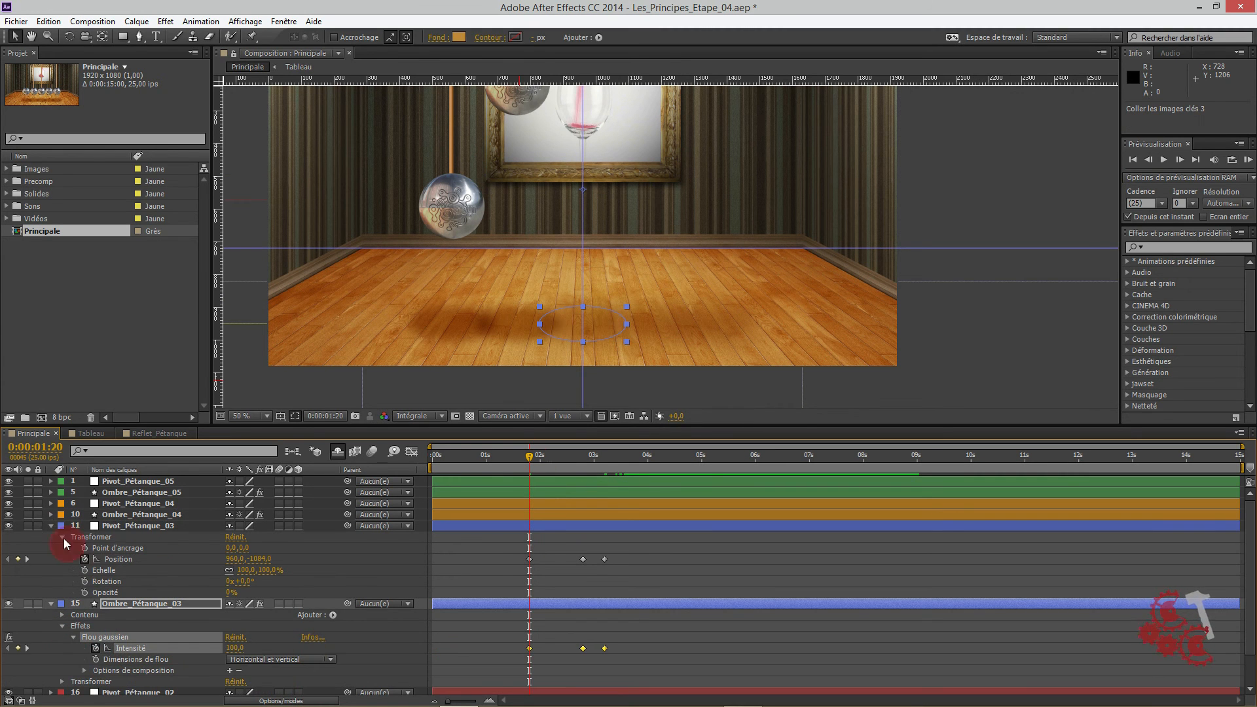
pyautogui.moveTo(537, 458); pyautogui.dragTo(636, 485)
pyautogui.click(51, 526)
pyautogui.click(52, 538)
# - Paste the blur Intensité keyframes onto Ombre_Pétanque_02 at 0:00:01:10, and collapse that layer and Pivot_Pétanque_02
pyautogui.click(135, 550)
pyautogui.click(51, 548)
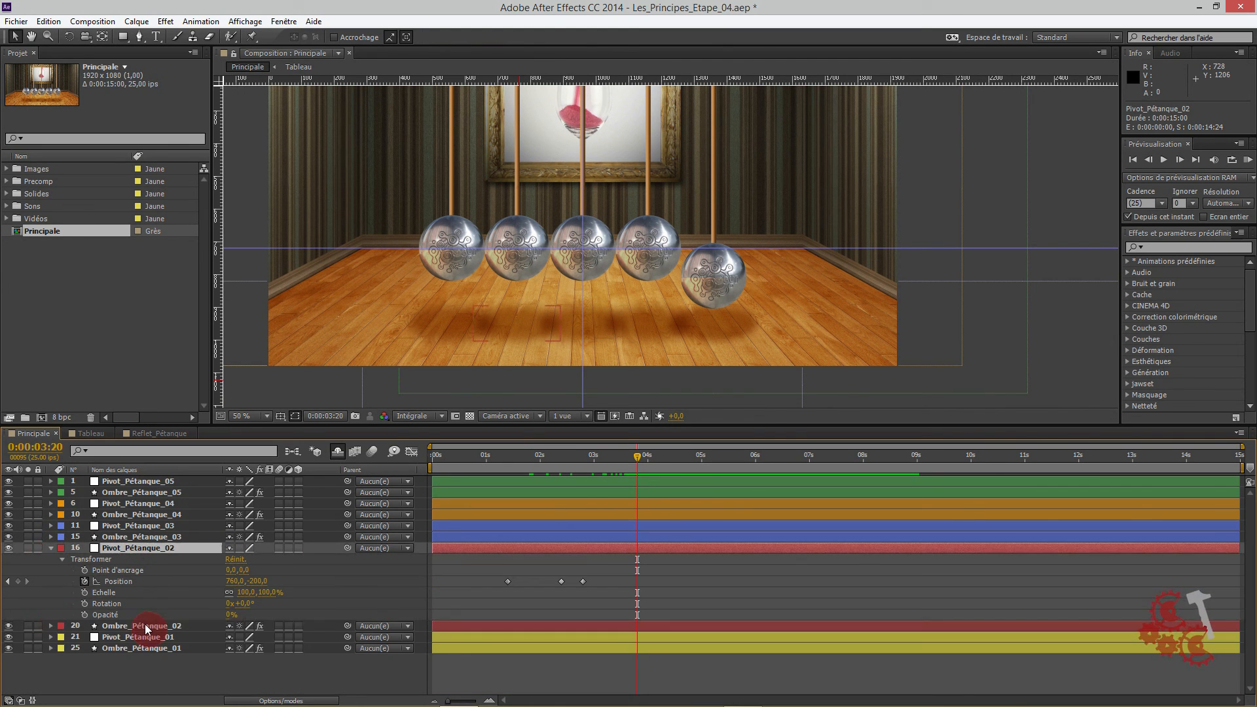
pyautogui.click(145, 625)
pyautogui.click(51, 625)
pyautogui.click(62, 637)
pyautogui.click(62, 637)
pyautogui.click(61, 648)
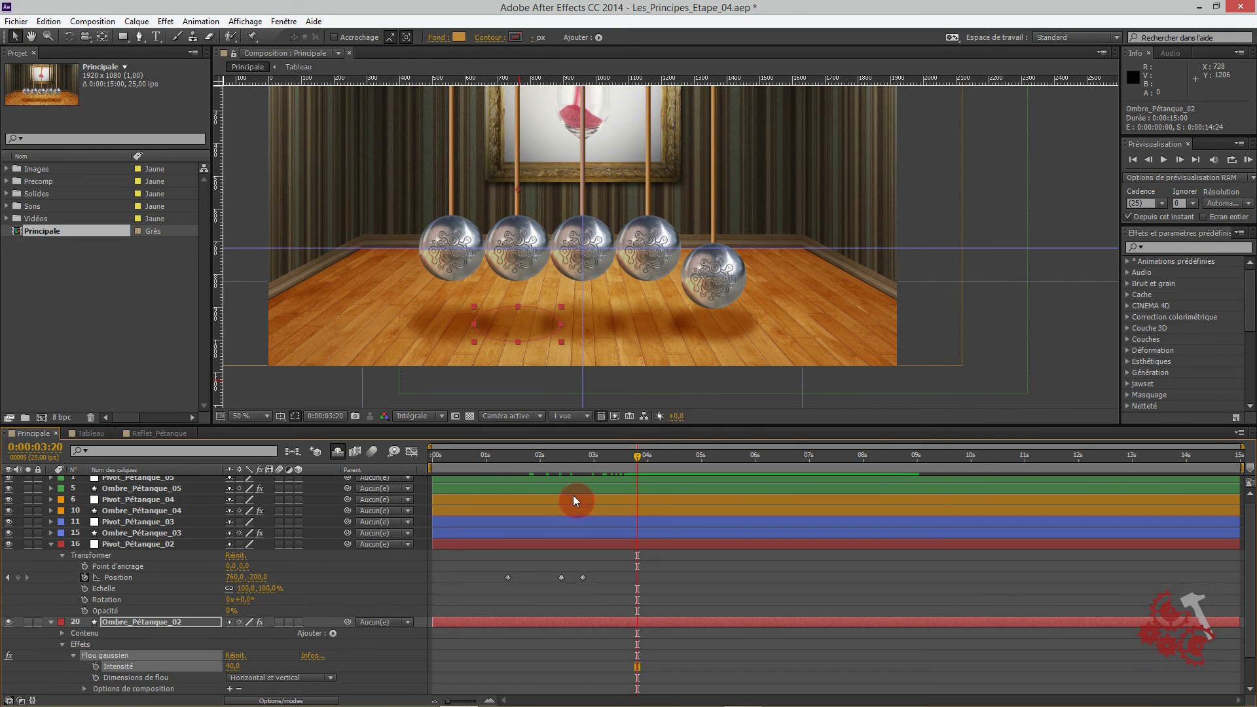
pyautogui.click(506, 457)
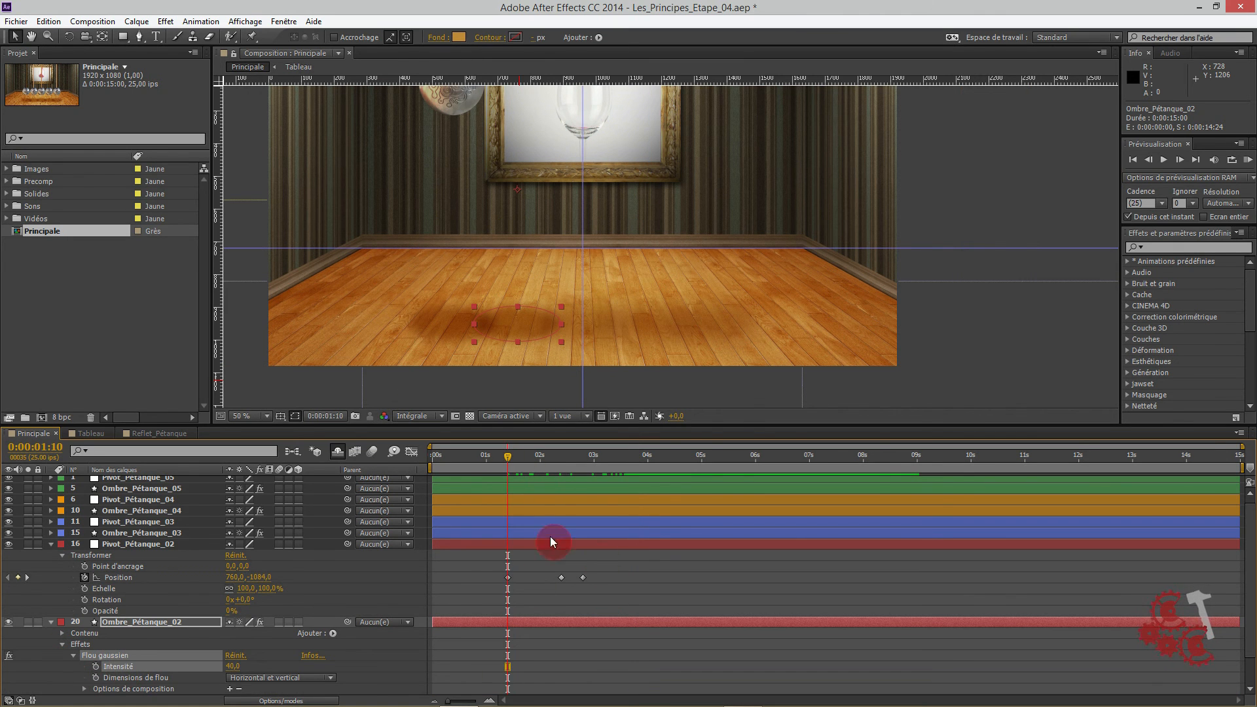
pyautogui.click(232, 662)
pyautogui.hotkey('ctrl', 'v')
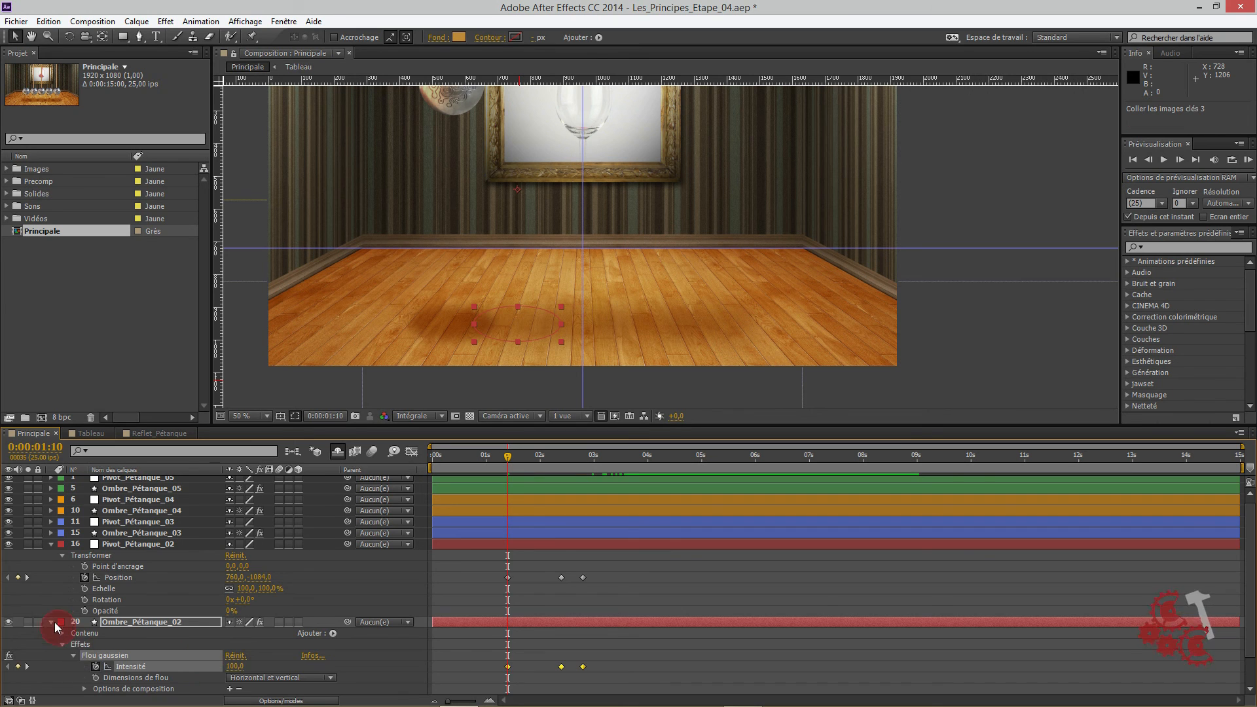
pyautogui.click(52, 623)
pyautogui.click(52, 548)
# - Paste the blur Intensité keyframes onto Ombre_Pétanque_01 at 0:00:01:00 and collapse Pivot_Pétanque_01
pyautogui.click(52, 571)
pyautogui.click(52, 648)
pyautogui.scroll(-1, 450, 589)
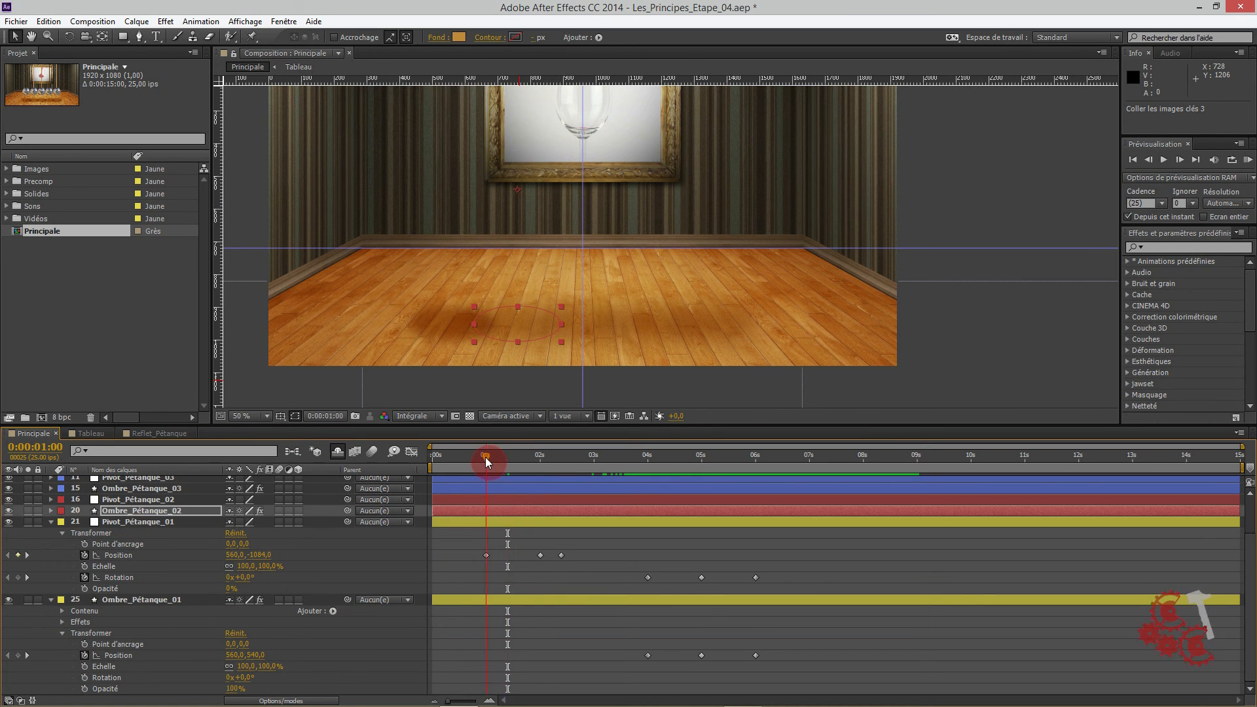
pyautogui.click(485, 555)
pyautogui.scroll(1, 63, 626)
pyautogui.click(62, 671)
pyautogui.scroll(-1, 257, 671)
pyautogui.click(130, 666)
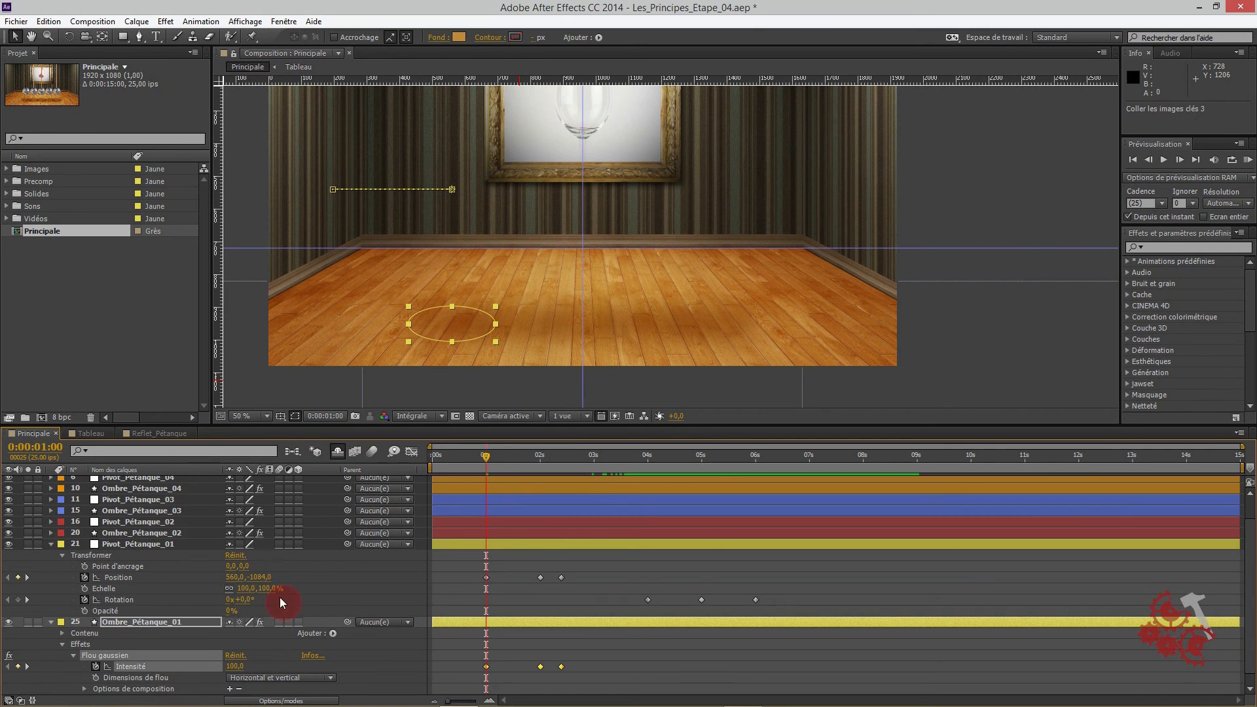
pyautogui.click(50, 545)
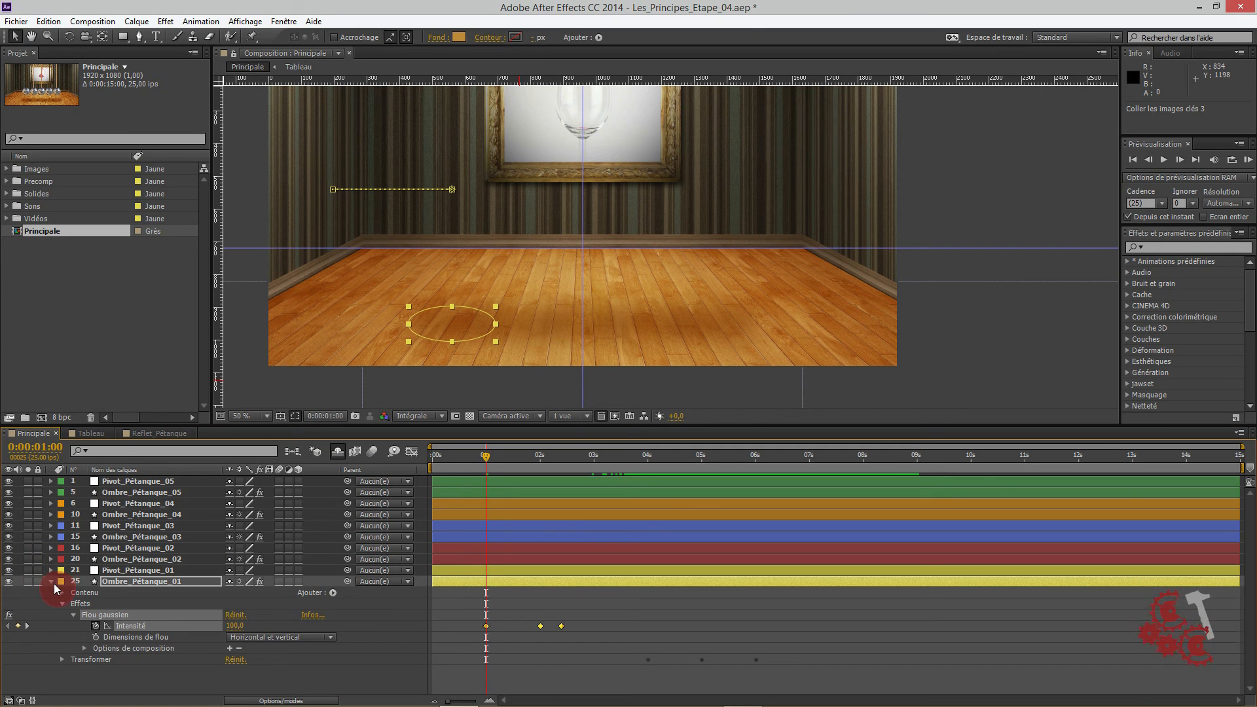
# - Collapse Ombre_Pétanque_01 and preview the balls' drop with their shadows from 0:00:00:00
pyautogui.click(51, 581)
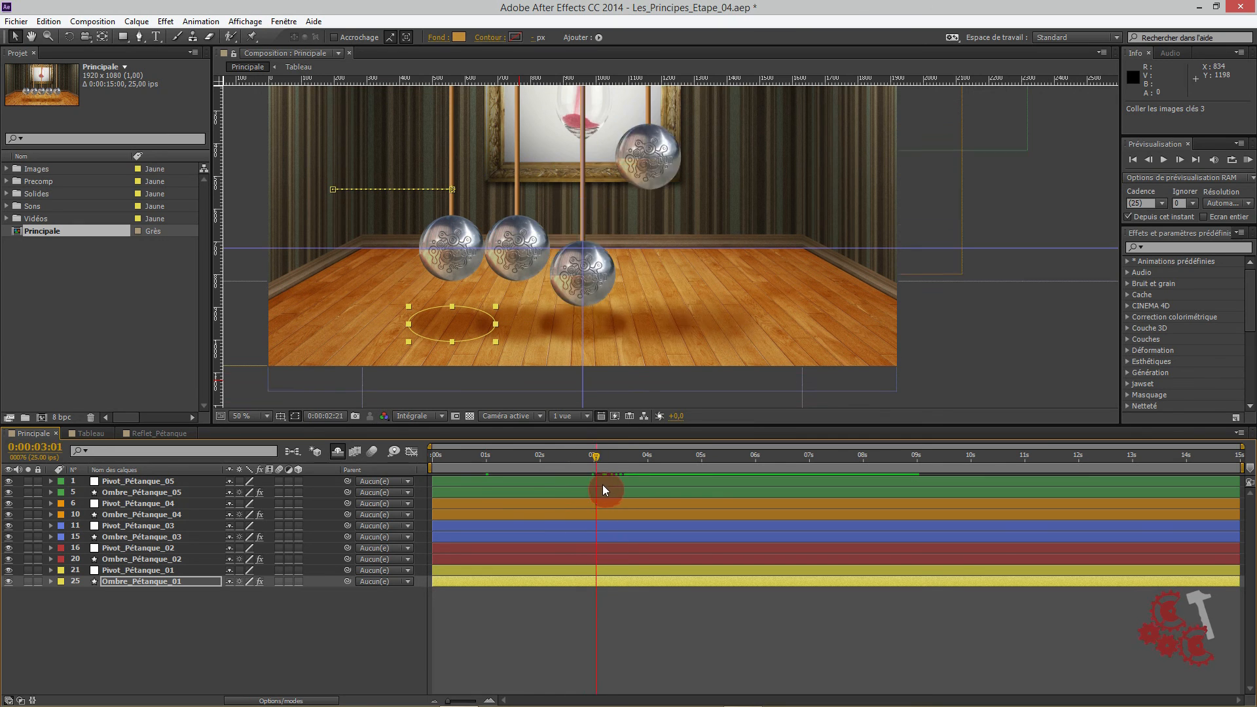
pyautogui.moveTo(576, 487); pyautogui.dragTo(563, 488)
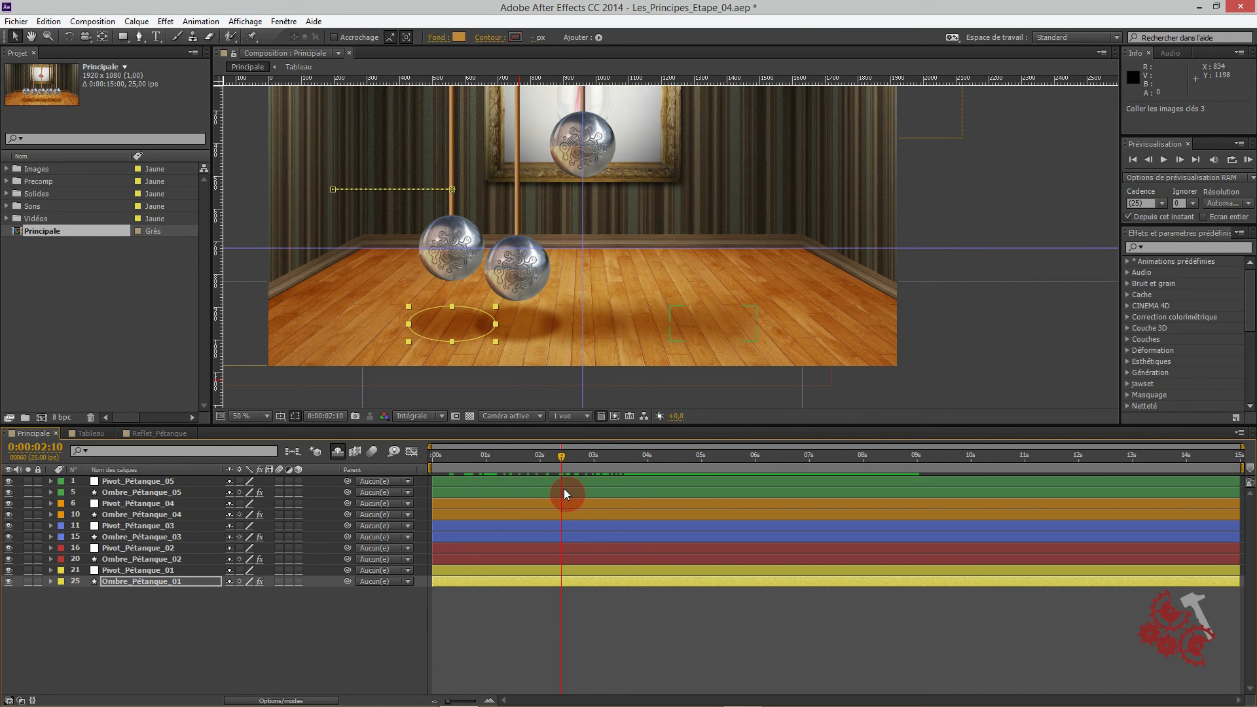
pyautogui.moveTo(474, 457); pyautogui.dragTo(513, 457)
pyautogui.moveTo(562, 300); pyautogui.dragTo(594, 353)
pyautogui.scroll(-2, 594, 351)
pyautogui.moveTo(514, 457); pyautogui.dragTo(404, 489)
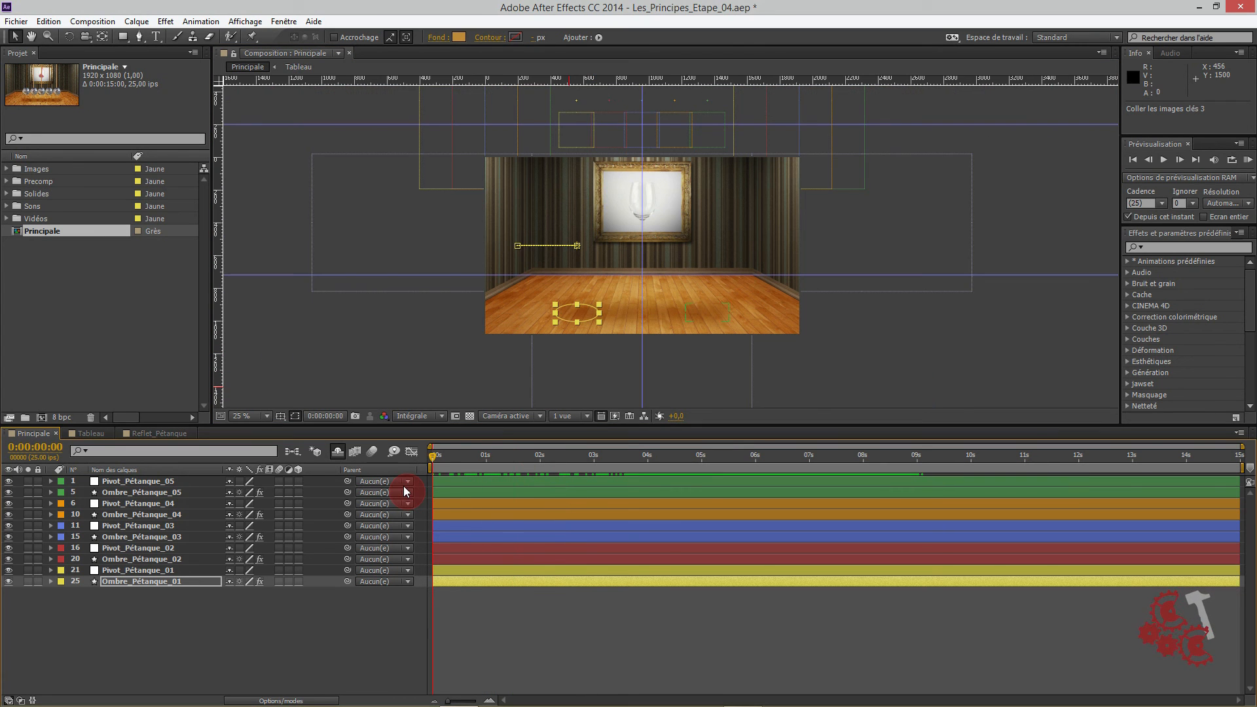
pyautogui.press('KP_0')
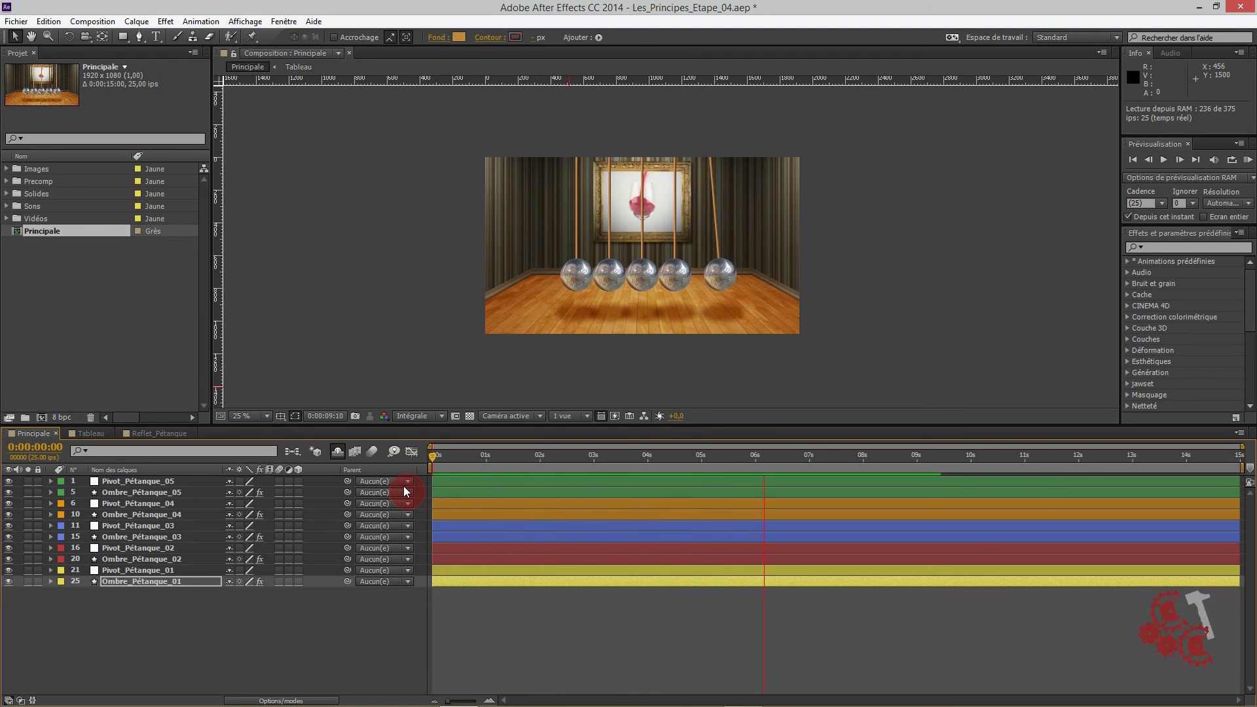
pyautogui.press('space')
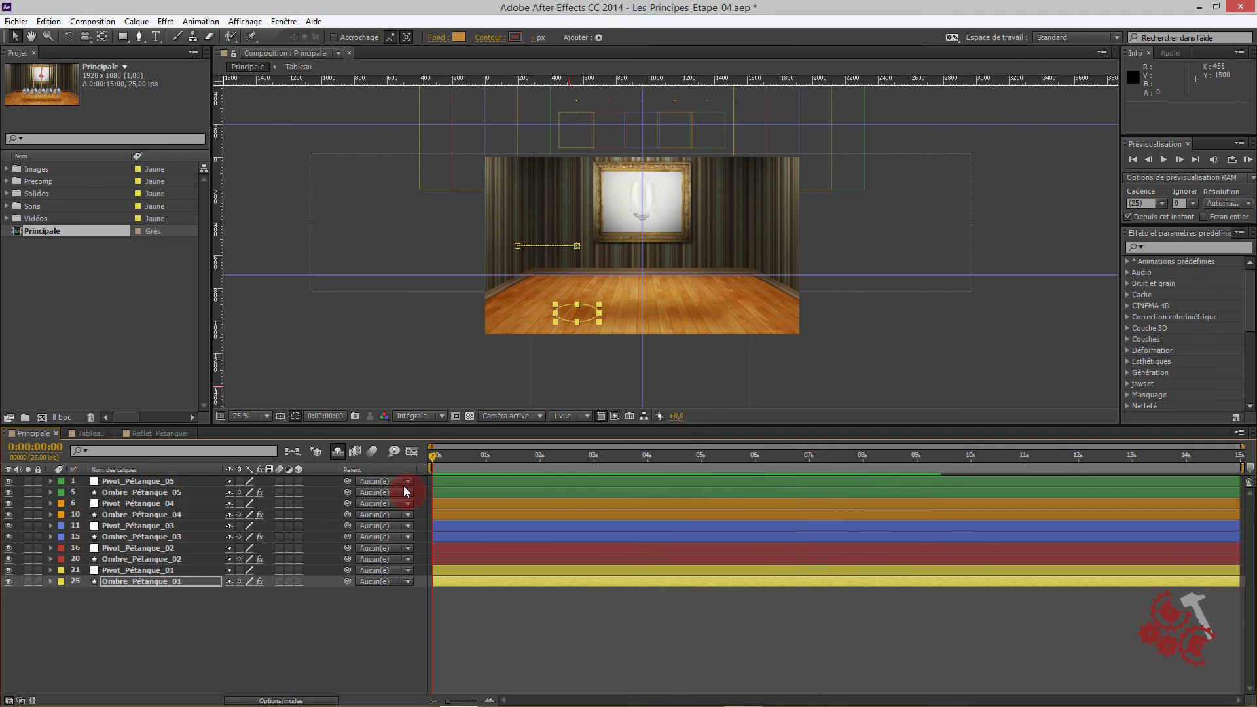
# - Expand Pivot_Pétanque_01 and examine its Rotation keyframes between 4 and 6 seconds at a closer timeline scale
pyautogui.moveTo(558, 452); pyautogui.dragTo(520, 460)
pyautogui.moveTo(520, 461); pyautogui.dragTo(503, 465)
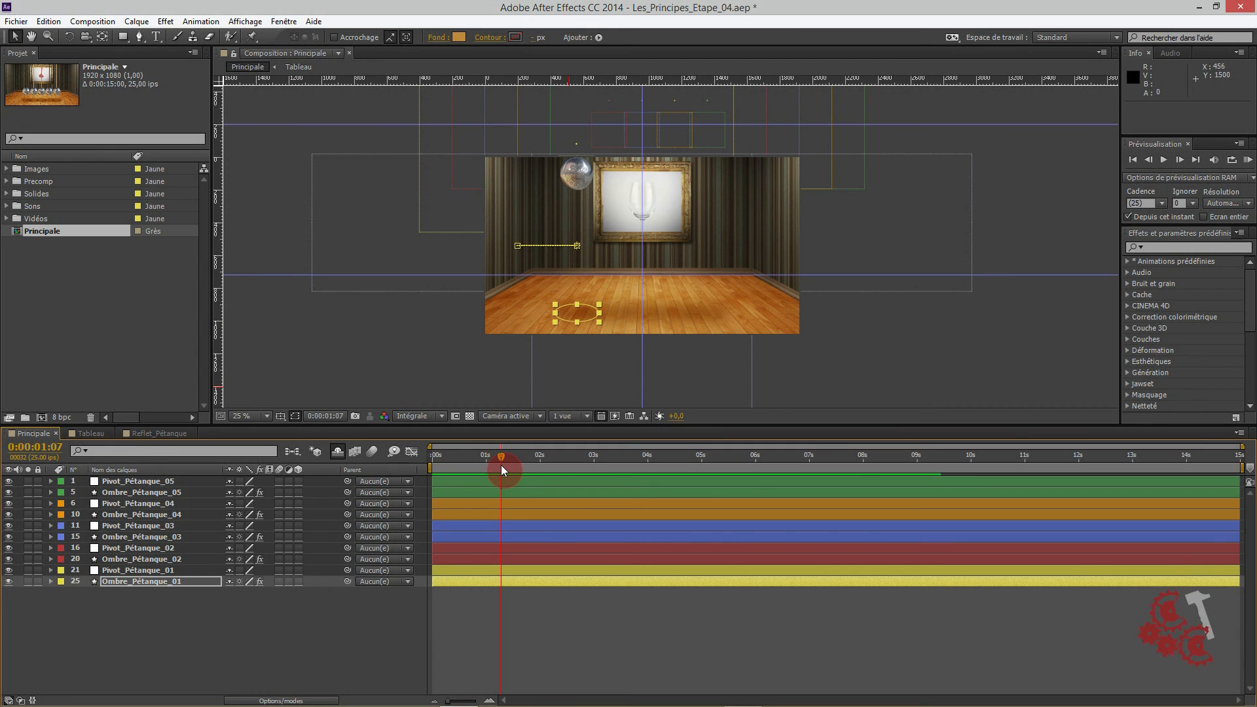
pyautogui.click(51, 570)
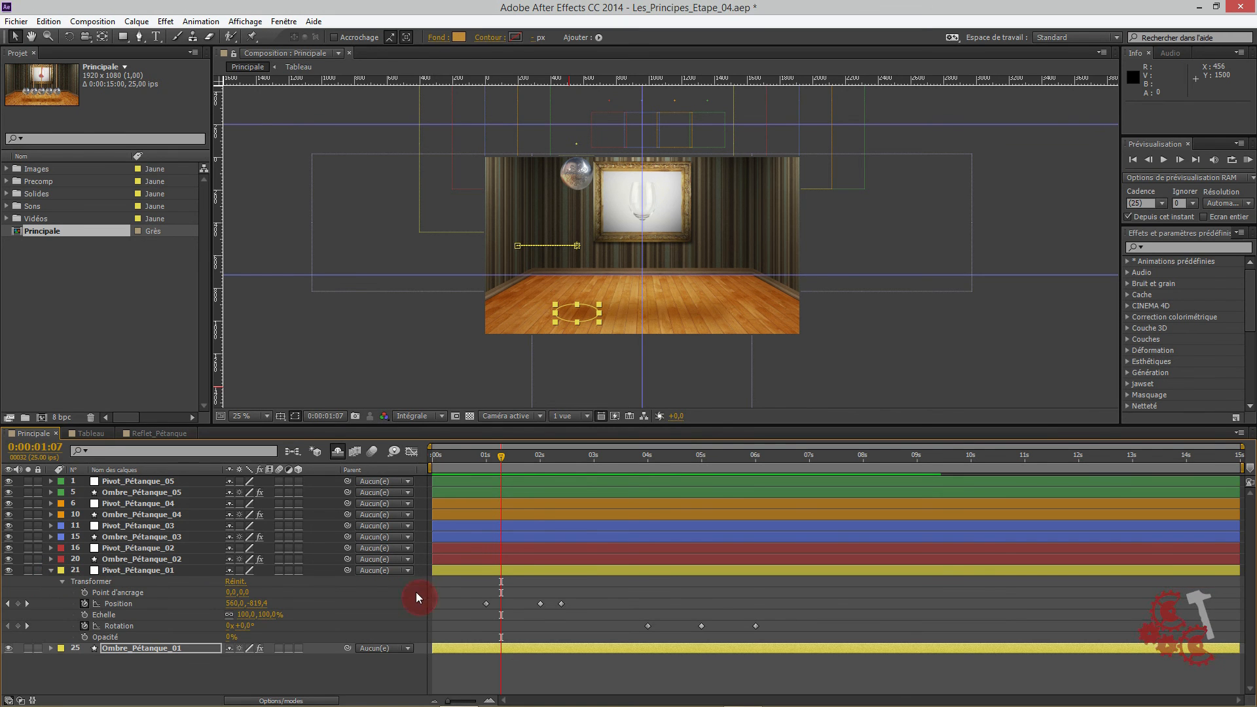
pyautogui.click(488, 701)
pyautogui.moveTo(576, 701); pyautogui.dragTo(642, 701)
pyautogui.moveTo(638, 457)
pyautogui.mouseDown()
pyautogui.moveTo(838, 459)
pyautogui.moveTo(592, 468)
pyautogui.moveTo(753, 479)
pyautogui.moveTo(624, 478)
pyautogui.moveTo(625, 452)
pyautogui.moveTo(652, 459)
pyautogui.mouseUp()
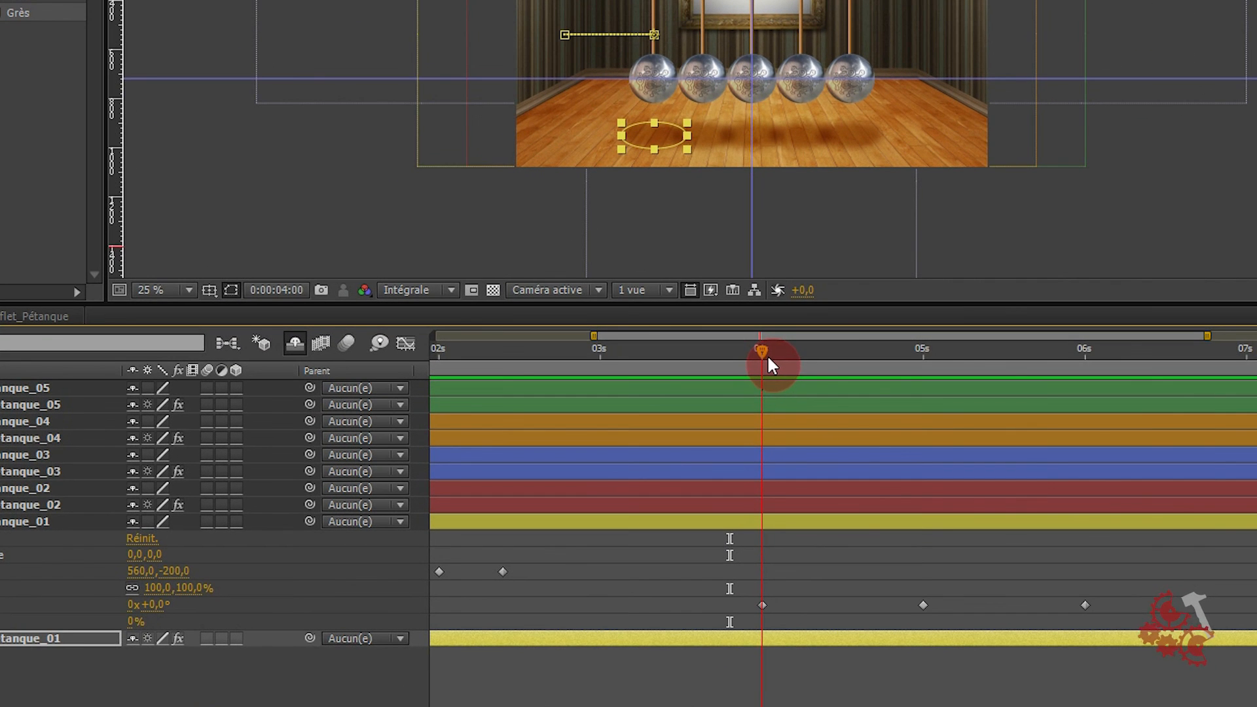
pyautogui.moveTo(767, 355); pyautogui.dragTo(796, 474)
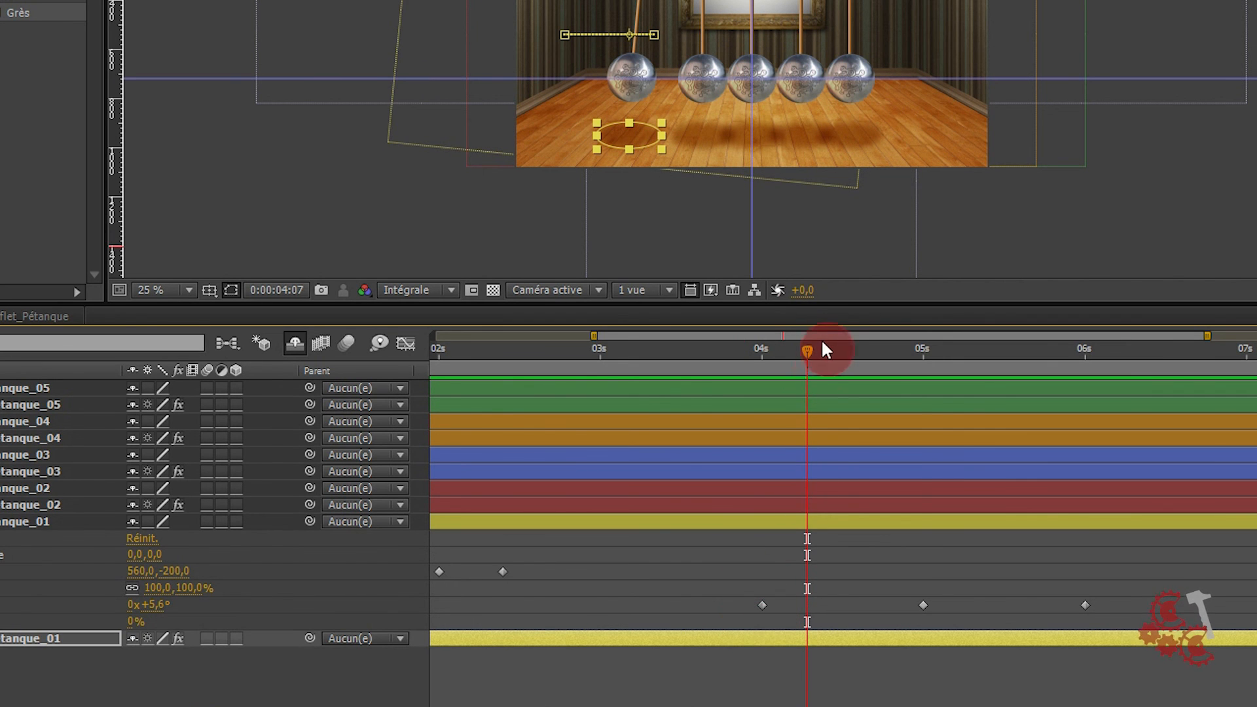
pyautogui.moveTo(808, 359); pyautogui.dragTo(910, 380)
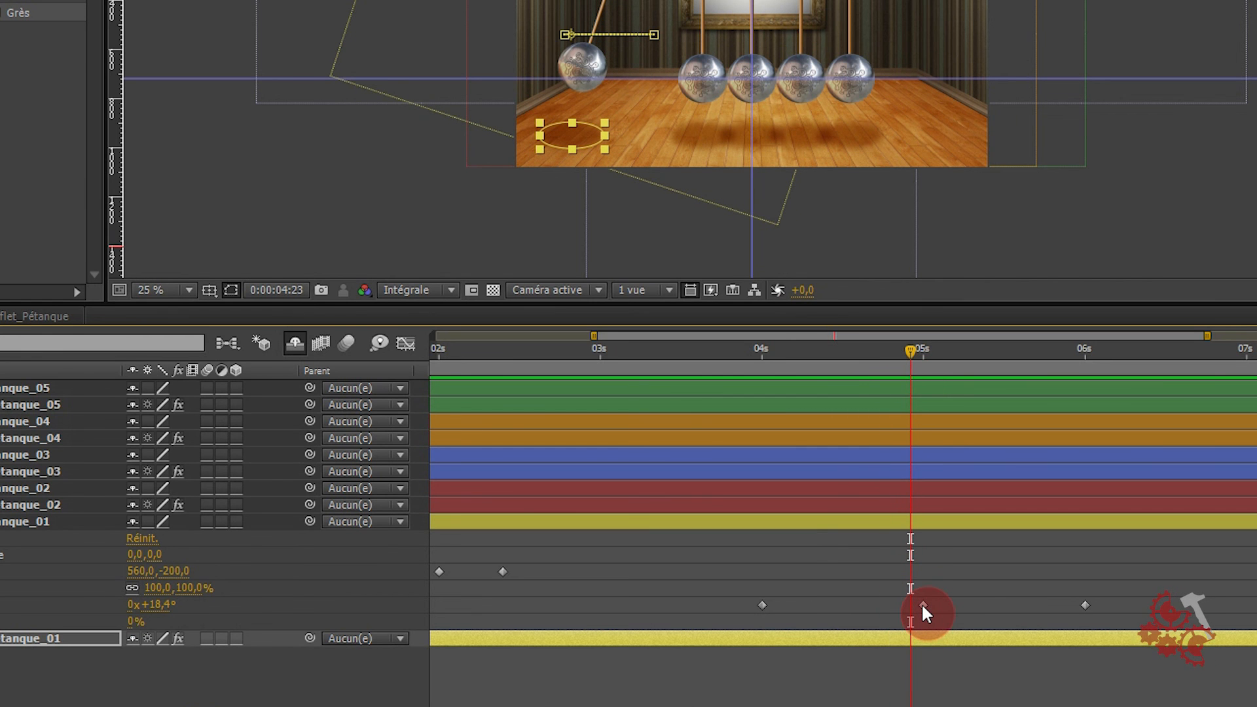
pyautogui.moveTo(922, 603)
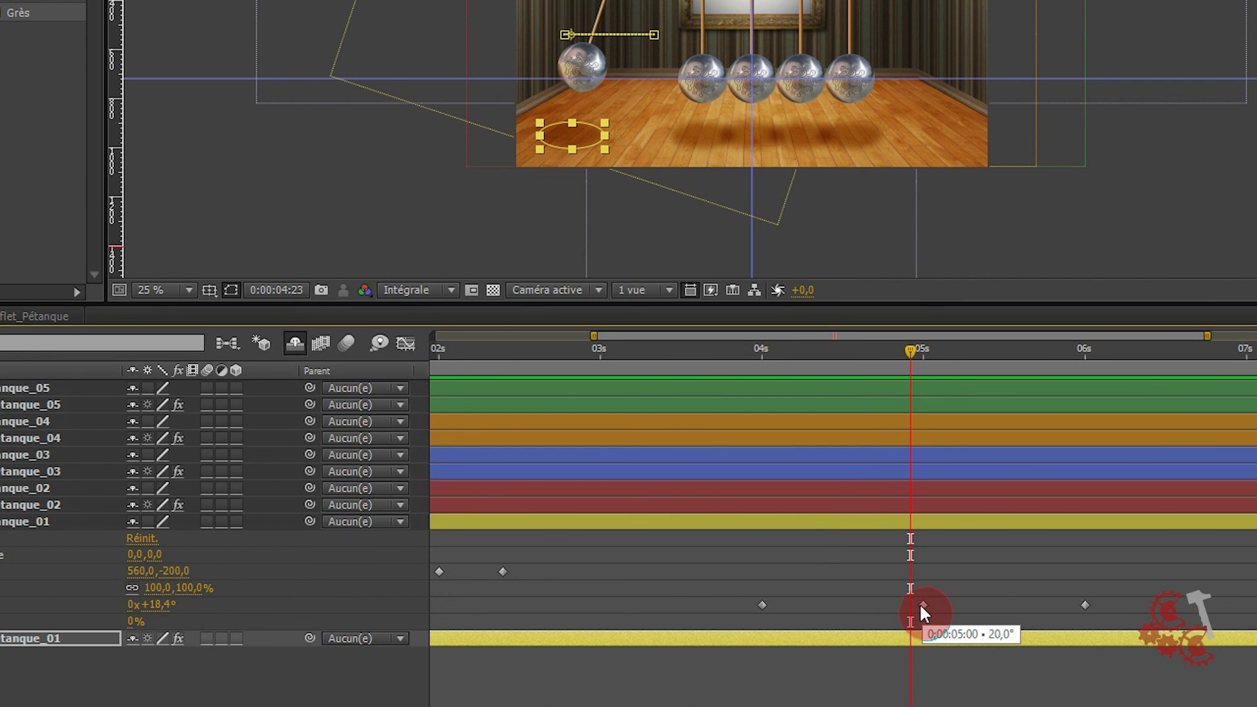
# - Apply Lissage à l'éloignement to Pivot_Pétanque_01's Rotation keyframe at 0:00:04:00 and scrub through the start of the swing
pyautogui.click(761, 605)
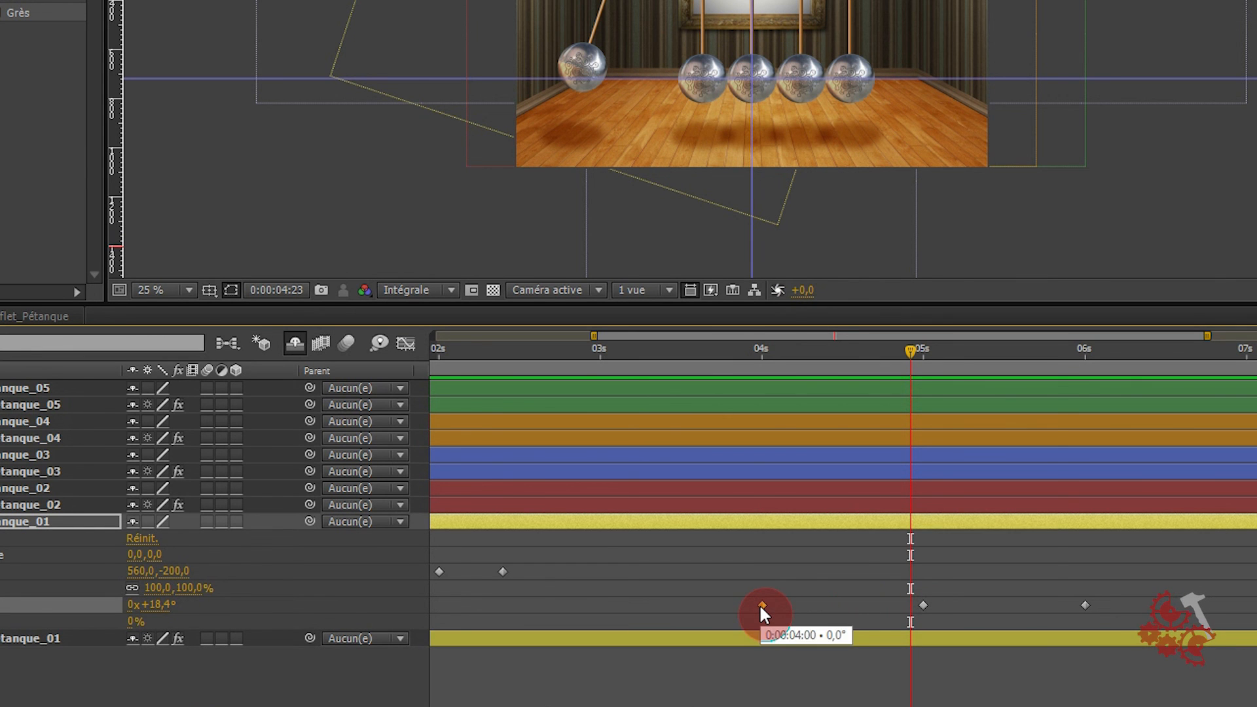
pyautogui.rightClick(760, 605)
pyautogui.moveTo(886, 595)
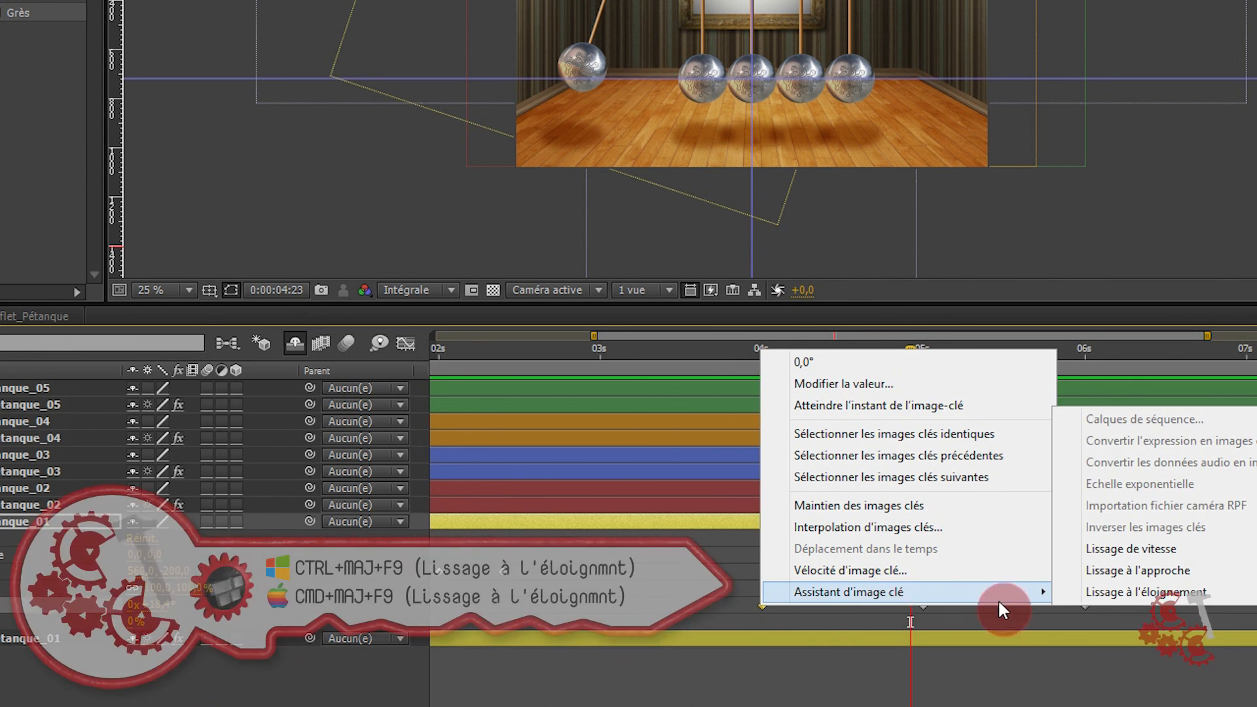
pyautogui.click(1157, 600)
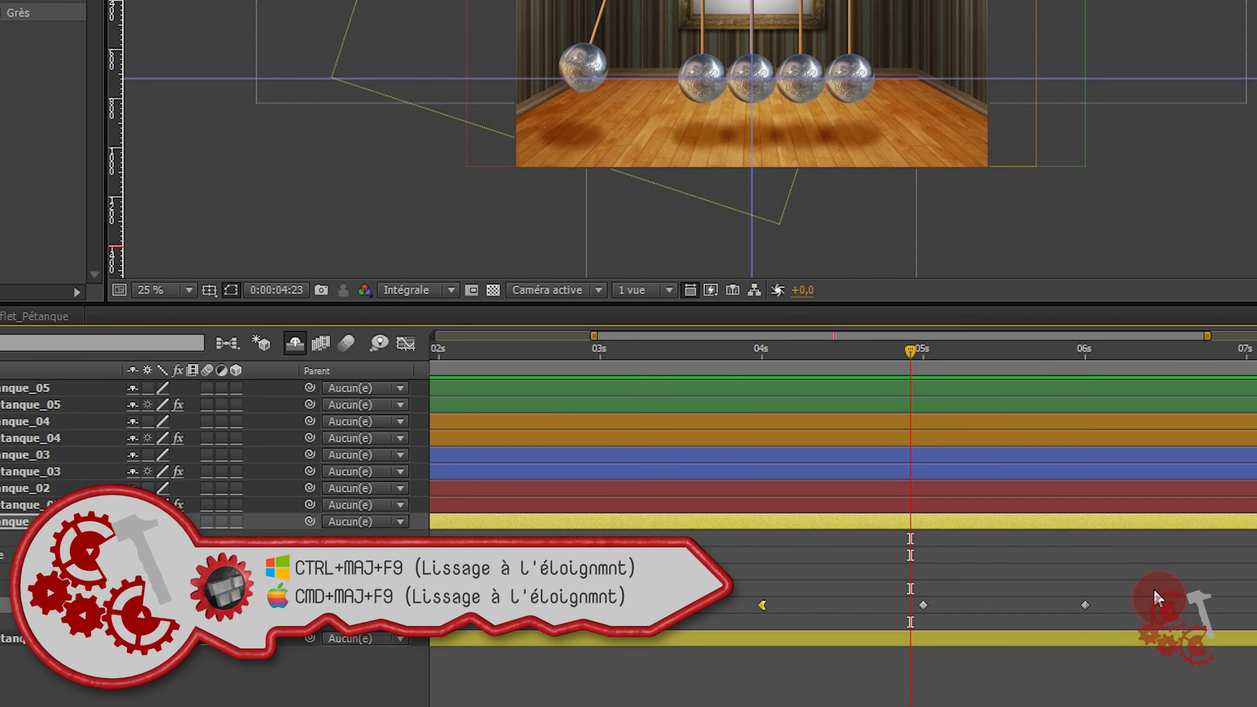
pyautogui.click(760, 355)
pyautogui.moveTo(760, 355); pyautogui.dragTo(846, 407)
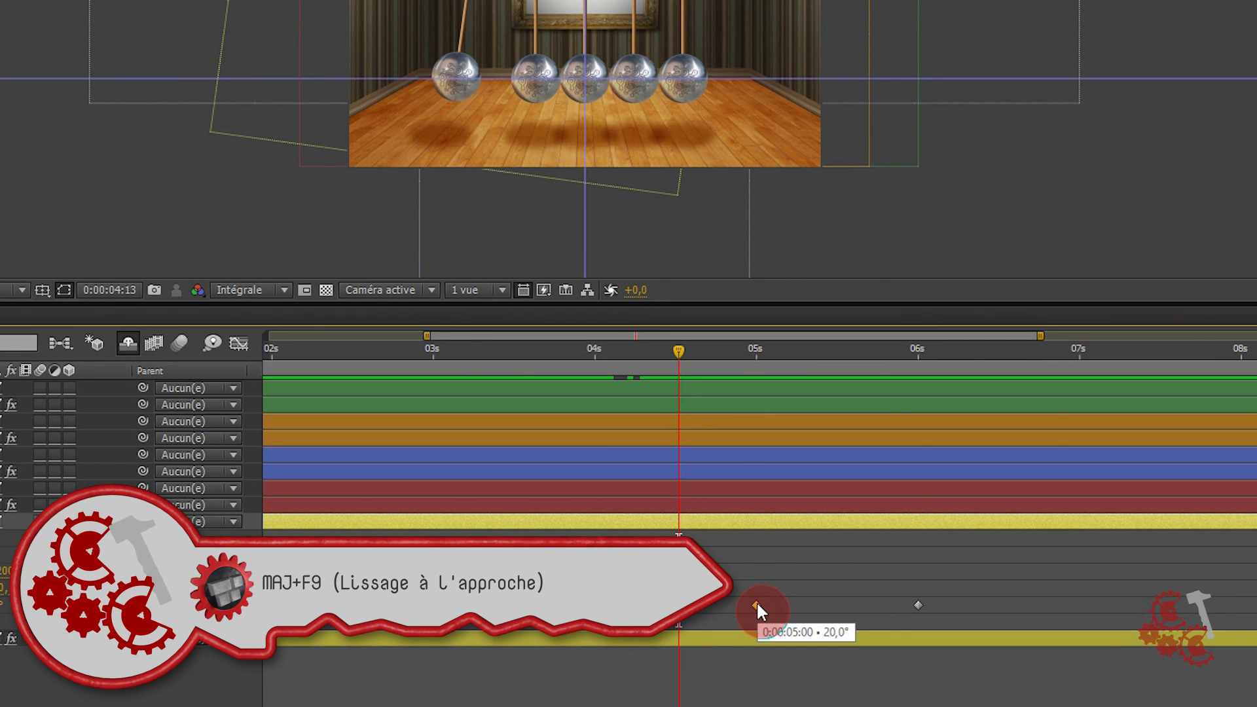
# - Apply Lissage à l'approche to Pivot_Pétanque_01's Rotation keyframe at 0:00:05:00 and preview the swing
pyautogui.rightClick(756, 600)
pyautogui.moveTo(859, 588)
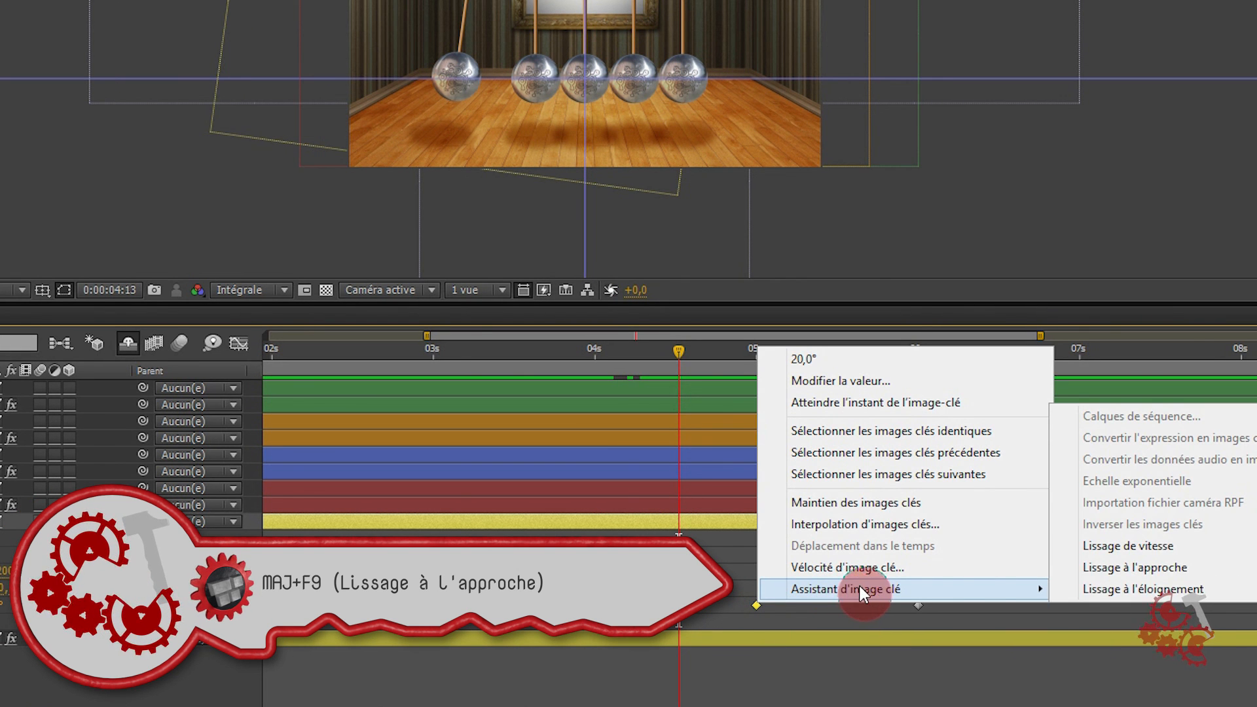
pyautogui.click(1156, 566)
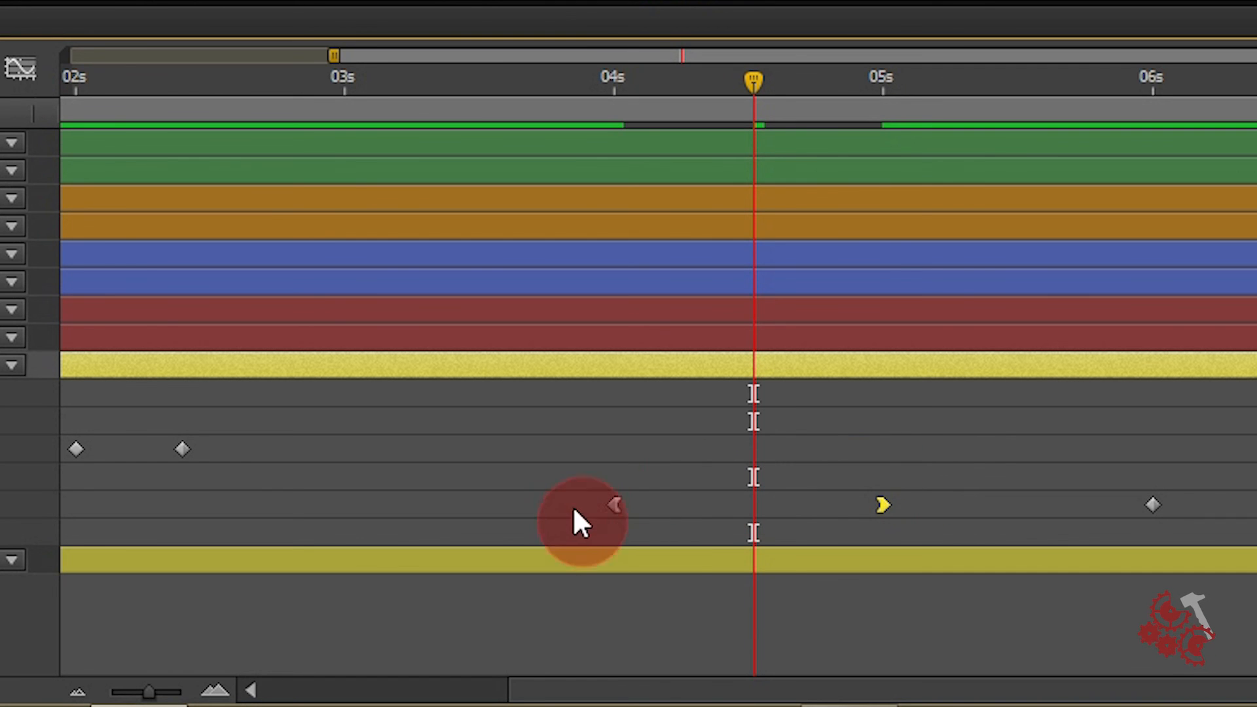
pyautogui.moveTo(552, 68); pyautogui.dragTo(286, 129)
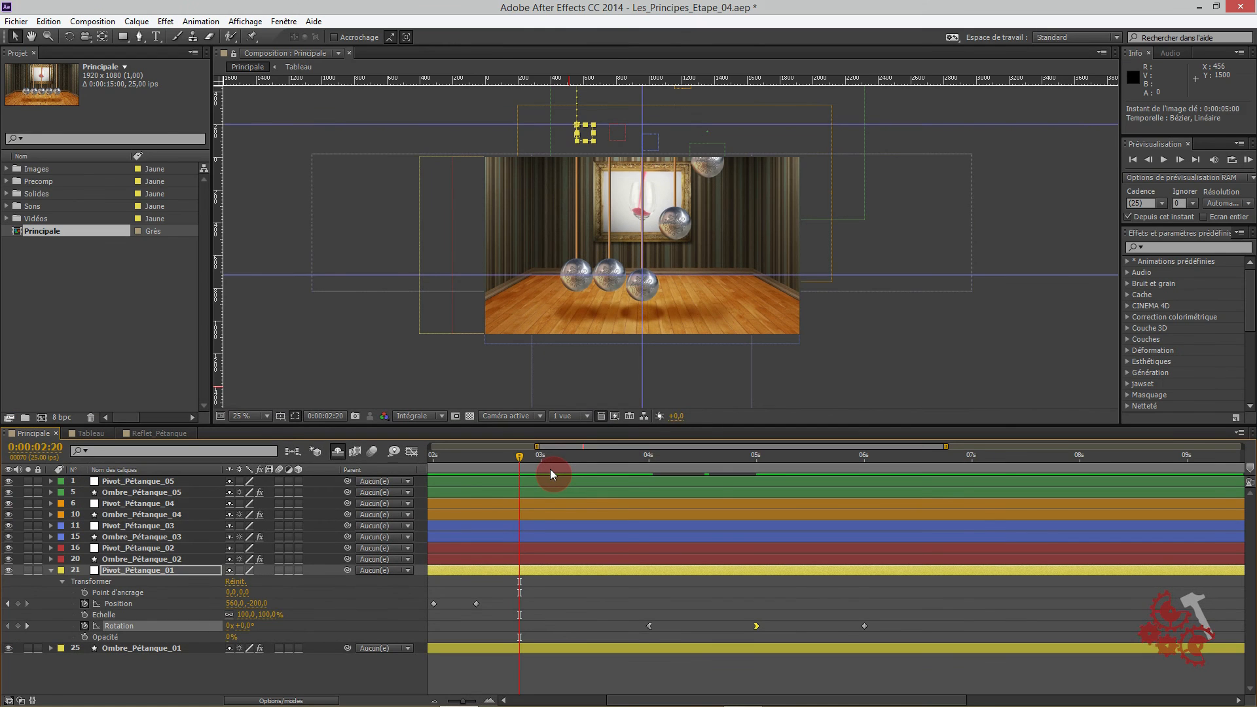
pyautogui.press('KP_0')
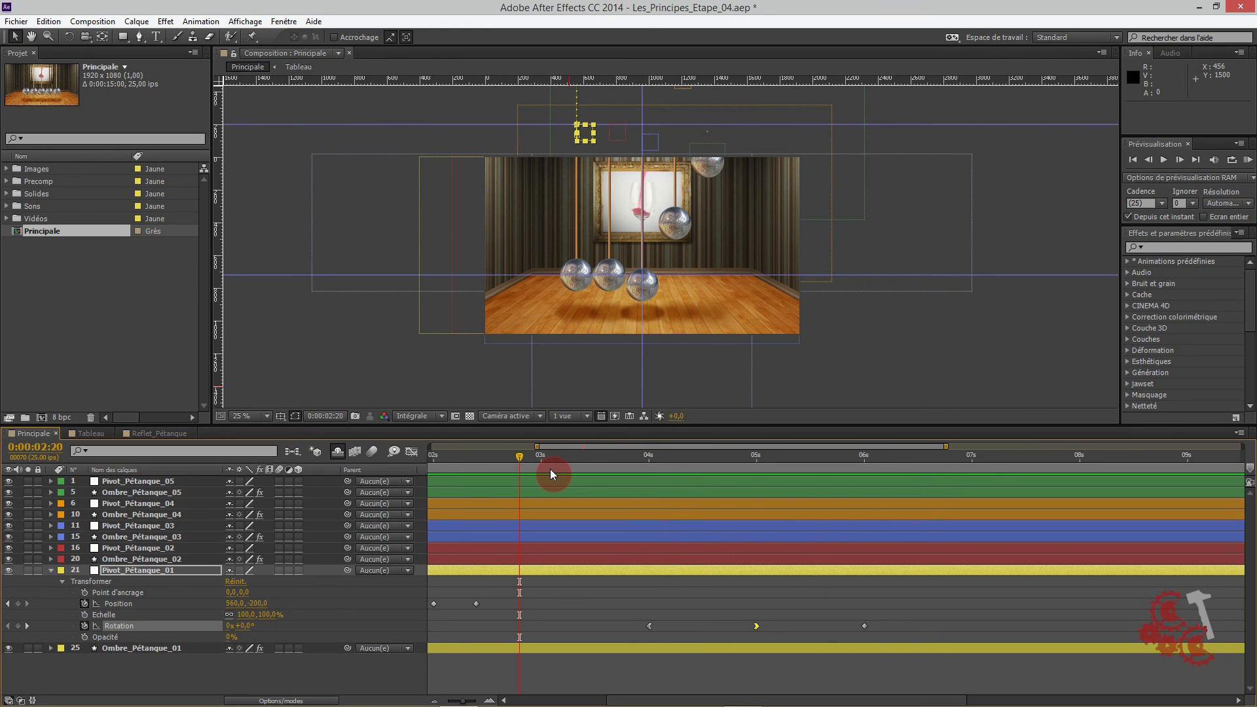
# - Apply Lissage de vitesse to Pivot_Pétanque_01's Rotation keyframe at 0:00:05:00 and preview the full swing
pyautogui.moveTo(550, 469); pyautogui.dragTo(767, 532)
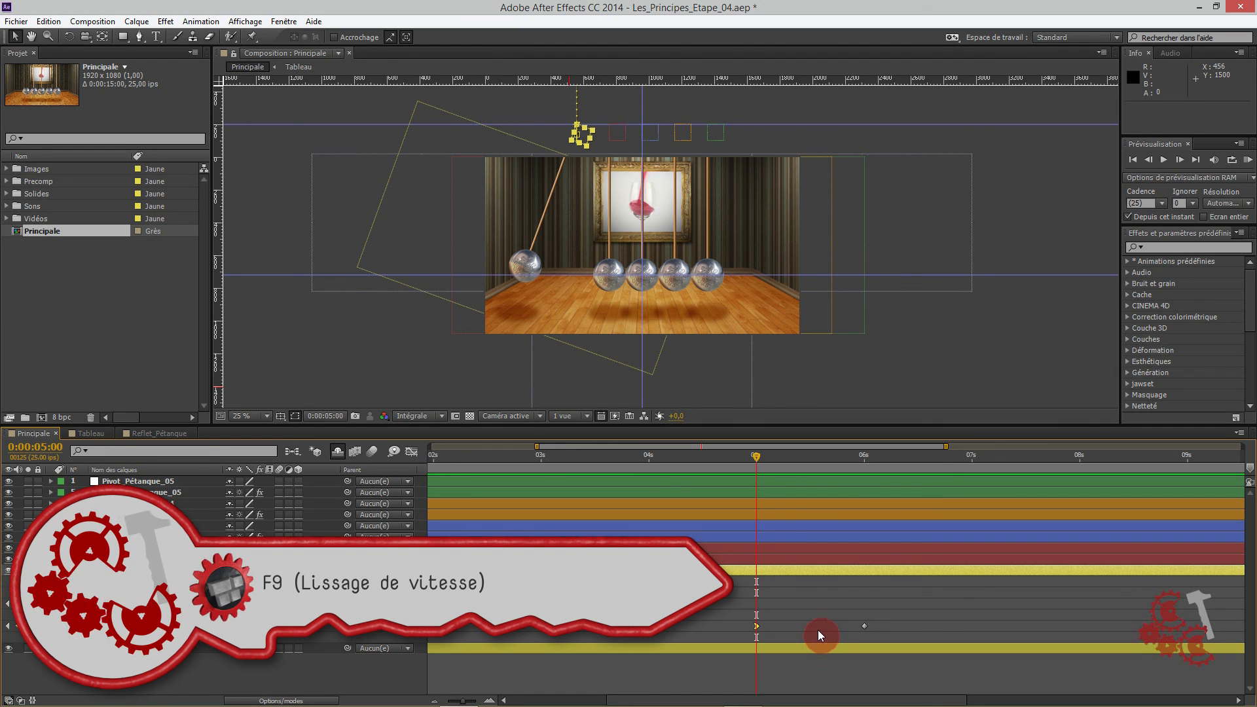
pyautogui.rightClick(757, 625)
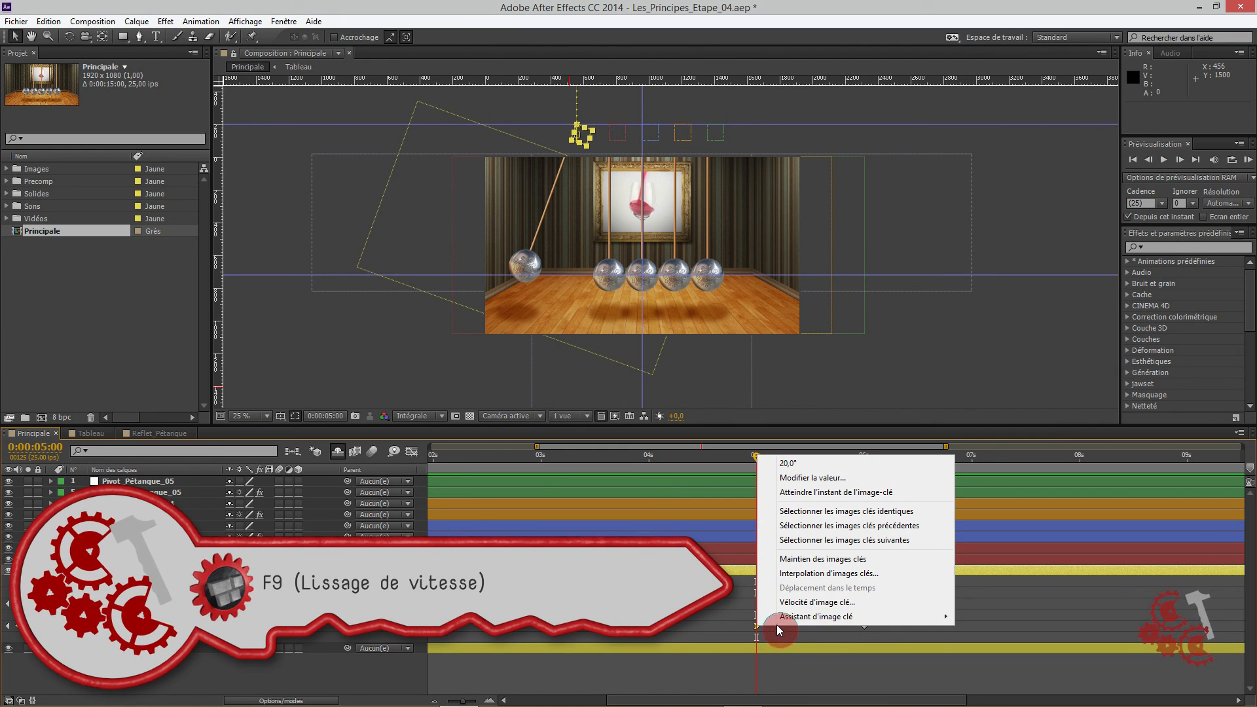
pyautogui.moveTo(851, 616)
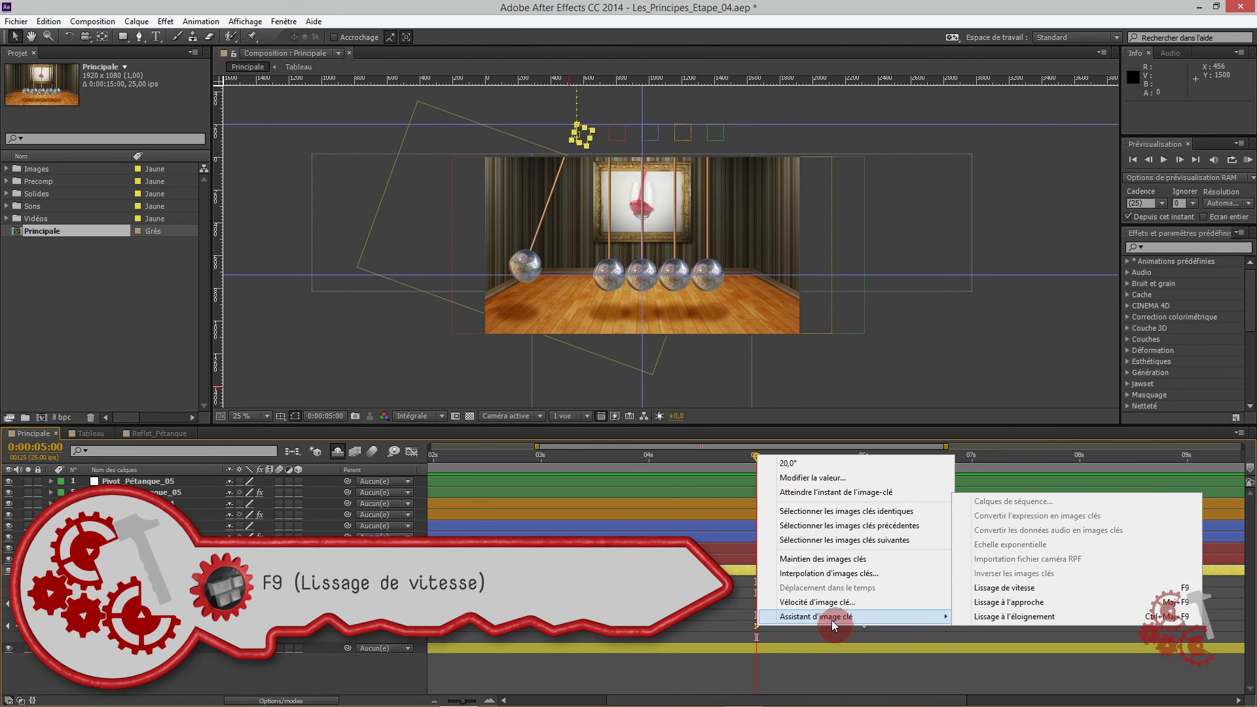
pyautogui.click(1000, 588)
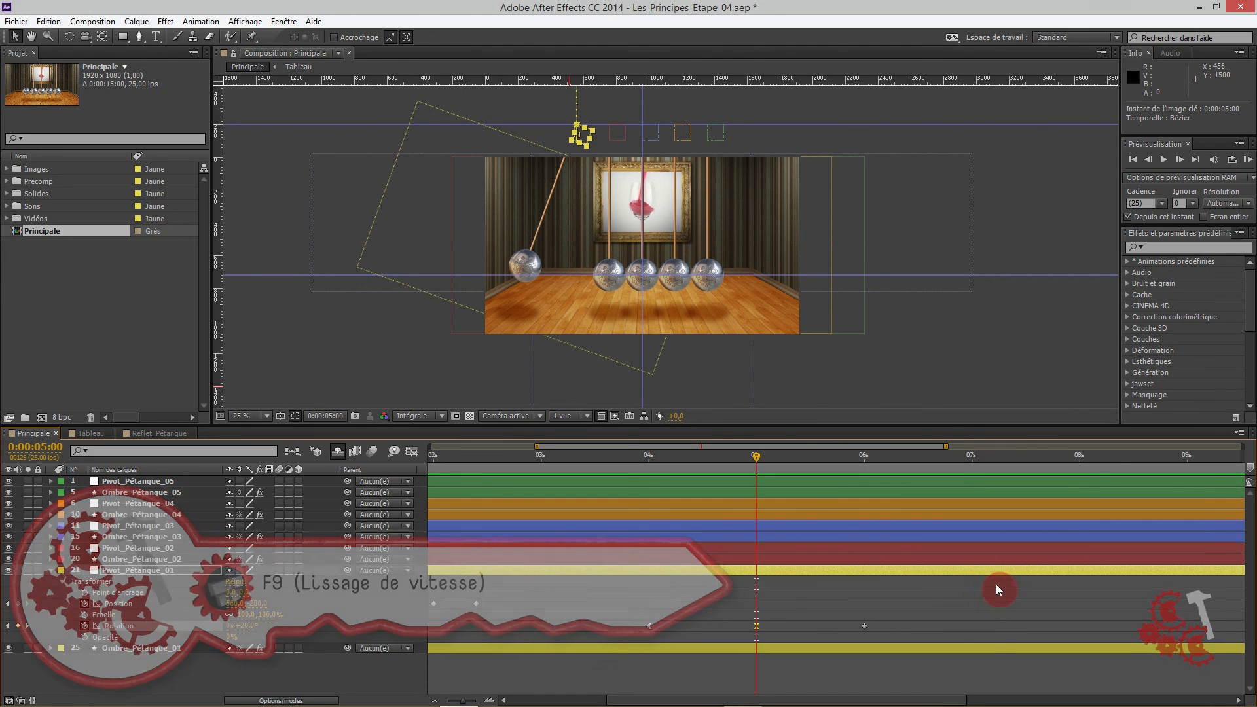
pyautogui.moveTo(733, 460); pyautogui.dragTo(610, 470)
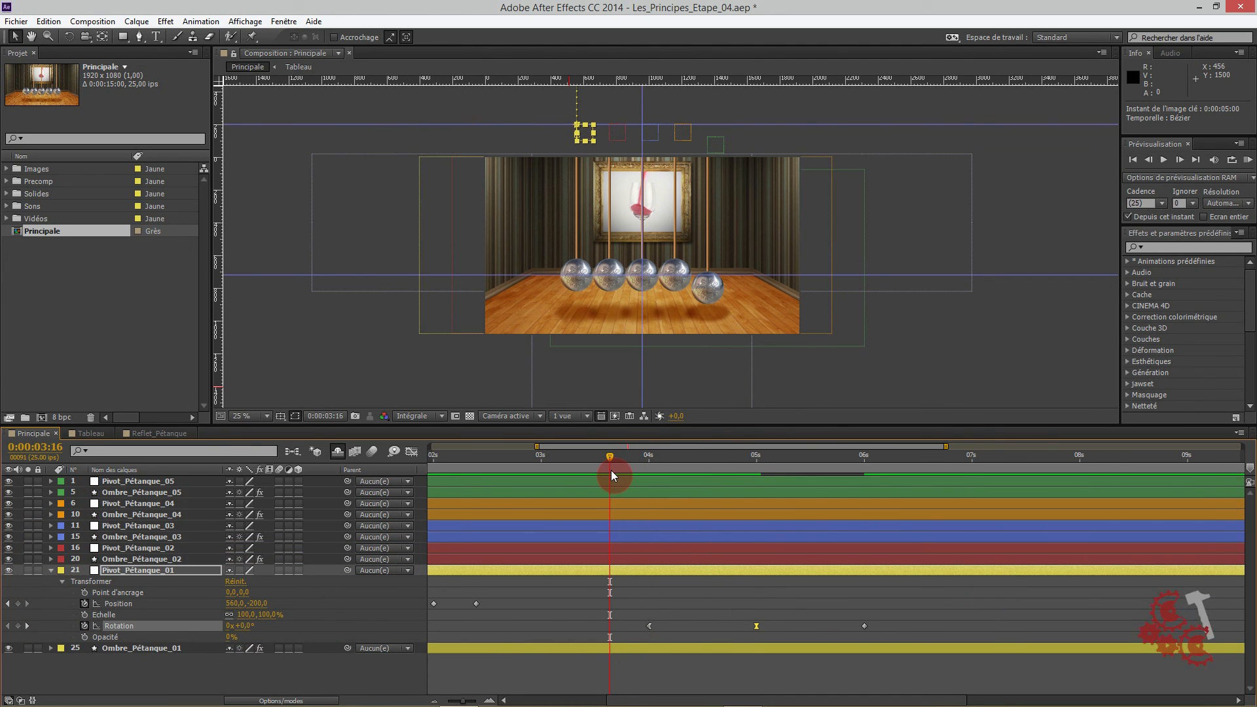
pyautogui.press('KP_0')
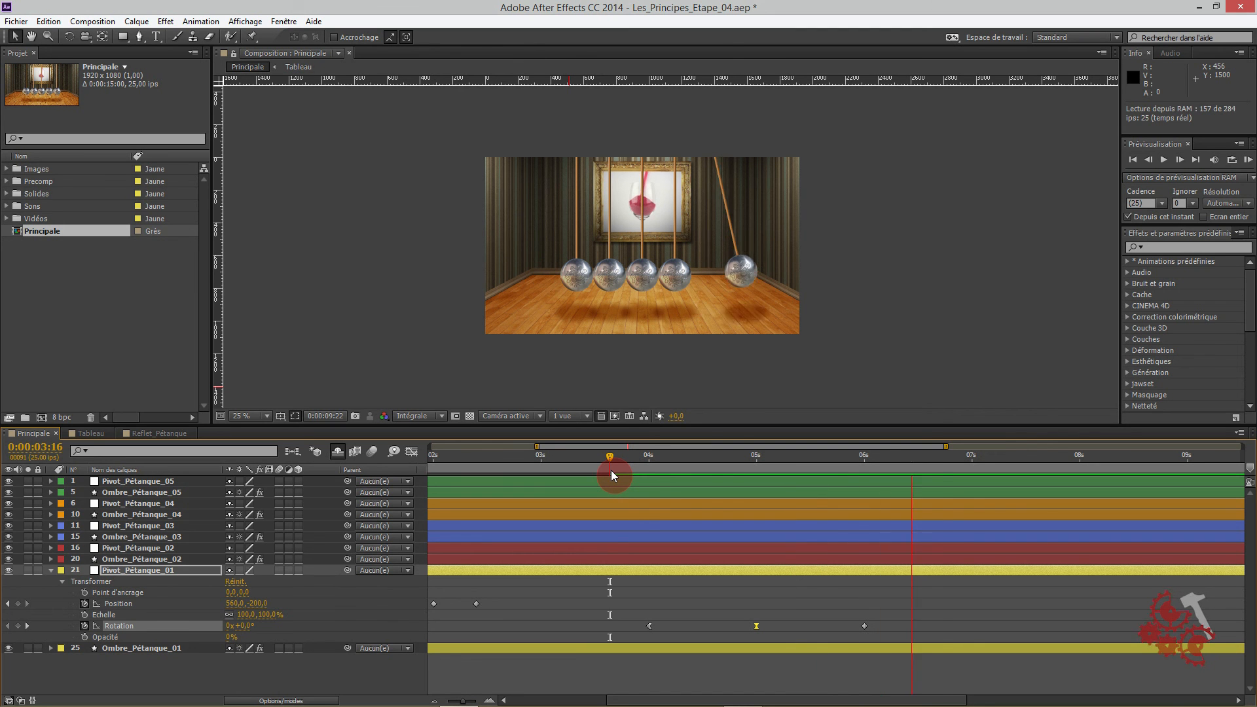
pyautogui.press('space')
# - Scrub through the first ball's swing and compare its movement with its floor shadow in a closer view
pyautogui.moveTo(697, 461); pyautogui.dragTo(864, 493)
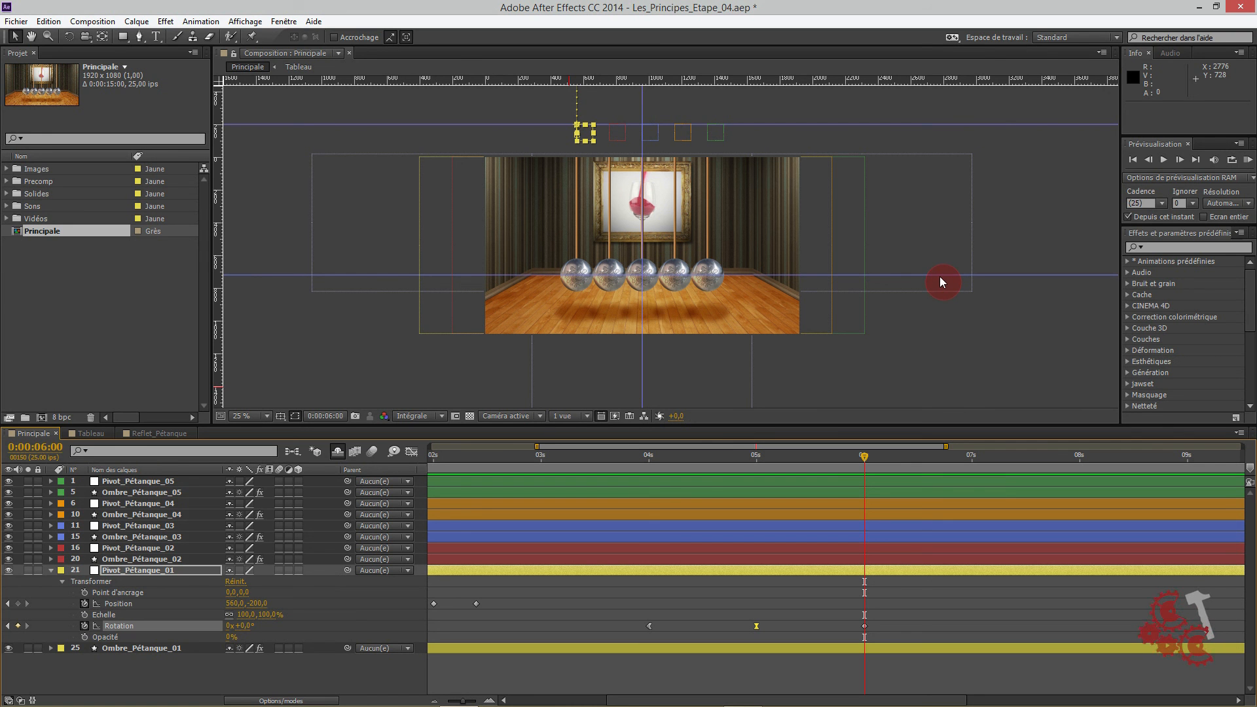
pyautogui.moveTo(659, 464)
pyautogui.mouseDown()
pyautogui.moveTo(645, 464)
pyautogui.moveTo(673, 464)
pyautogui.moveTo(643, 467)
pyautogui.moveTo(682, 472)
pyautogui.moveTo(653, 473)
pyautogui.mouseUp()
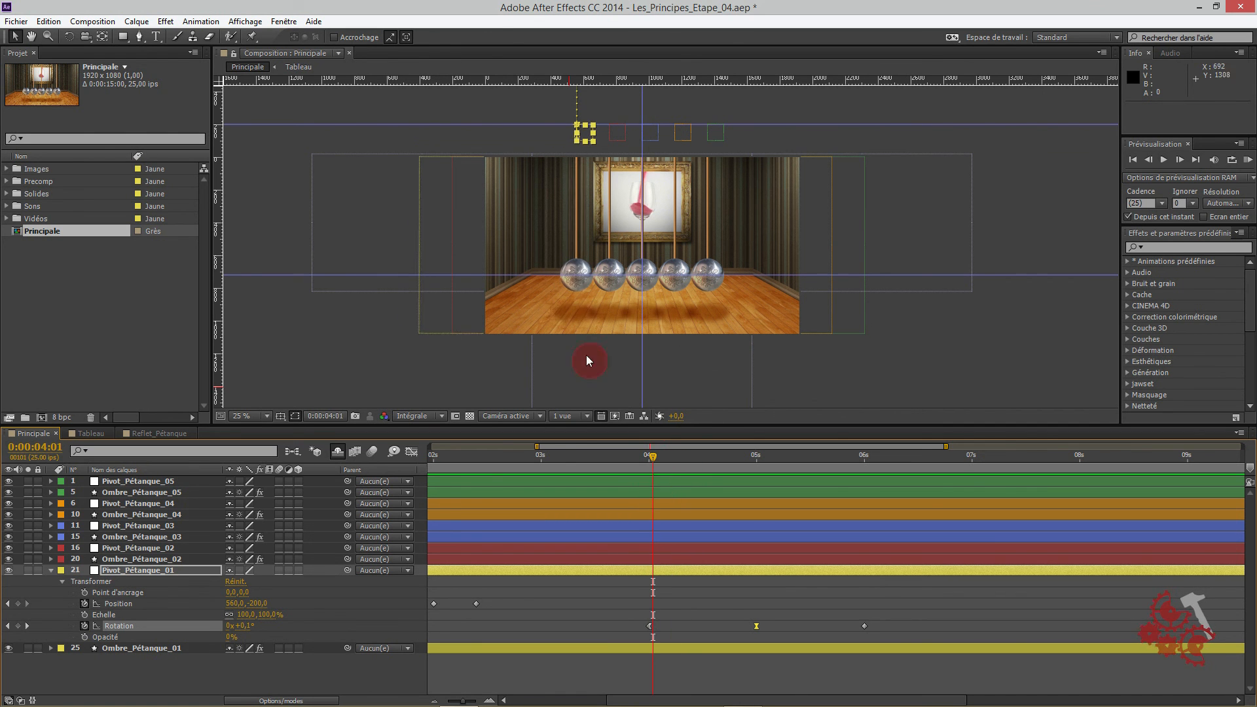
pyautogui.scroll(2, 562, 318)
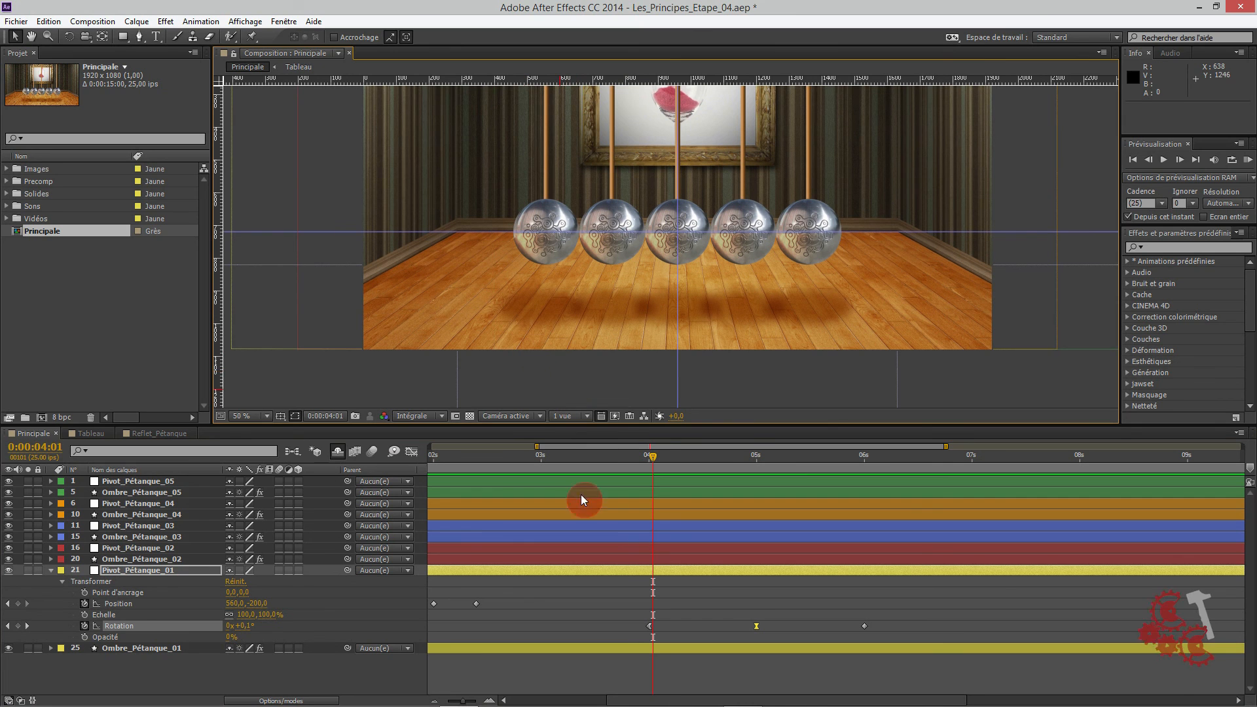
pyautogui.moveTo(645, 454); pyautogui.dragTo(698, 461)
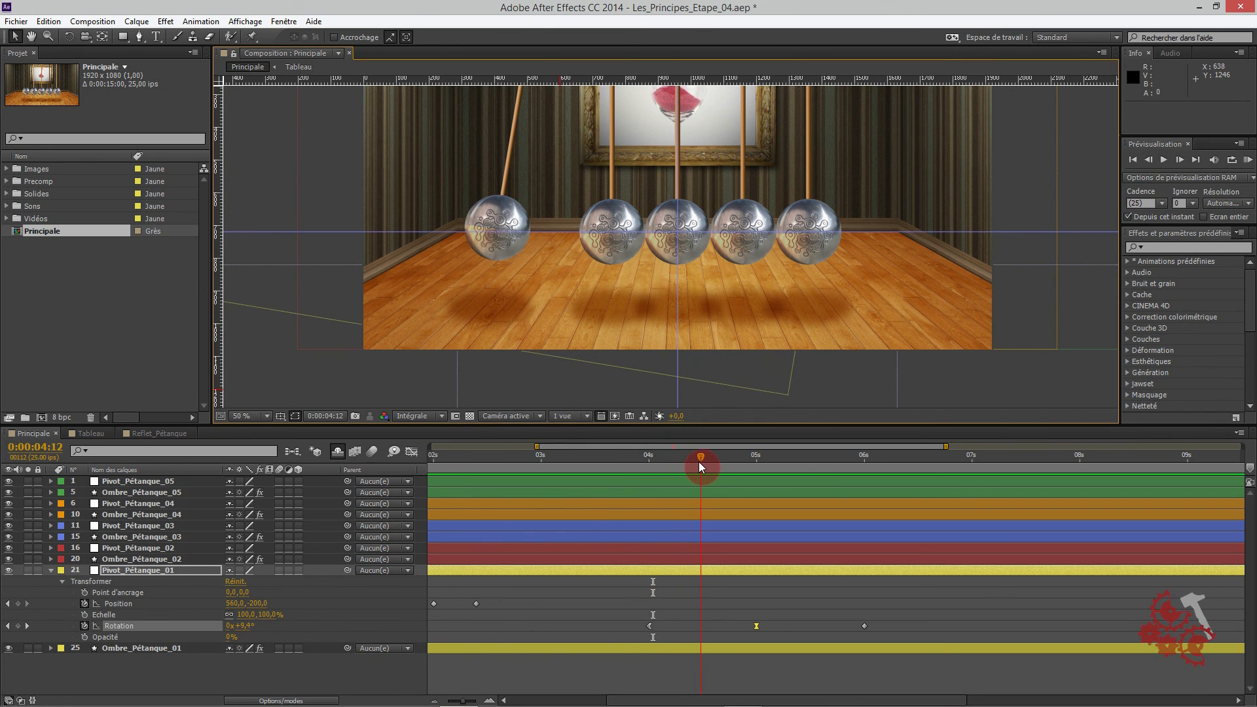
# - Expand Ombre_Pétanque_01, collapse its Effets group and reveal its Position keyframes alongside the pivot's Rotation keyframes
pyautogui.click(53, 646)
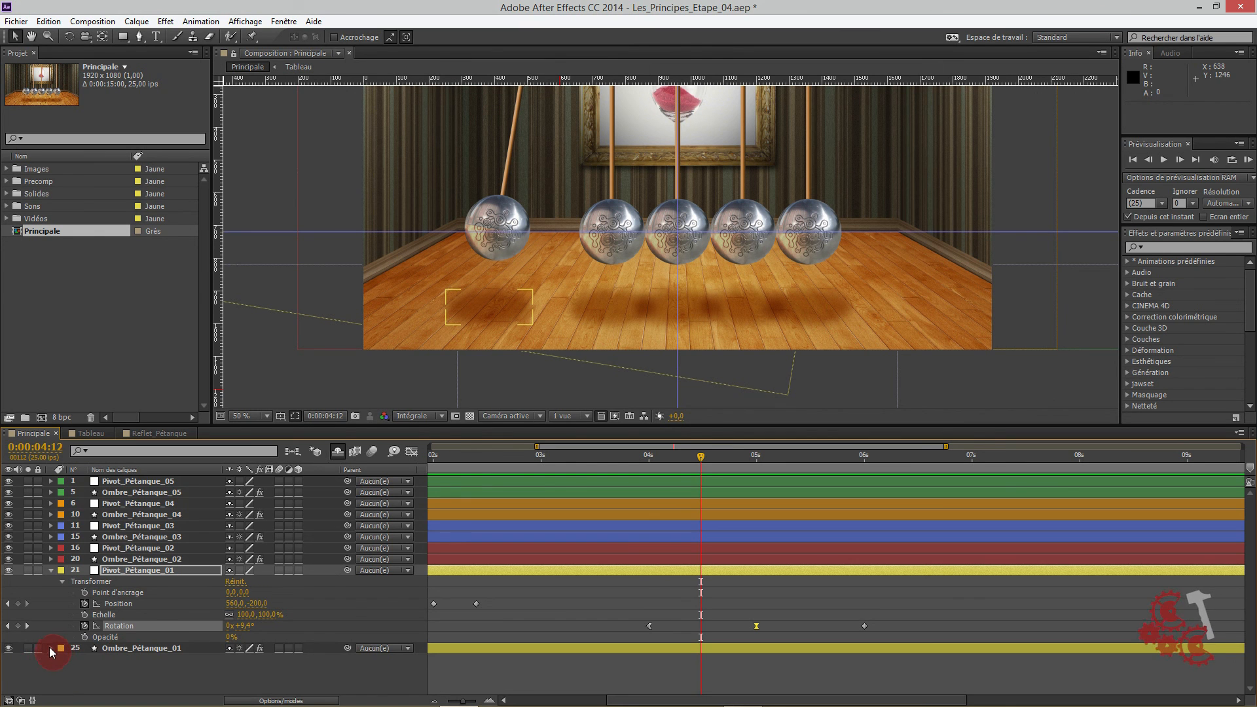
pyautogui.click(50, 647)
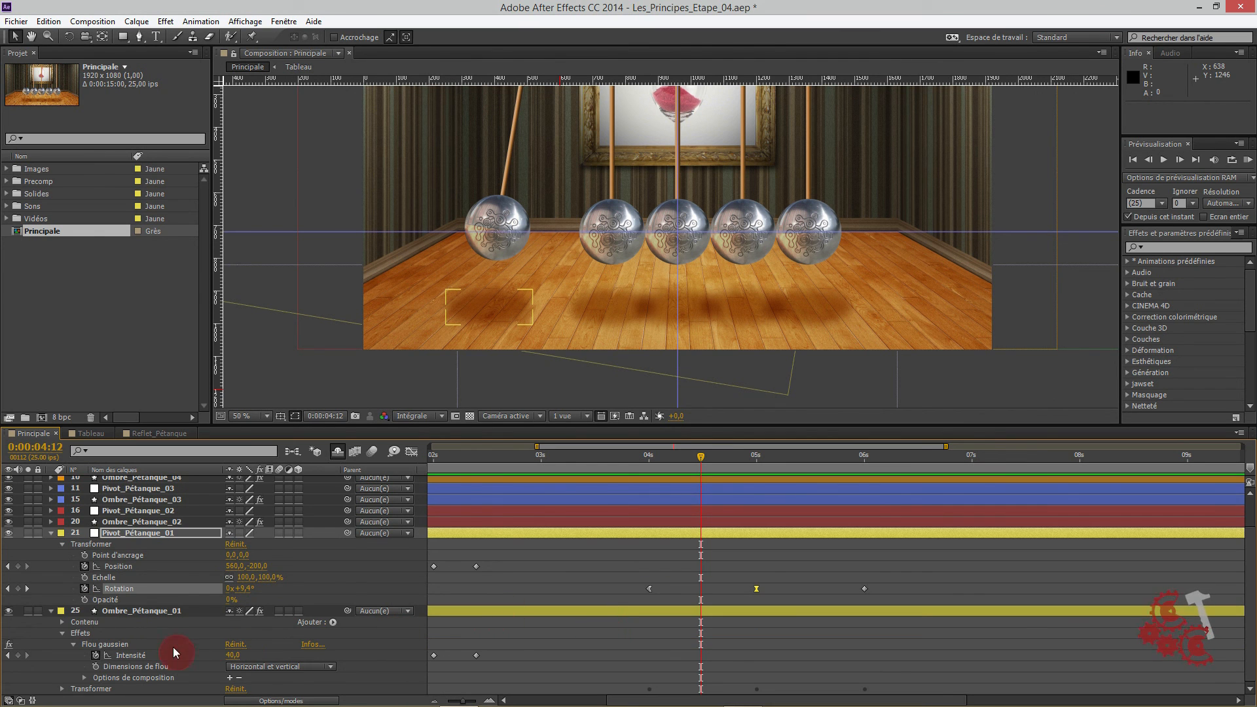
pyautogui.click(62, 633)
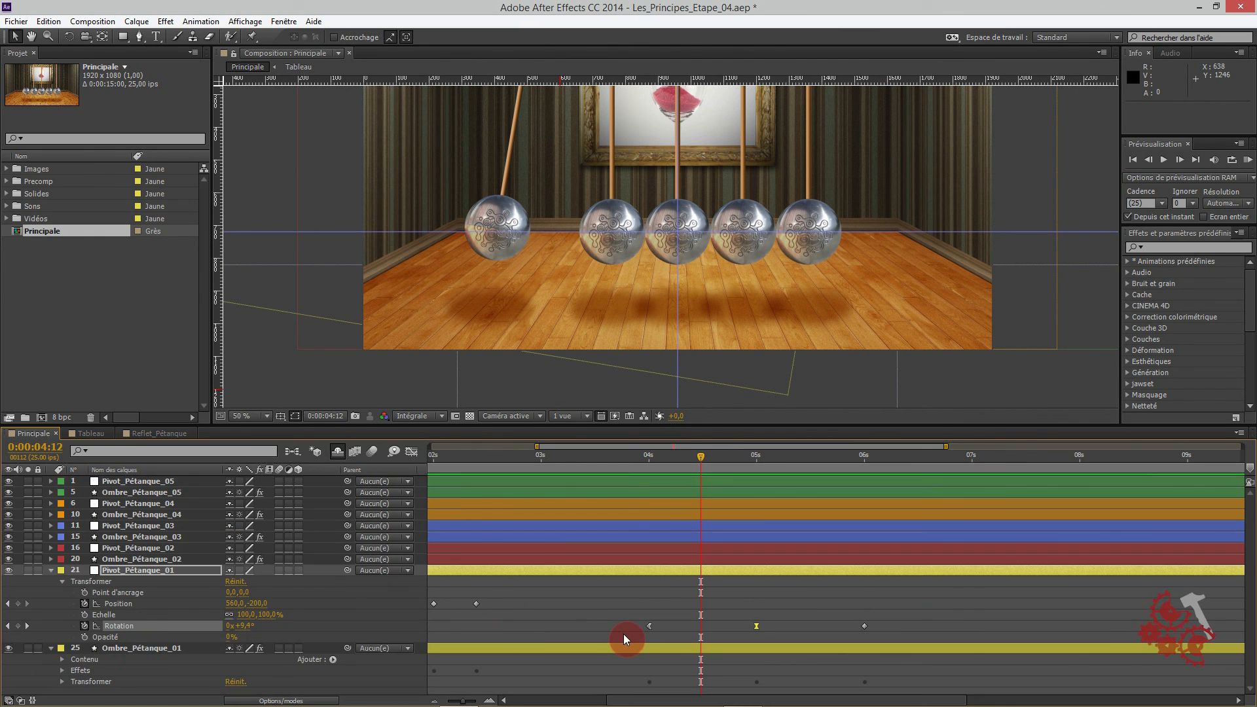
pyautogui.moveTo(680, 445); pyautogui.dragTo(650, 458)
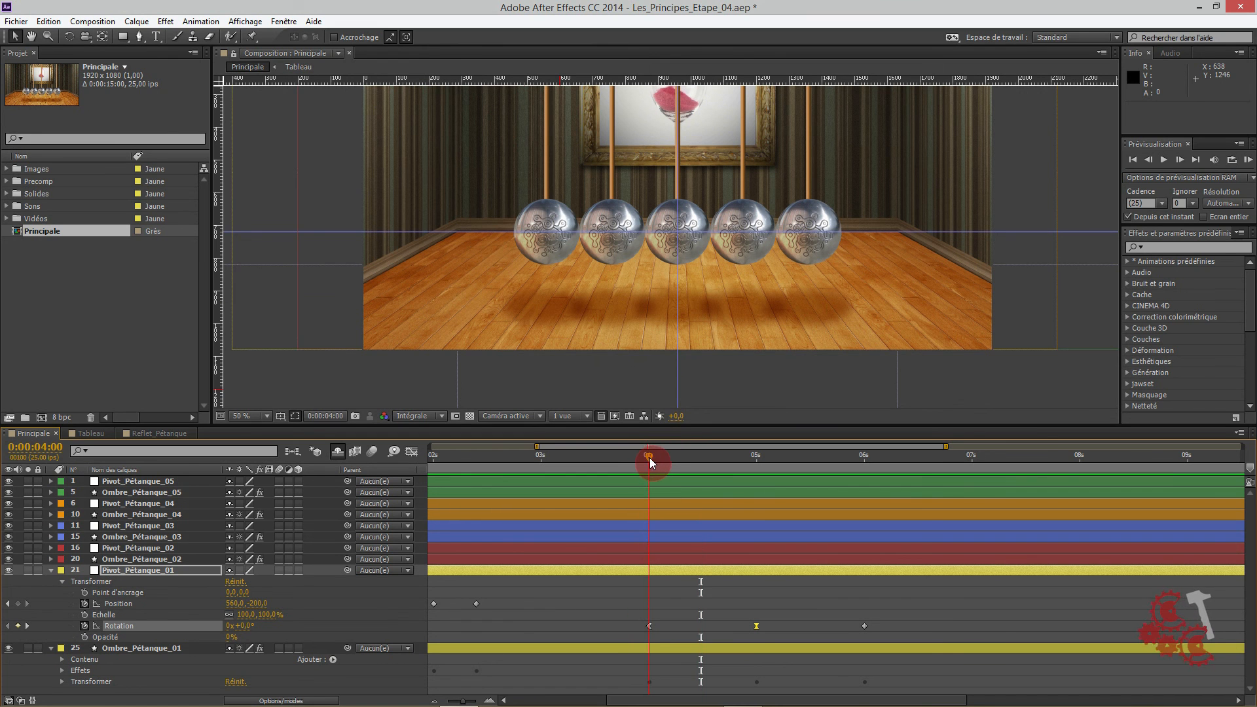
pyautogui.click(62, 681)
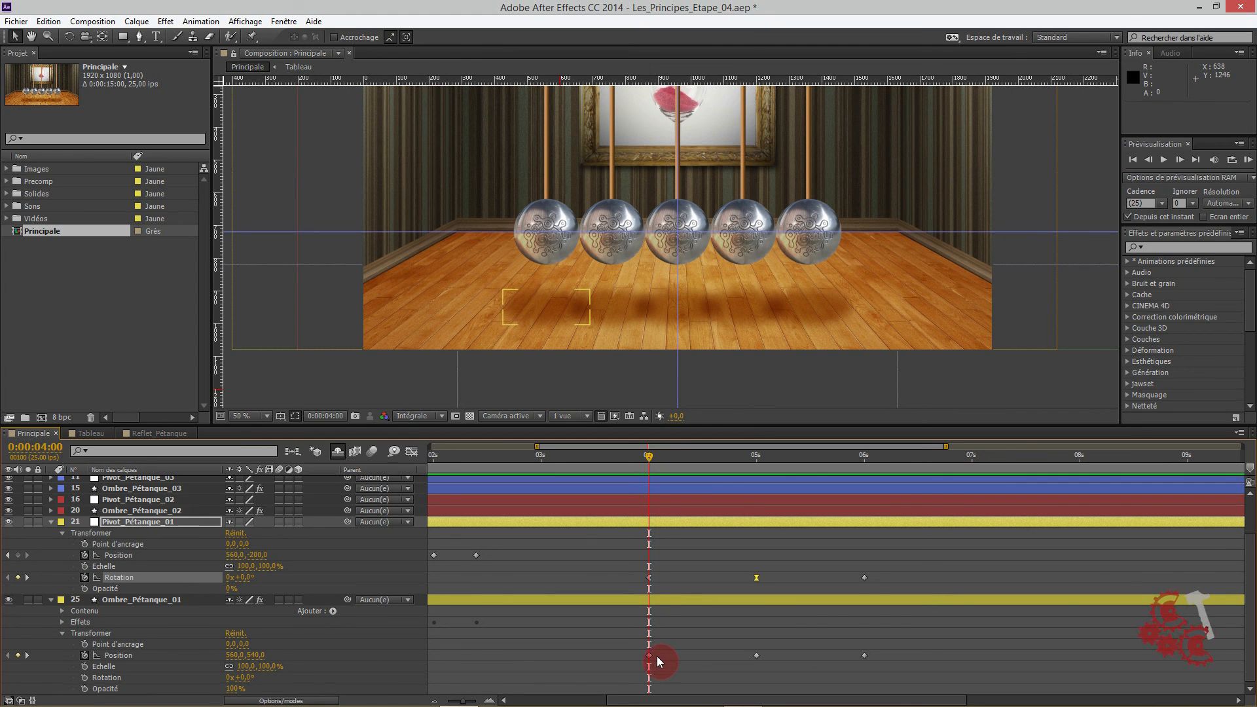
pyautogui.moveTo(644, 454); pyautogui.dragTo(602, 469)
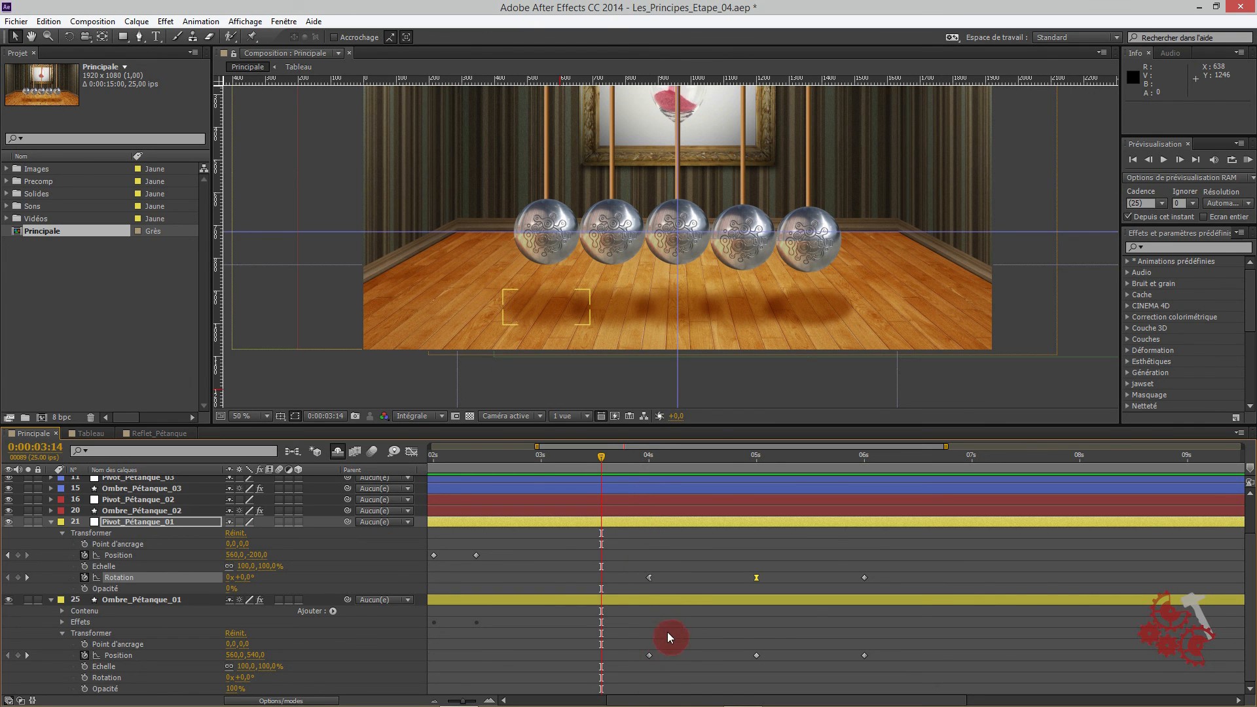
# - Apply Lissage à l'éloignement to Ombre_Pétanque_01's Position keyframe at 0:00:04:00
pyautogui.click(649, 655)
pyautogui.rightClick(648, 655)
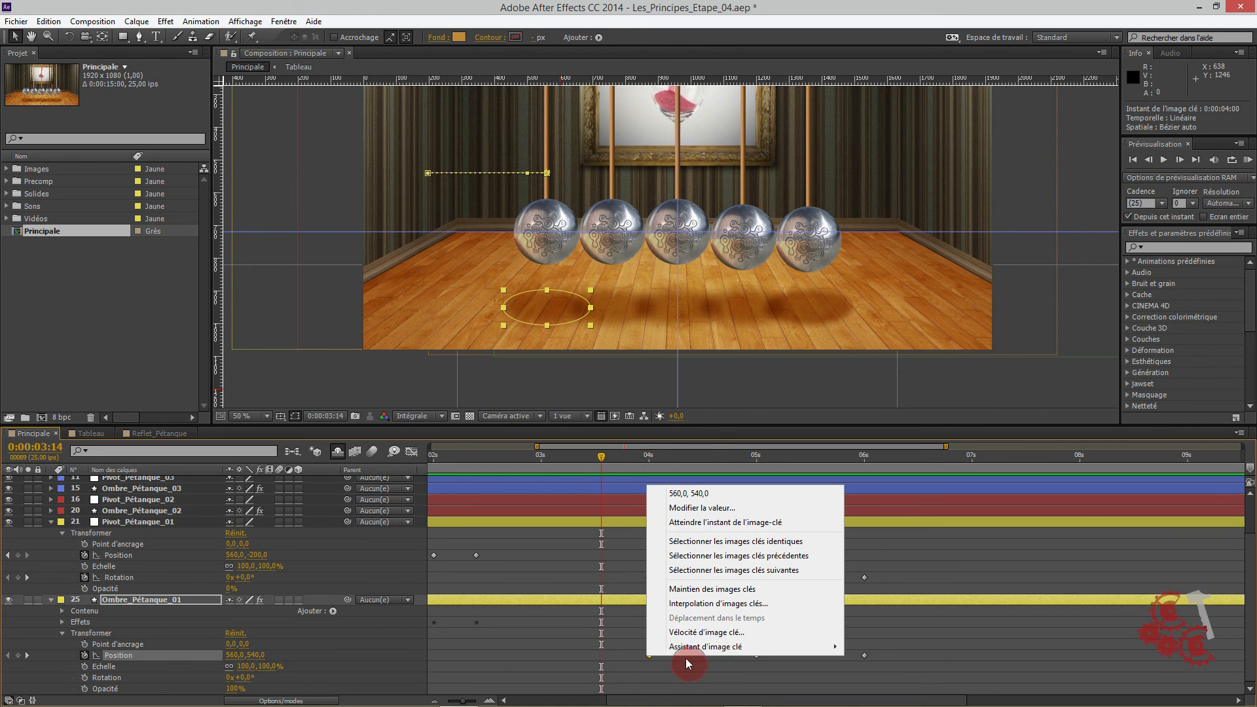
pyautogui.moveTo(720, 647)
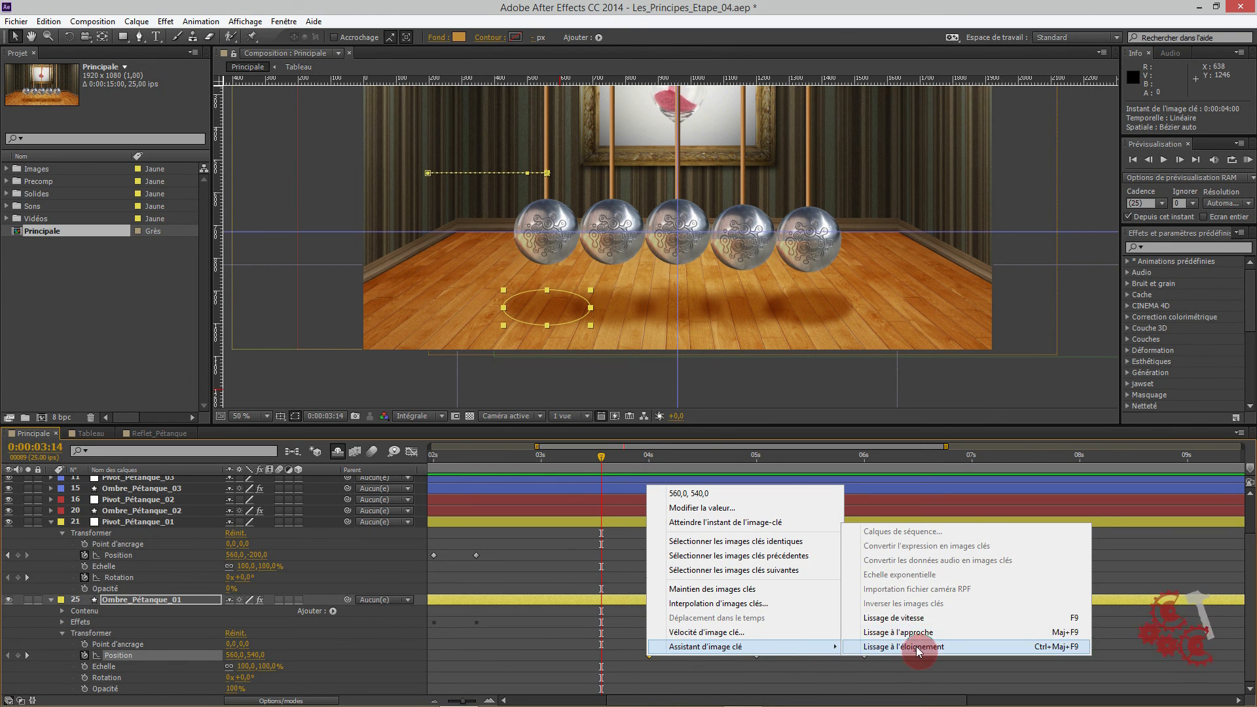
pyautogui.click(885, 646)
# - Apply Lissage de vitesse to Ombre_Pétanque_01's Position keyframe at 0:00:05:00 and scrub through the swing to check the shadow
pyautogui.click(756, 655)
pyautogui.rightClick(756, 655)
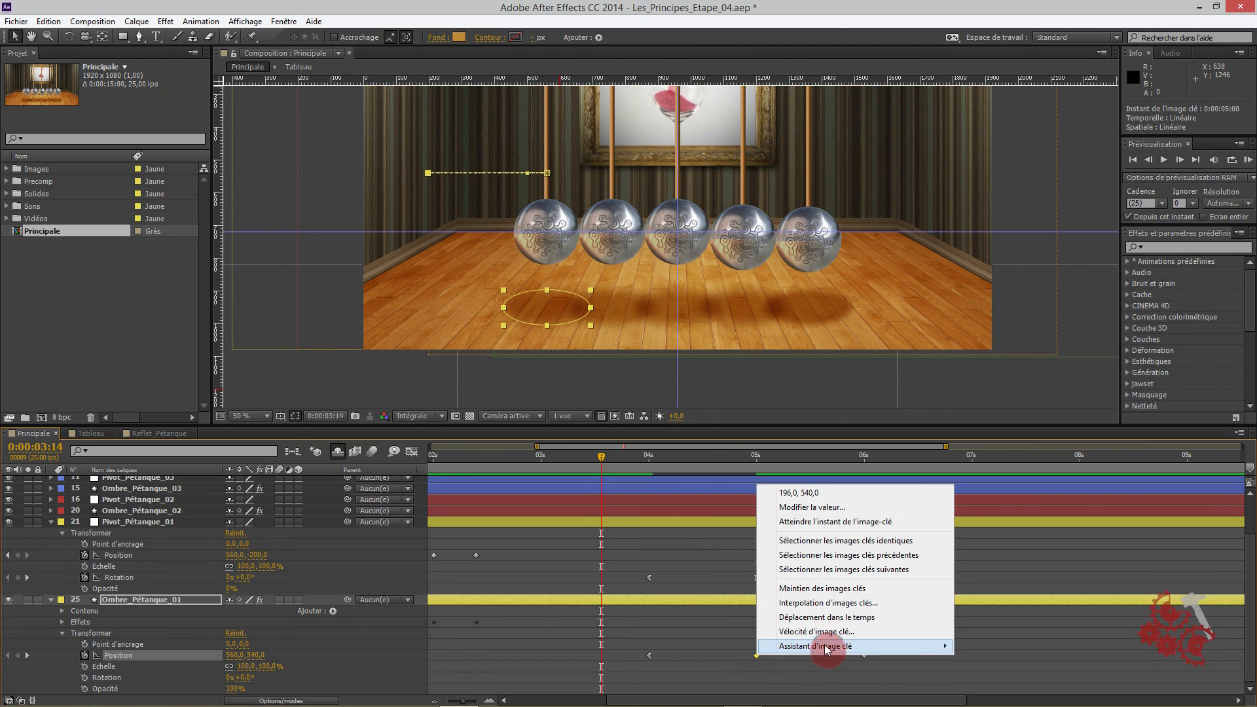
pyautogui.moveTo(830, 647)
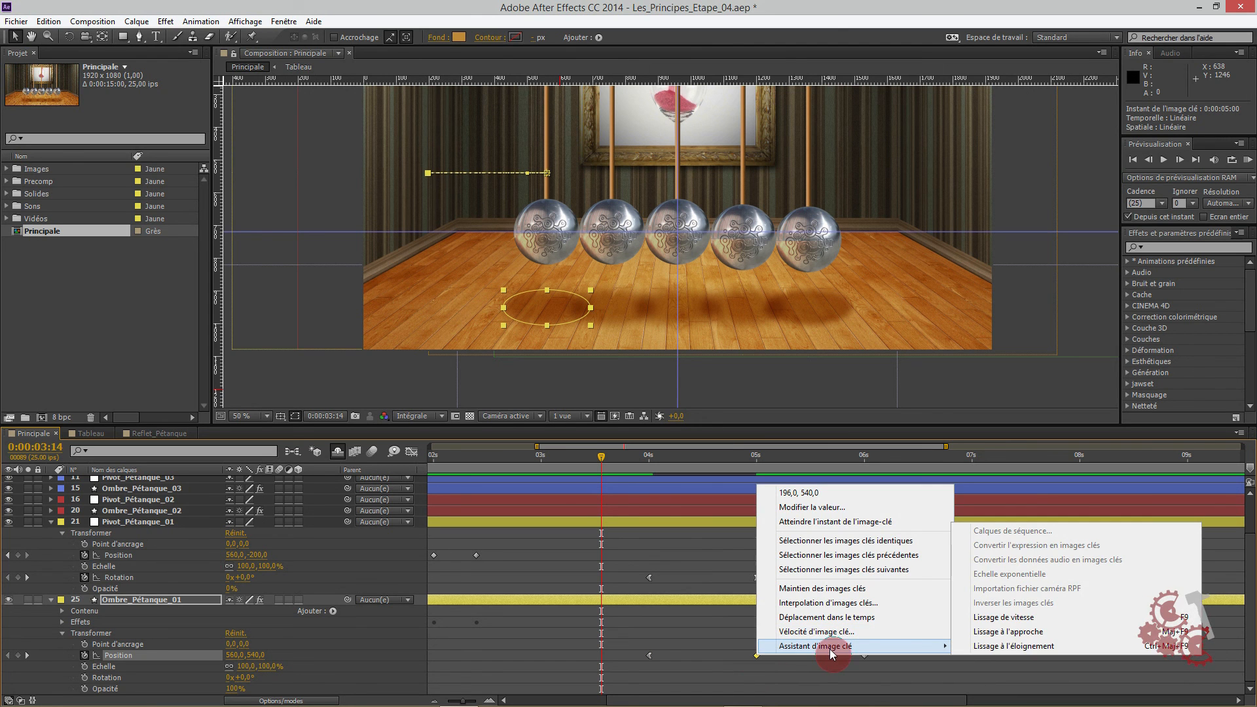
pyautogui.click(1034, 618)
pyautogui.moveTo(696, 469); pyautogui.dragTo(902, 466)
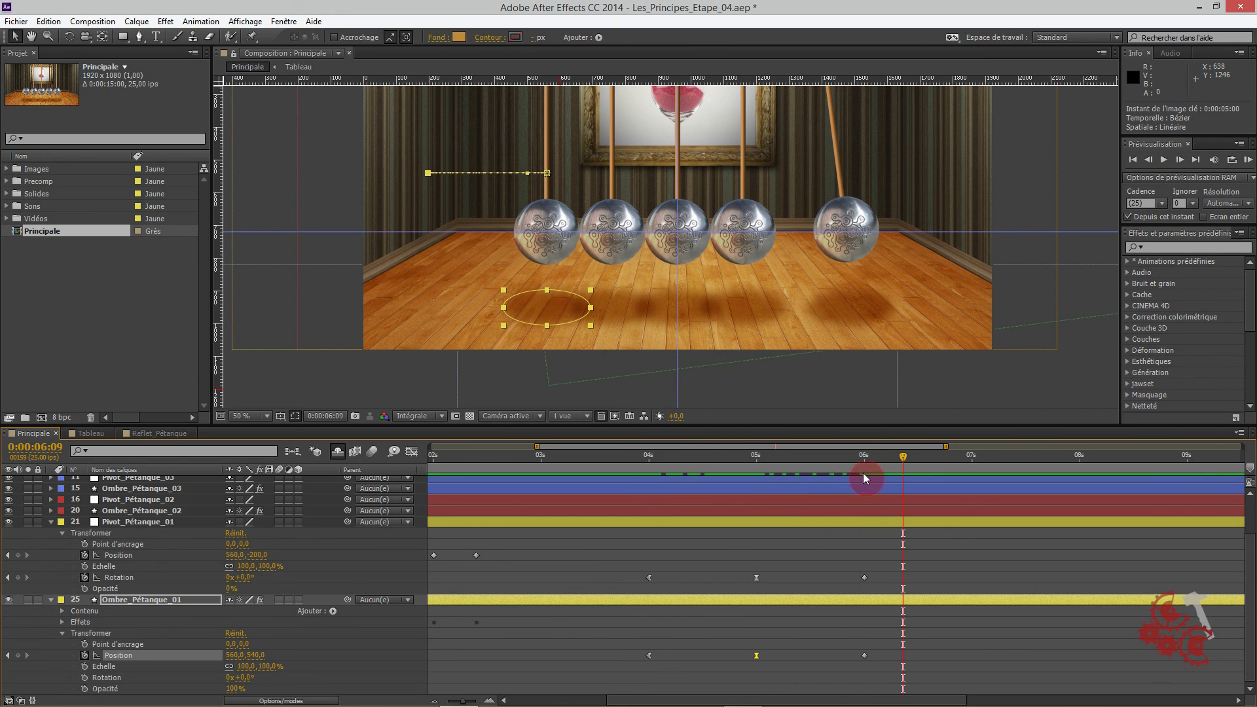
# - Collapse Pivot_Pétanque_01 and Ombre_Pétanque_01, and expand Pivot_Pétanque_05 to reveal its Rotation keyframes
pyautogui.click(51, 522)
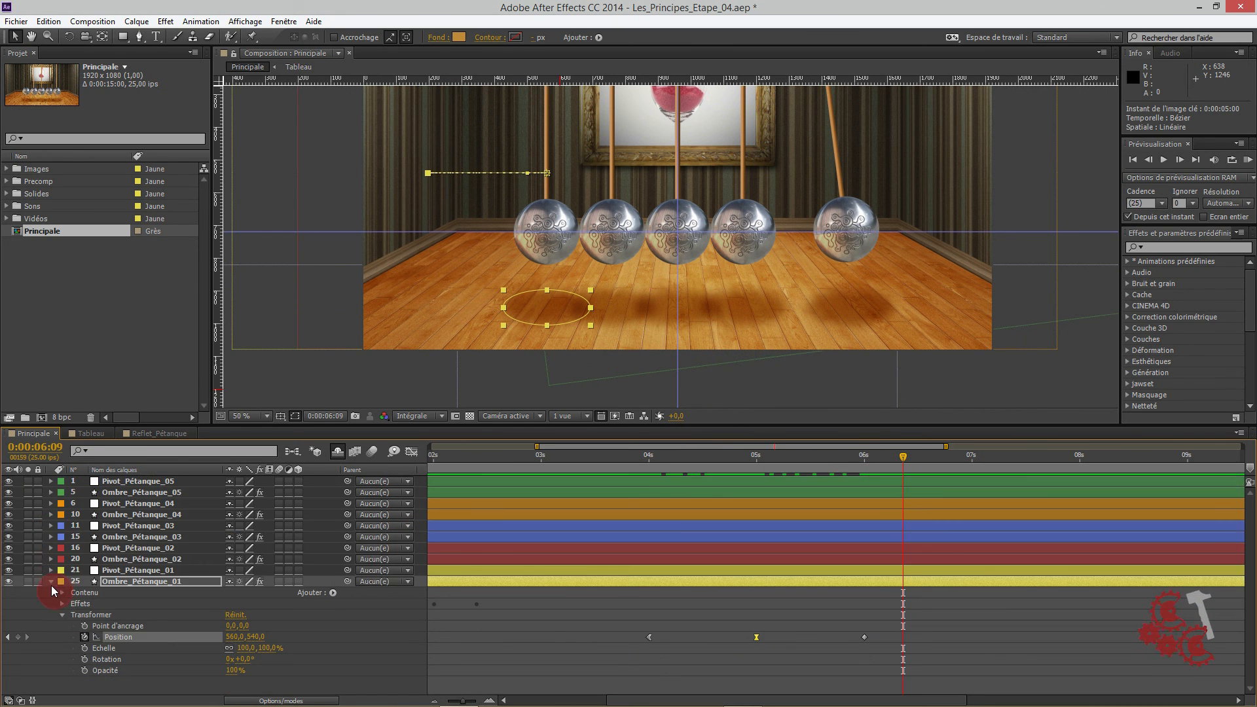
pyautogui.click(51, 580)
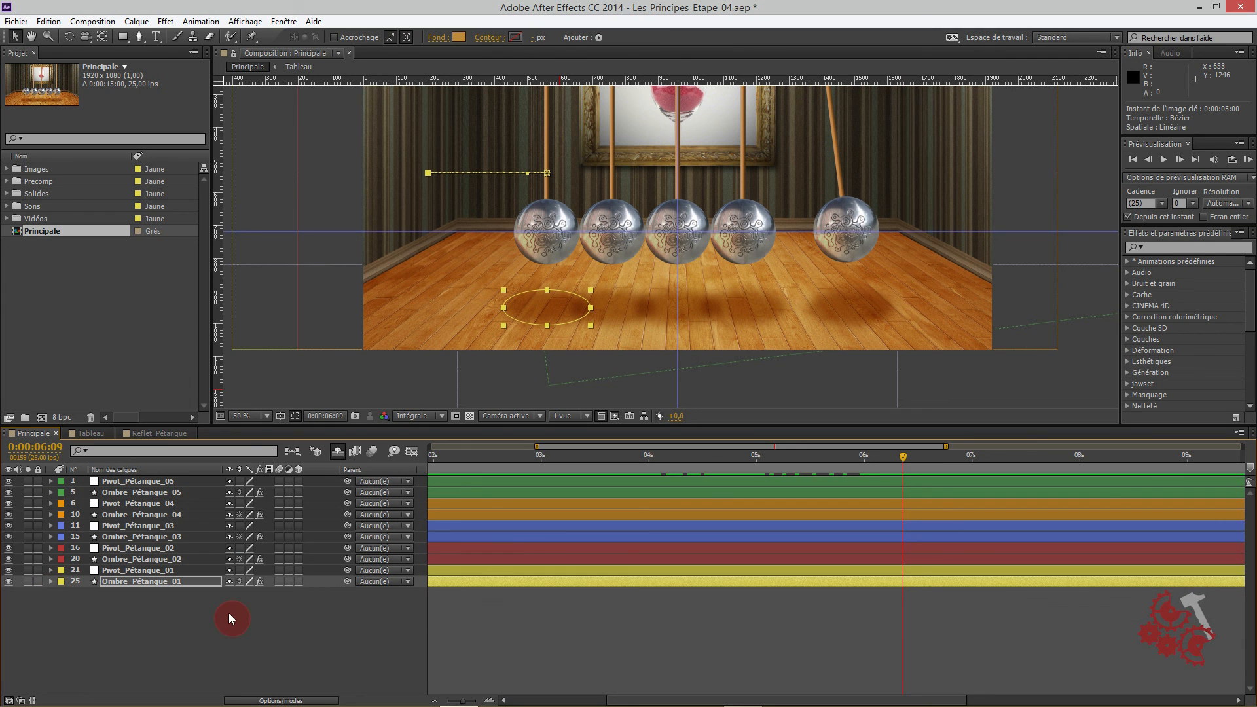
pyautogui.click(123, 481)
pyautogui.click(51, 481)
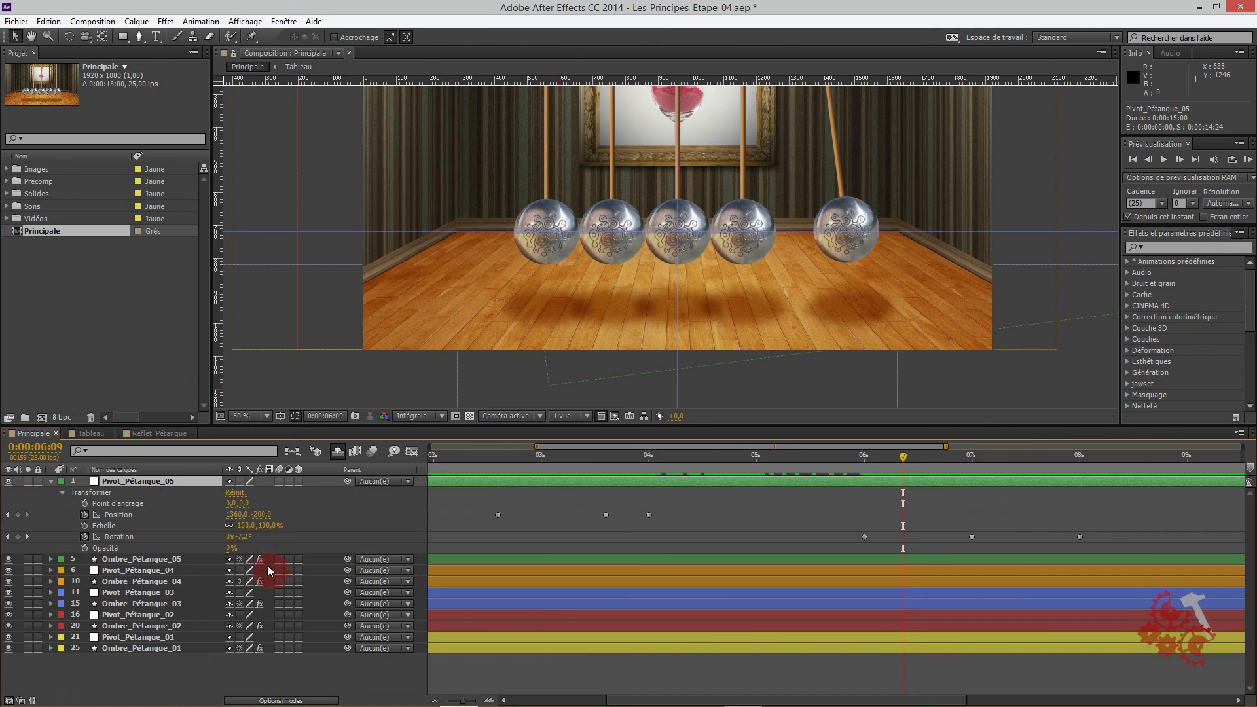
# - Apply Lissage à l'éloignement to Pivot_Pétanque_05's Rotation keyframe at 0:00:06:00
pyautogui.moveTo(903, 480); pyautogui.dragTo(864, 460)
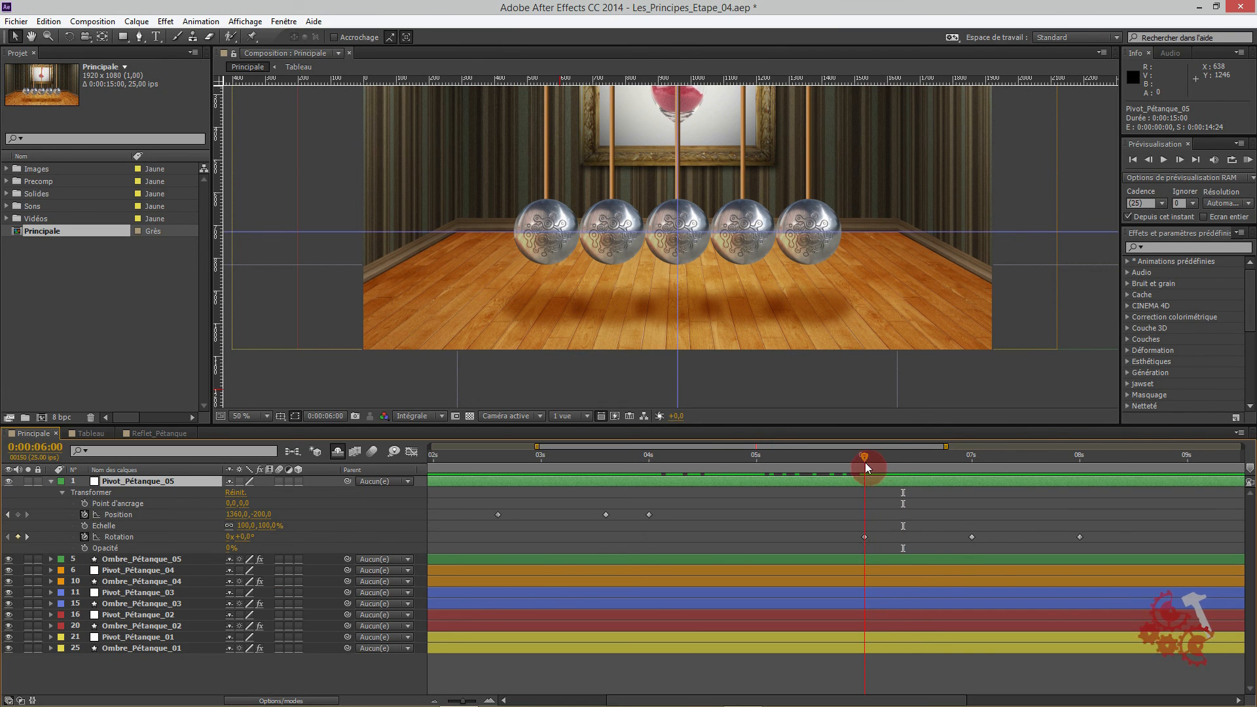
pyautogui.rightClick(865, 538)
pyautogui.moveTo(920, 527)
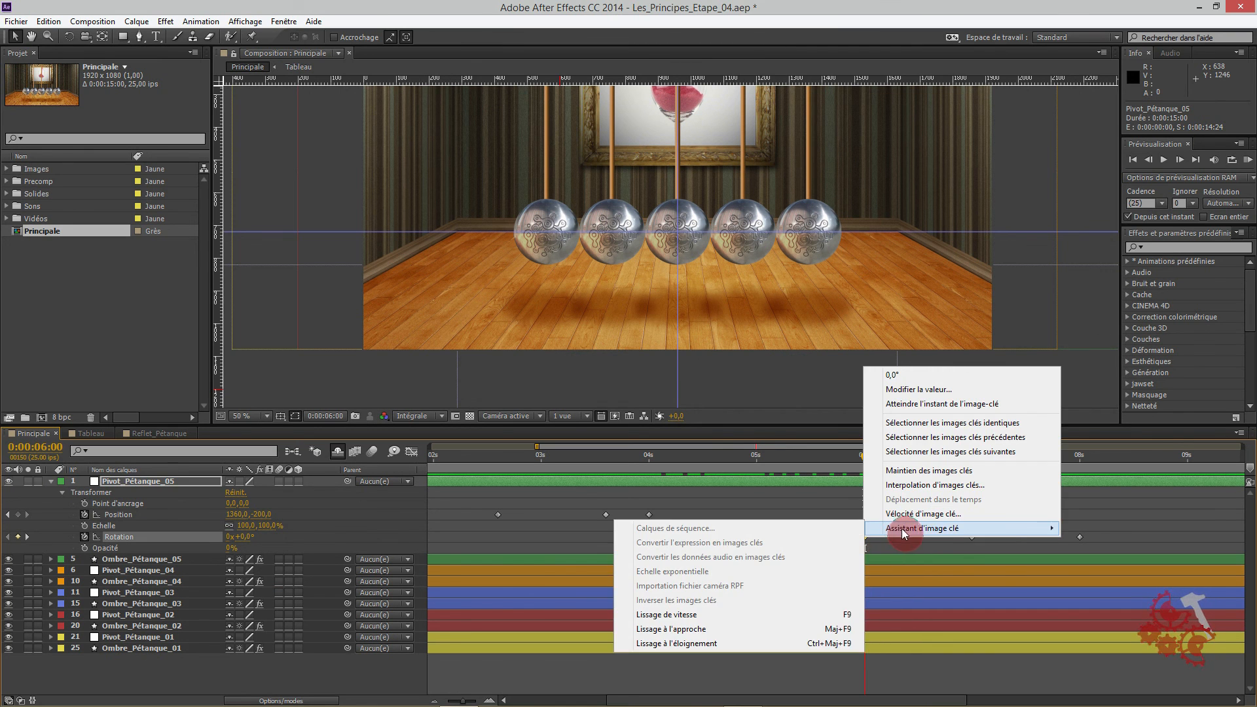
pyautogui.click(687, 643)
# - Apply Lissage de vitesse to Pivot_Pétanque_05's Rotation keyframe at 0:00:07:00 and move the playhead to 0:00:08:05
pyautogui.rightClick(971, 537)
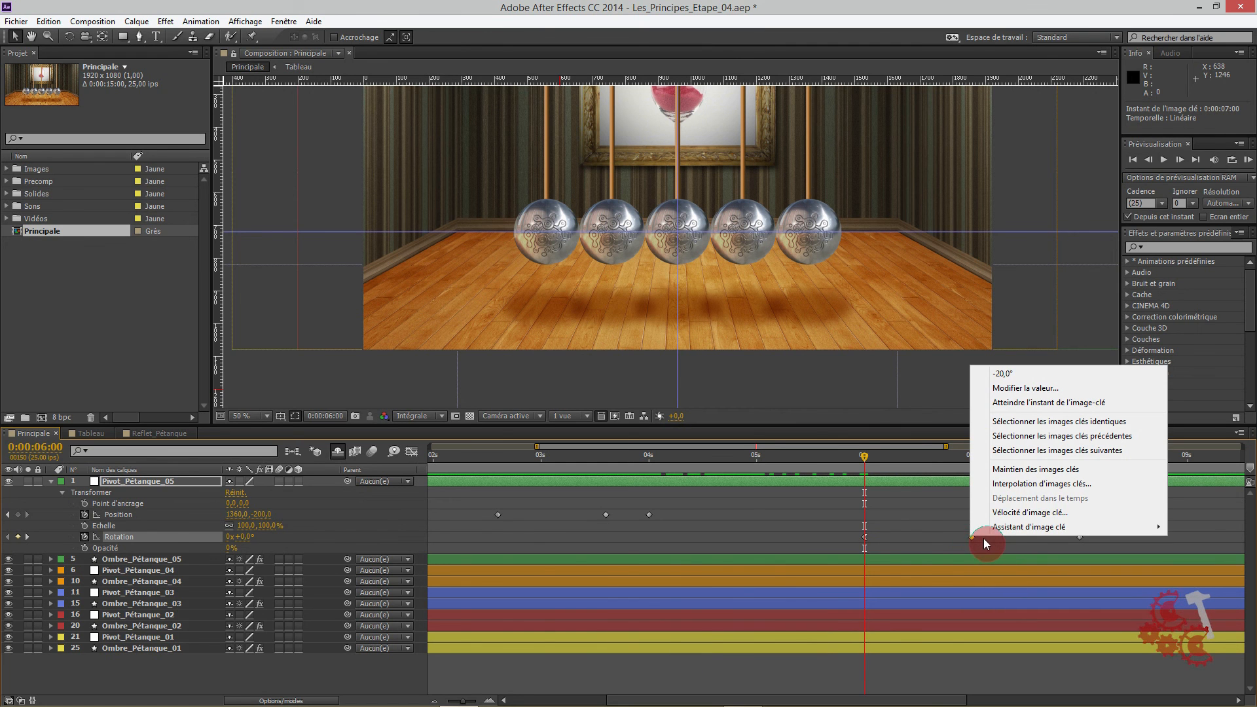
pyautogui.moveTo(1027, 528)
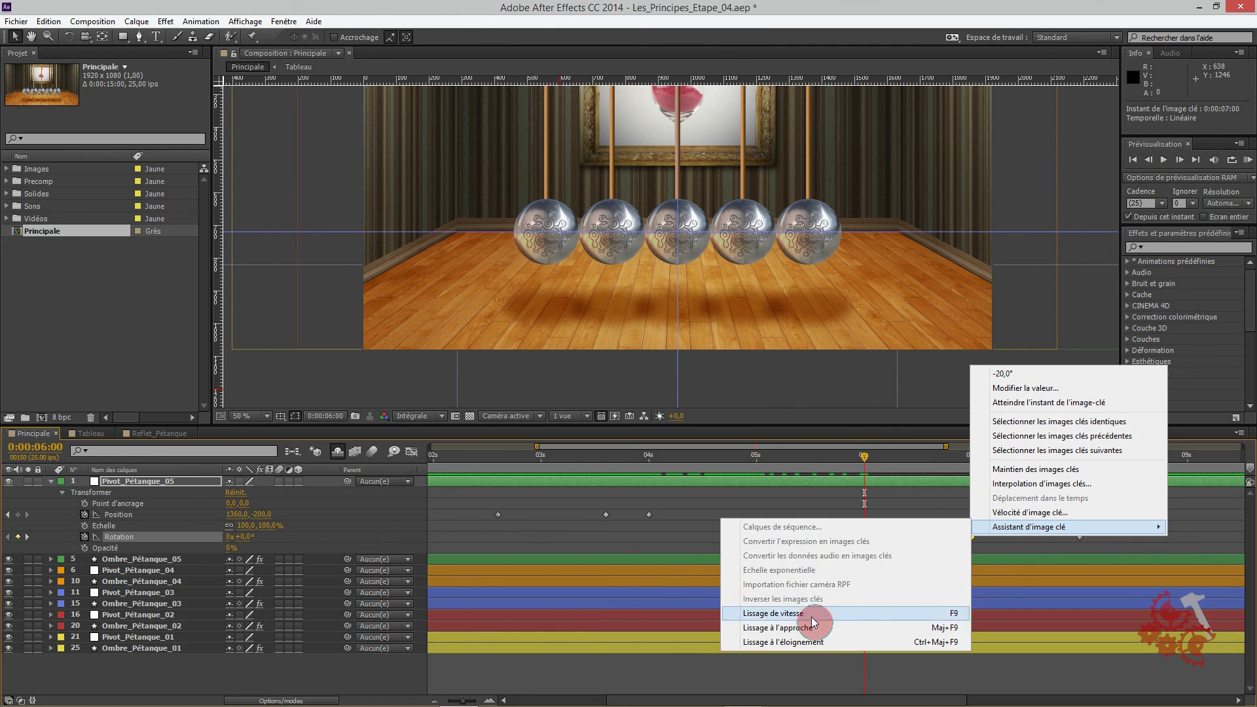
pyautogui.click(778, 622)
pyautogui.click(1102, 458)
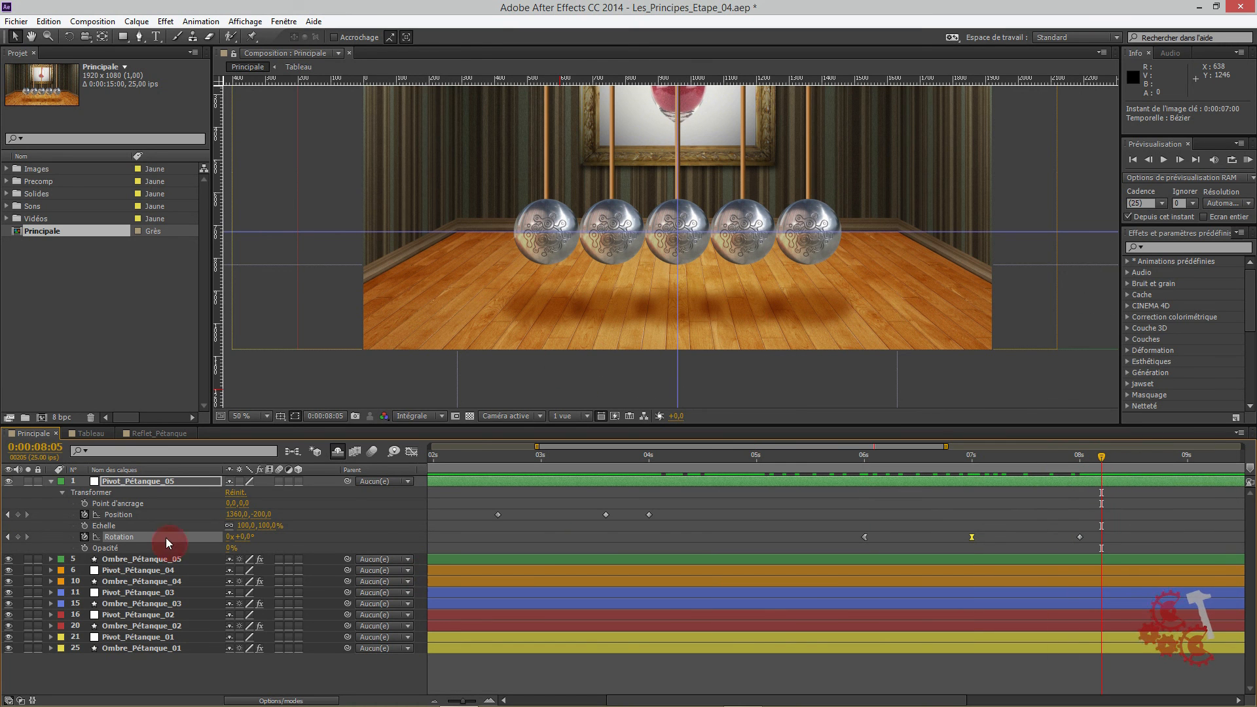
# - Expand Ombre_Pétanque_05 and apply Lissage à l'éloignement to its Position keyframe at 0:00:06:00
pyautogui.click(50, 558)
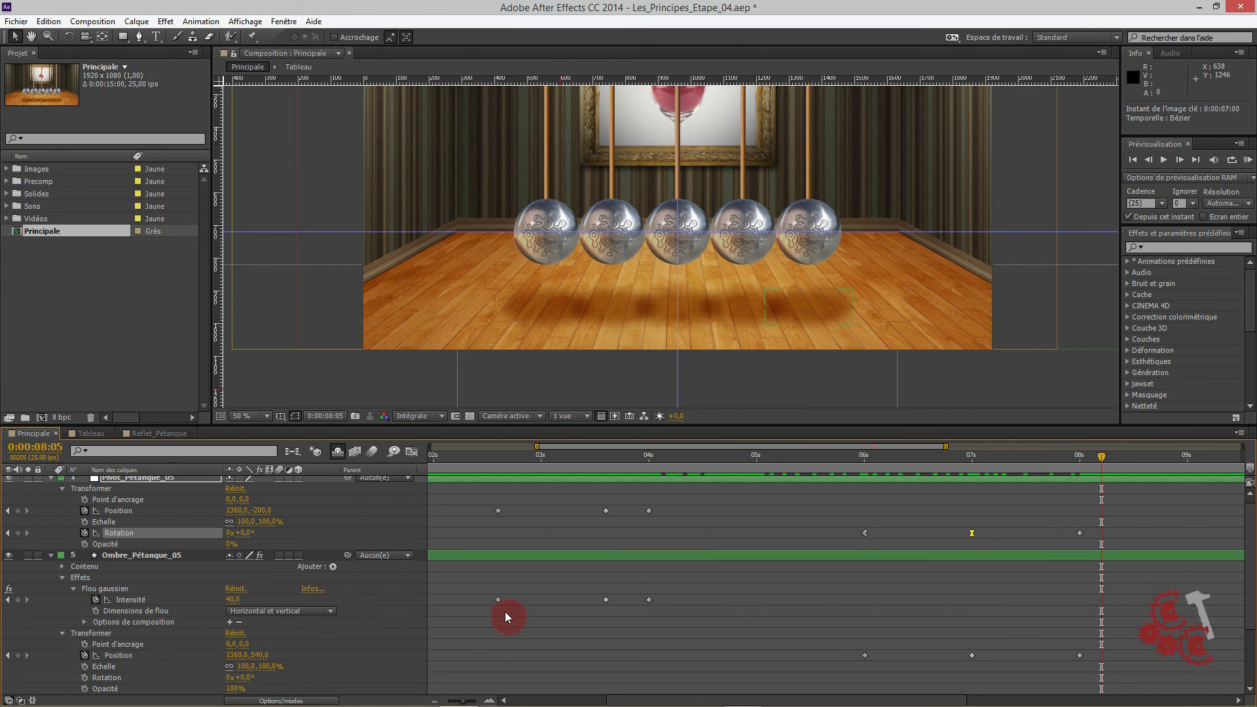
pyautogui.moveTo(872, 463)
pyautogui.mouseDown()
pyautogui.moveTo(909, 459)
pyautogui.moveTo(866, 465)
pyautogui.mouseUp()
pyautogui.moveTo(842, 641); pyautogui.dragTo(871, 660)
pyautogui.rightClick(864, 656)
pyautogui.moveTo(915, 648)
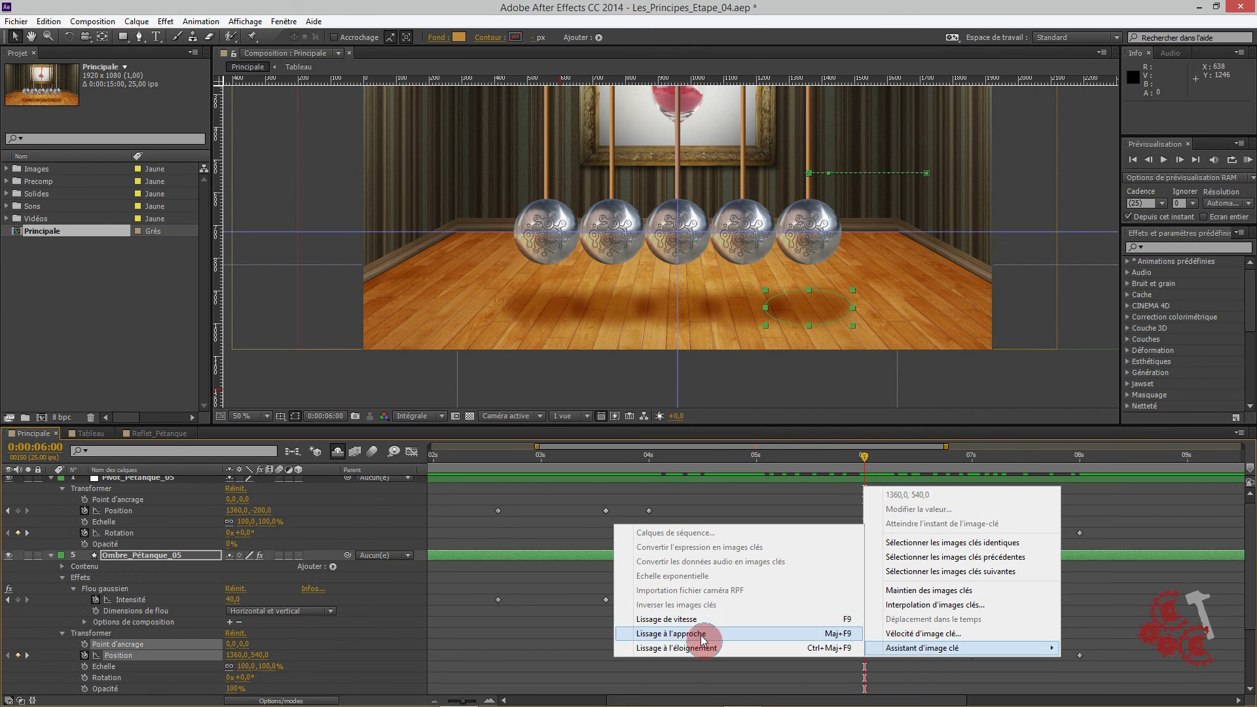
pyautogui.click(707, 648)
# - Apply Lissage de vitesse to Ombre_Pétanque_05's Position keyframe at 0:00:07:00
pyautogui.rightClick(972, 655)
pyautogui.moveTo(982, 646)
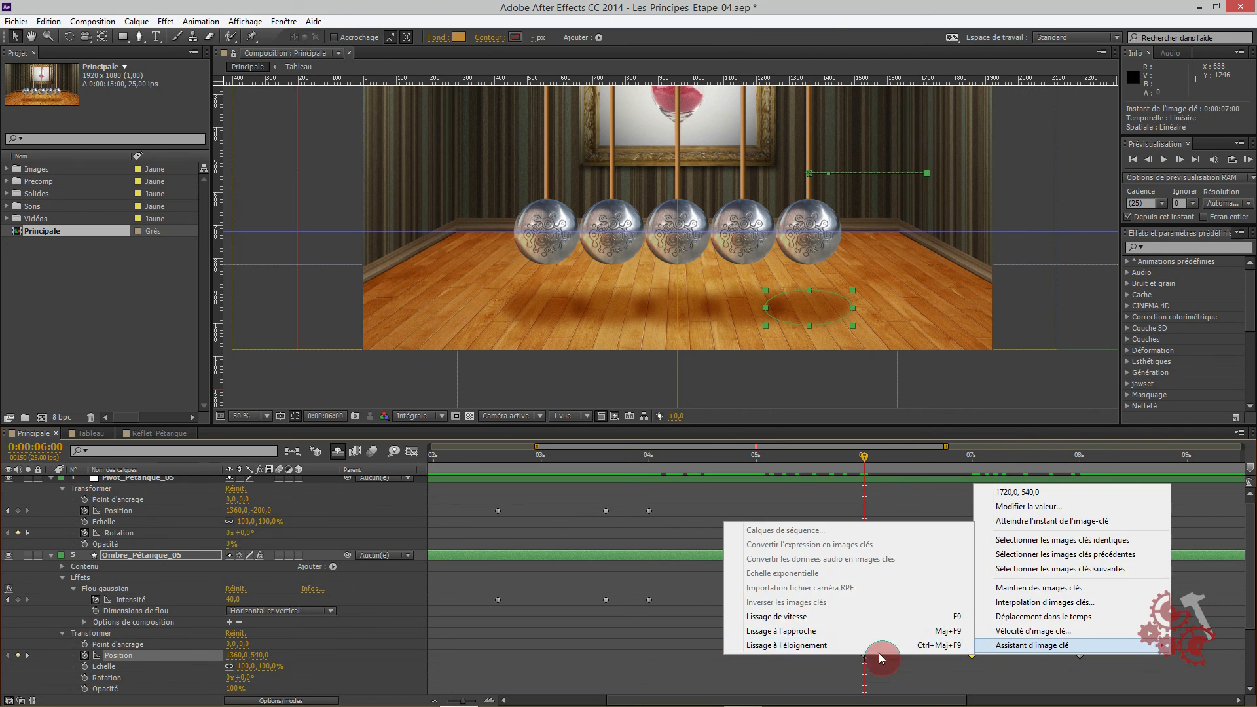
pyautogui.click(790, 619)
# - Step the playhead back to 0:00:05:10 and collapse Pivot_Pétanque_05 and Ombre_Pétanque_05
pyautogui.hotkey('shift', 'pageup')
pyautogui.press('pageup')
pyautogui.press('pageup')
pyautogui.press('pageup')
pyautogui.press('pageup')
pyautogui.press('pageup')
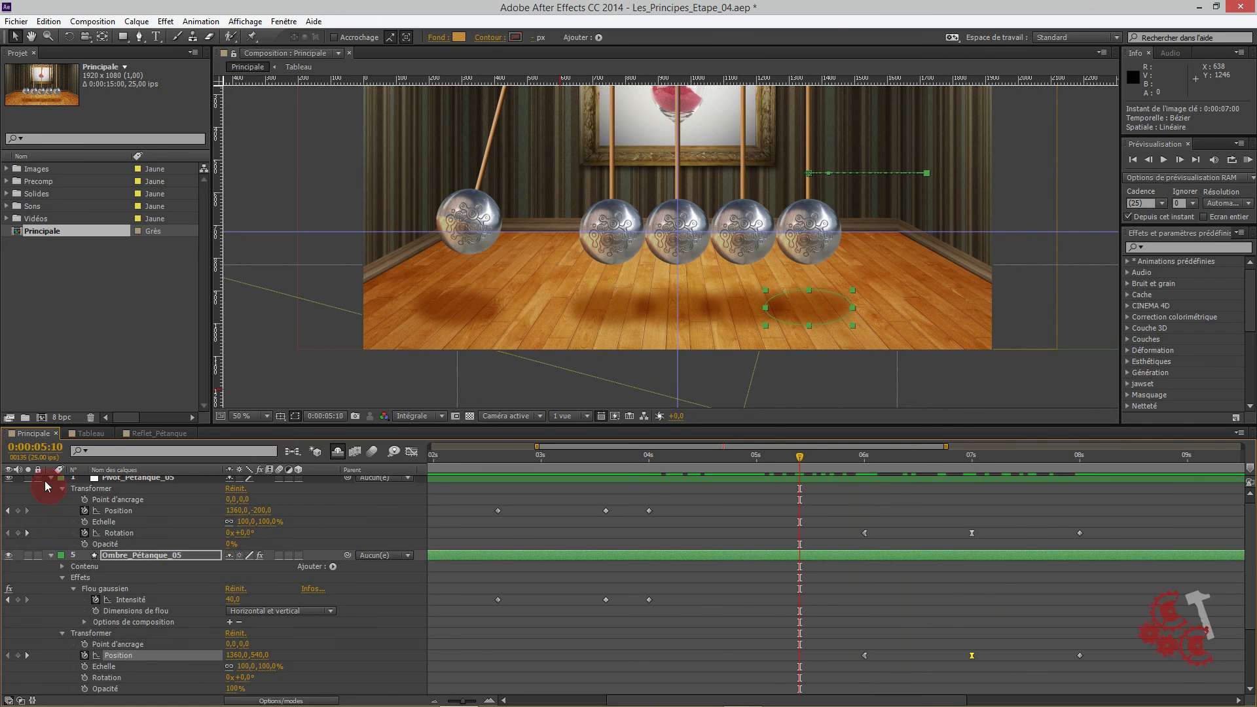
pyautogui.click(51, 479)
pyautogui.click(51, 489)
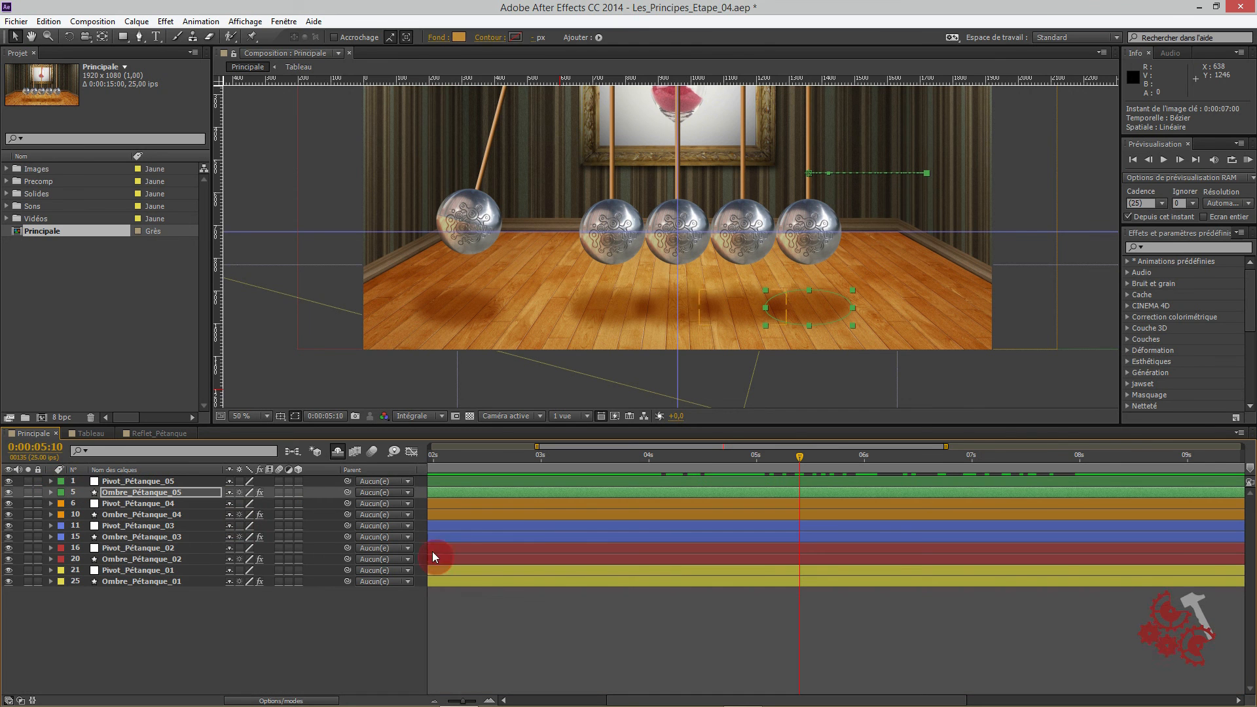